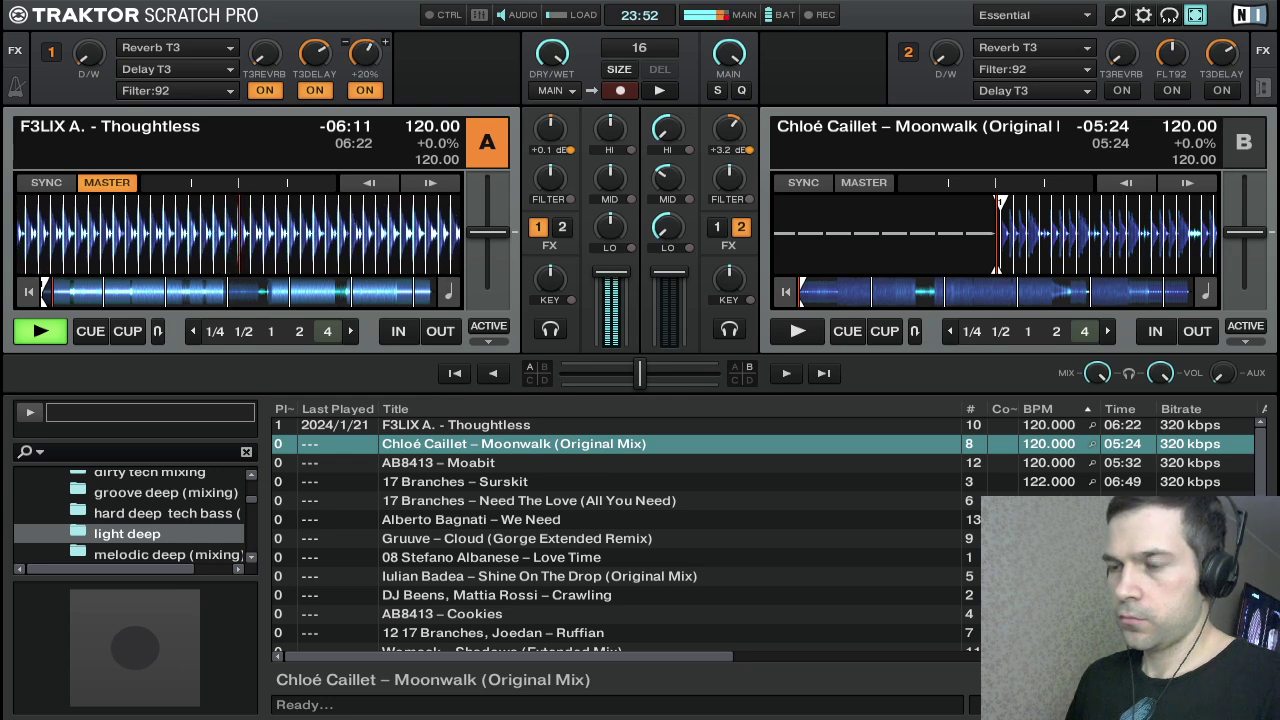
# Adjust the reverb amount in FX unit 1, and switch on all three FX unit 2 effects with adjusted reverb and filter amounts
pyautogui.moveTo(263, 53); pyautogui.dragTo(263, 27)
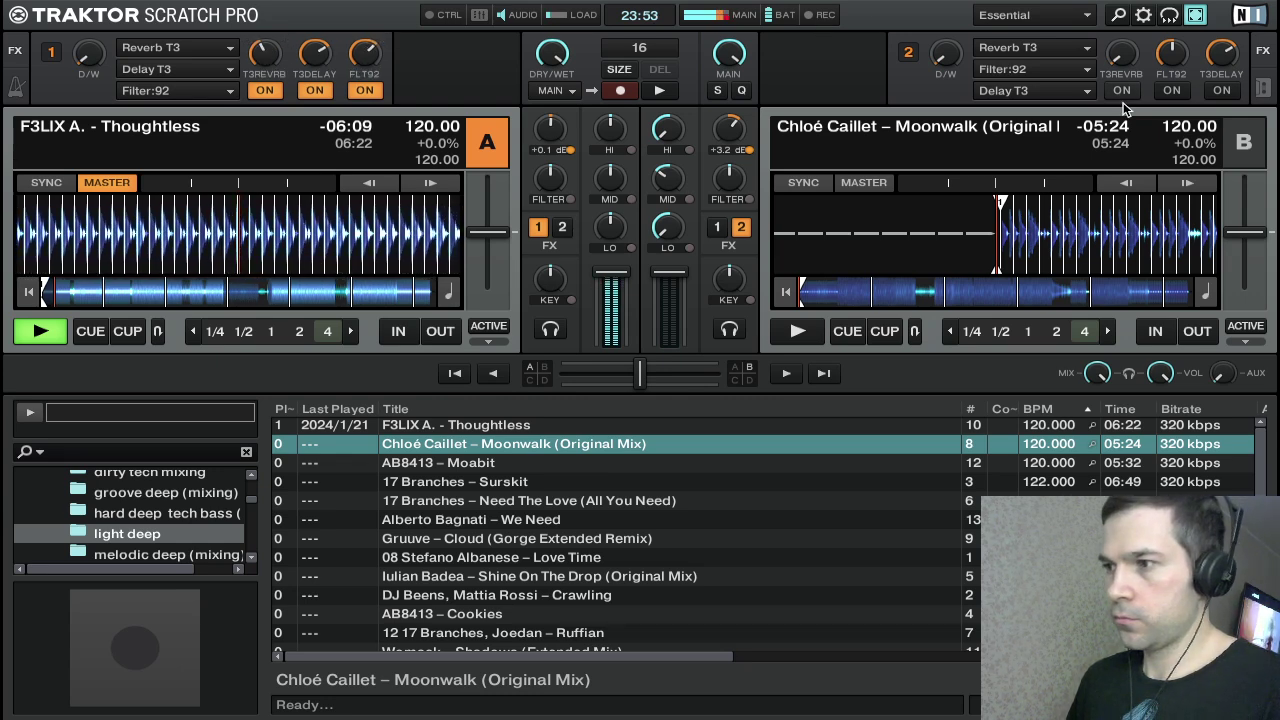
pyautogui.moveTo(1127, 67)
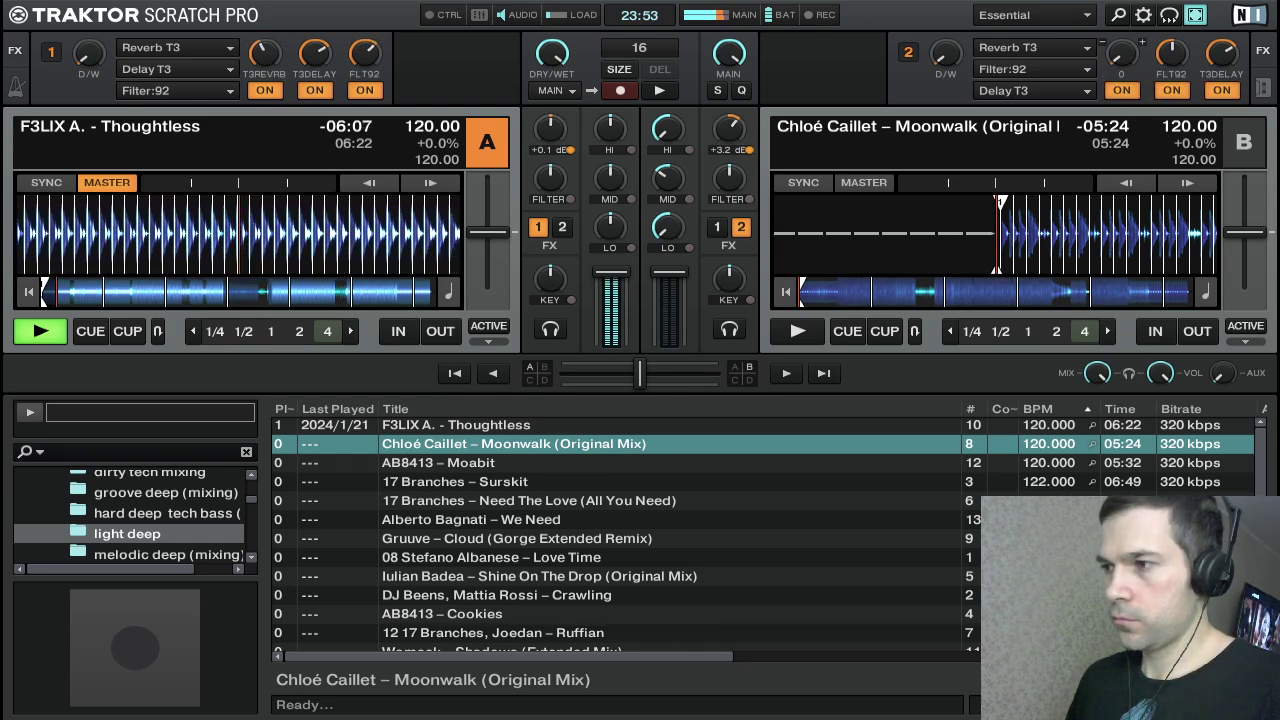
pyautogui.moveTo(1172, 60)
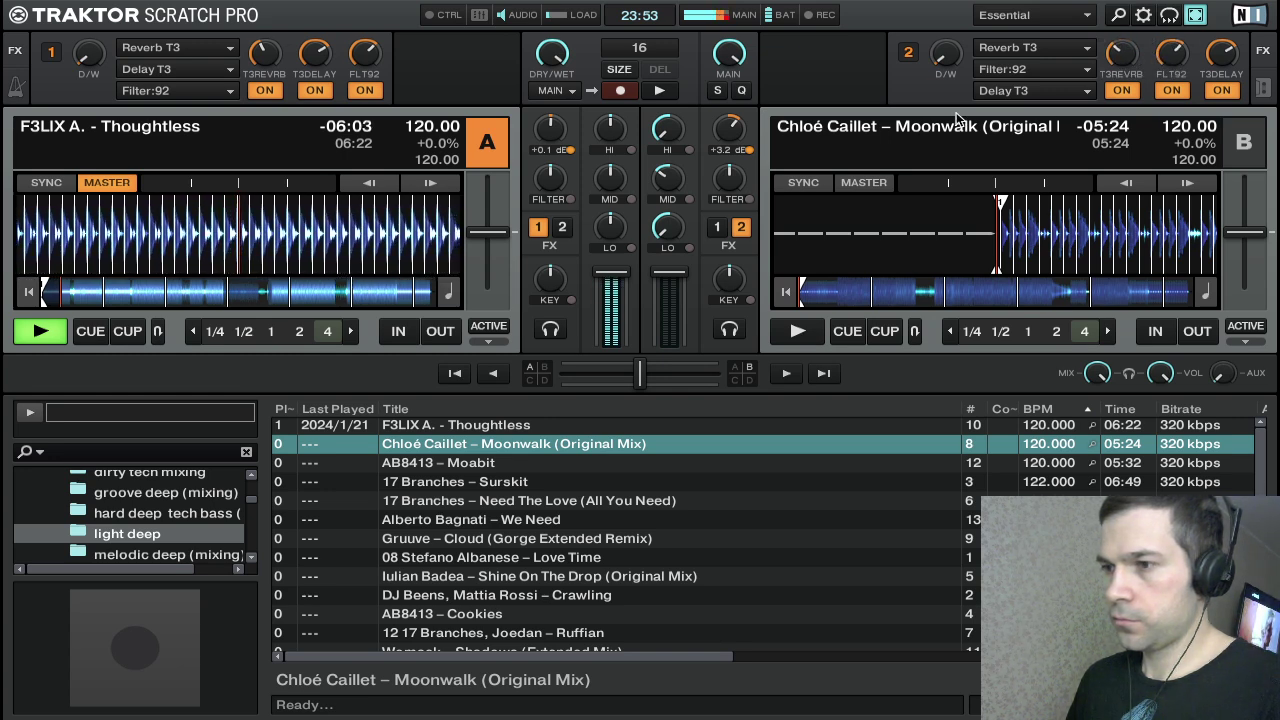
# Lower deck B's channel fader to zero, focus that deck and set Moonwalk's cue point at its first beat
pyautogui.moveTo(682, 276); pyautogui.dragTo(682, 343)
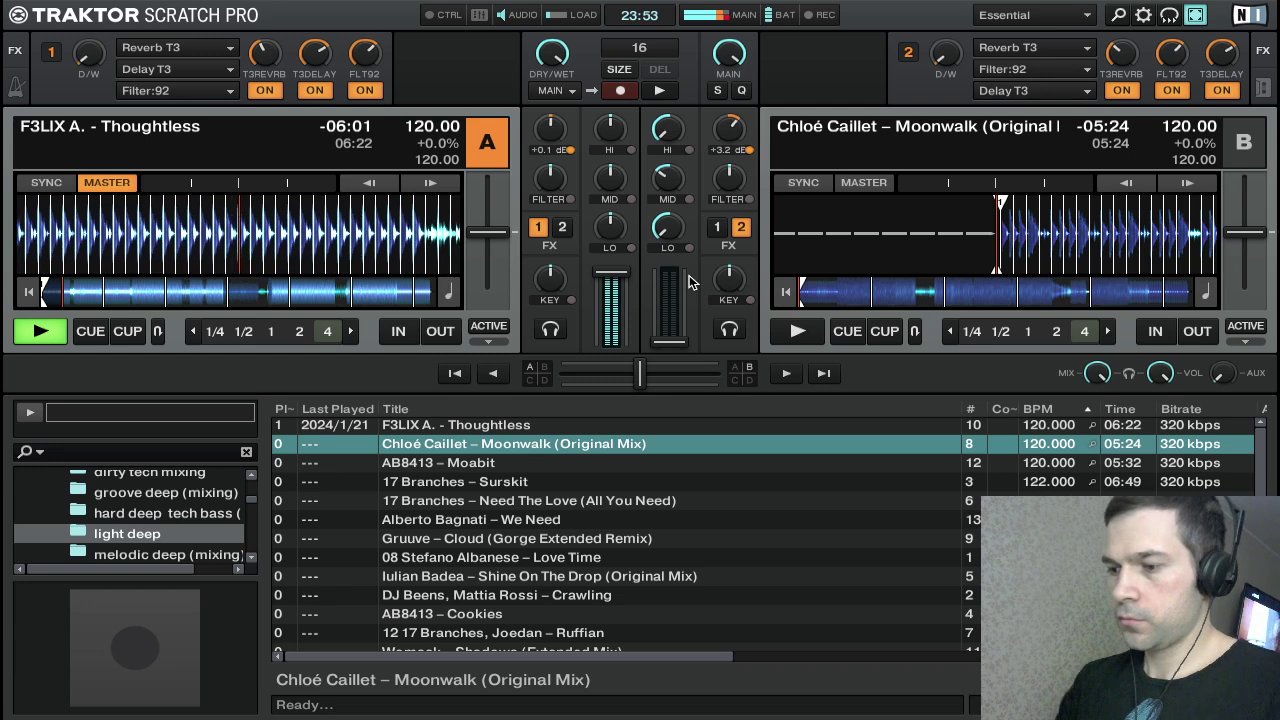
pyautogui.press('b')
pyautogui.press('k')
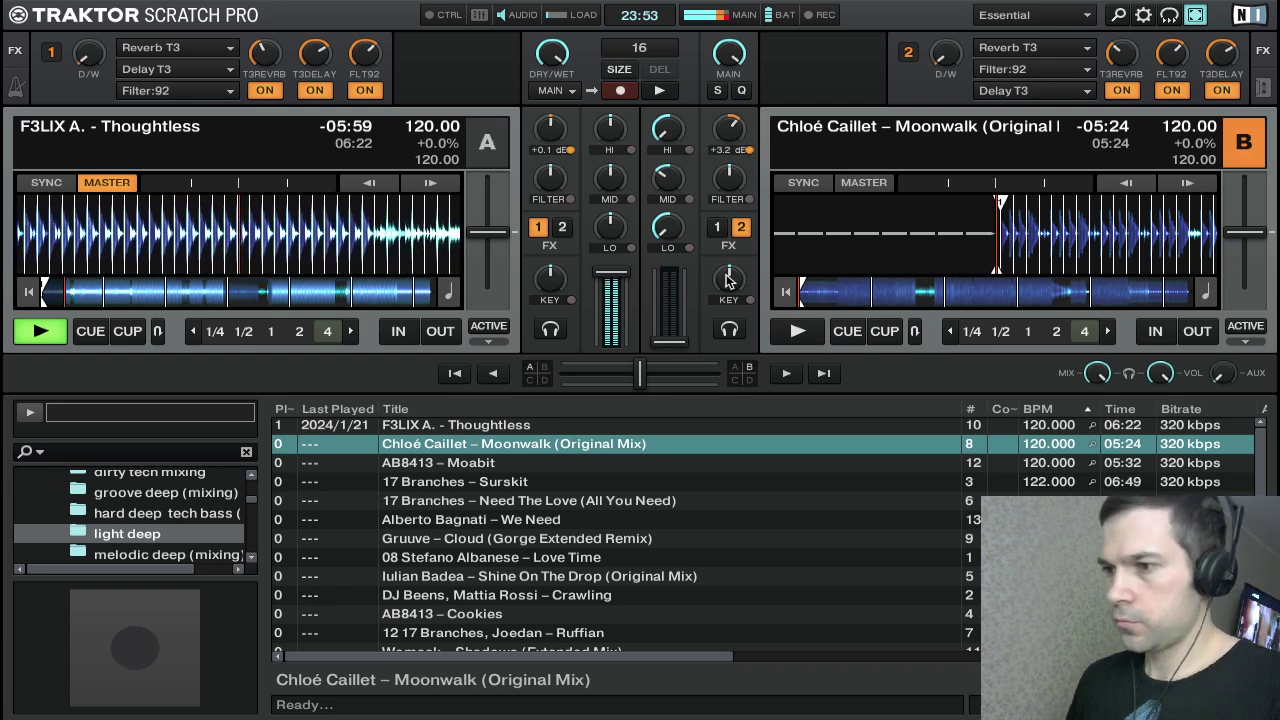
pyautogui.moveTo(1072, 223); pyautogui.dragTo(1067, 223)
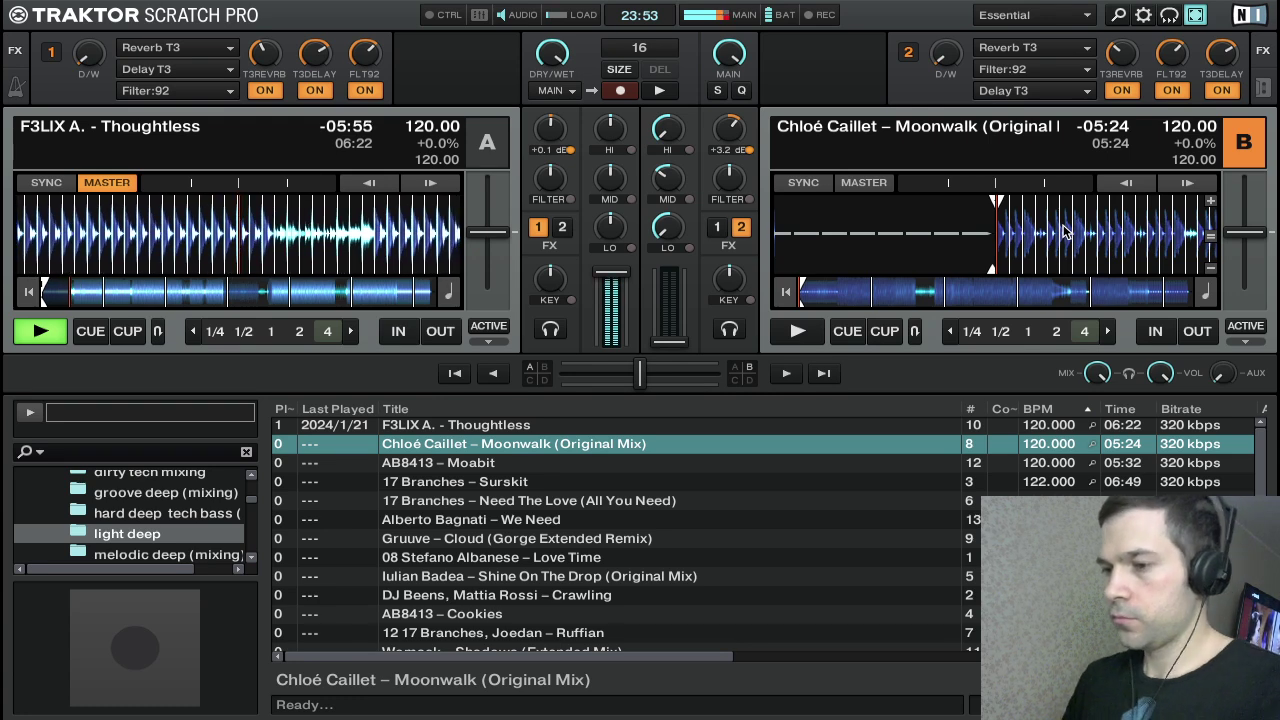
pyautogui.press('c')
pyautogui.press('c')
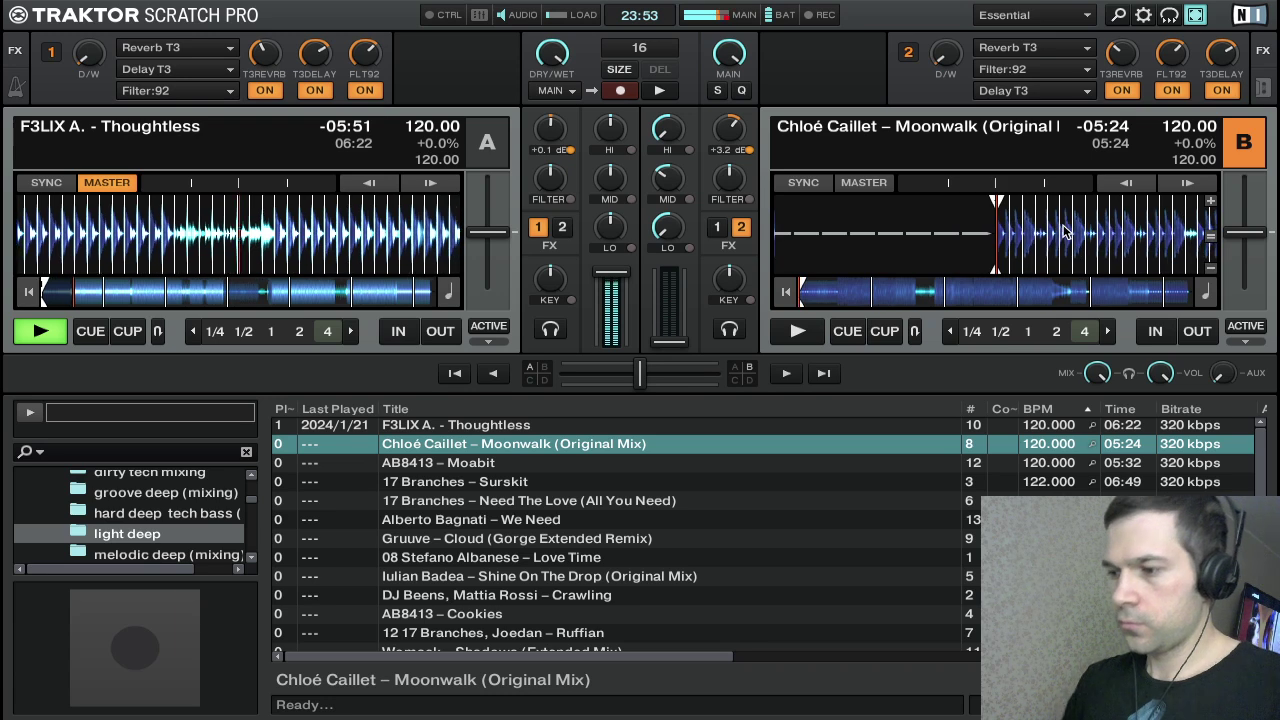
# Select AB8413 – Moabit and look through the tracks in the light deep folder
pyautogui.press('Down')
pyautogui.scroll(-1, 757, 574)
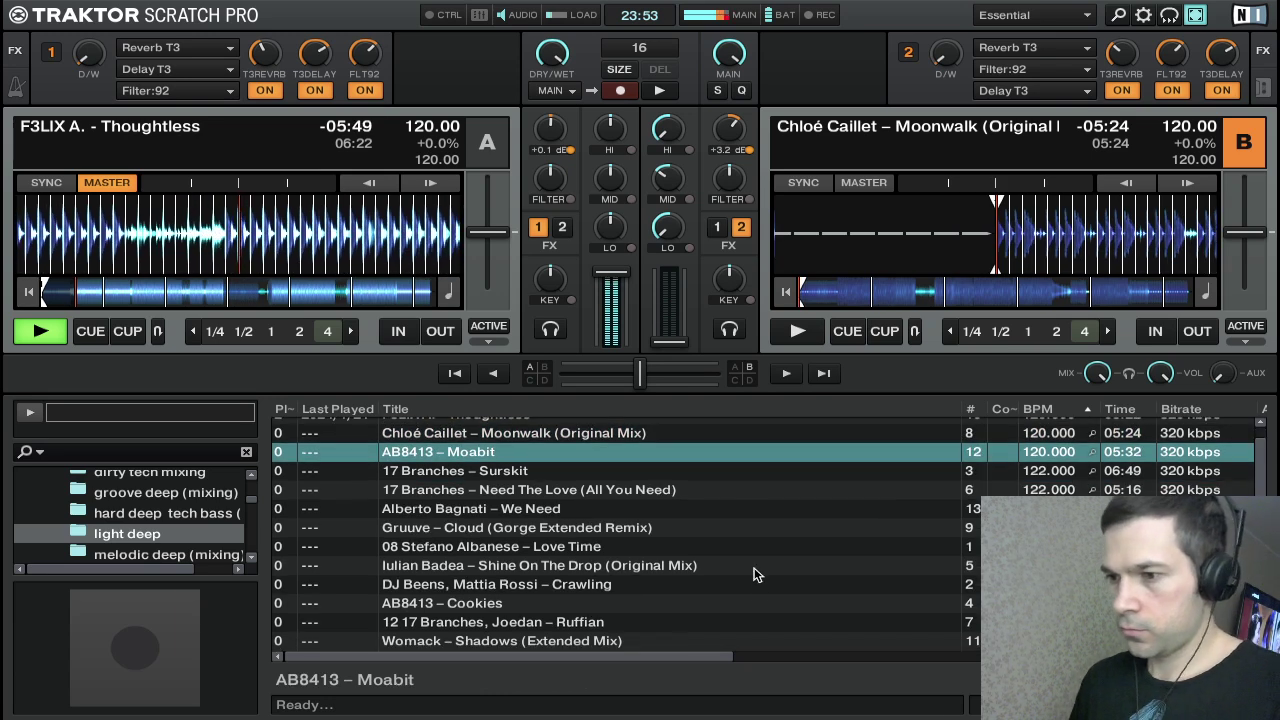
pyautogui.scroll(1, 755, 577)
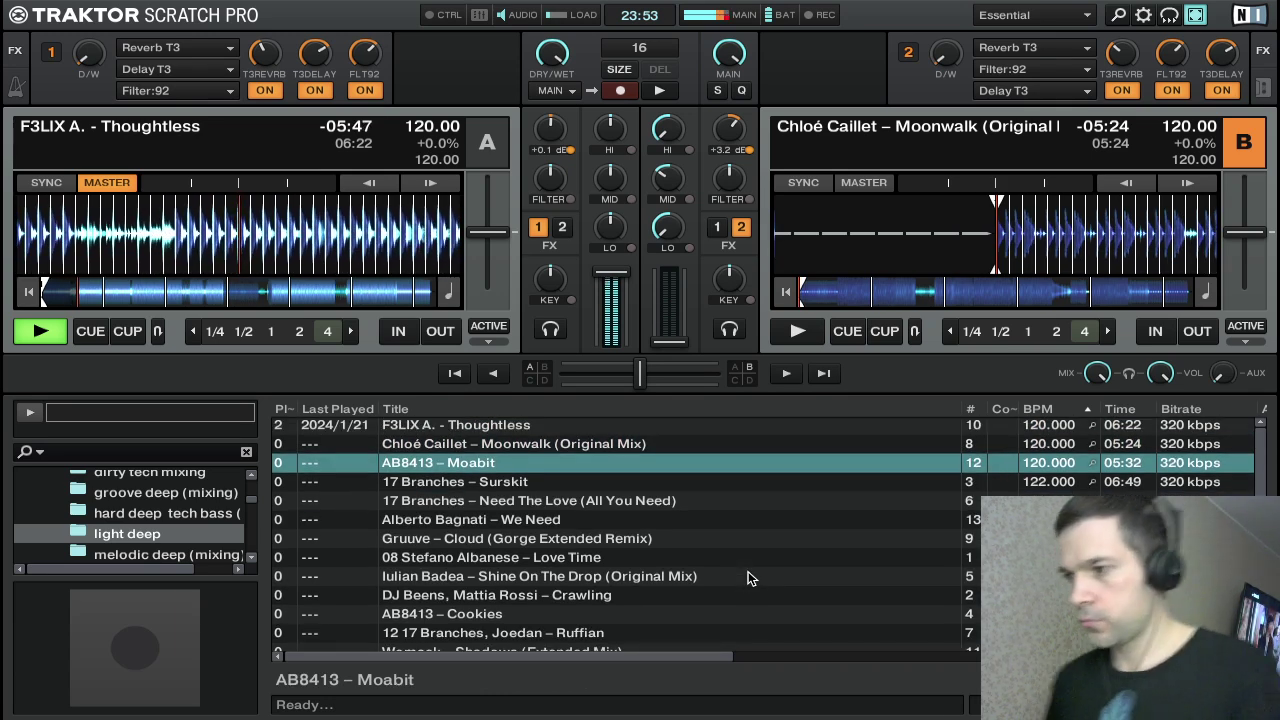
pyautogui.scroll(-1, 750, 580)
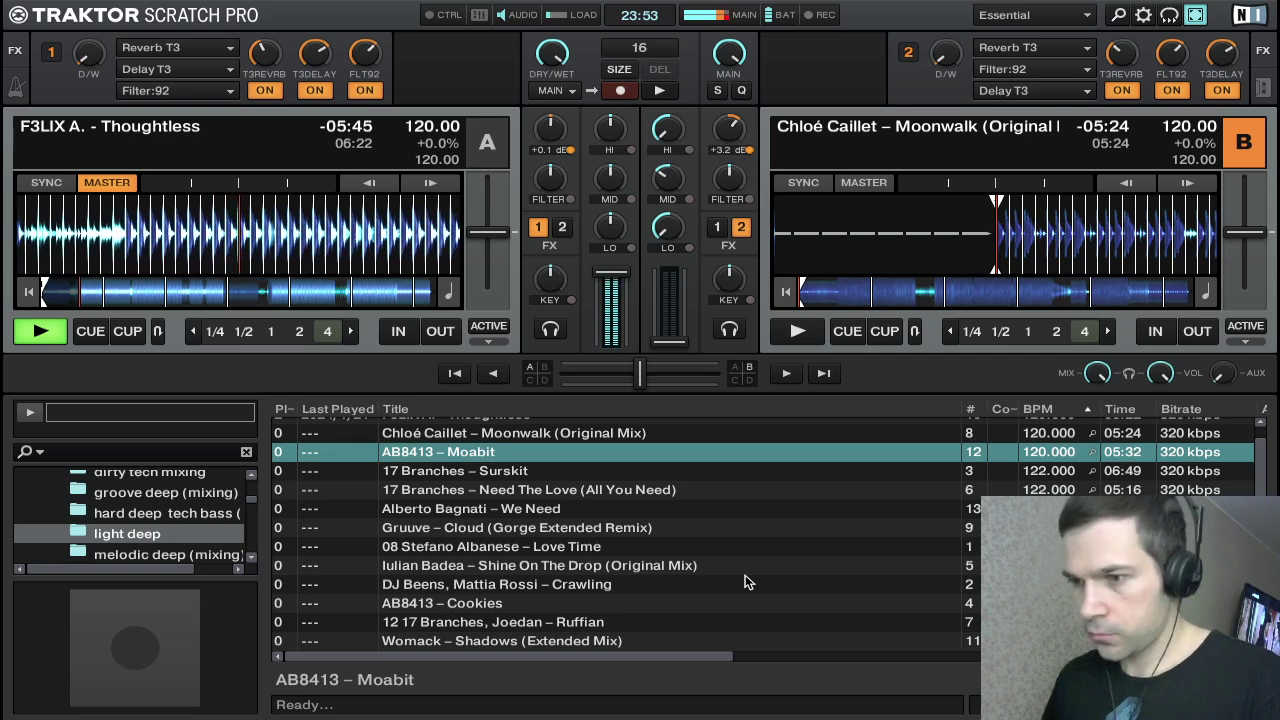
pyautogui.scroll(1, 745, 580)
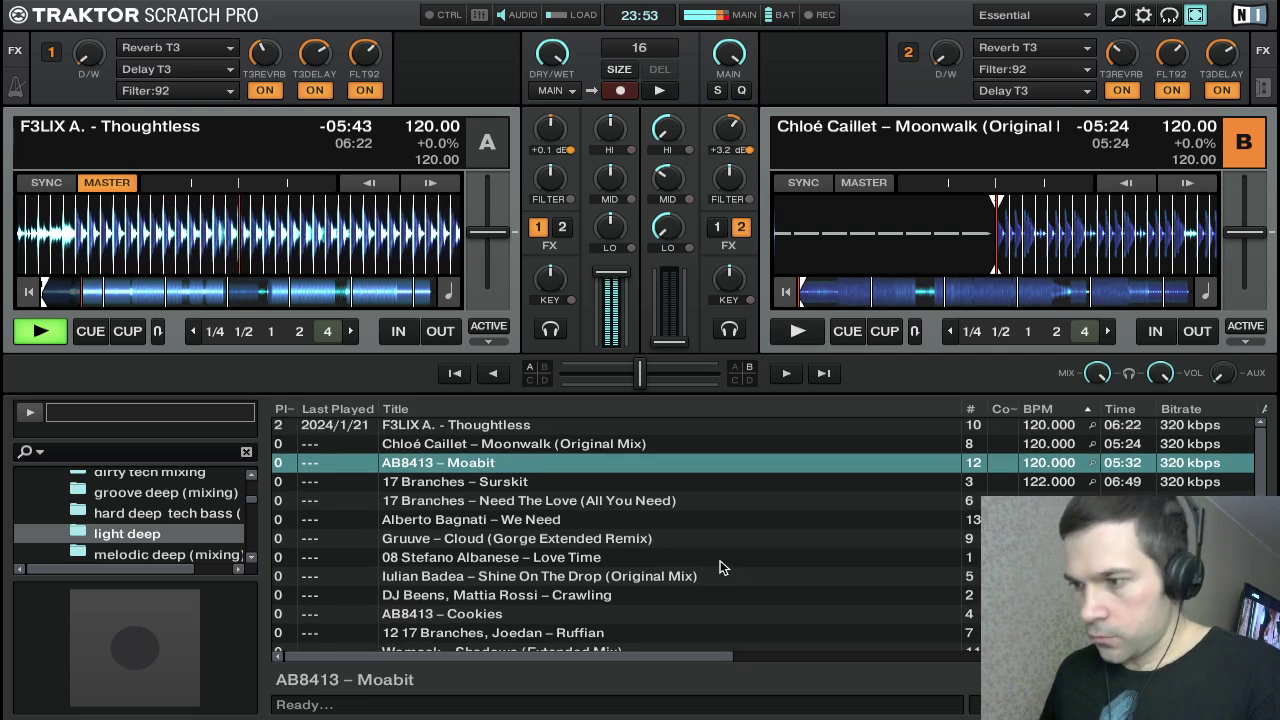
pyautogui.scroll(-1, 720, 580)
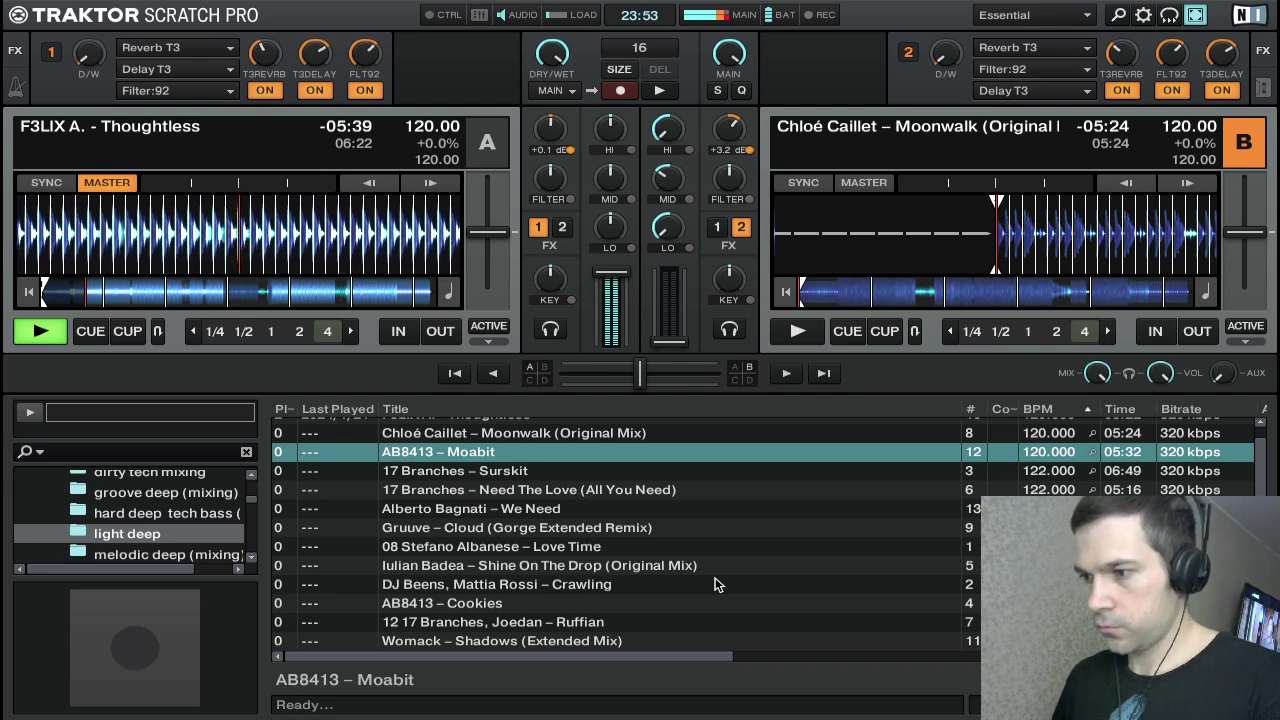
pyautogui.scroll(1, 716, 584)
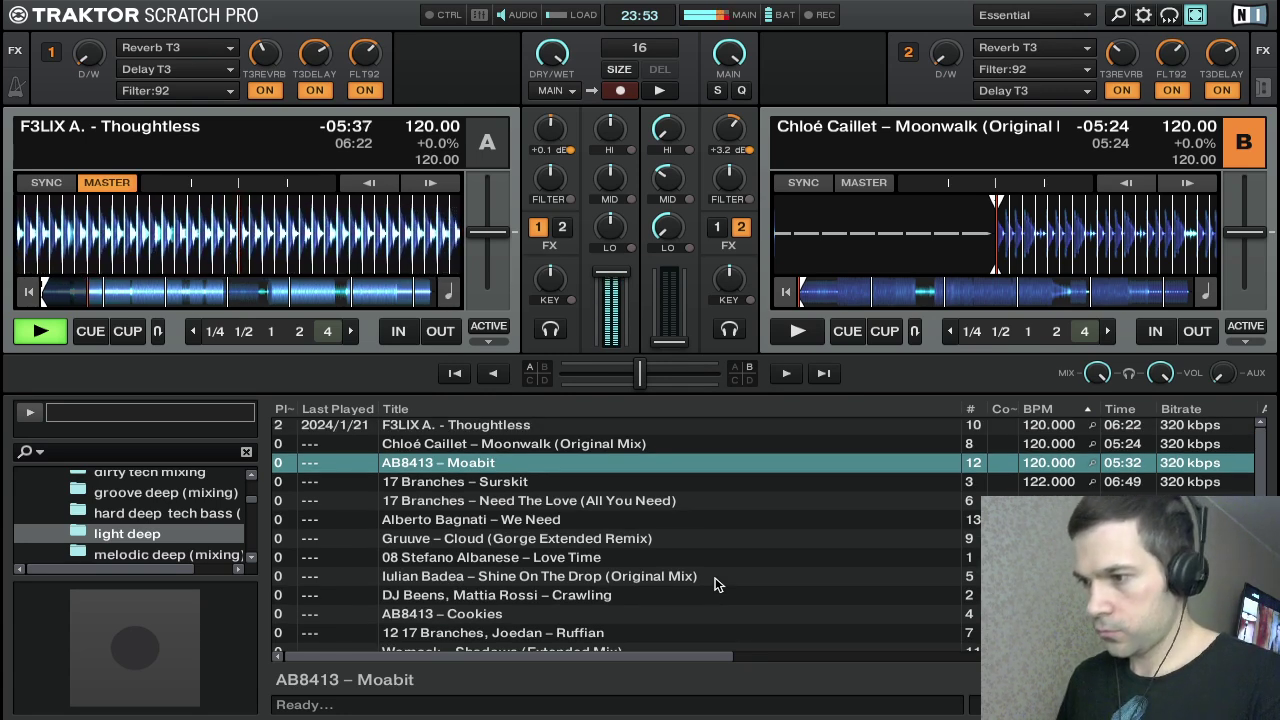
pyautogui.scroll(-1, 716, 584)
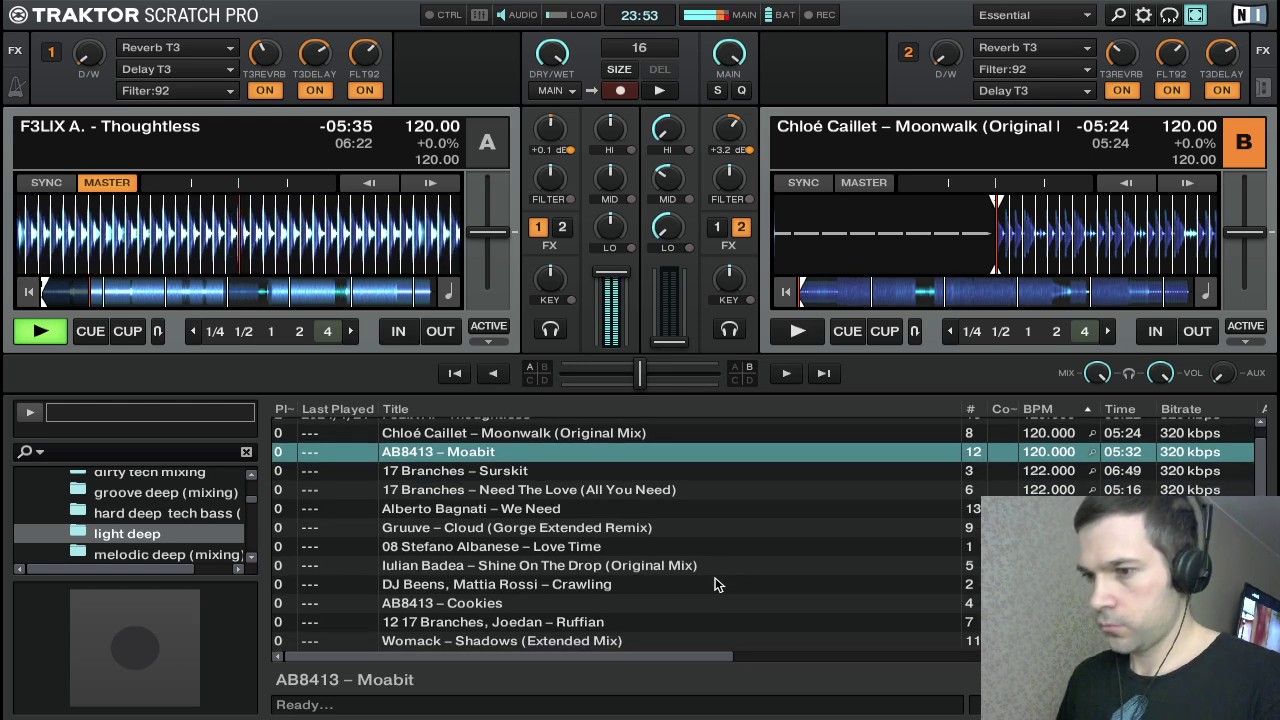
pyautogui.scroll(1, 716, 584)
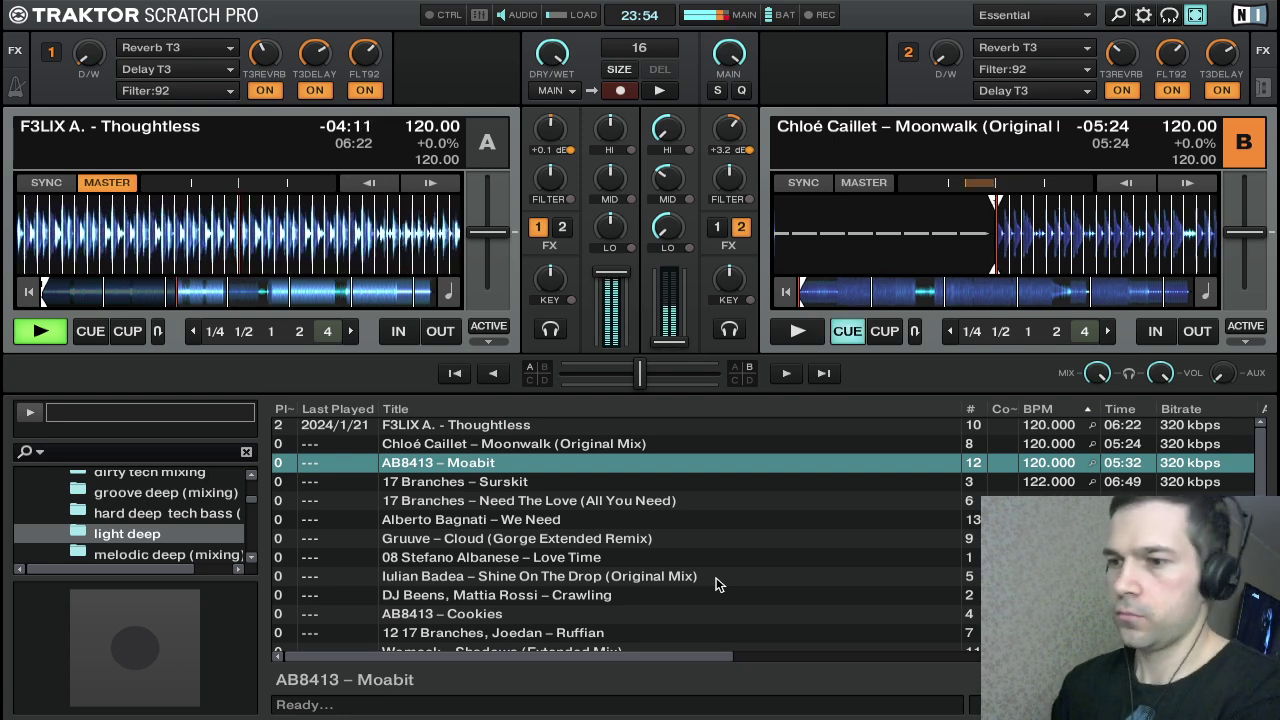
# Preview Moonwalk from its cue point on deck B, and start it playing in phase with deck A
pyautogui.press('2')
pyautogui.press('2')
pyautogui.press('2')
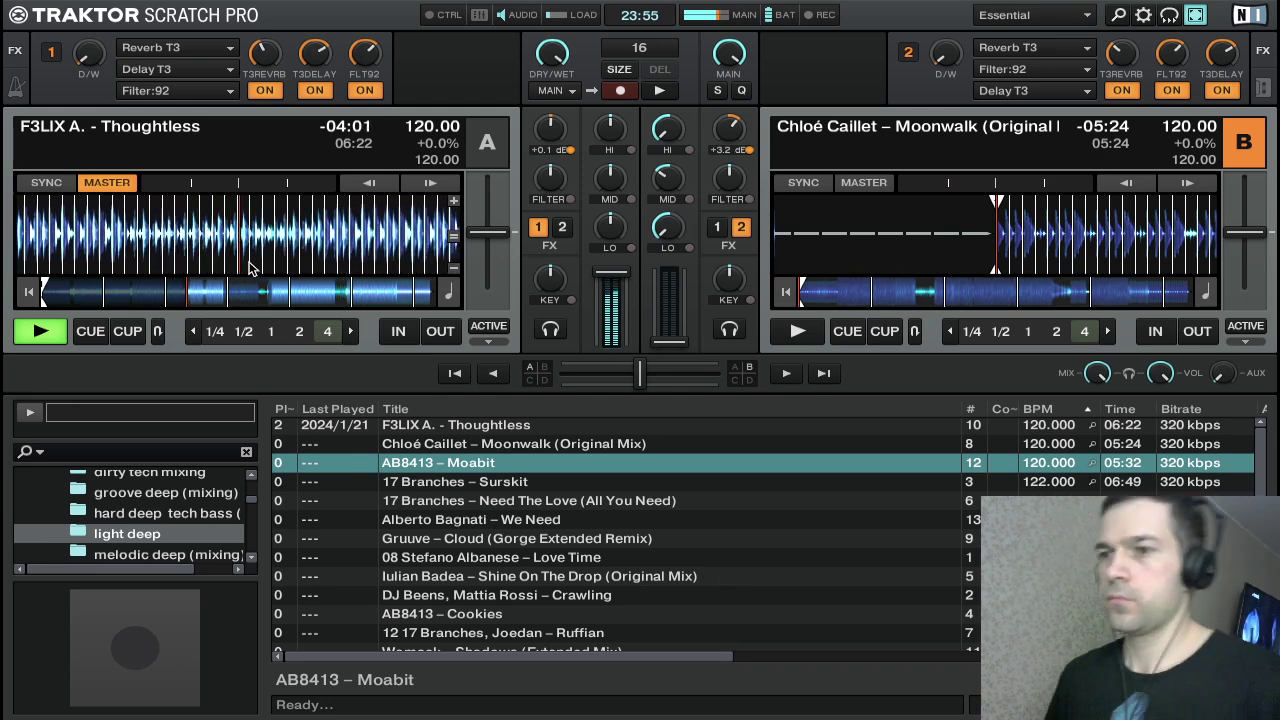
pyautogui.moveTo(84, 56)
pyautogui.mouseDown()
pyautogui.moveTo(84, 22)
pyautogui.moveTo(84, 56)
pyautogui.mouseUp()
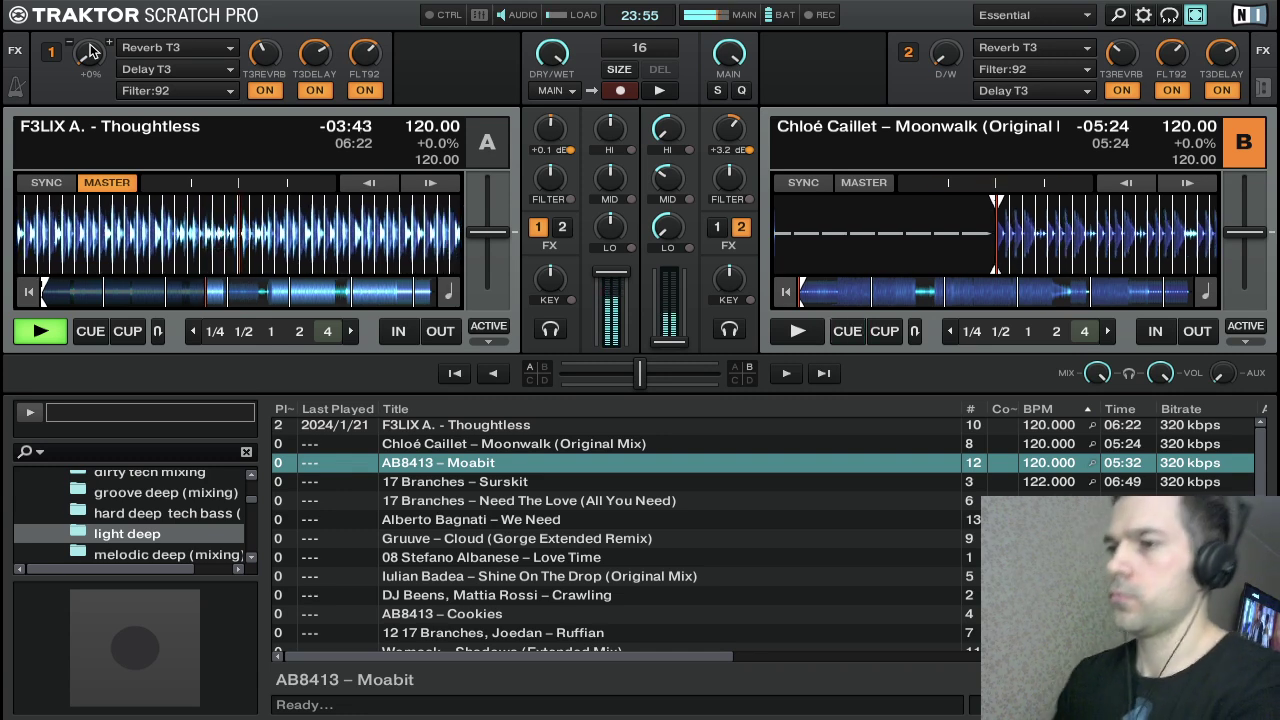
pyautogui.press('w')
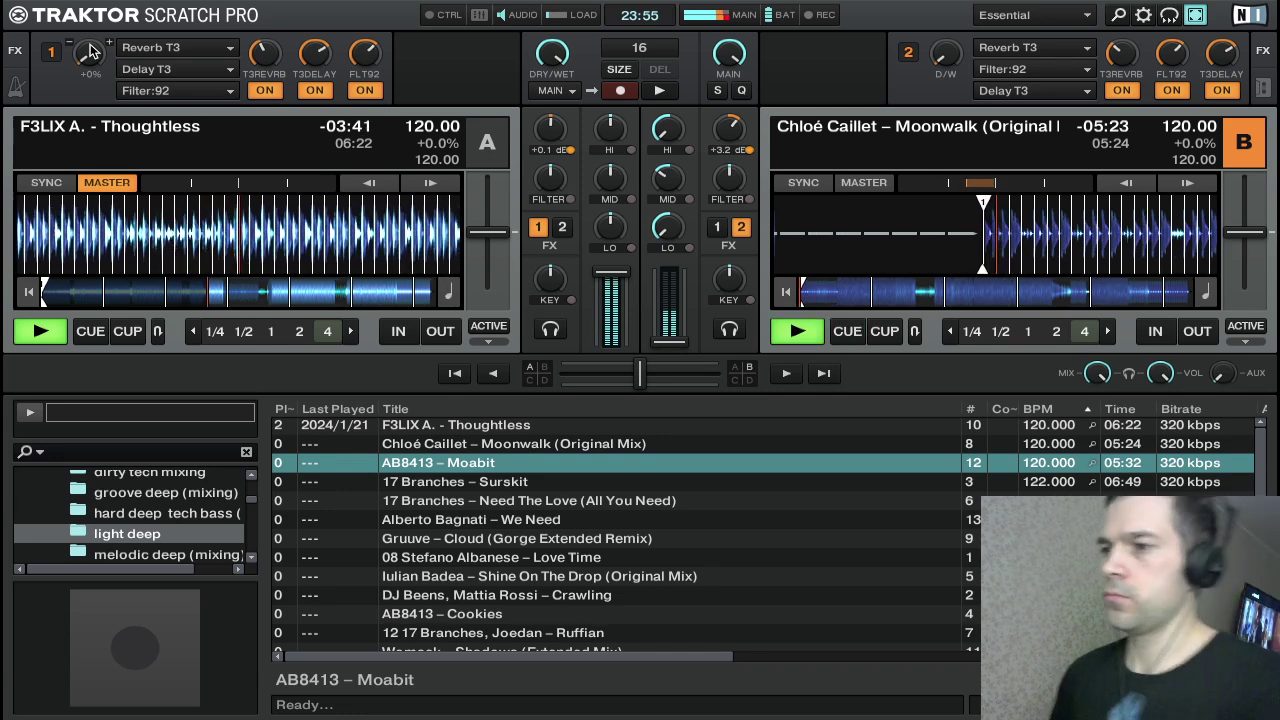
pyautogui.press('Right')
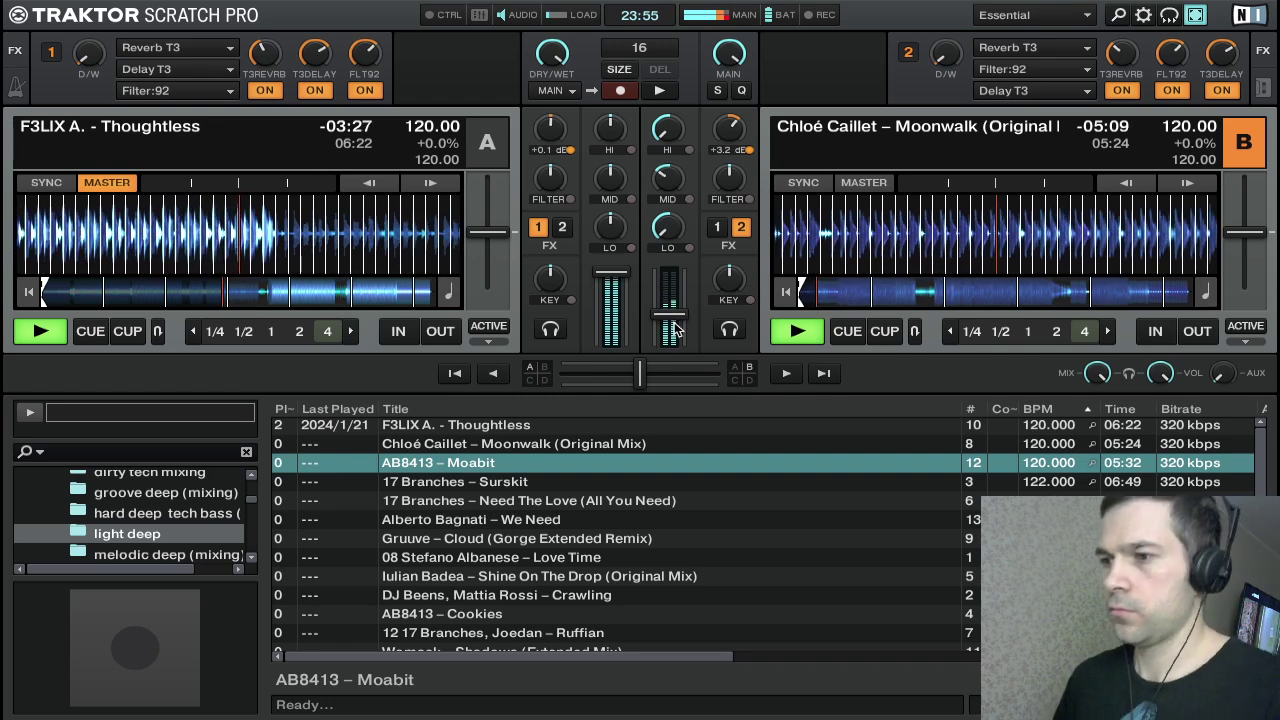
# Raise deck B's channel fader fully and bring its high and mid EQ to the centre setting
pyautogui.moveTo(672, 316); pyautogui.dragTo(672, 272)
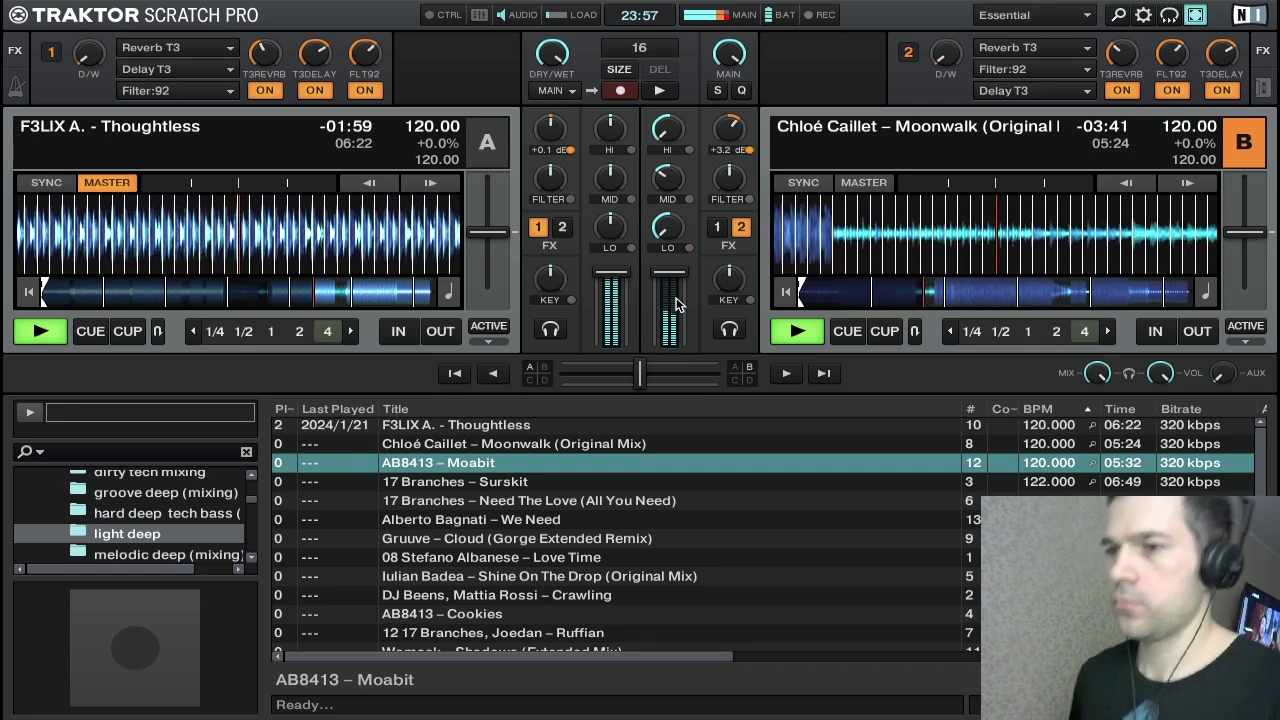
pyautogui.moveTo(660, 236)
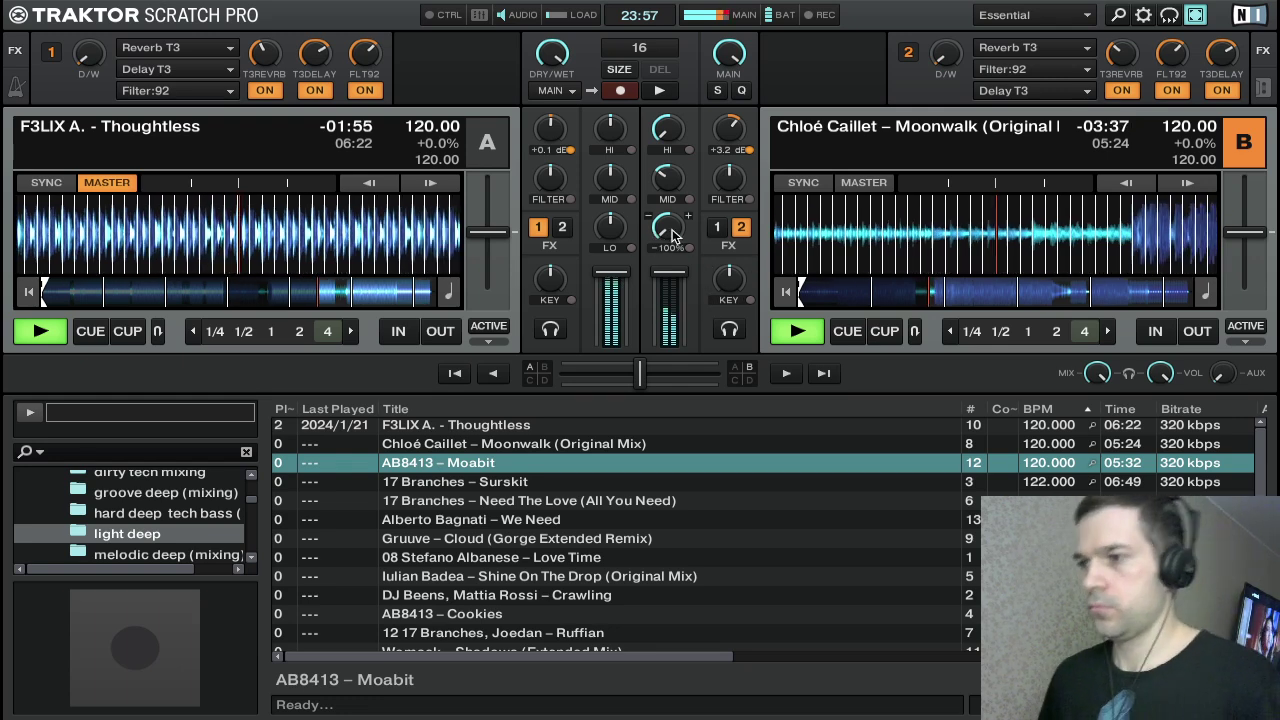
pyautogui.moveTo(679, 134); pyautogui.dragTo(679, 95)
pyautogui.scroll(8, 670, 185)
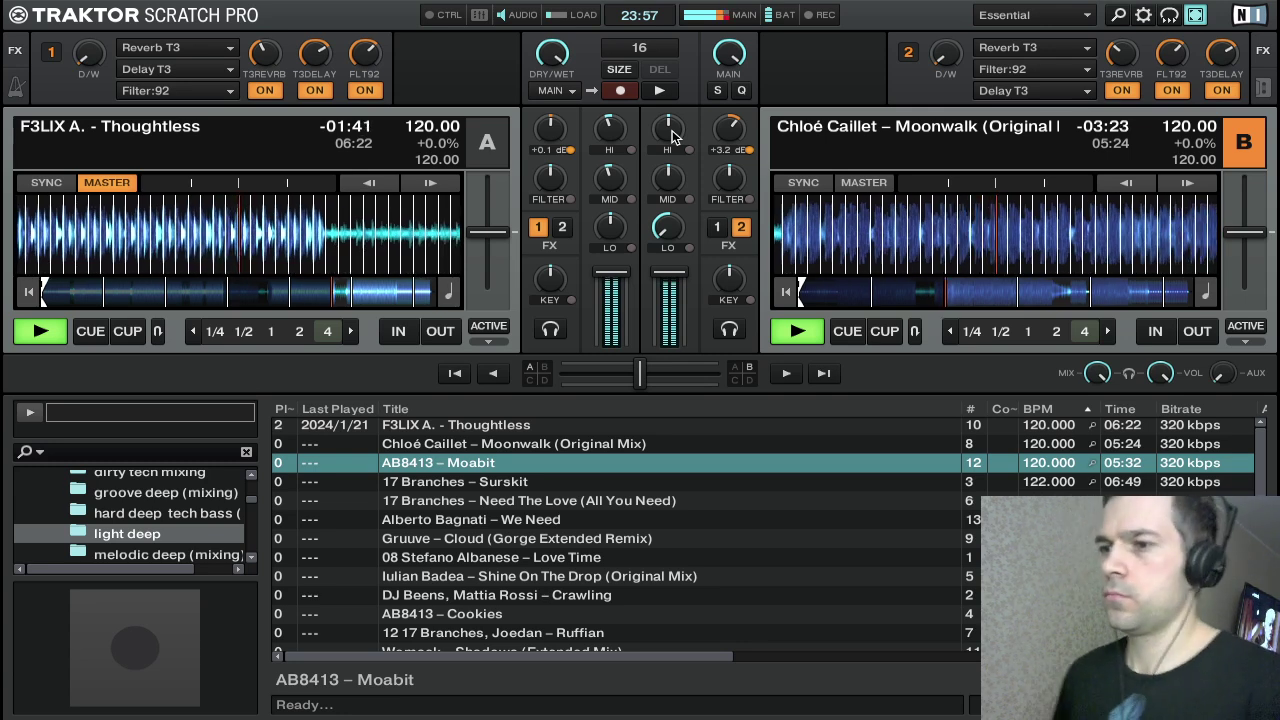
# Swap the bass by centring deck B's low EQ and cutting deck A's low, high and mid EQ, with the mid at -25%
pyautogui.scroll(-3, 666, 230)
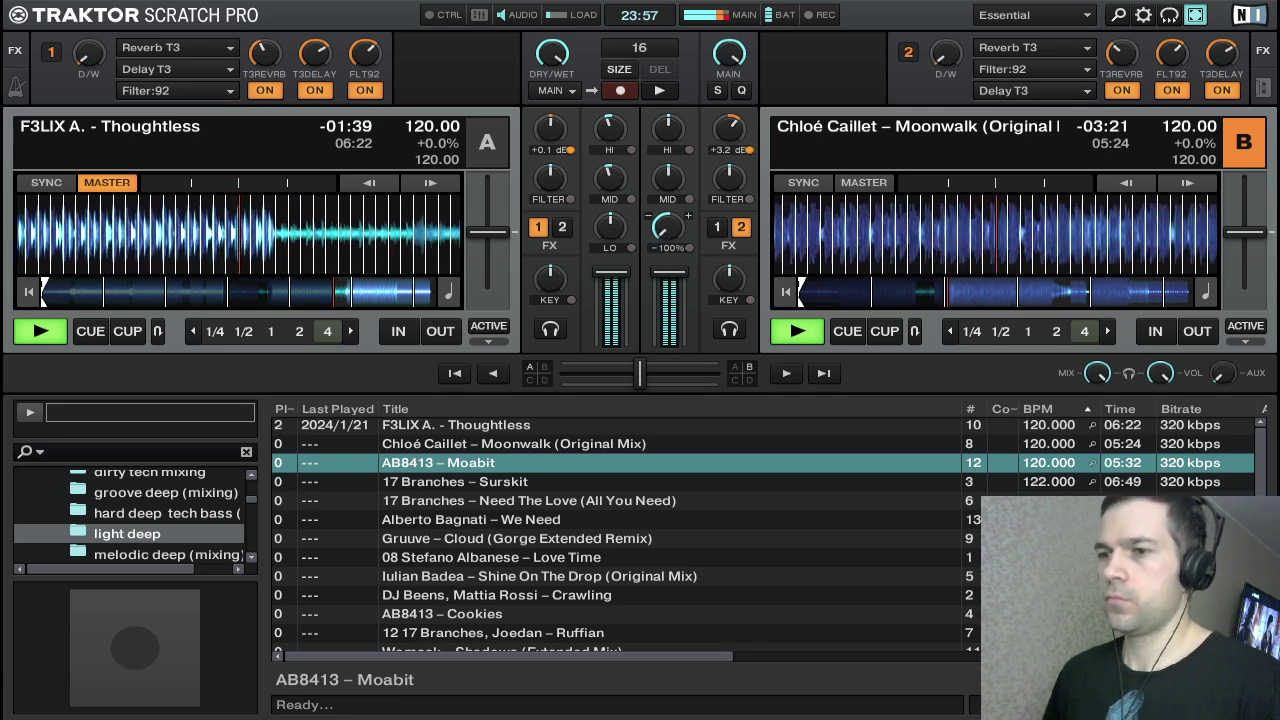
pyautogui.scroll(3, 666, 230)
pyautogui.moveTo(606, 236); pyautogui.dragTo(606, 300)
pyautogui.scroll(-2, 602, 140)
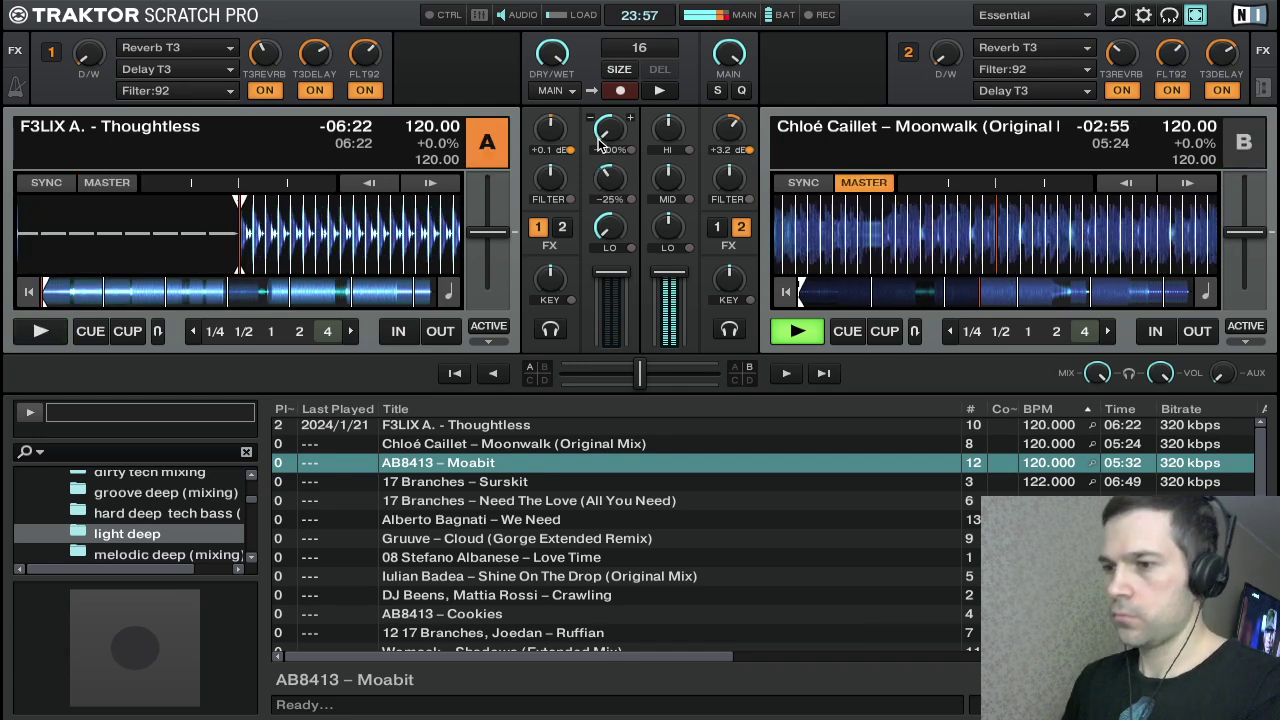
# Load AB8413 – Moabit into deck A and select 17 Branches – Need The Love (All You Need) in the track list
pyautogui.press('Down')
pyautogui.press('Down')
pyautogui.press('Down')
pyautogui.press('Up')
pyautogui.press('Up')
pyautogui.press('Up')
pyautogui.press('Up')
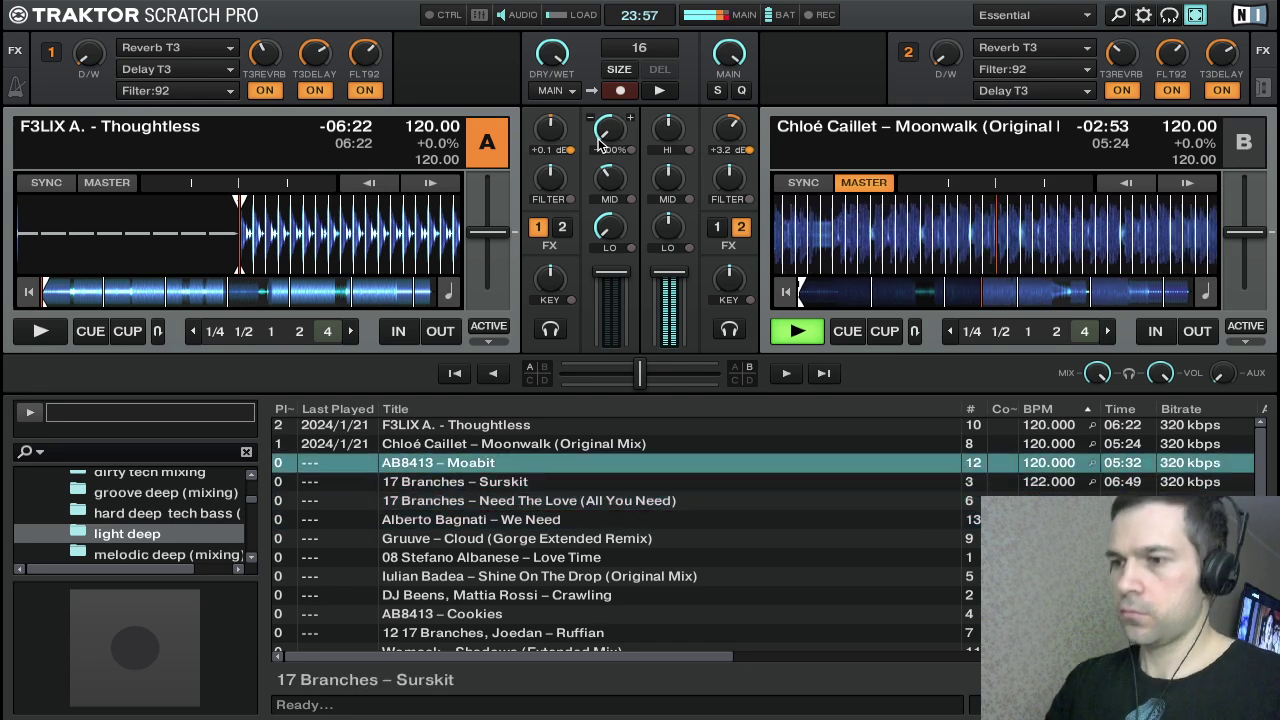
pyautogui.hotkey('ctrl', 'Left')
pyautogui.press('Down')
pyautogui.press('Down')
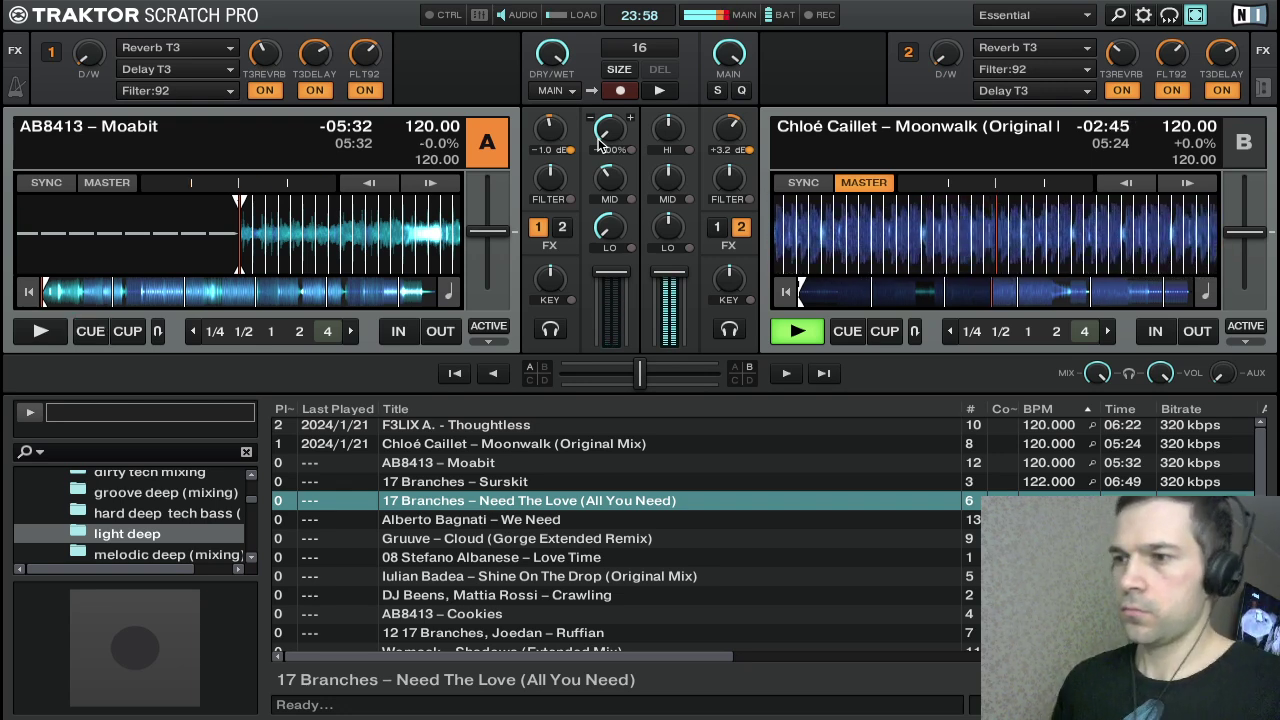
# Lower deck A's channel fader to zero and start Moabit playing in phase with deck B
pyautogui.moveTo(607, 274); pyautogui.dragTo(607, 342)
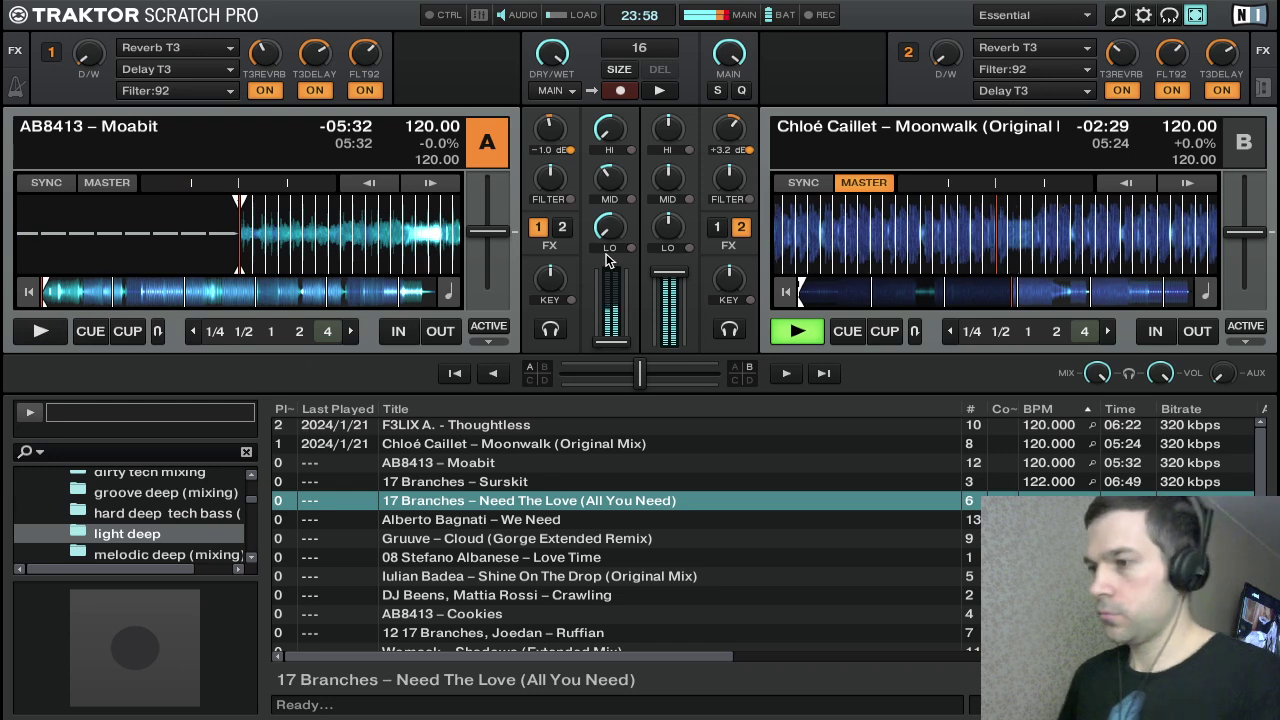
pyautogui.press('space')
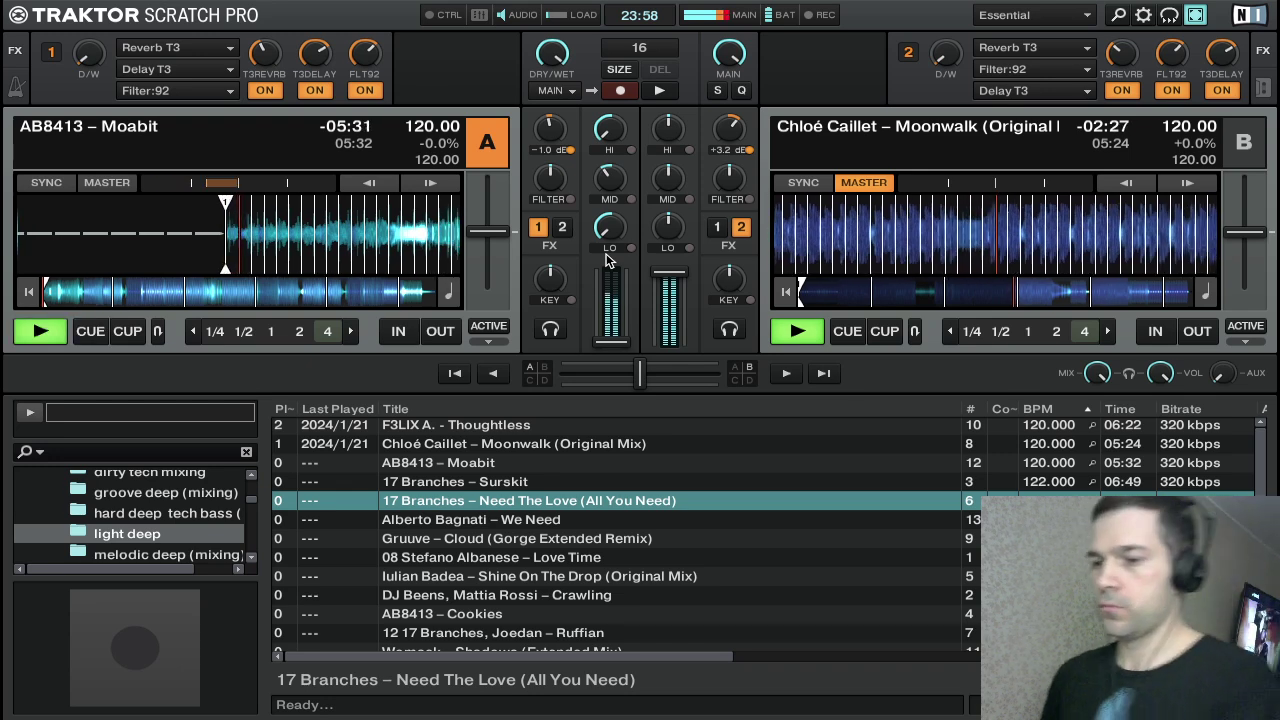
pyautogui.press('Right')
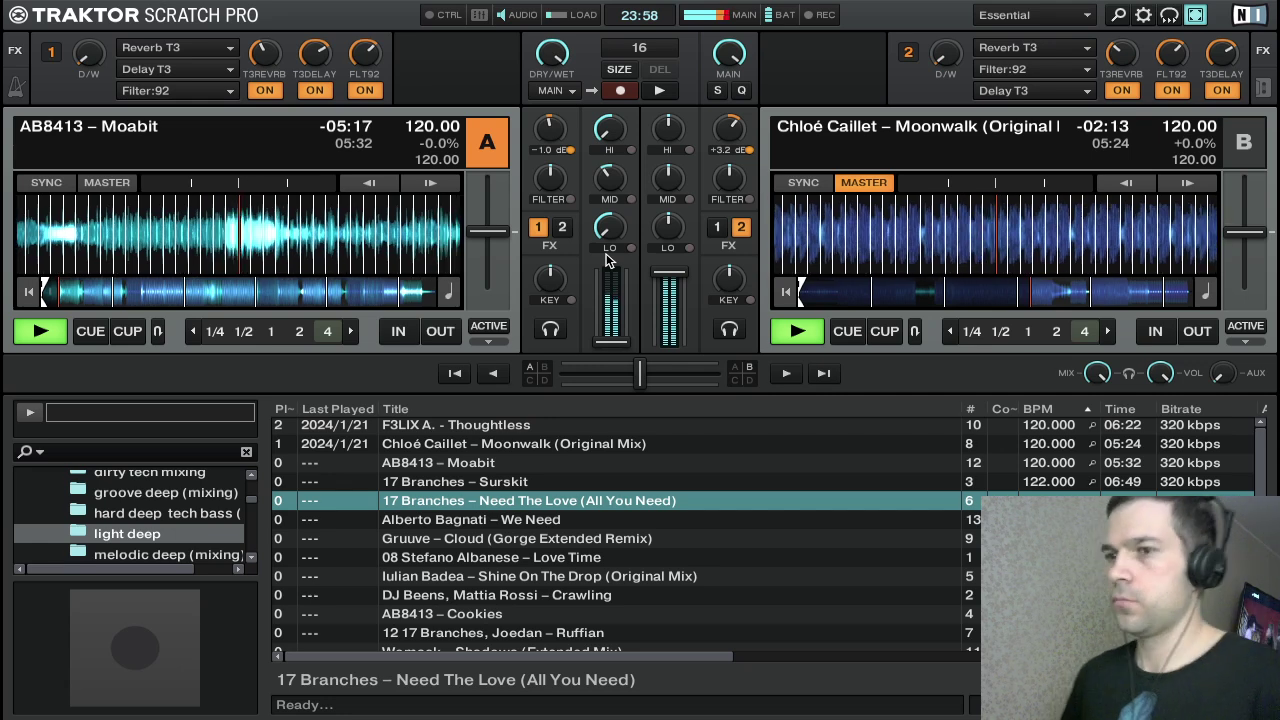
# Blend in Moabit briefly by bringing deck A's channel fader partway up and pulling it back to zero
pyautogui.doubleClick(612, 334)
pyautogui.moveTo(609, 284); pyautogui.dragTo(615, 310)
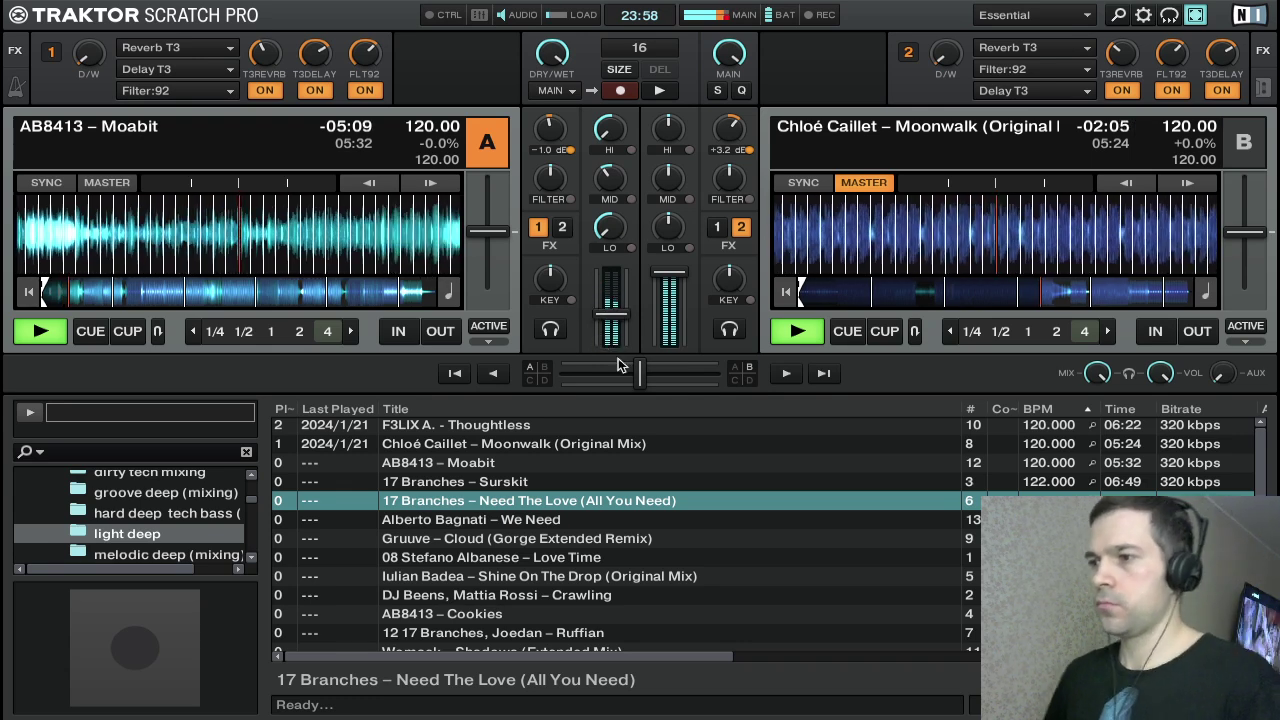
pyautogui.moveTo(610, 318)
pyautogui.mouseDown()
pyautogui.moveTo(610, 337)
pyautogui.moveTo(610, 326)
pyautogui.mouseUp()
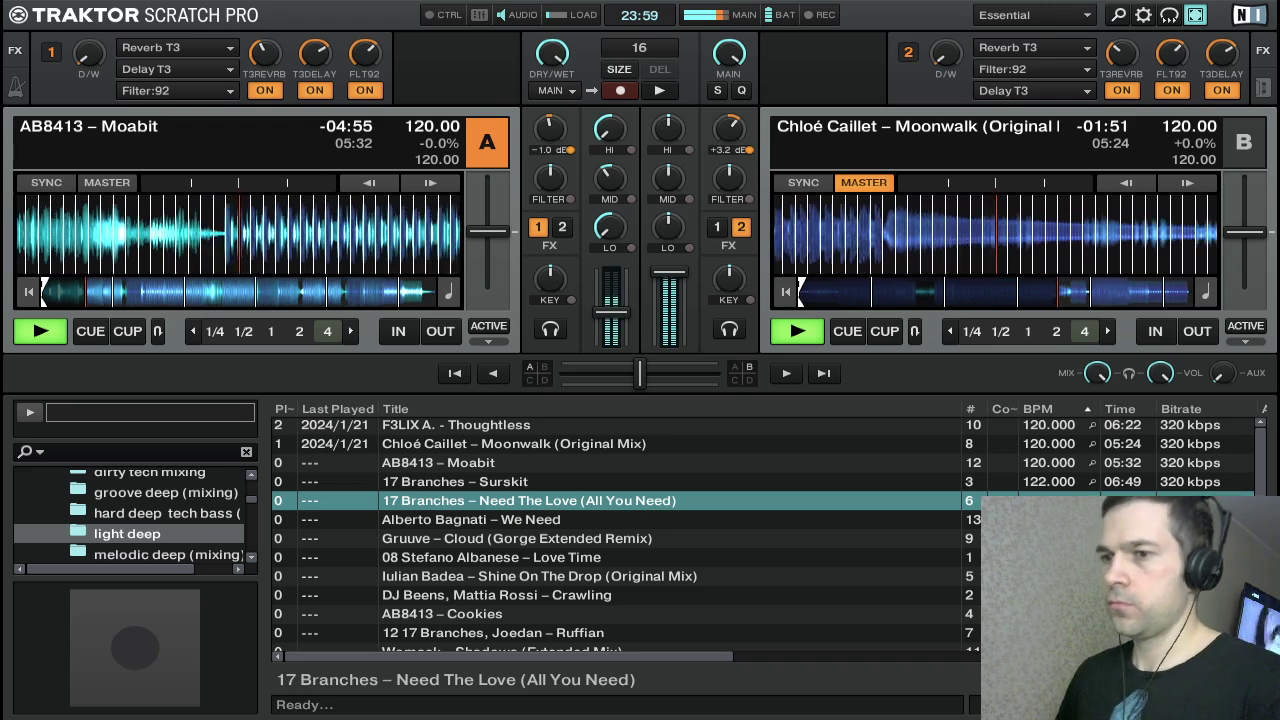
pyautogui.moveTo(610, 312); pyautogui.dragTo(613, 345)
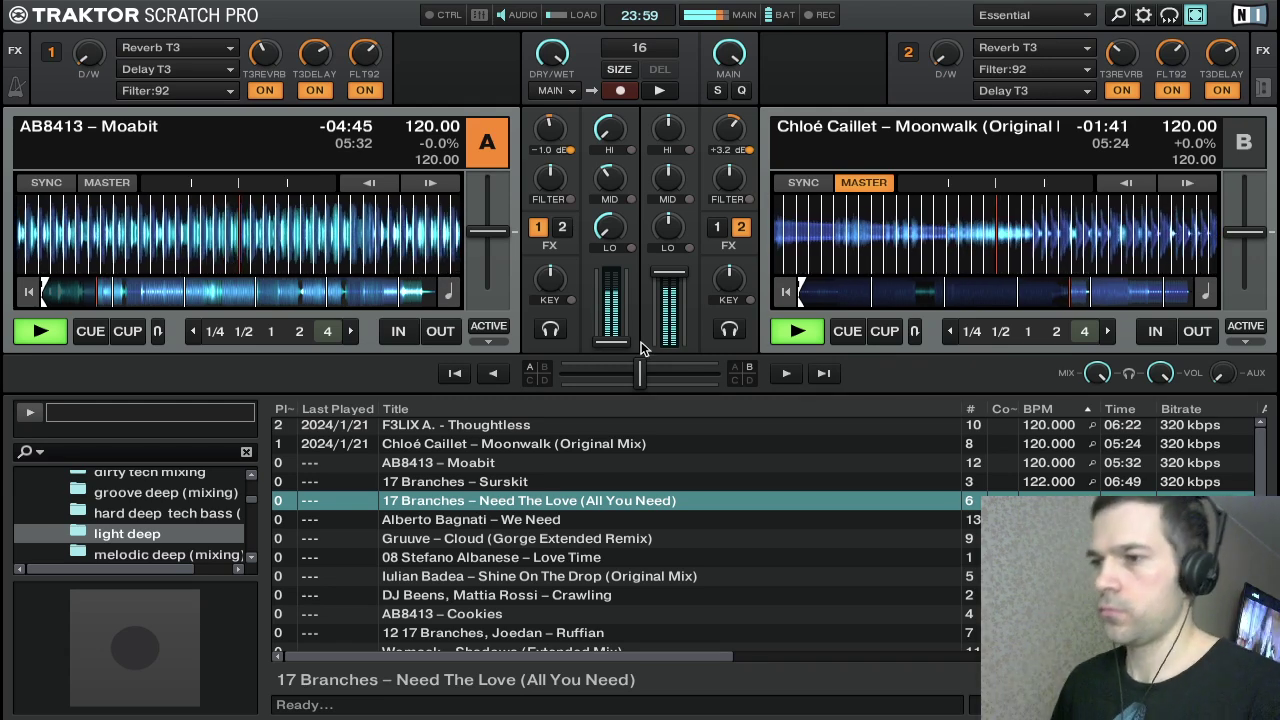
# Raise deck A's channel fader fully and return its high and mid EQ to 0%
pyautogui.moveTo(612, 342); pyautogui.dragTo(600, 265)
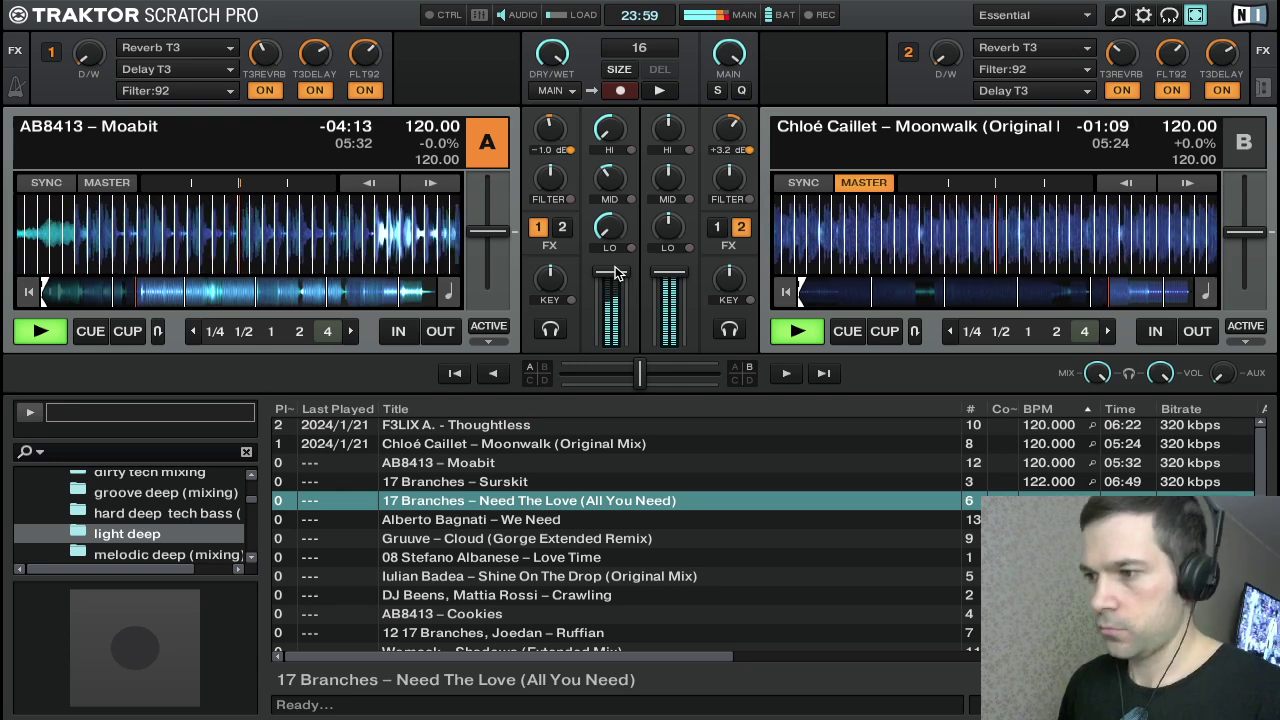
pyautogui.moveTo(610, 133)
pyautogui.mouseDown()
pyautogui.moveTo(610, 110)
pyautogui.moveTo(610, 146)
pyautogui.moveTo(612, 132)
pyautogui.mouseUp()
pyautogui.moveTo(614, 183); pyautogui.dragTo(616, 191)
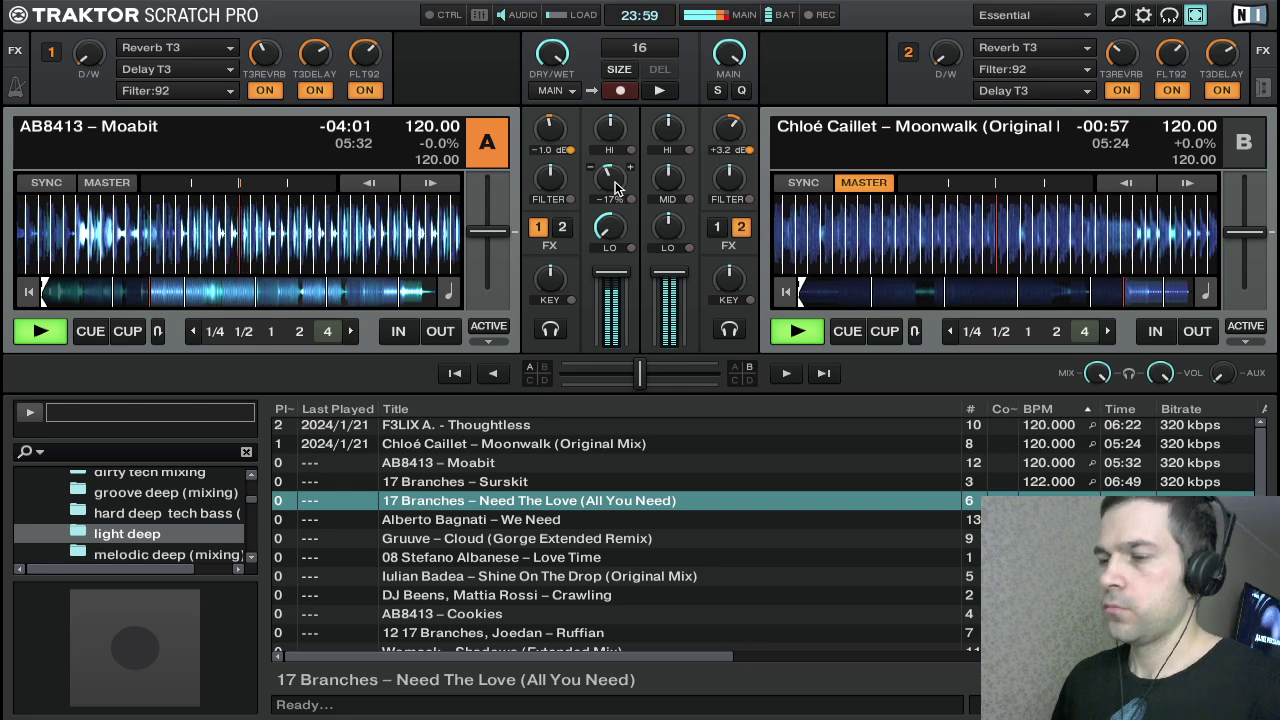
pyautogui.doubleClick(612, 180)
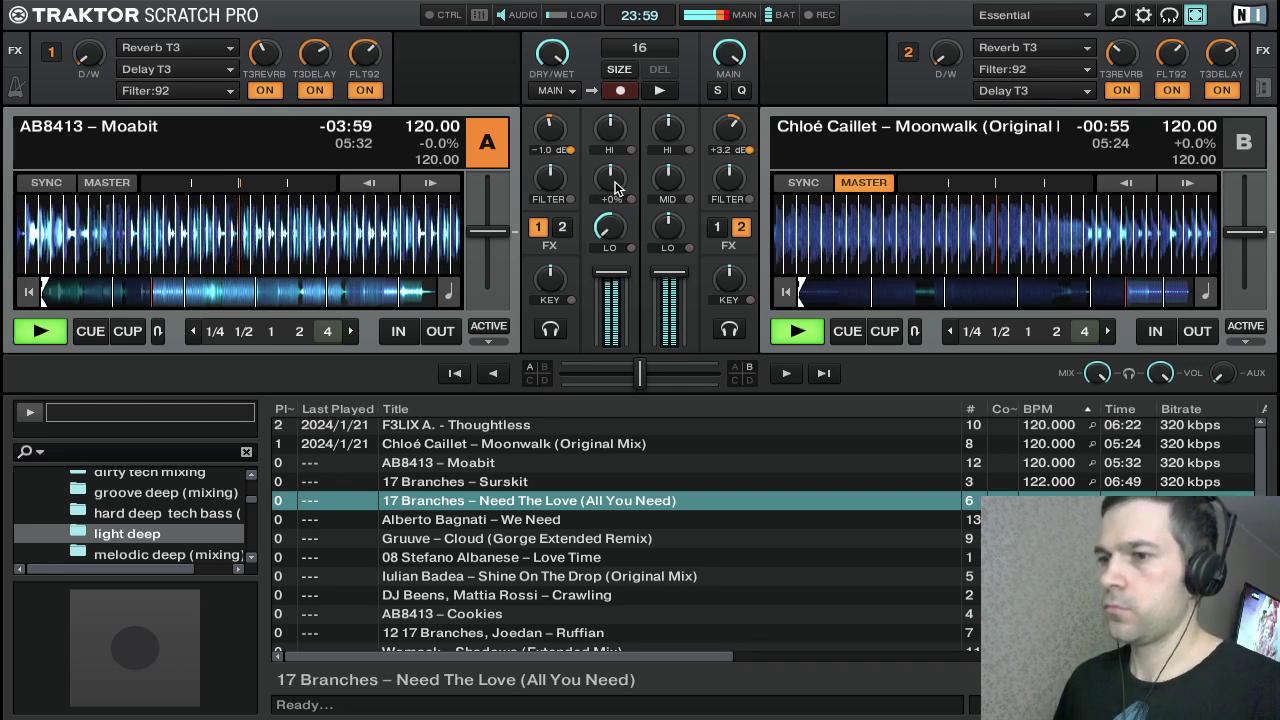
# Swap the bass to deck A by raising its low EQ to 0% and cutting deck B's low EQ to -100%
pyautogui.moveTo(607, 218); pyautogui.dragTo(617, 238)
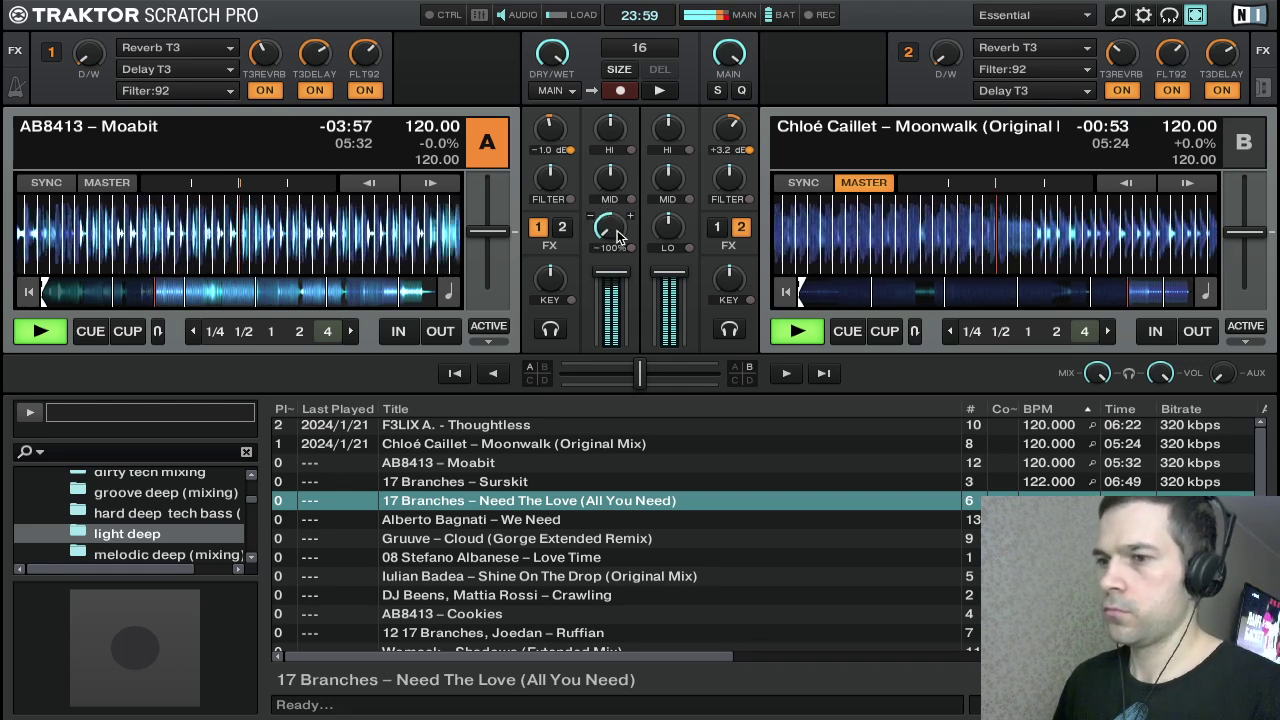
pyautogui.scroll(8, 610, 232)
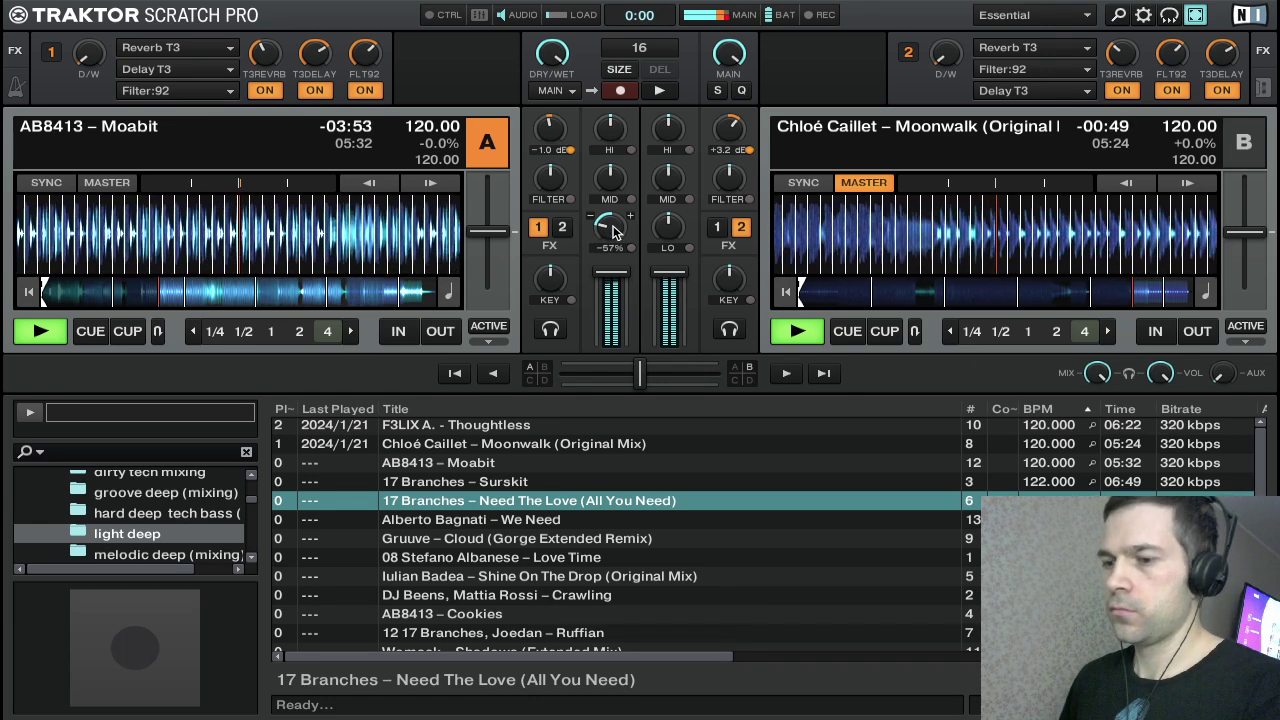
pyautogui.moveTo(613, 232); pyautogui.dragTo(613, 222)
pyautogui.scroll(3, 610, 228)
pyautogui.scroll(-2, 668, 228)
pyautogui.scroll(-12, 668, 230)
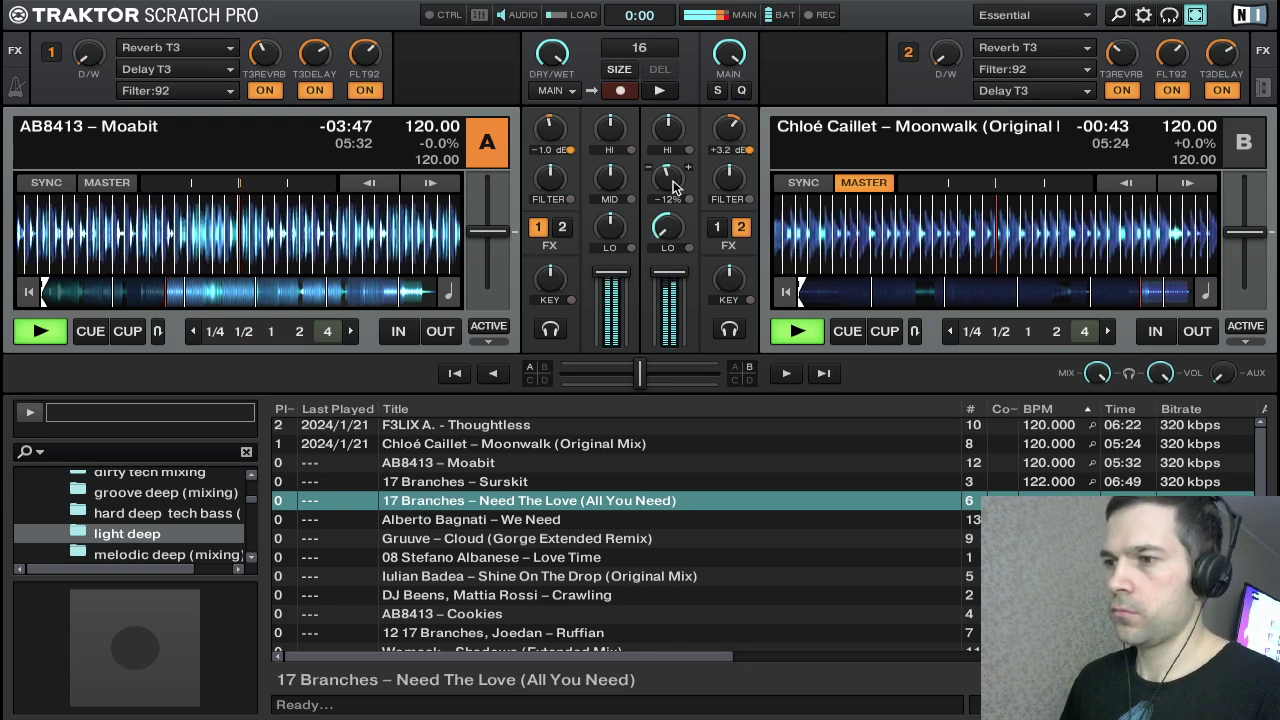
# Set deck A's gain to 0.0 dB and gradually cut deck B's mid and high EQ to -100%
pyautogui.scroll(-2, 668, 128)
pyautogui.scroll(-1, 668, 128)
pyautogui.scroll(1, 549, 128)
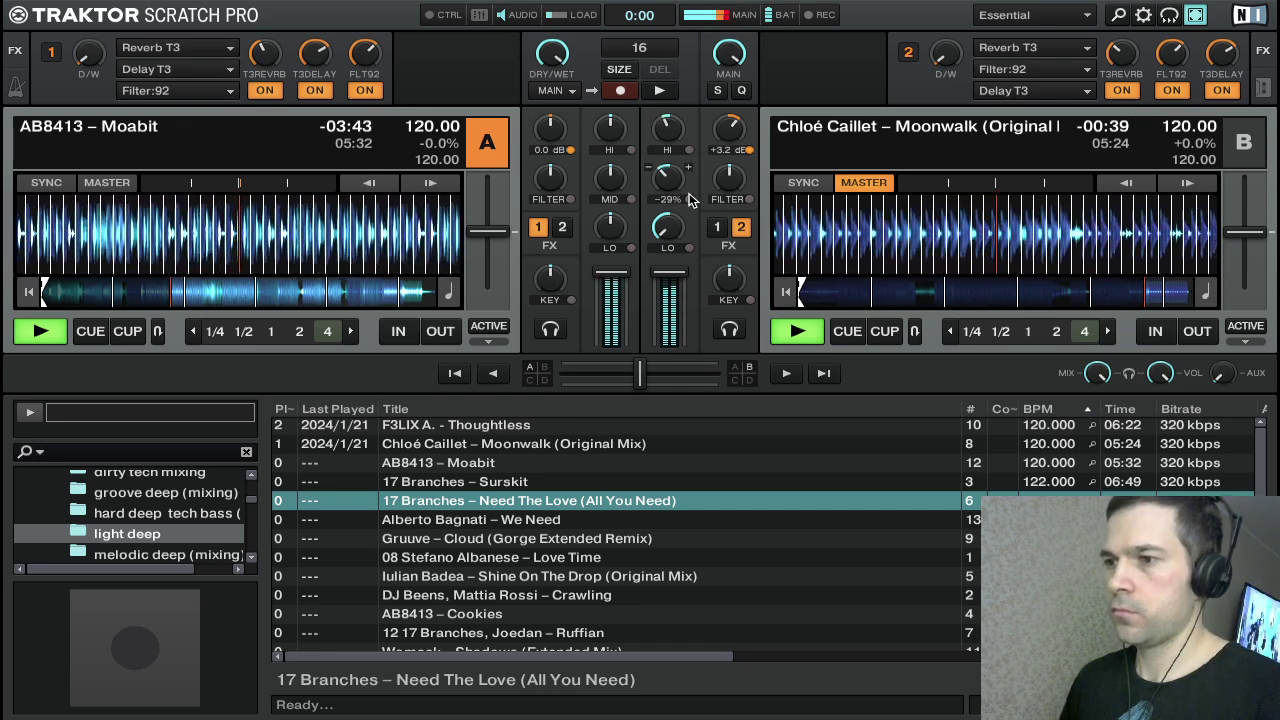
pyautogui.scroll(-2, 668, 128)
pyautogui.scroll(-5, 667, 178)
pyautogui.scroll(-5, 668, 135)
pyautogui.scroll(-2, 668, 140)
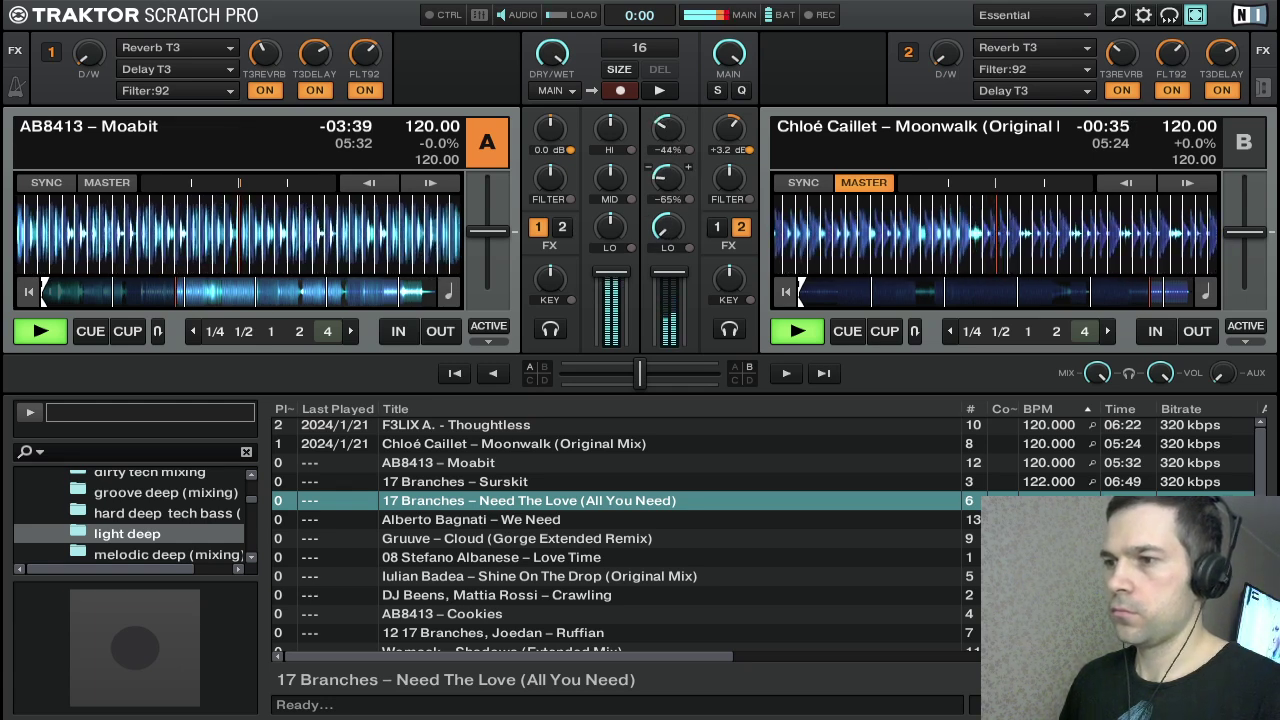
pyautogui.scroll(-8, 668, 178)
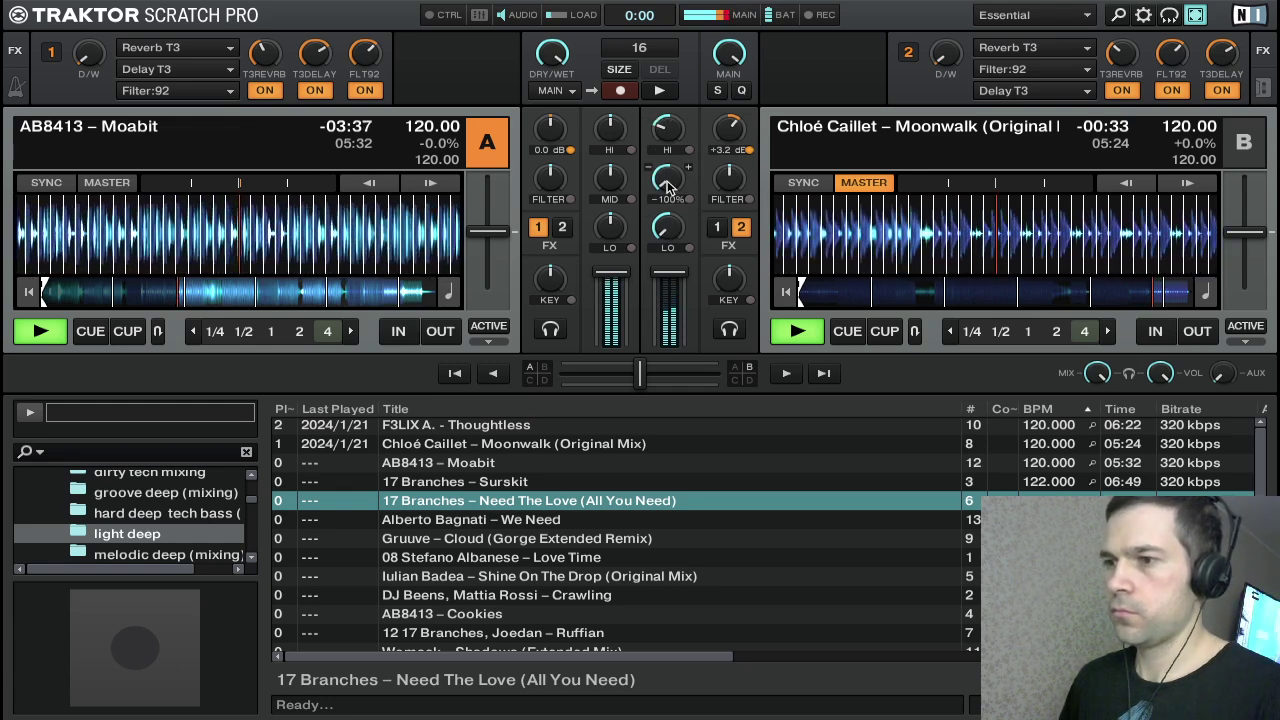
pyautogui.moveTo(668, 129); pyautogui.dragTo(668, 160)
# Lower deck B's channel fader to zero and stop Moonwalk, making deck B the focused deck
pyautogui.moveTo(671, 271); pyautogui.dragTo(671, 342)
pyautogui.press('k')
pyautogui.press('Tab')
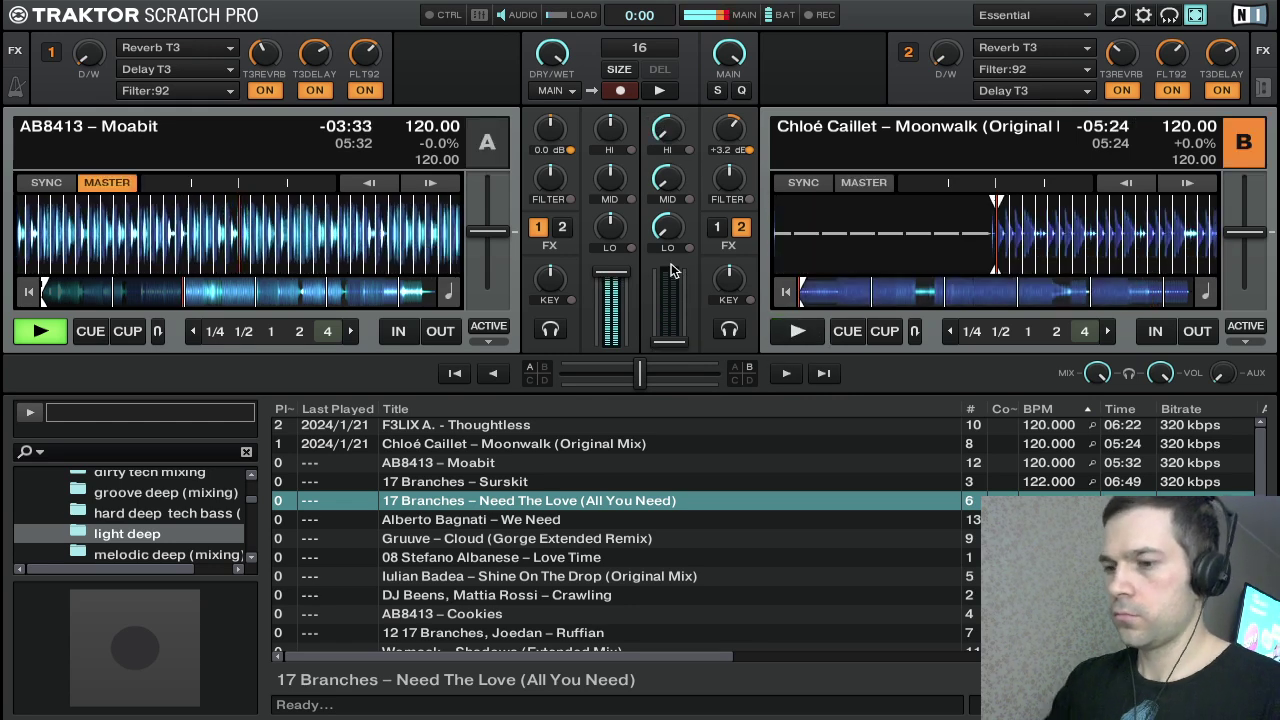
# Load 17 Branches – Surskit into deck B at 120.00 BPM and select Gruuve – Cloud (Gorge Extended Remix) in the track list
pyautogui.press('Down')
pyautogui.press('Down')
pyautogui.press('Up')
pyautogui.press('Up')
pyautogui.press('Up')
pyautogui.hotkey('ctrl', 'Right')
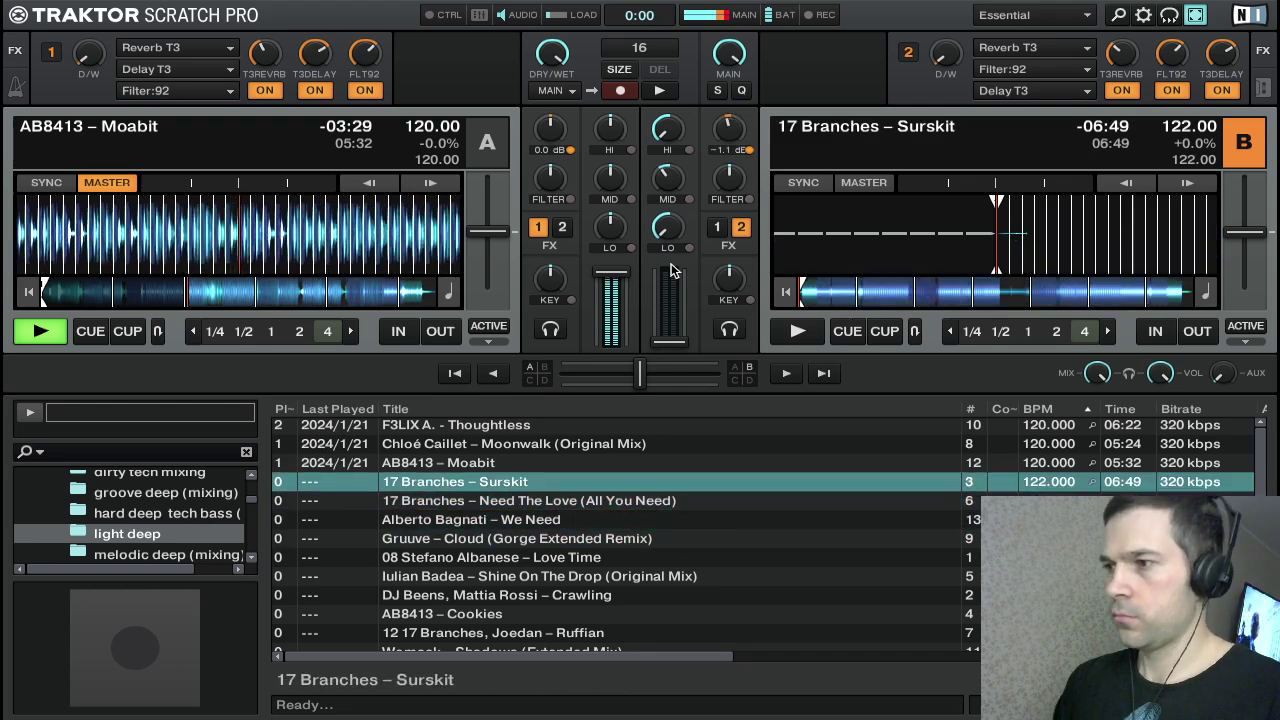
pyautogui.hotkey('ctrl', 's')
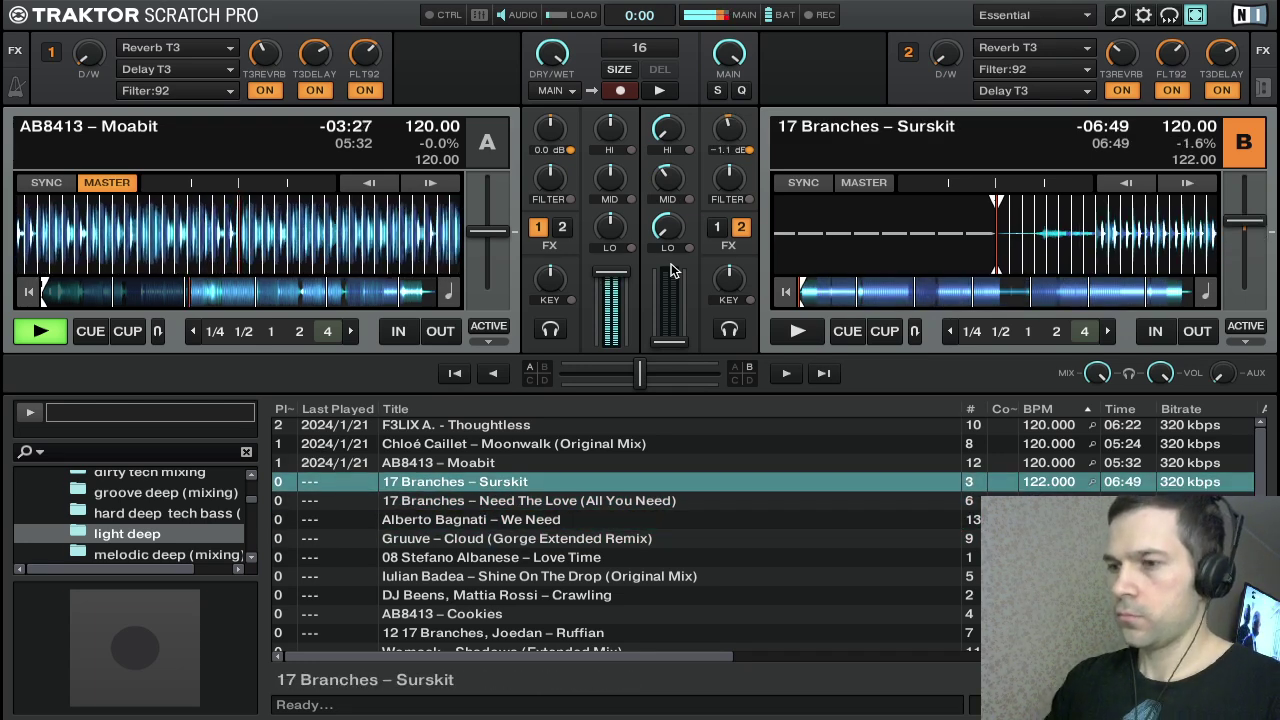
pyautogui.press('Down')
pyautogui.press('Down')
pyautogui.press('Down')
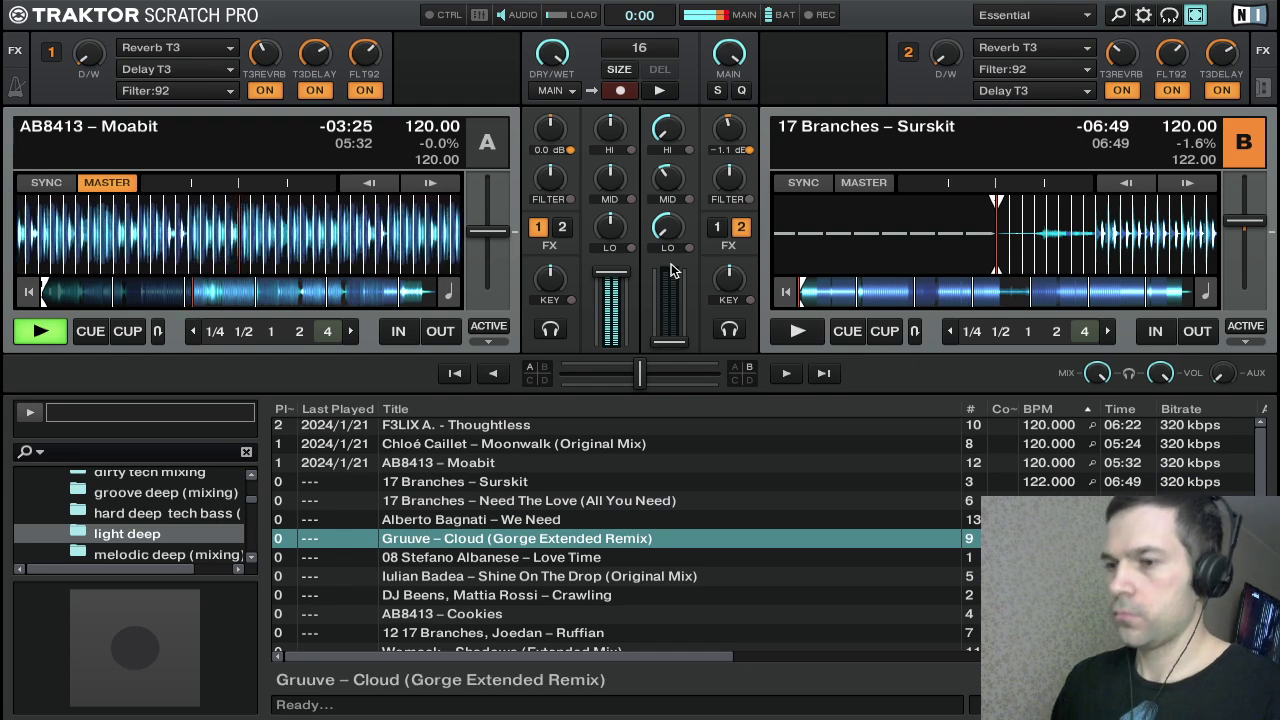
# Preview Surskit's intro on deck B and move its cue point to the beat where the main rhythm begins
pyautogui.press('k')
pyautogui.press('k')
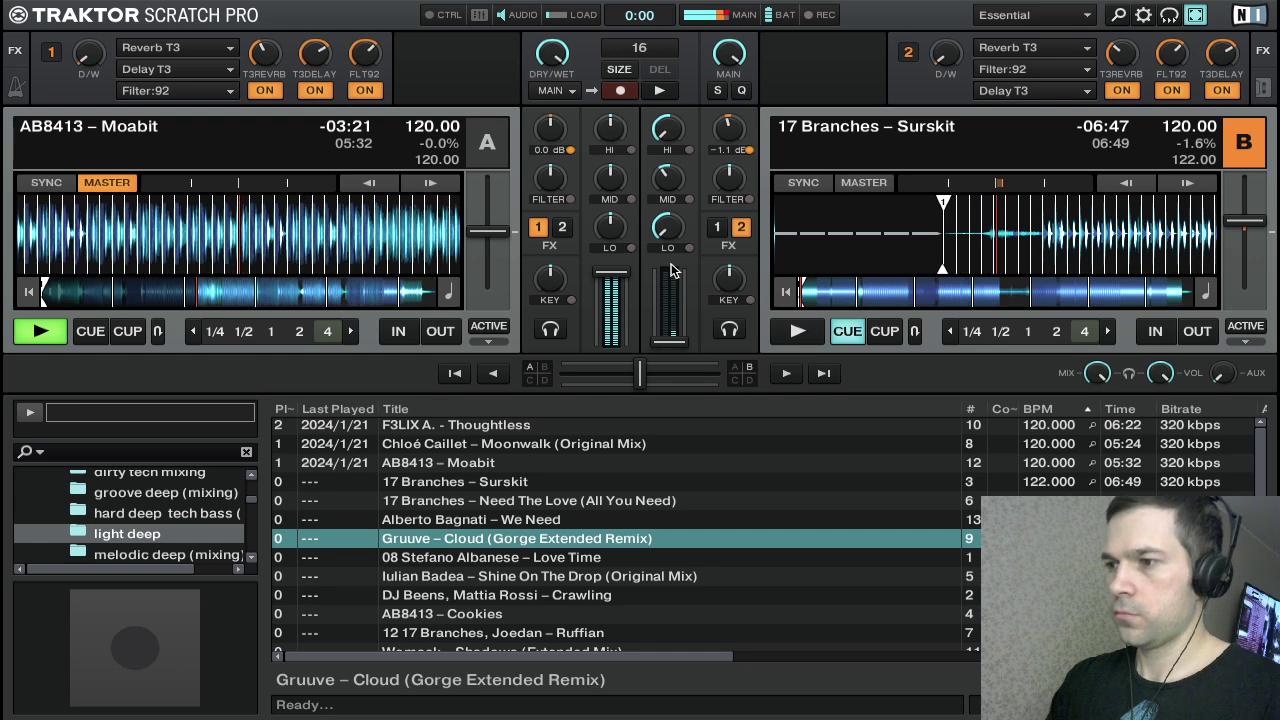
pyautogui.press('F5')
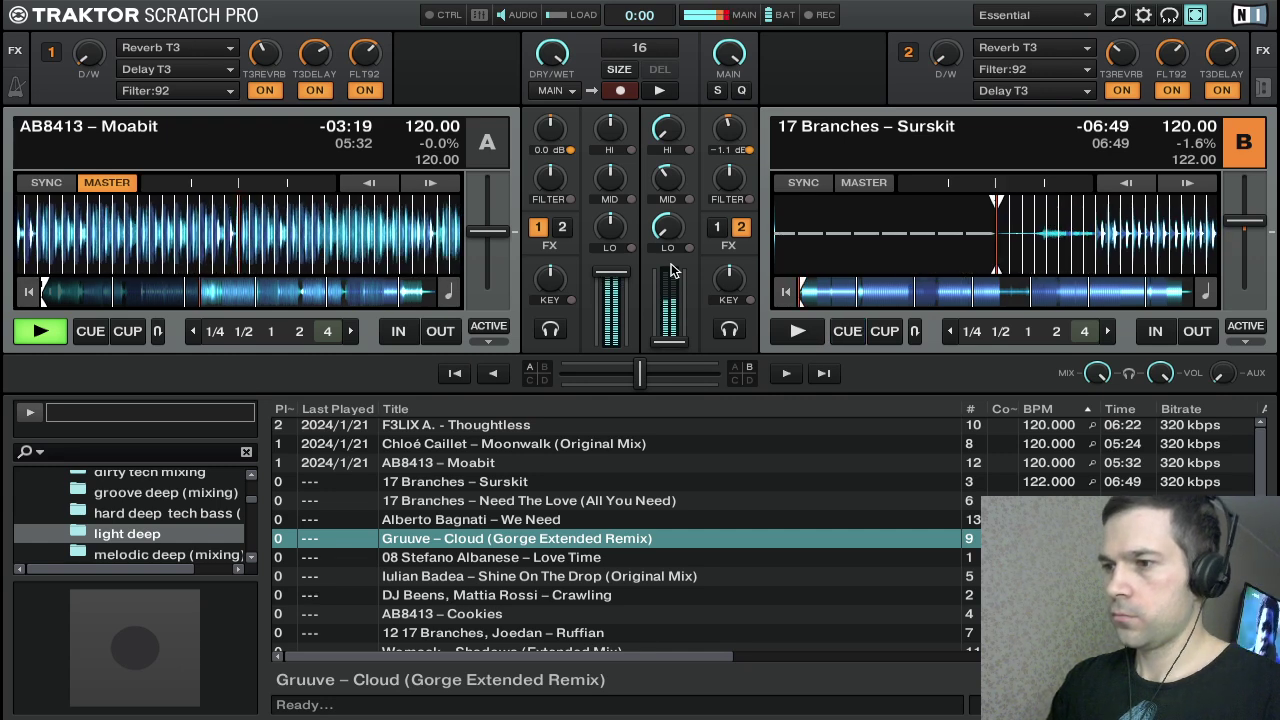
pyautogui.moveTo(1133, 245); pyautogui.dragTo(1017, 240)
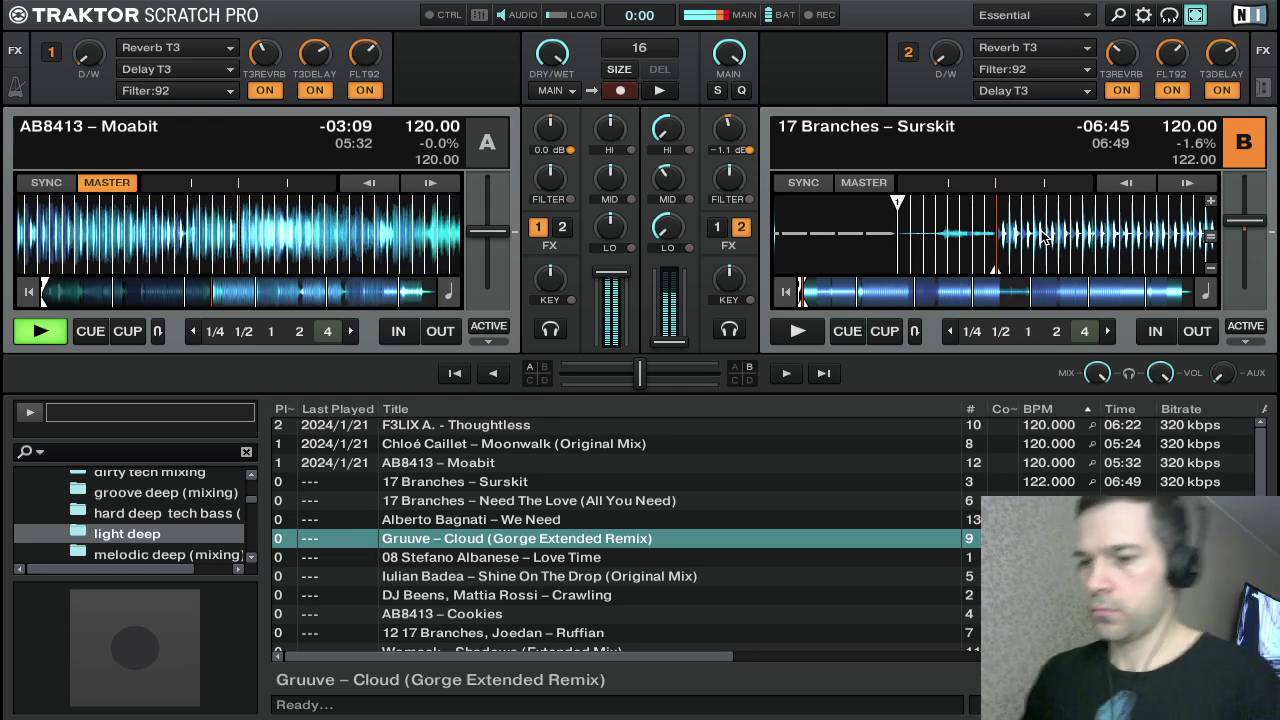
# Start Surskit playing from its cue point in phase with Moabit on deck A
pyautogui.press('space')
pyautogui.press('Right')
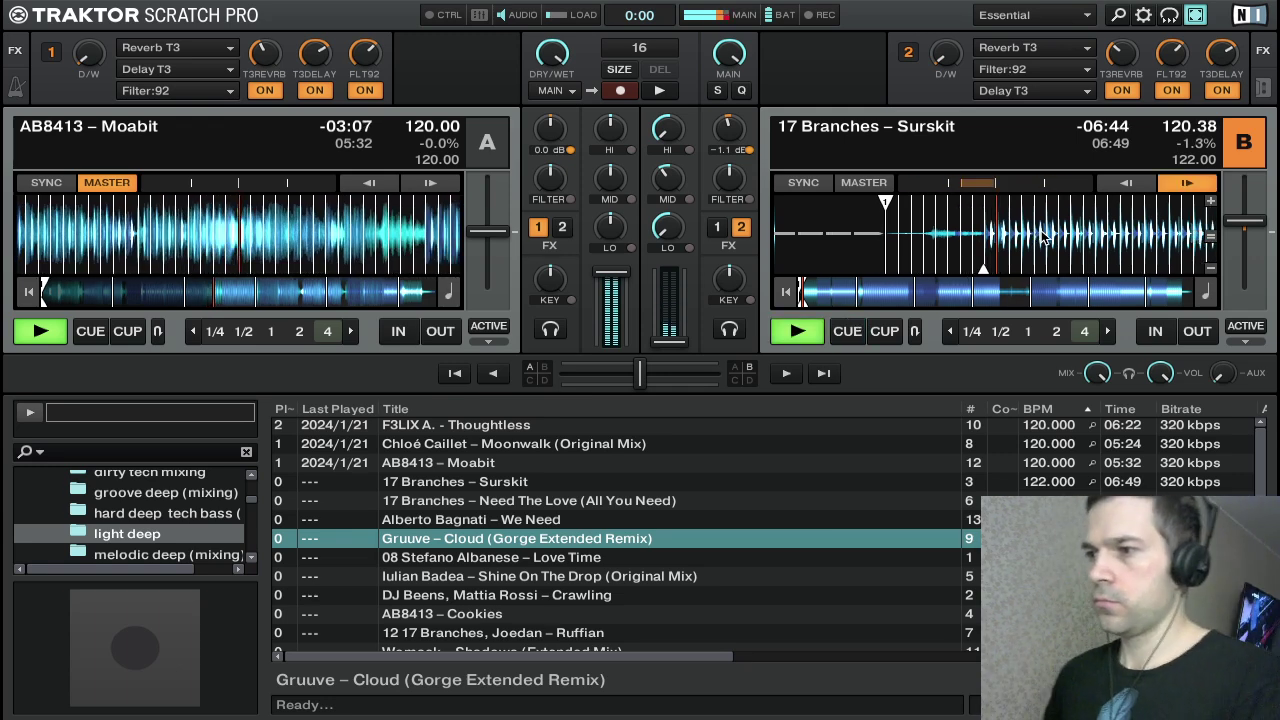
pyautogui.moveTo(669, 344); pyautogui.dragTo(672, 278)
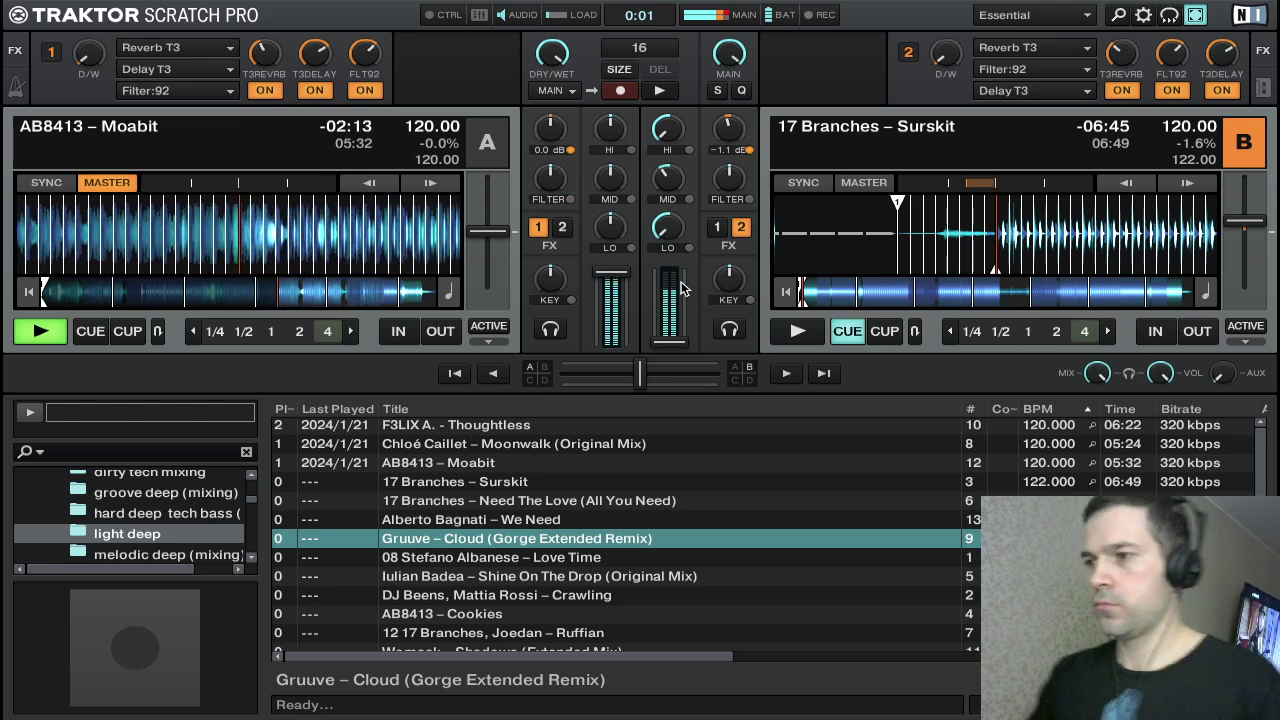
pyautogui.press('space')
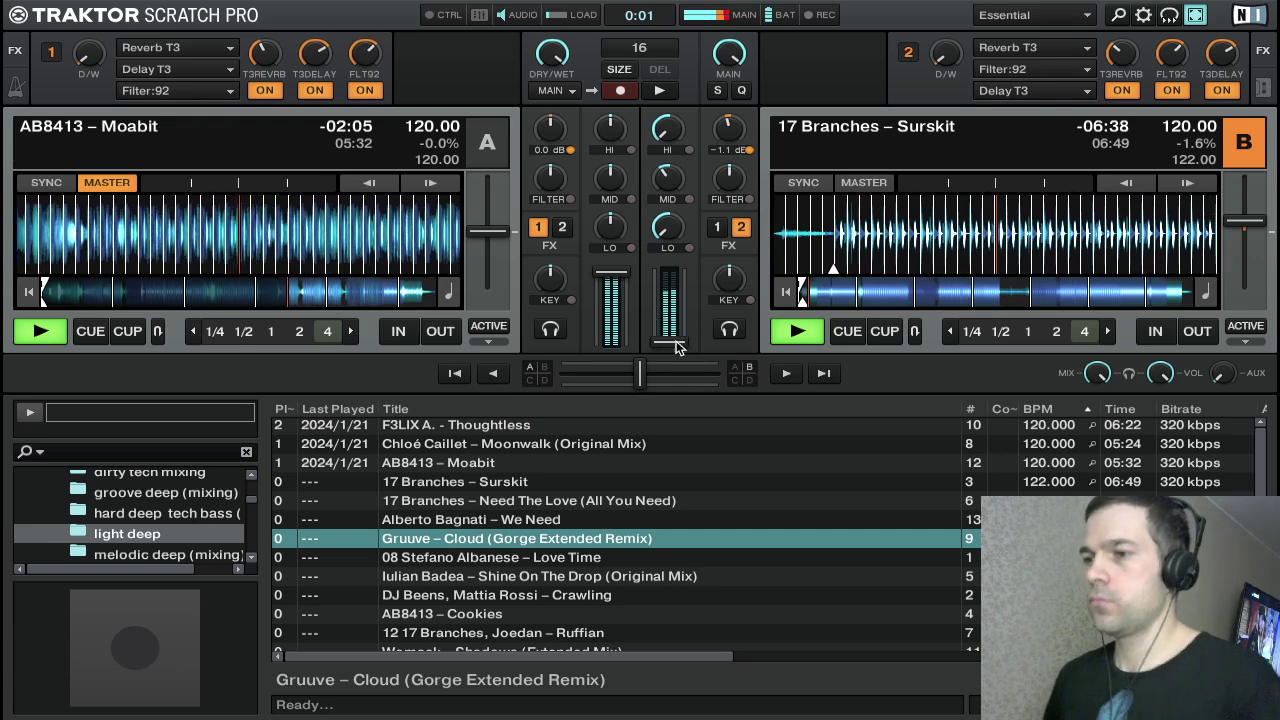
# Raise deck B's channel fader fully and bring its high and mid EQ back to 0%
pyautogui.moveTo(673, 340); pyautogui.dragTo(673, 272)
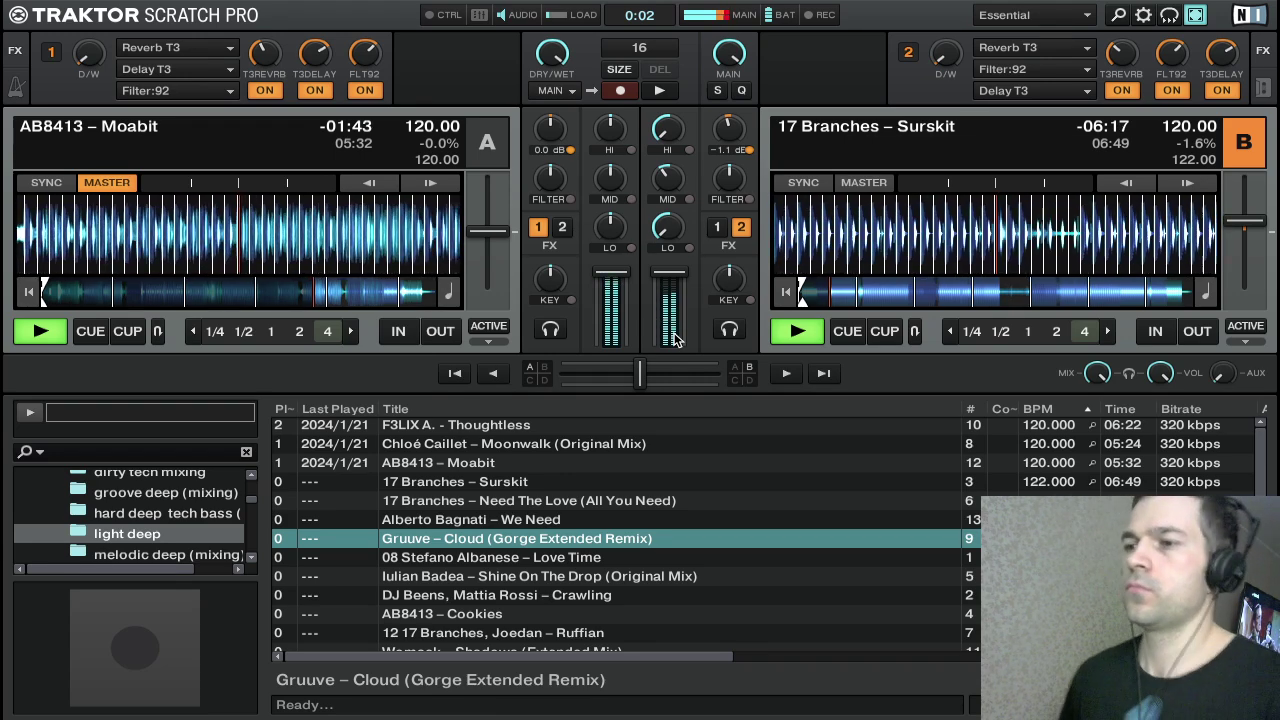
pyautogui.moveTo(672, 140)
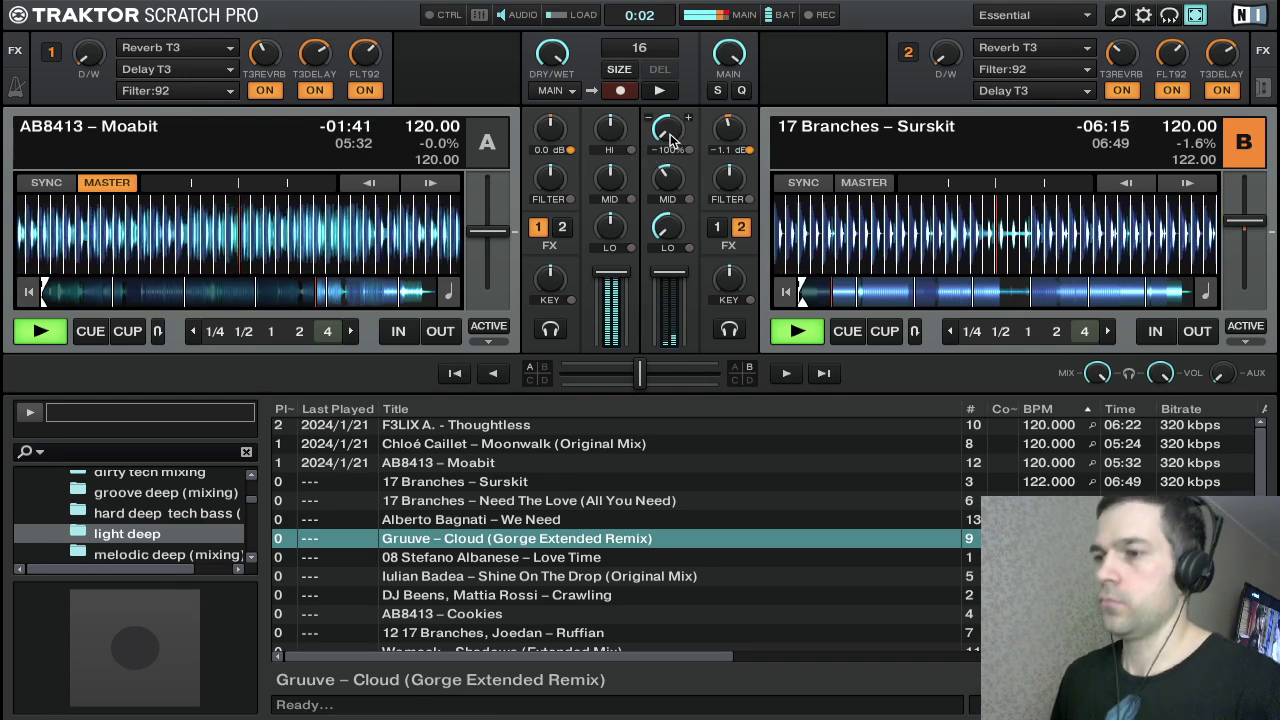
pyautogui.moveTo(686, 146); pyautogui.dragTo(687, 78)
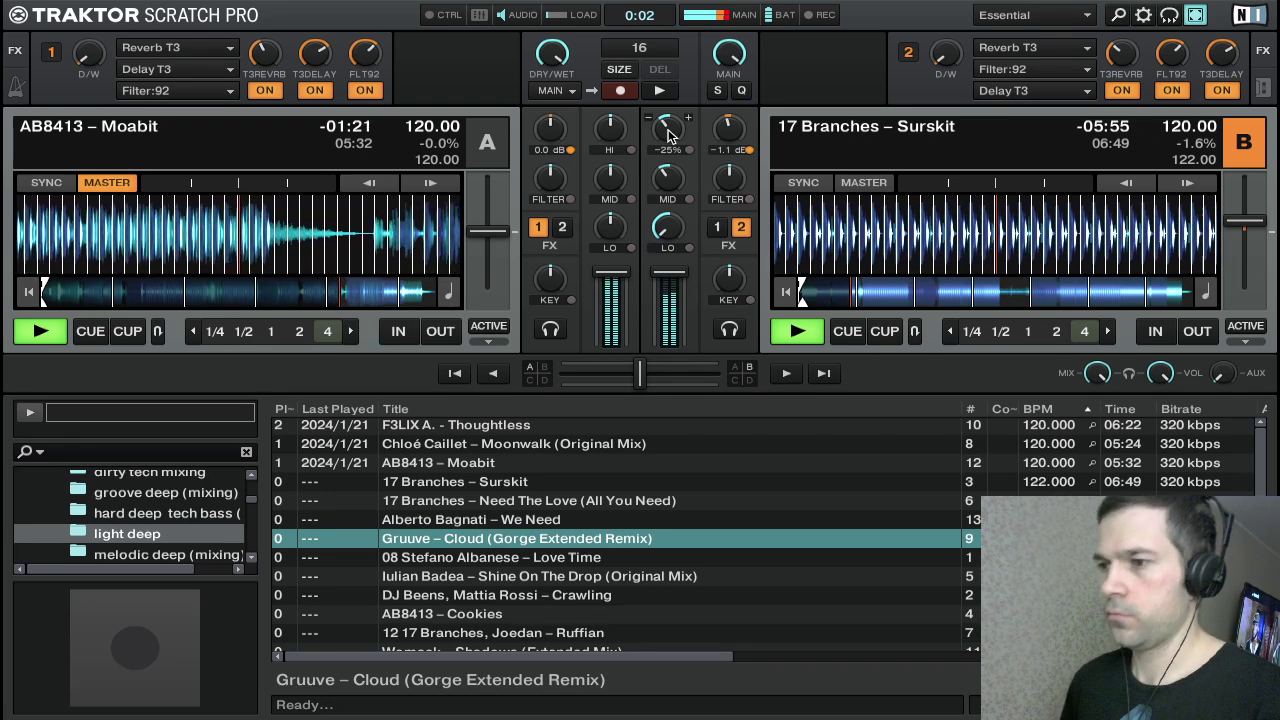
pyautogui.moveTo(675, 190)
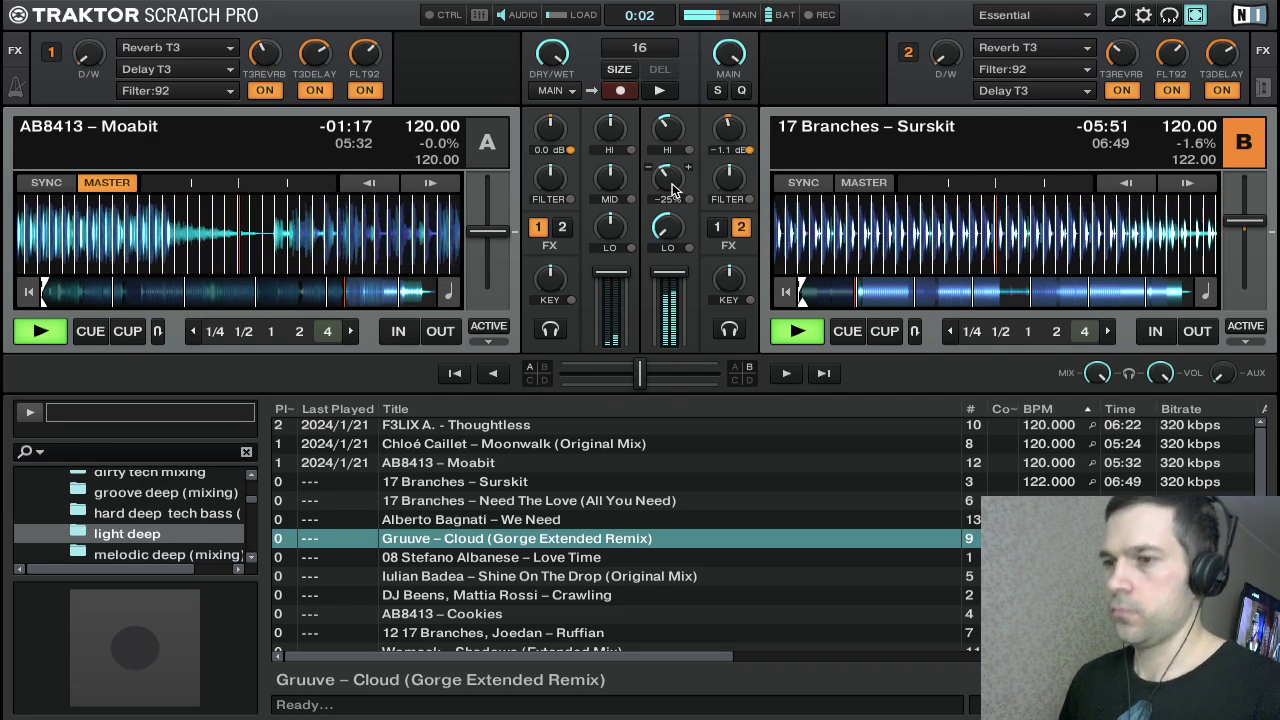
pyautogui.doubleClick(672, 178)
pyautogui.doubleClick(667, 132)
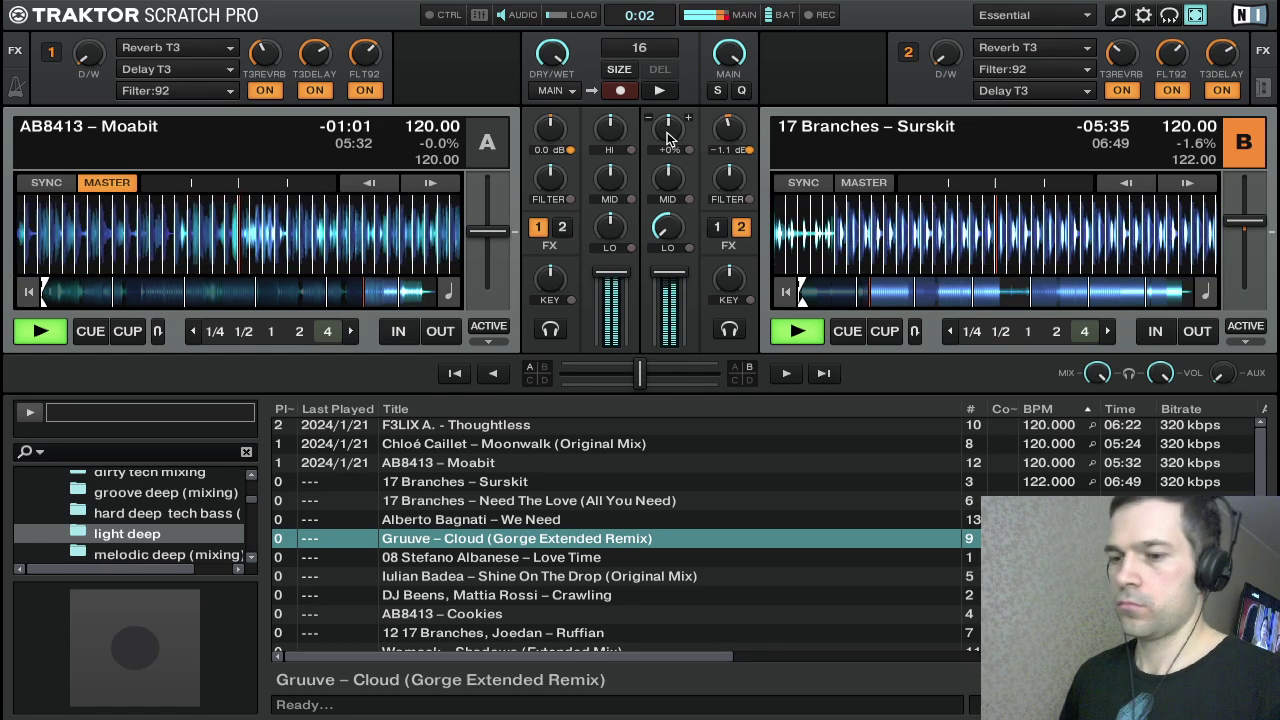
# Restore deck B's low EQ to 0% and cut deck A's low EQ to -100%, mid to -75% and high to -62%
pyautogui.moveTo(657, 229); pyautogui.dragTo(657, 171)
pyautogui.moveTo(608, 228); pyautogui.dragTo(615, 233)
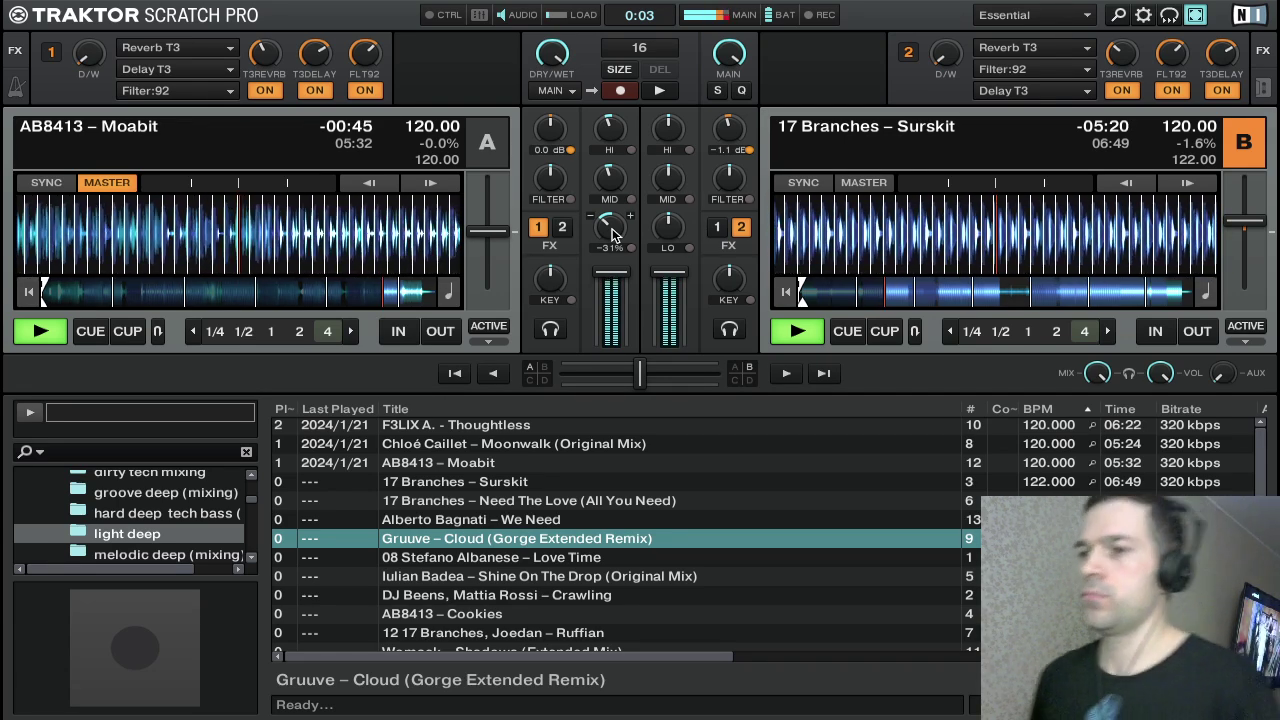
pyautogui.scroll(-2, 612, 234)
pyautogui.scroll(-9, 612, 234)
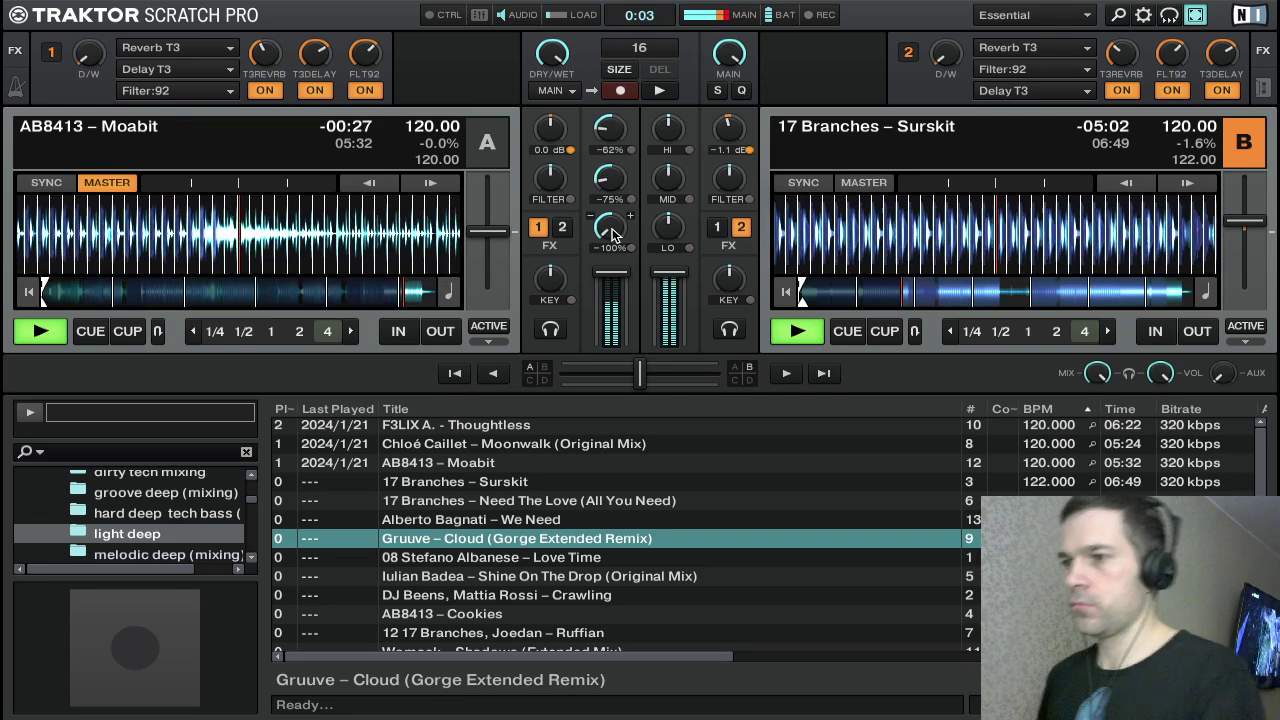
# Stop Moabit on deck A and lower its channel fader to zero
pyautogui.press('space')
pyautogui.moveTo(611, 273); pyautogui.dragTo(607, 400)
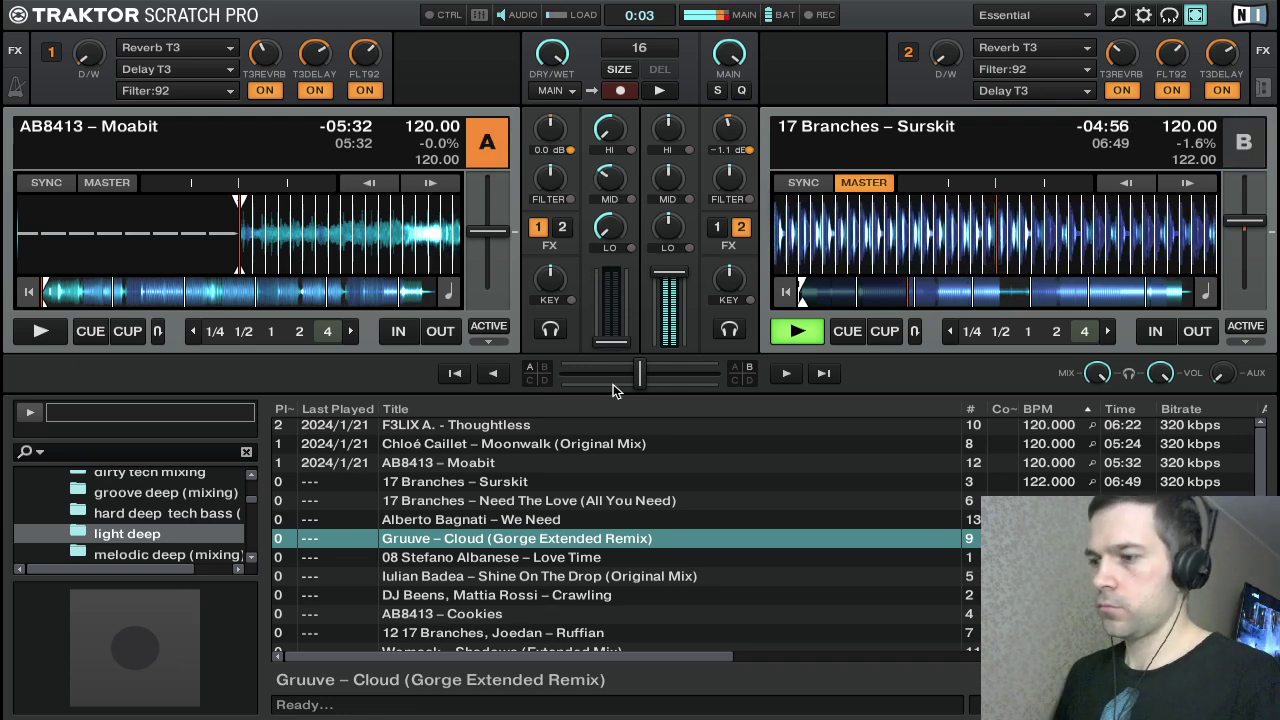
# Load 17 Branches – Need The Love (All You Need) into deck A at 120.00 BPM and select Gruuve – Cloud in the track list
pyautogui.press('Down')
pyautogui.press('Up')
pyautogui.press('Up')
pyautogui.press('Up')
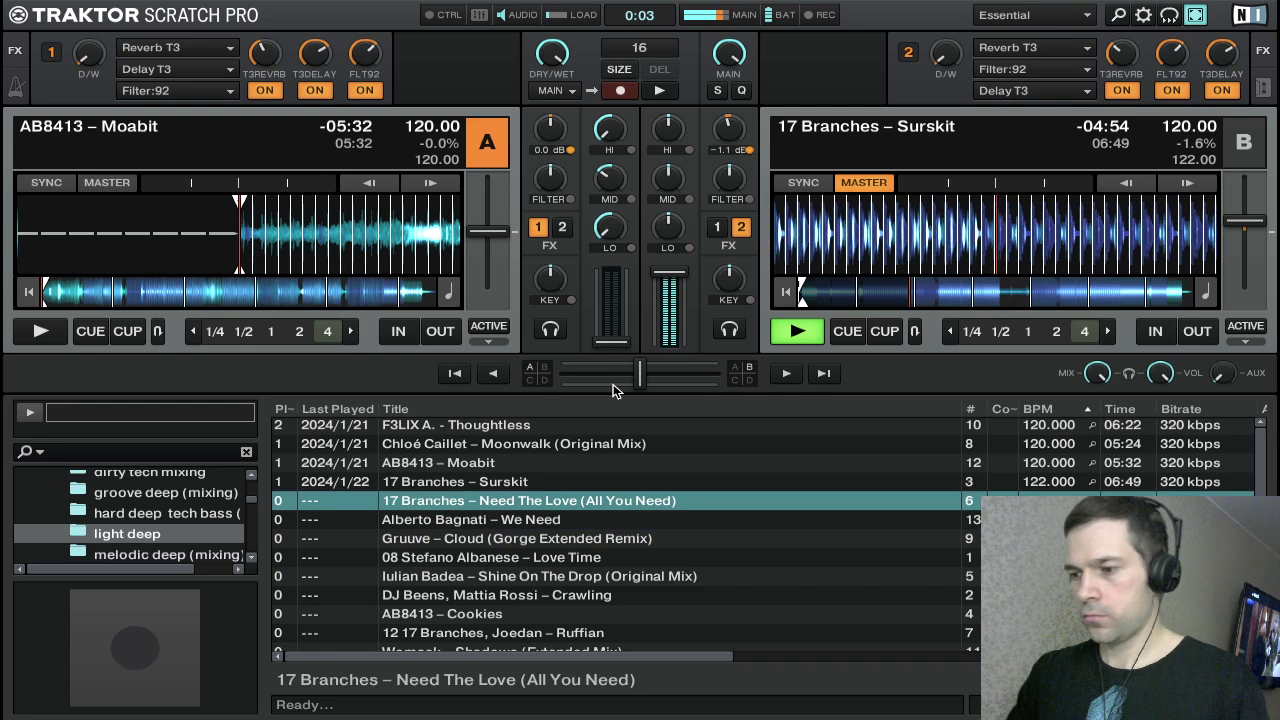
pyautogui.hotkey('ctrl', 'Left')
pyautogui.press('Down')
pyautogui.press('Down')
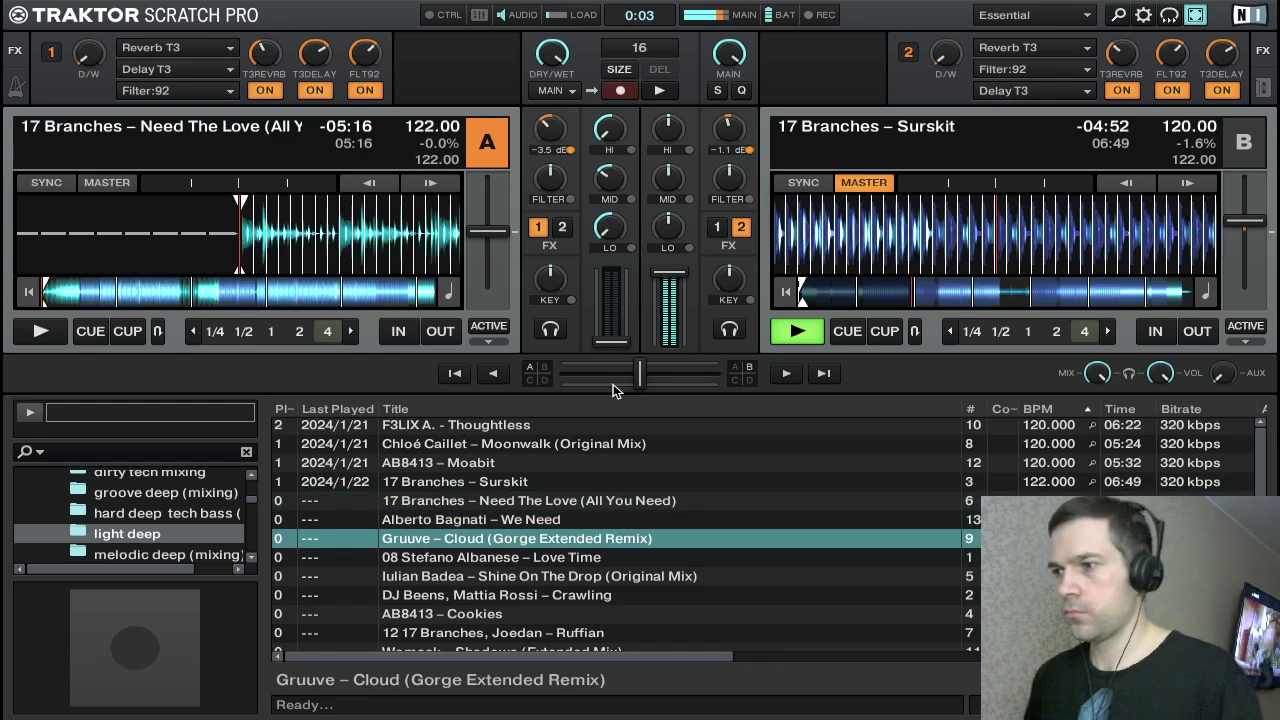
pyautogui.press('s')
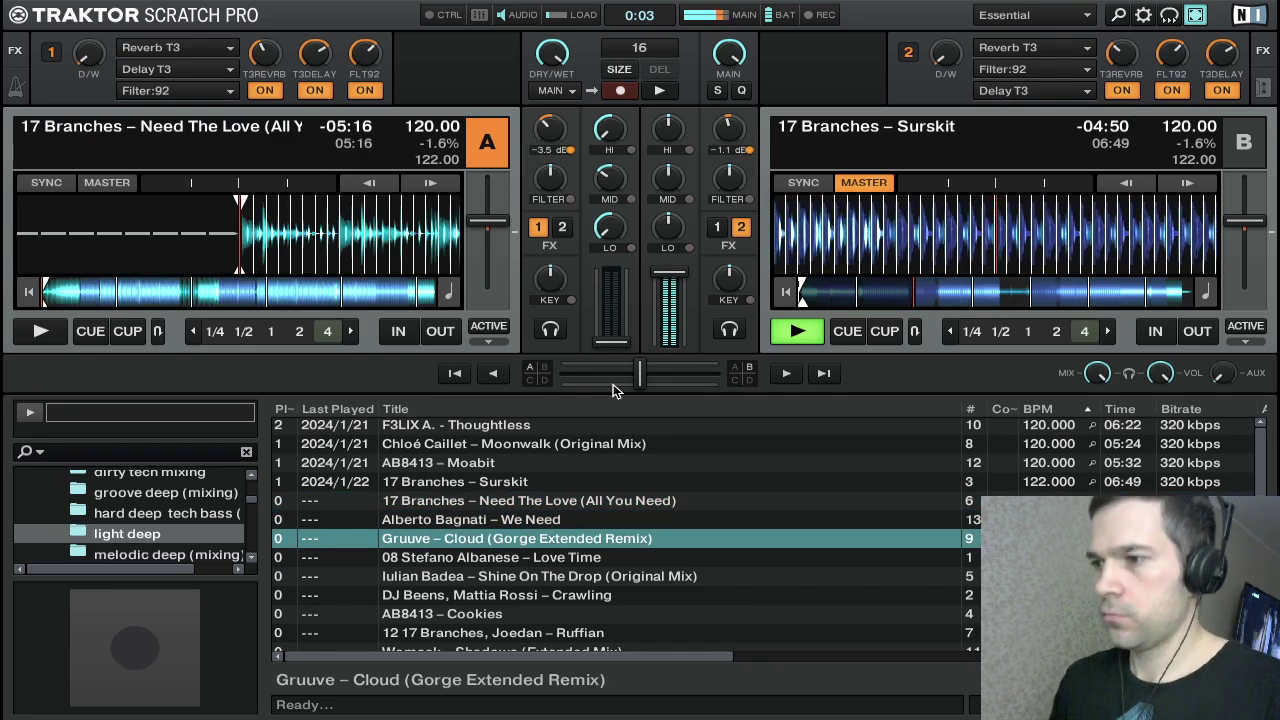
# Gradually raise deck B's tempo to 121.22 BPM while Surskit plays
pyautogui.press('Tab')
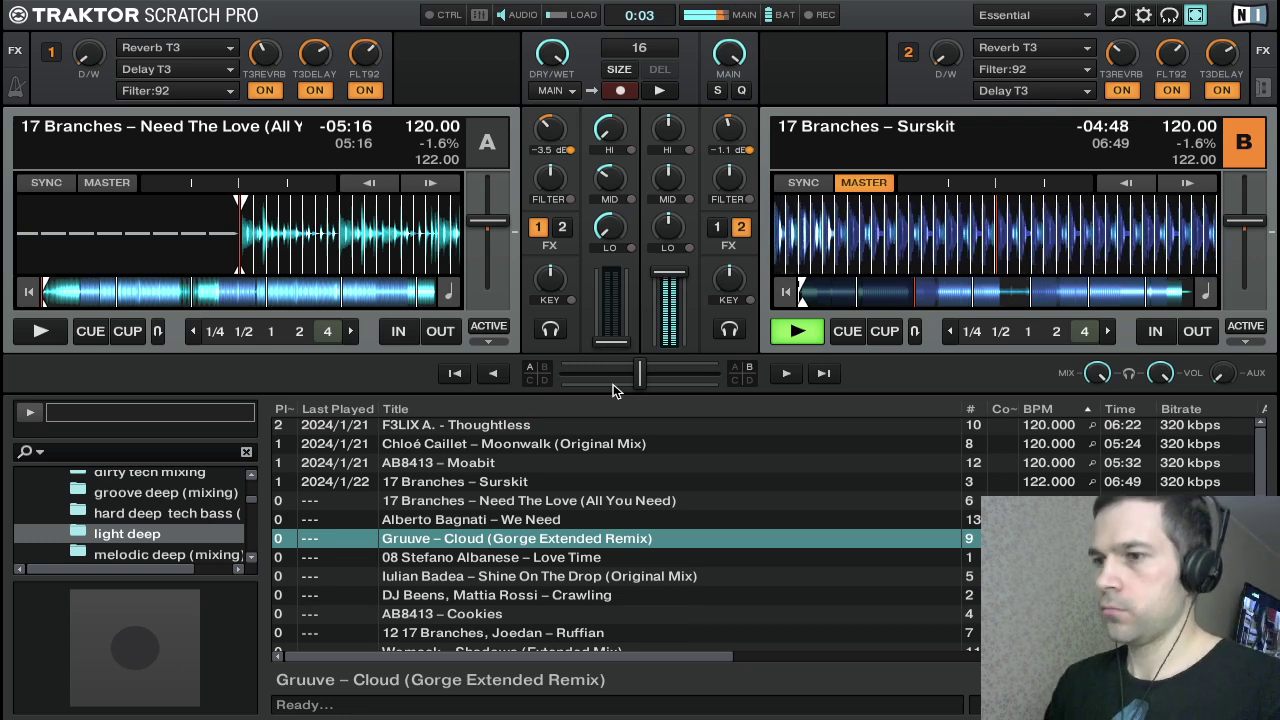
pyautogui.press('=')
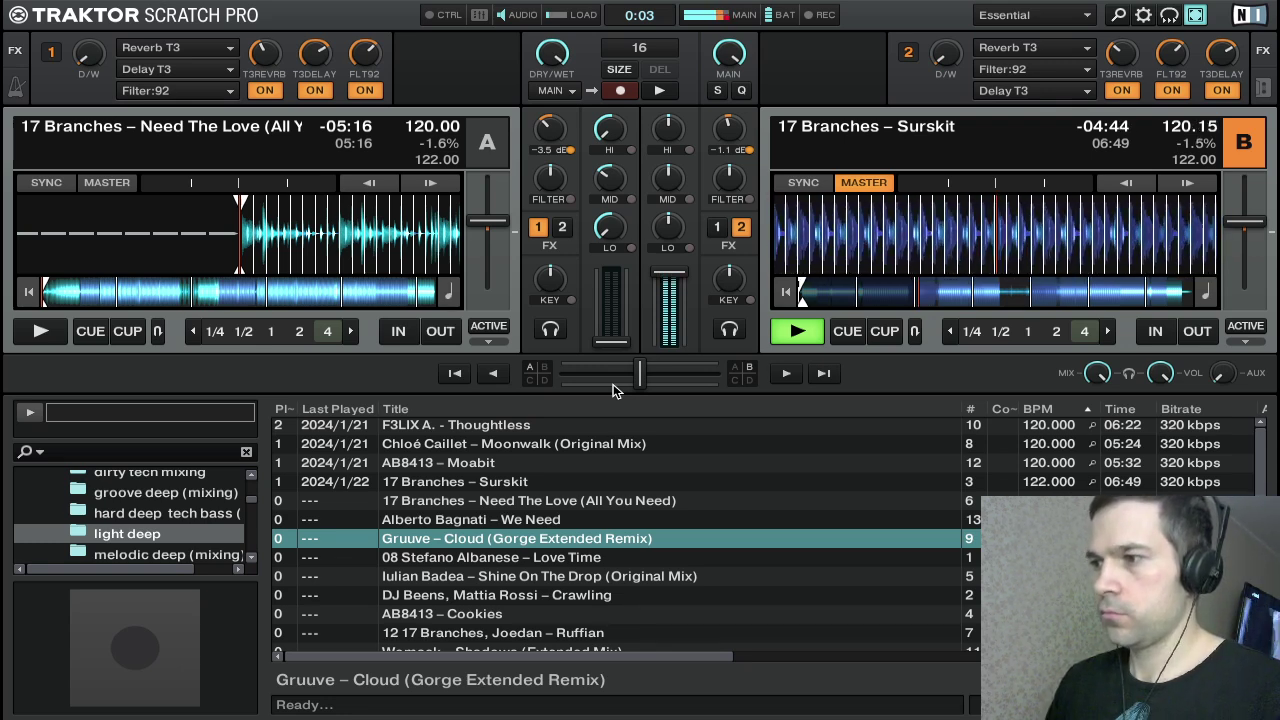
pyautogui.press('w')
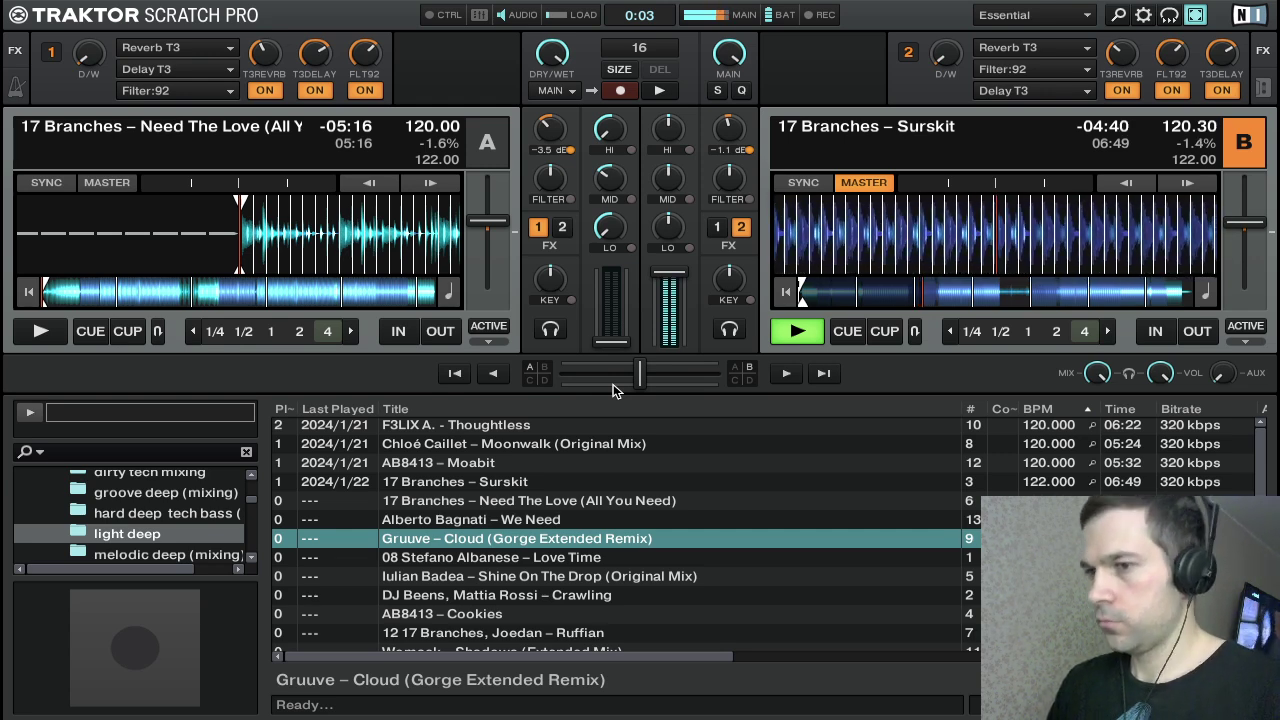
pyautogui.press('w')
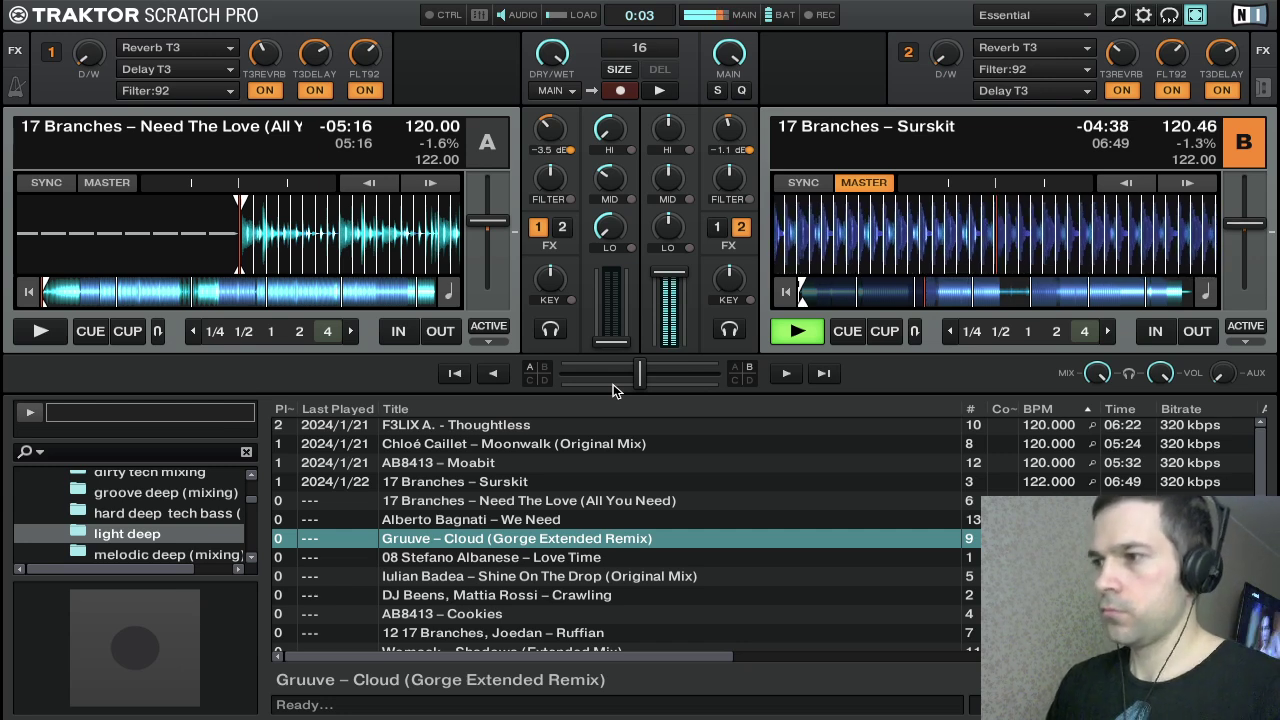
pyautogui.press('w')
pyautogui.press('w')
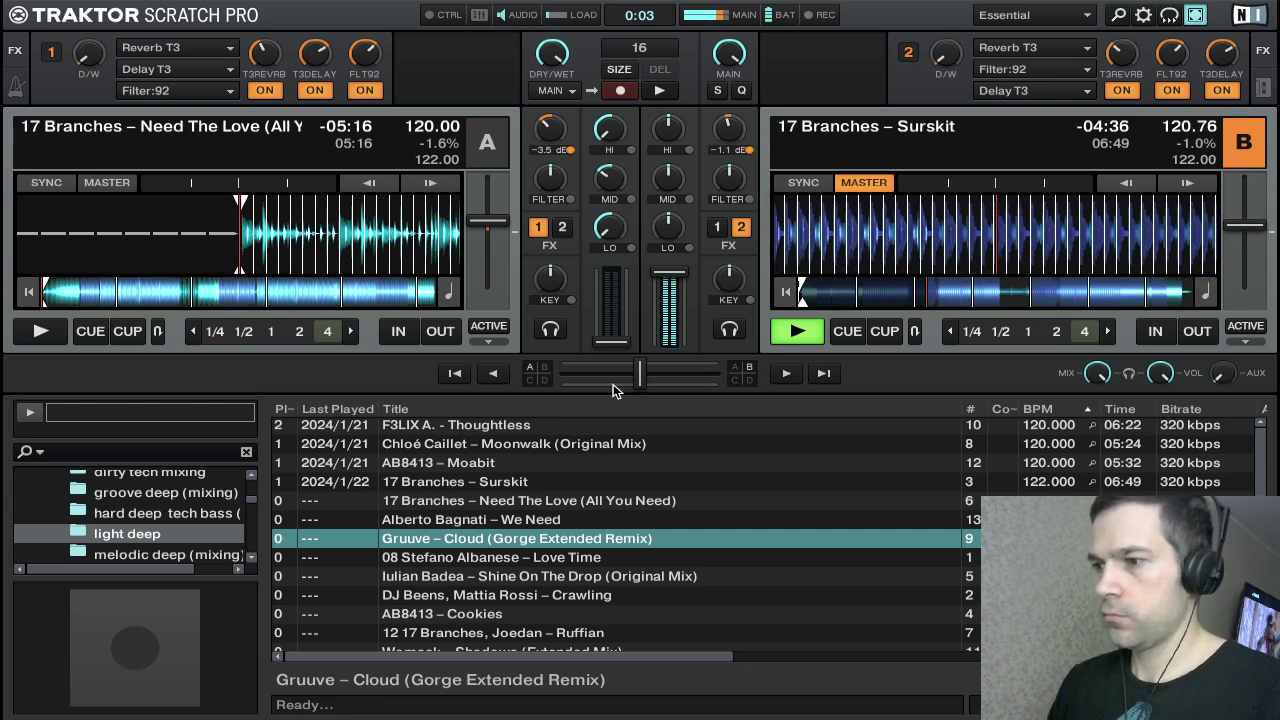
pyautogui.press('w')
pyautogui.press('w')
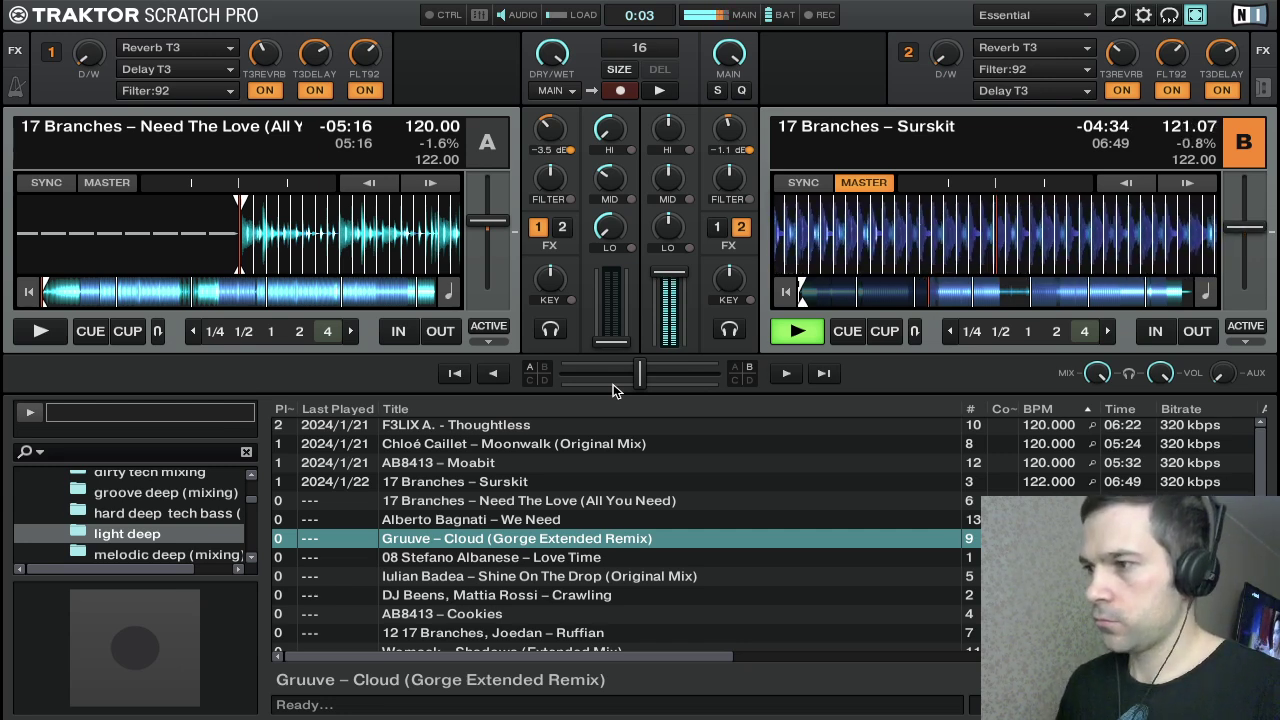
pyautogui.scroll(-1, 690, 550)
pyautogui.scroll(1, 738, 560)
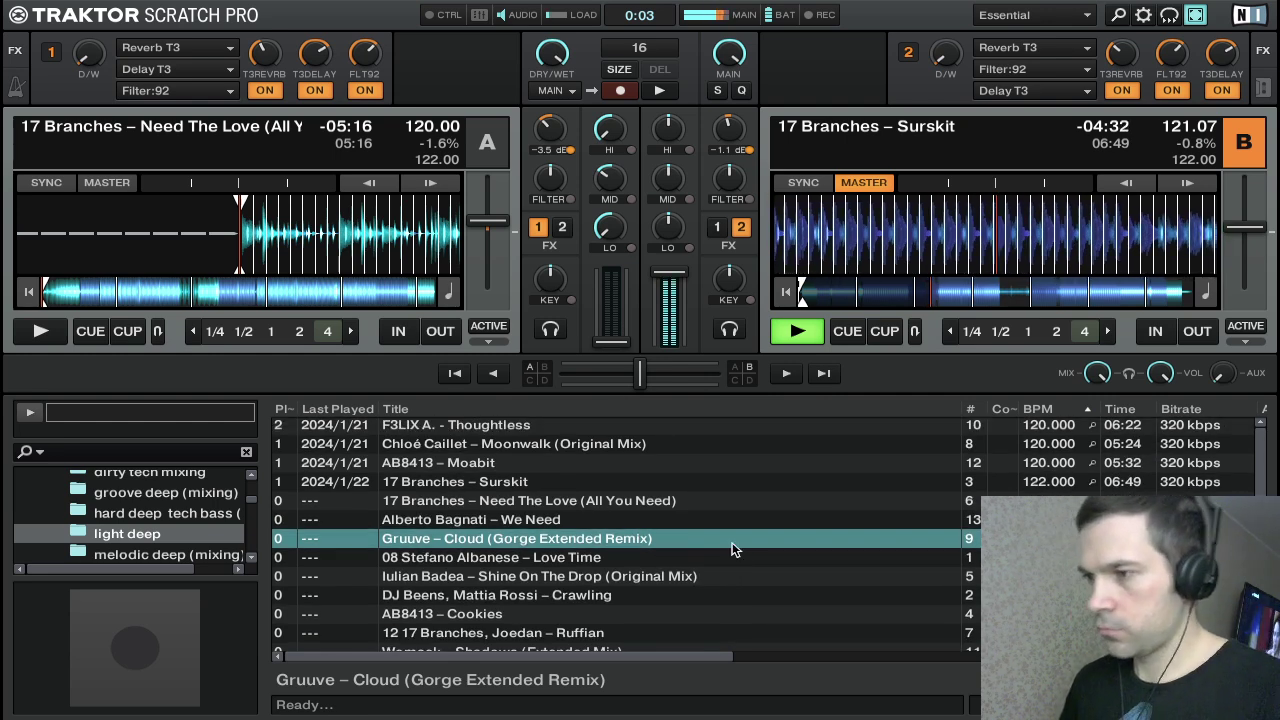
pyautogui.press('w')
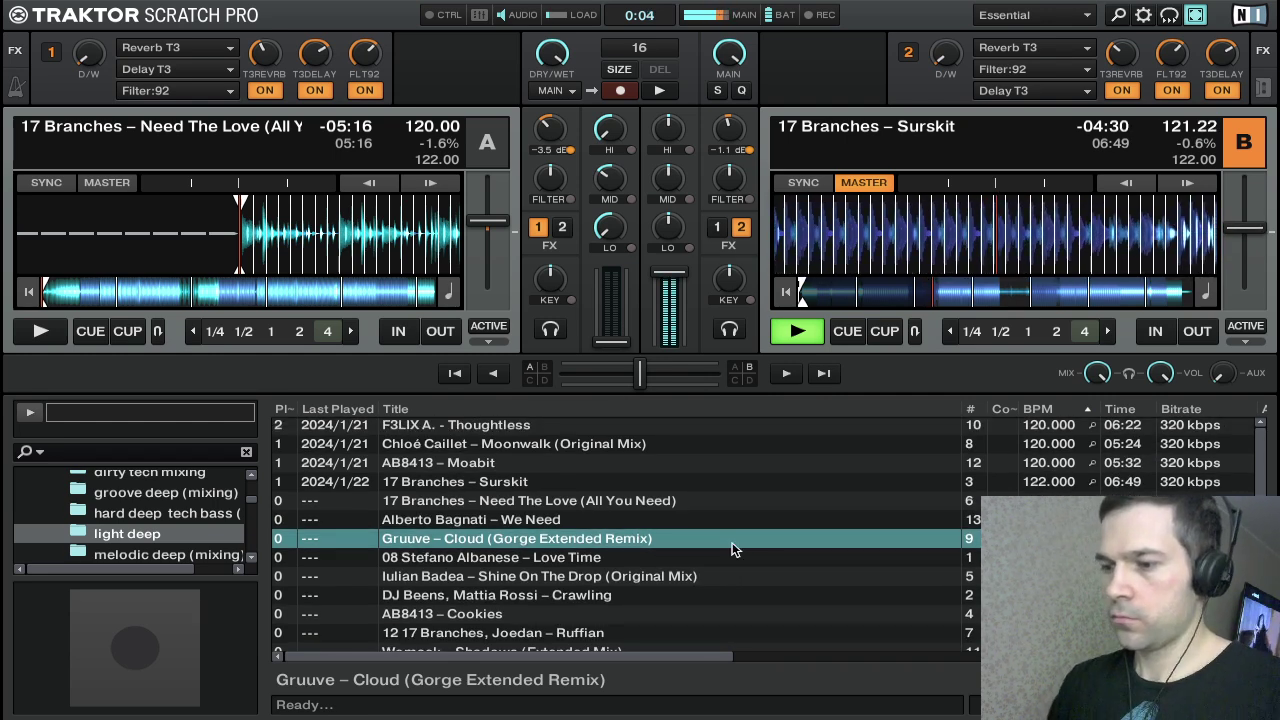
# Match deck A's tempo to 121.22 BPM and start Need The Love in time with deck B
pyautogui.press('a')
pyautogui.press('s')
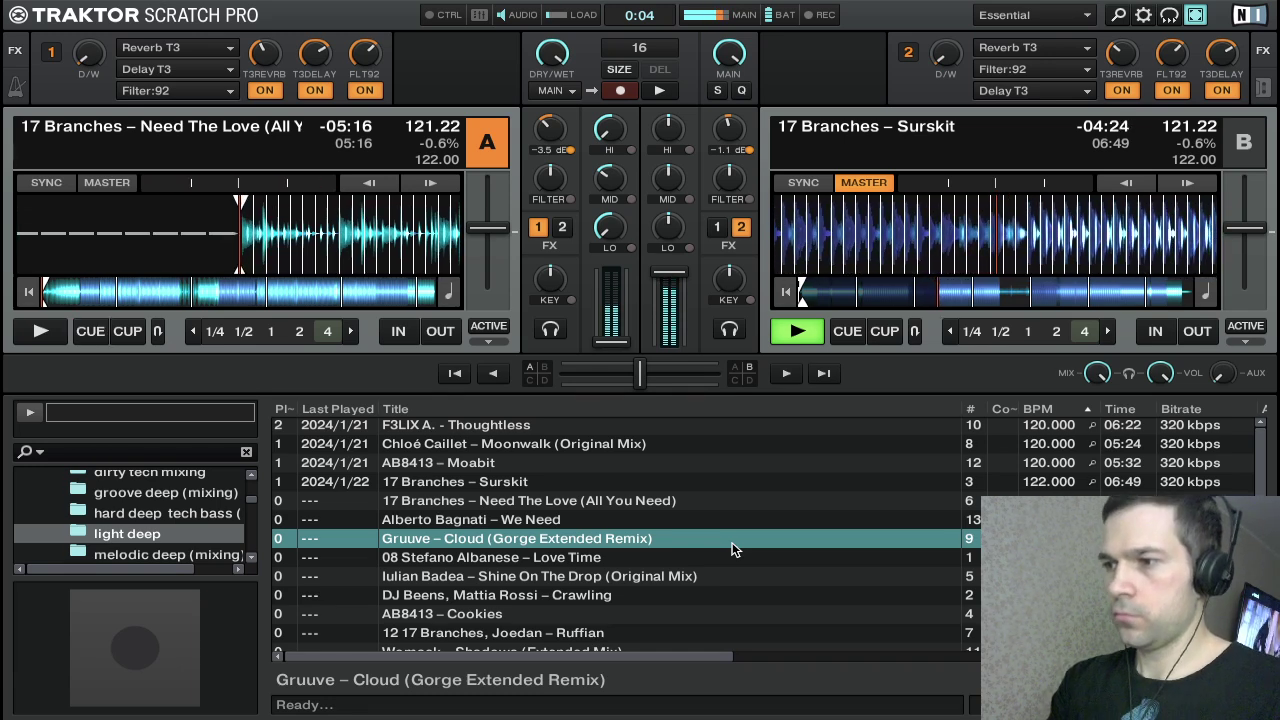
pyautogui.press('space')
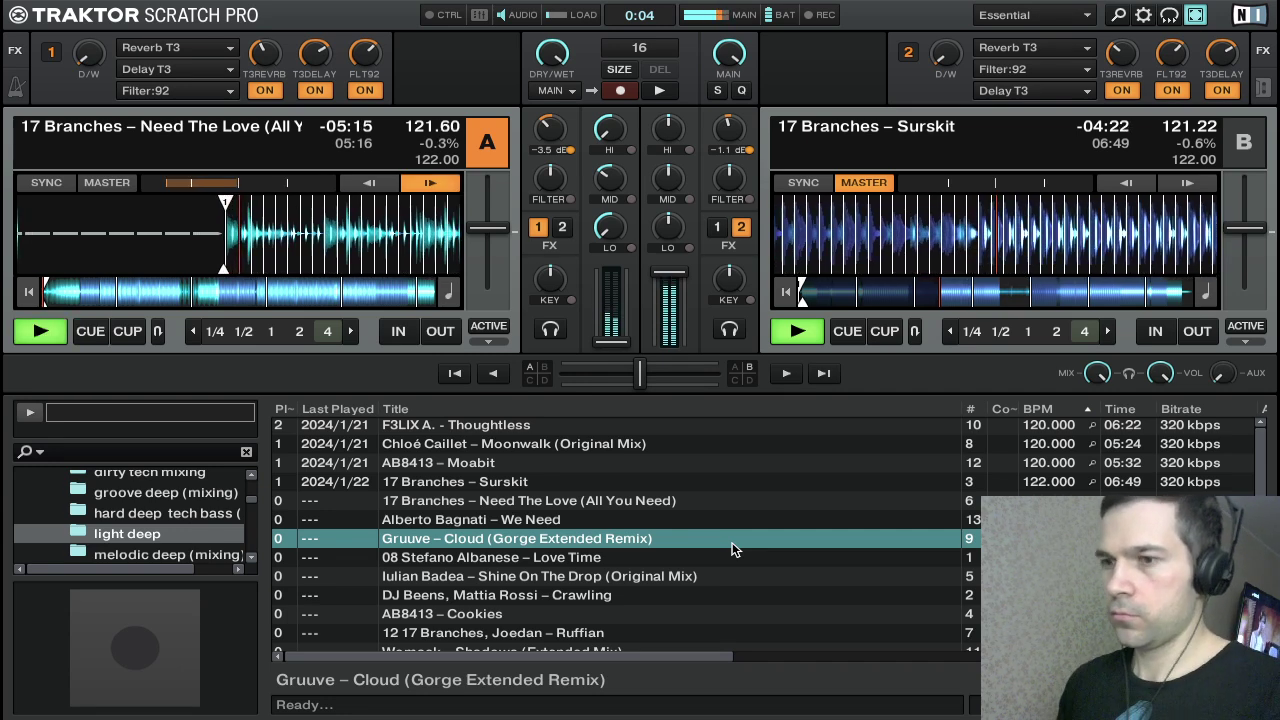
# Bring deck A into the mix with its channel fader fully up, high and mid EQ at 0% and gain at 0.0 dB
pyautogui.moveTo(607, 345); pyautogui.dragTo(611, 272)
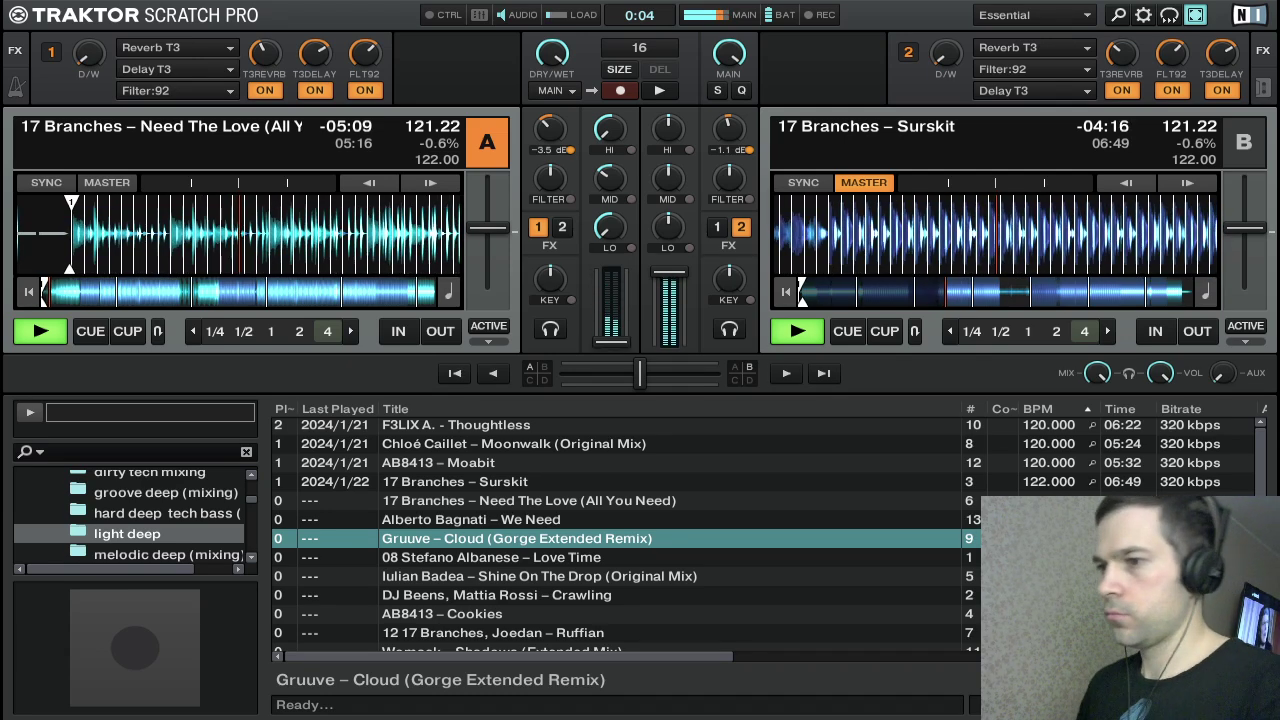
pyautogui.moveTo(607, 341); pyautogui.dragTo(611, 272)
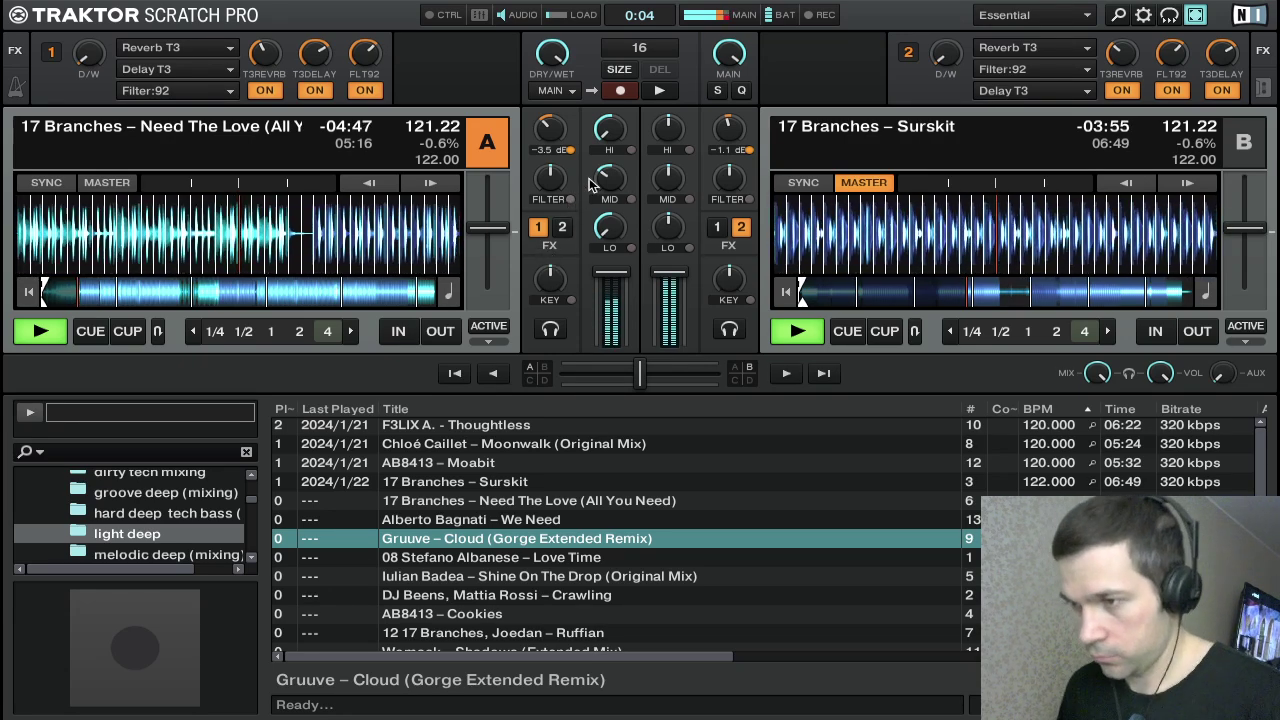
pyautogui.moveTo(614, 130); pyautogui.dragTo(614, 94)
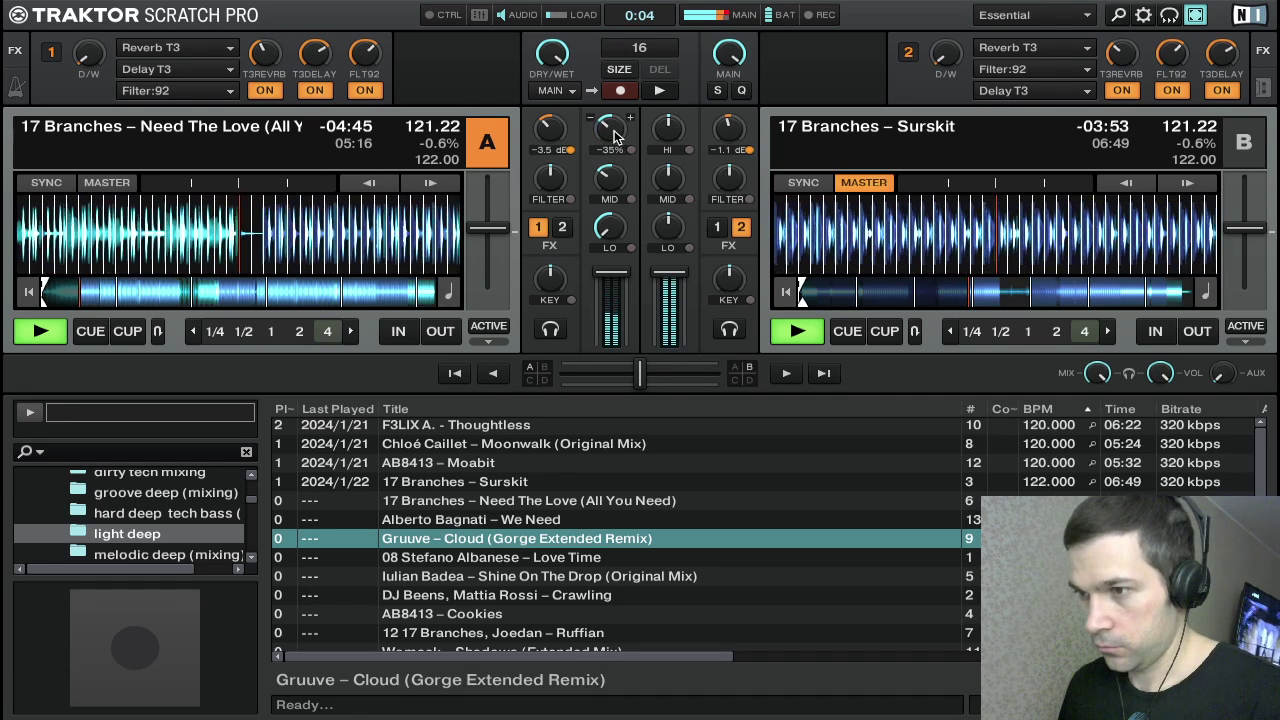
pyautogui.scroll(3, 548, 124)
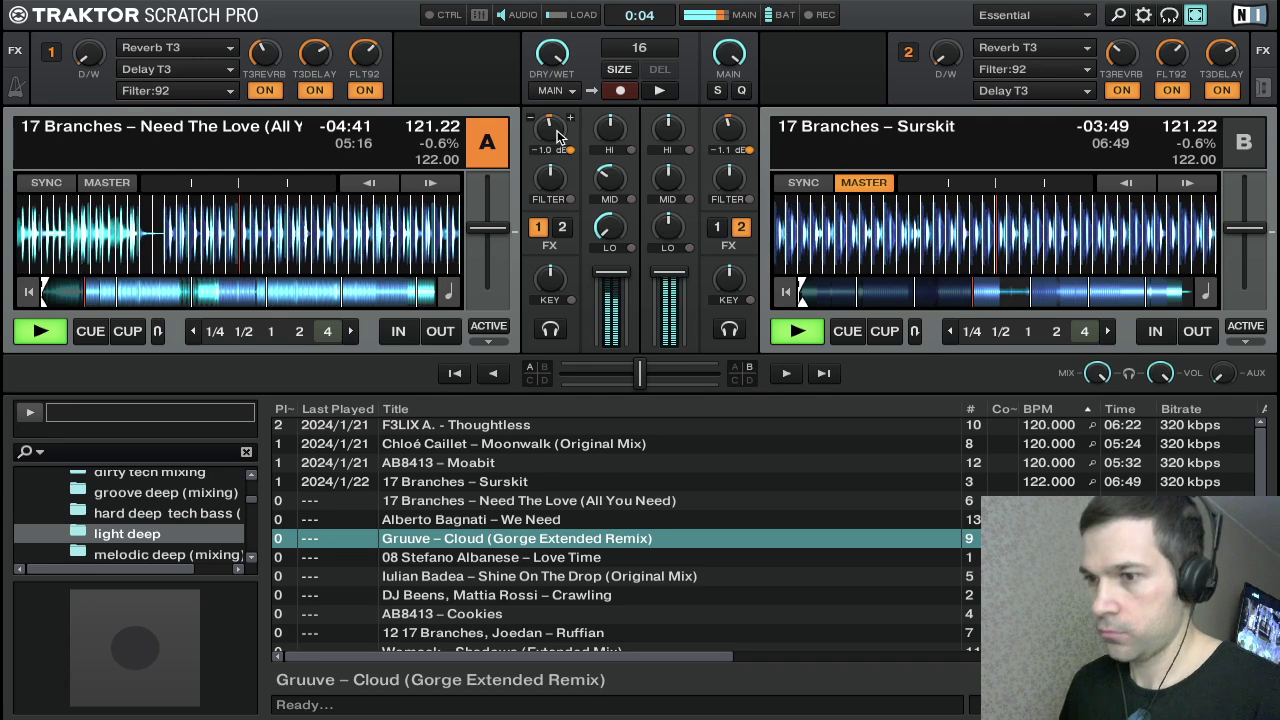
pyautogui.scroll(1, 550, 128)
pyautogui.scroll(-2, 610, 176)
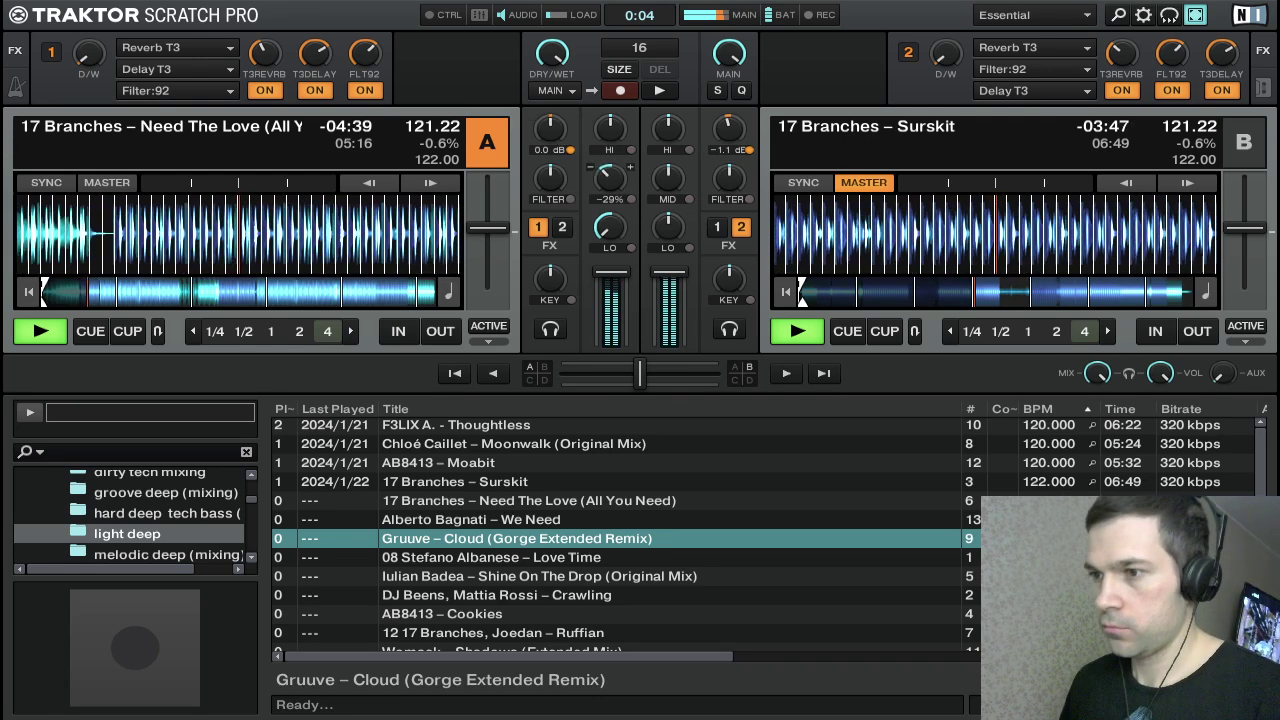
pyautogui.scroll(2, 614, 184)
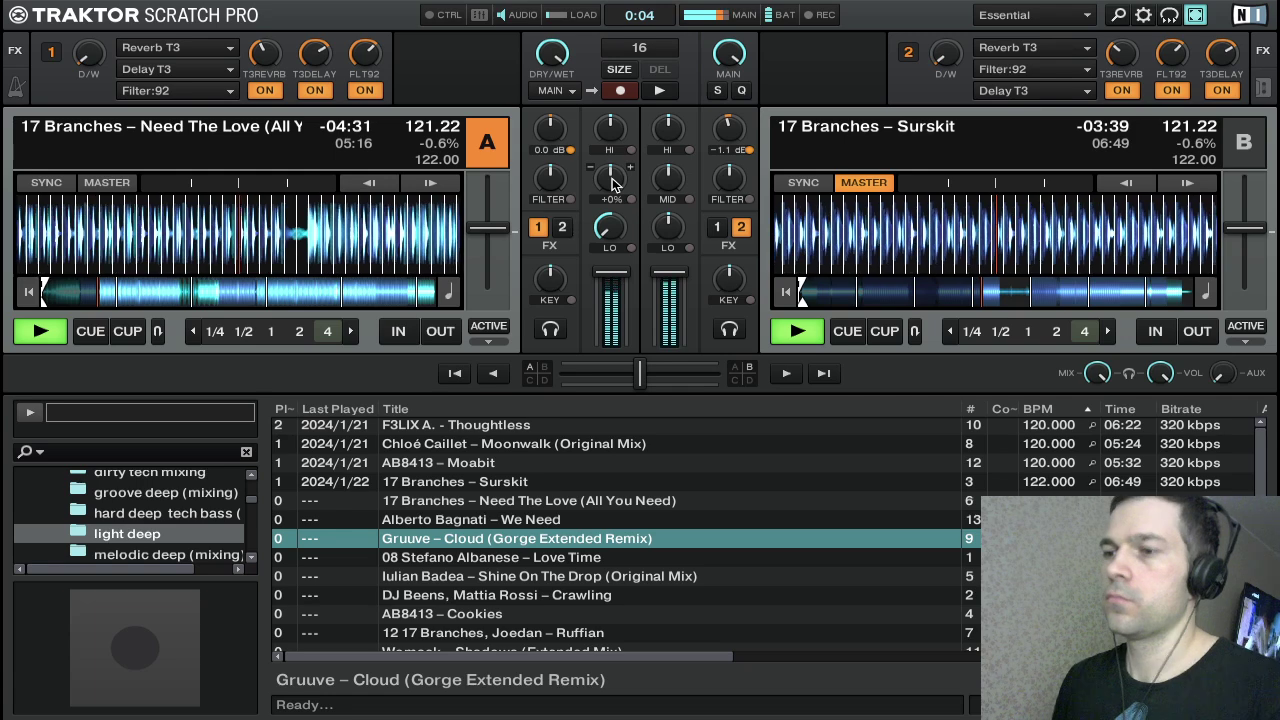
# Restore deck A's low EQ to 0% and fade out Surskit on deck B by cutting its EQ and lowering its channel fader to zero
pyautogui.scroll(-5, 618, 238)
pyautogui.doubleClick(617, 233)
pyautogui.moveTo(660, 227); pyautogui.dragTo(660, 290)
pyautogui.moveTo(664, 183); pyautogui.dragTo(664, 194)
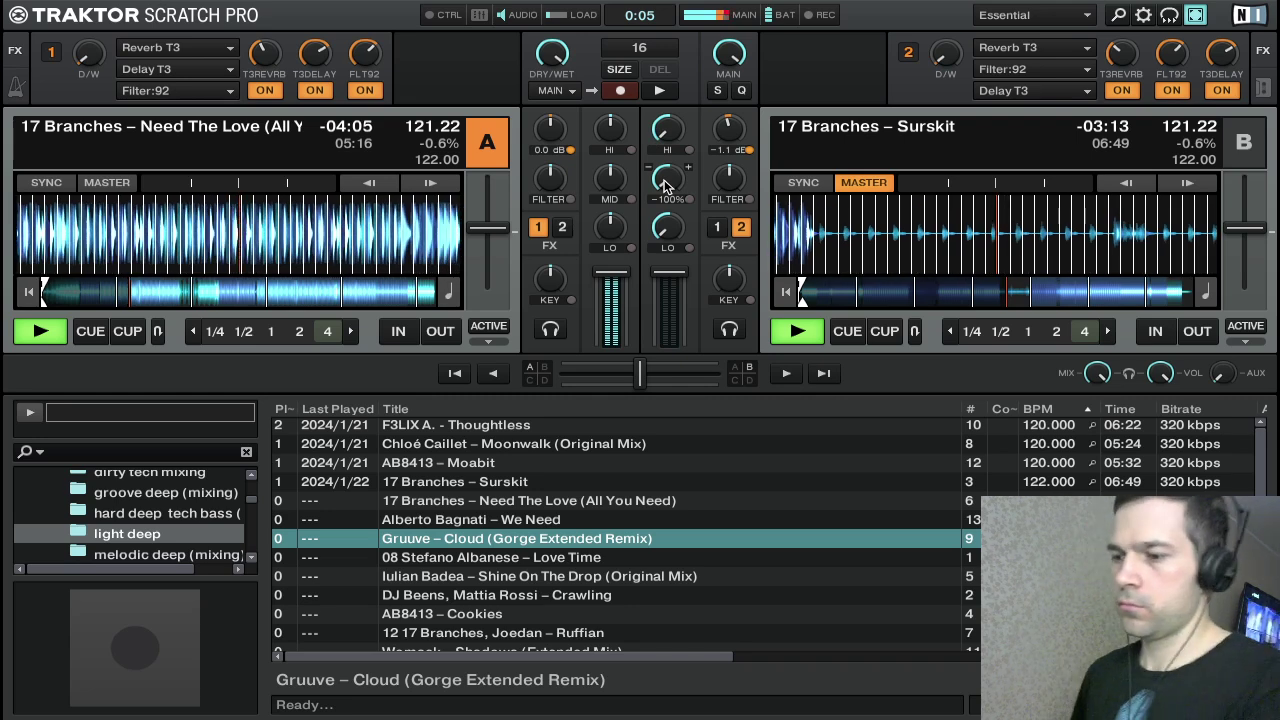
pyautogui.moveTo(668, 294); pyautogui.dragTo(668, 342)
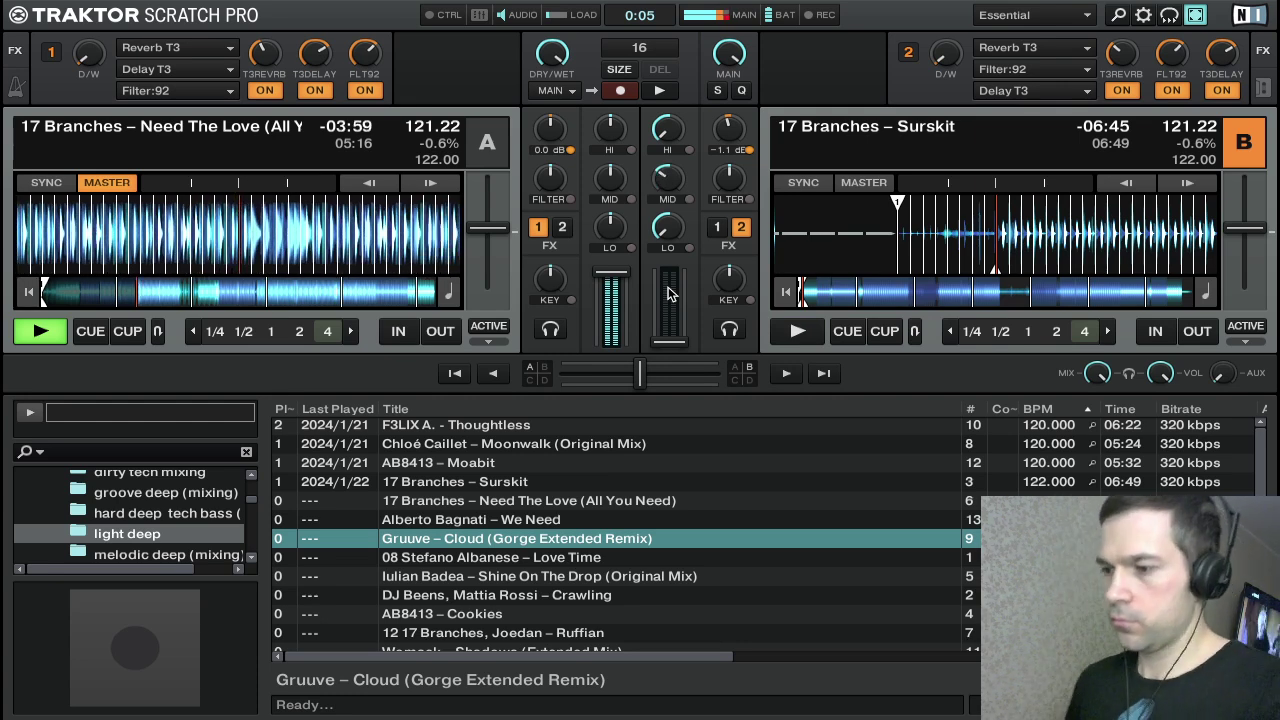
# Load Alberto Bagnati – We Need into deck B and match its tempo to 121.22 BPM
pyautogui.press('Down')
pyautogui.press('Down')
pyautogui.press('Up')
pyautogui.press('Up')
pyautogui.press('Up')
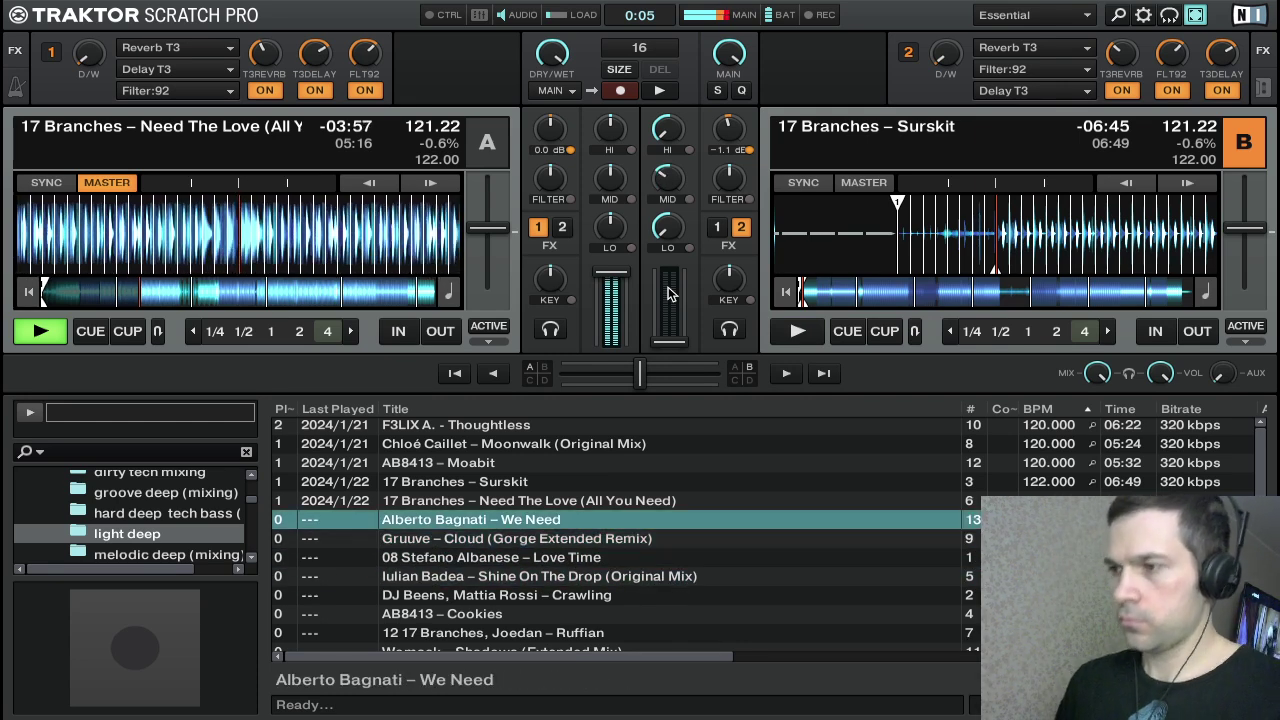
pyautogui.hotkey('ctrl', 'Right')
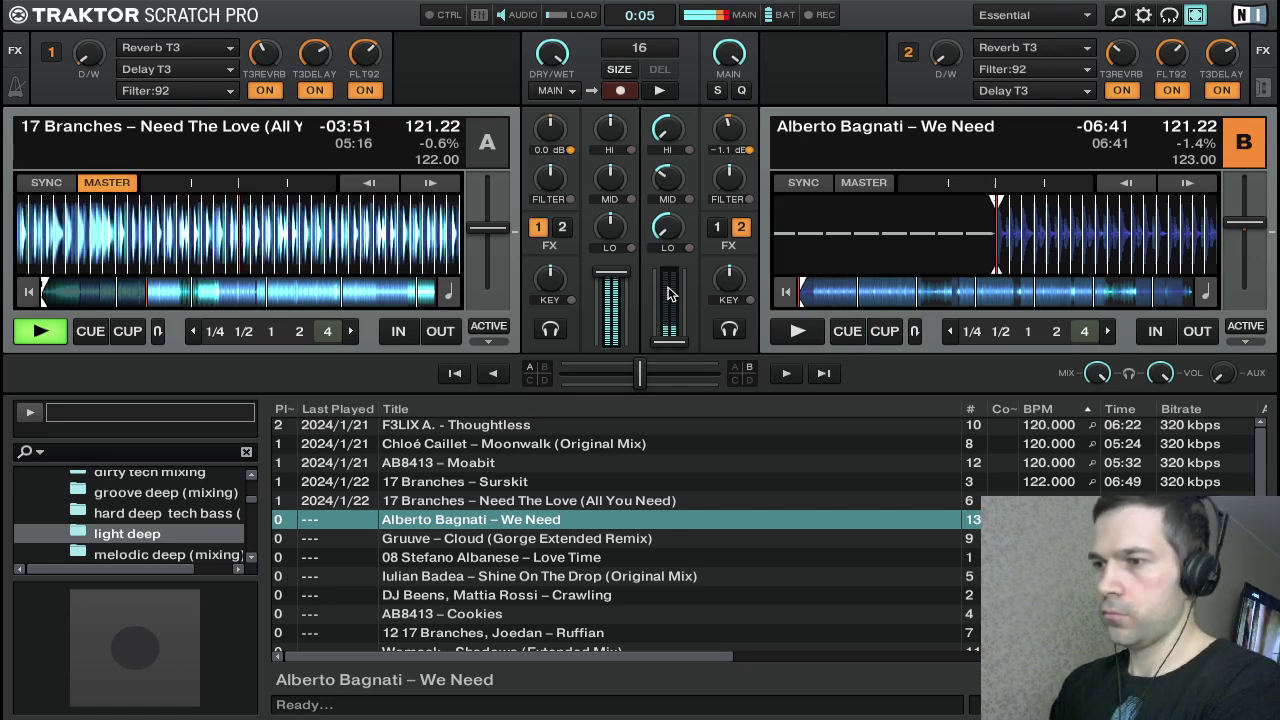
pyautogui.press('l')
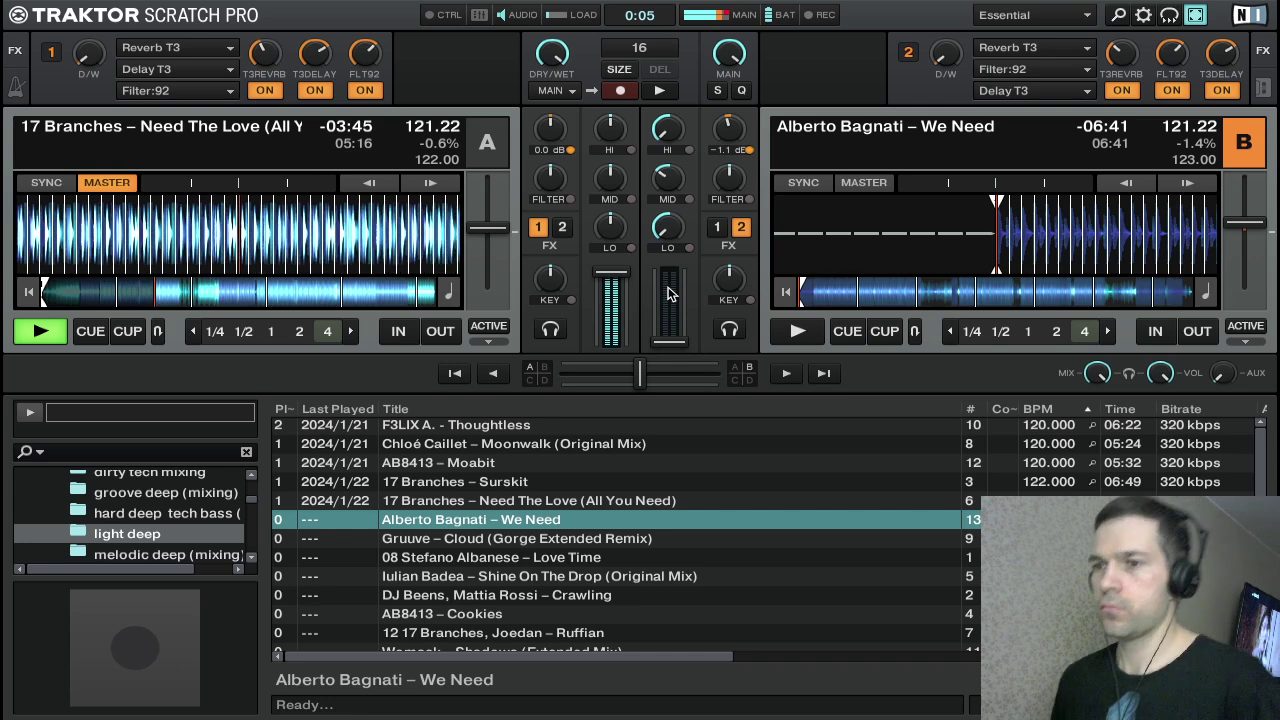
# Briefly raise effect unit 1's dry/wet amount and bring it back down
pyautogui.moveTo(92, 57); pyautogui.dragTo(92, 30)
pyautogui.moveTo(90, 100); pyautogui.dragTo(90, 118)
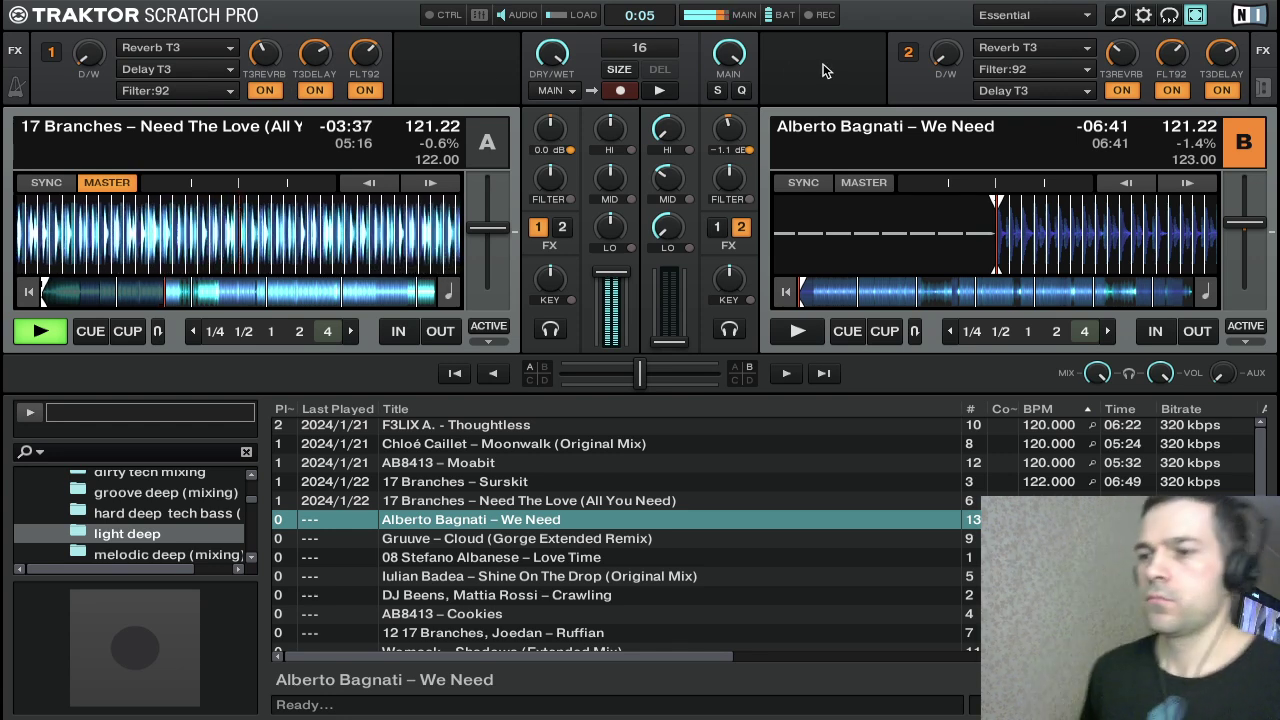
# Browse the unplayed tracks in the light deep list for the next candidates
pyautogui.press('Down')
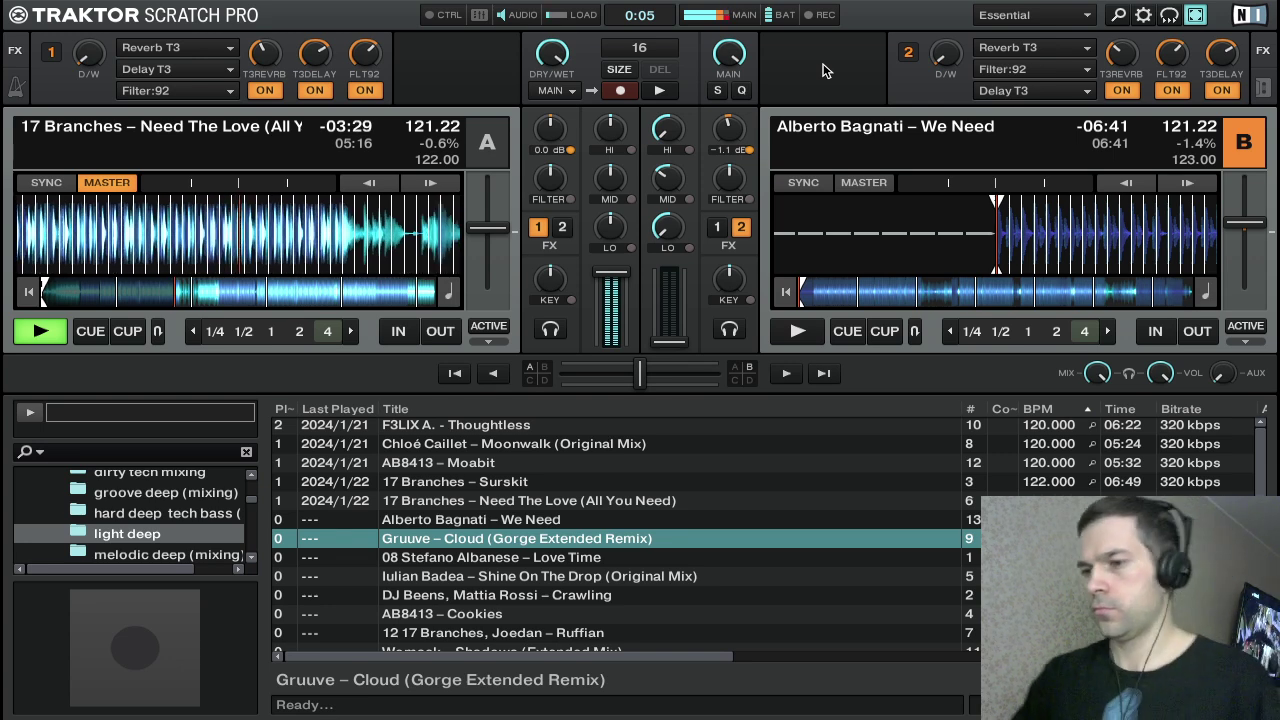
pyautogui.press('Down')
pyautogui.press('Down')
pyautogui.press('Down')
pyautogui.press('Down')
pyautogui.press('Down')
pyautogui.press('Down')
pyautogui.press('Up')
pyautogui.press('Up')
pyautogui.press('Up')
pyautogui.press('Up')
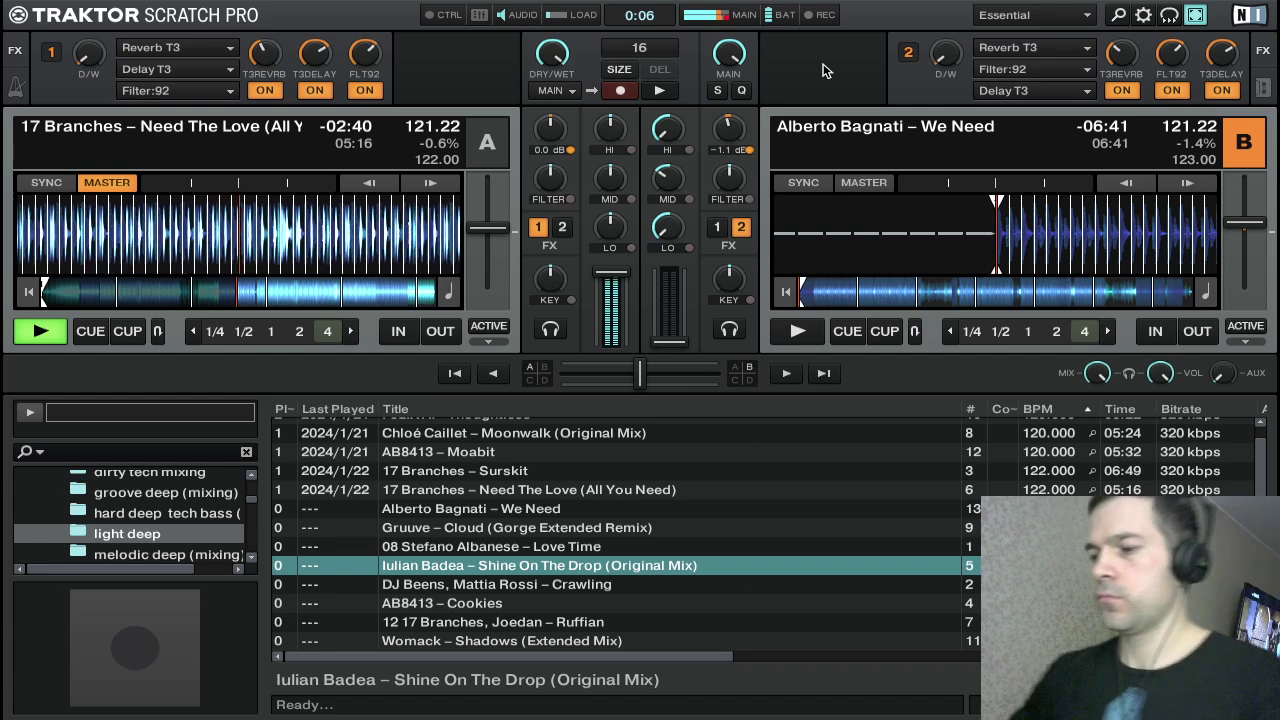
# Start We Need on deck B and raise its channel fader fully
pyautogui.press('XF86AudioLowerVolume')
pyautogui.press('space')
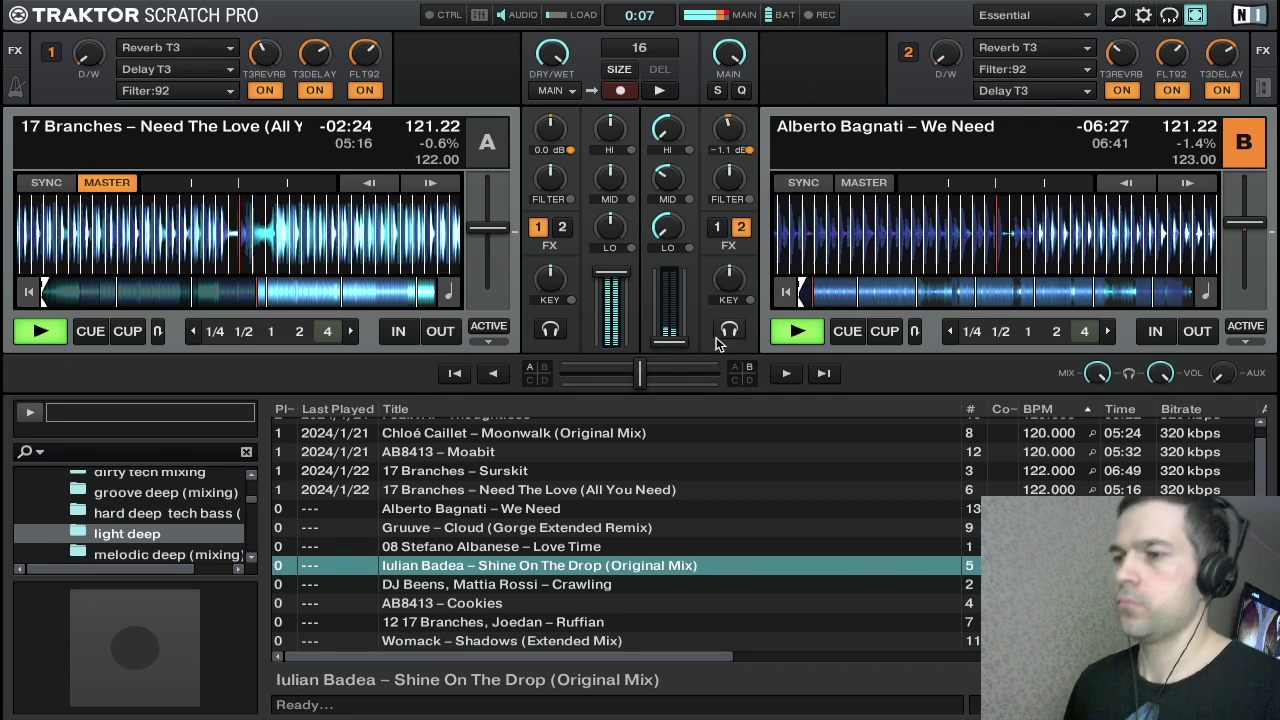
pyautogui.moveTo(676, 345); pyautogui.dragTo(670, 272)
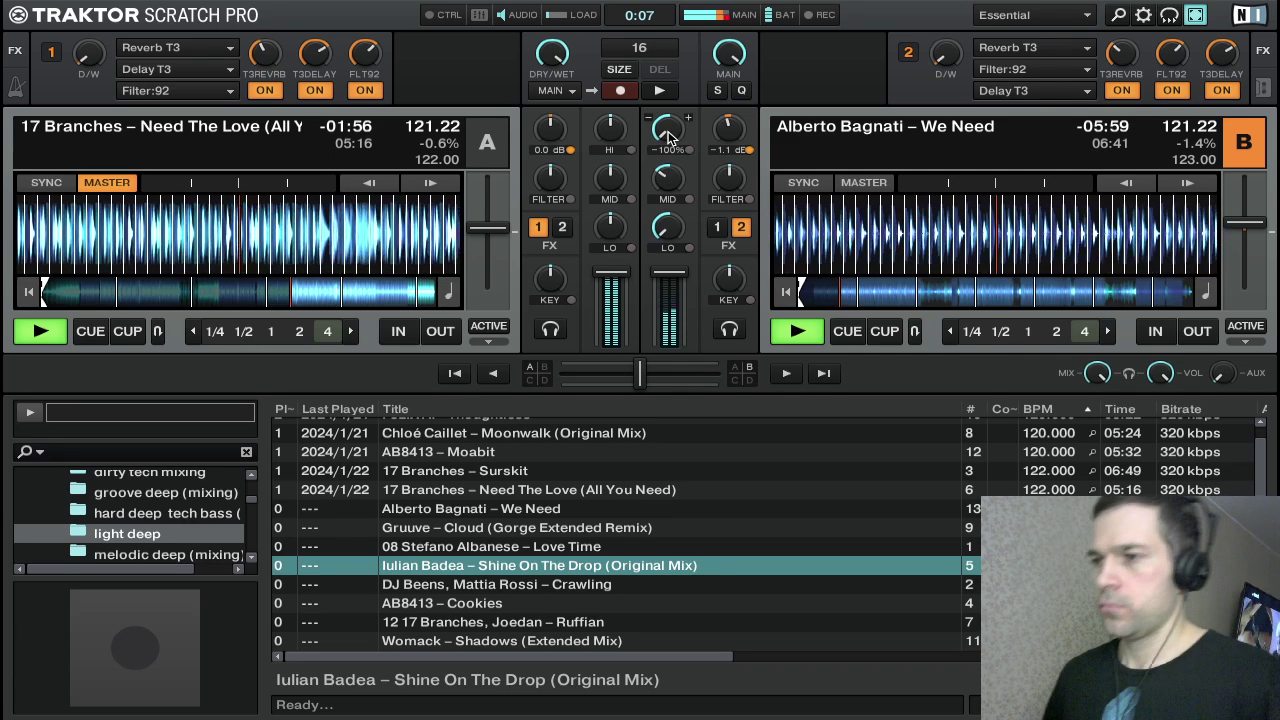
# Restore deck B's high and mid EQ to 0% and set its gain to 0.0 dB, keeping deck A's mid EQ at 0%
pyautogui.moveTo(666, 136); pyautogui.dragTo(666, 81)
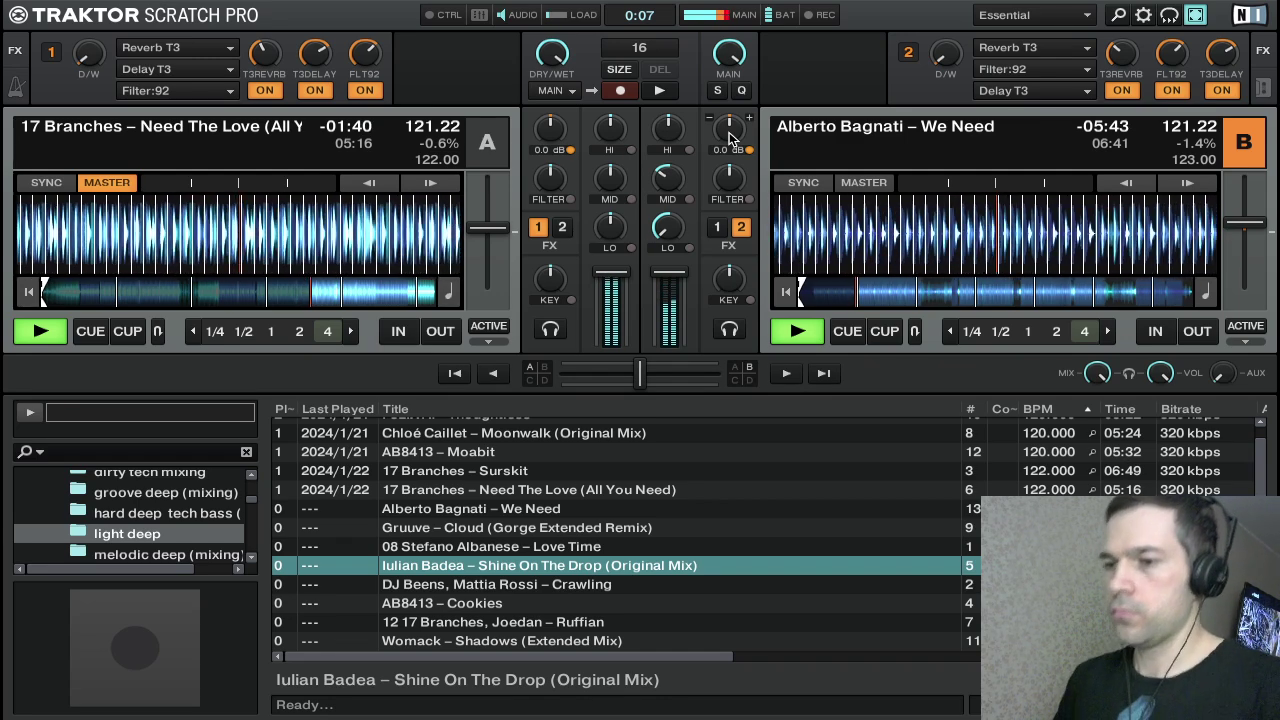
pyautogui.doubleClick(669, 175)
pyautogui.moveTo(610, 172); pyautogui.dragTo(610, 182)
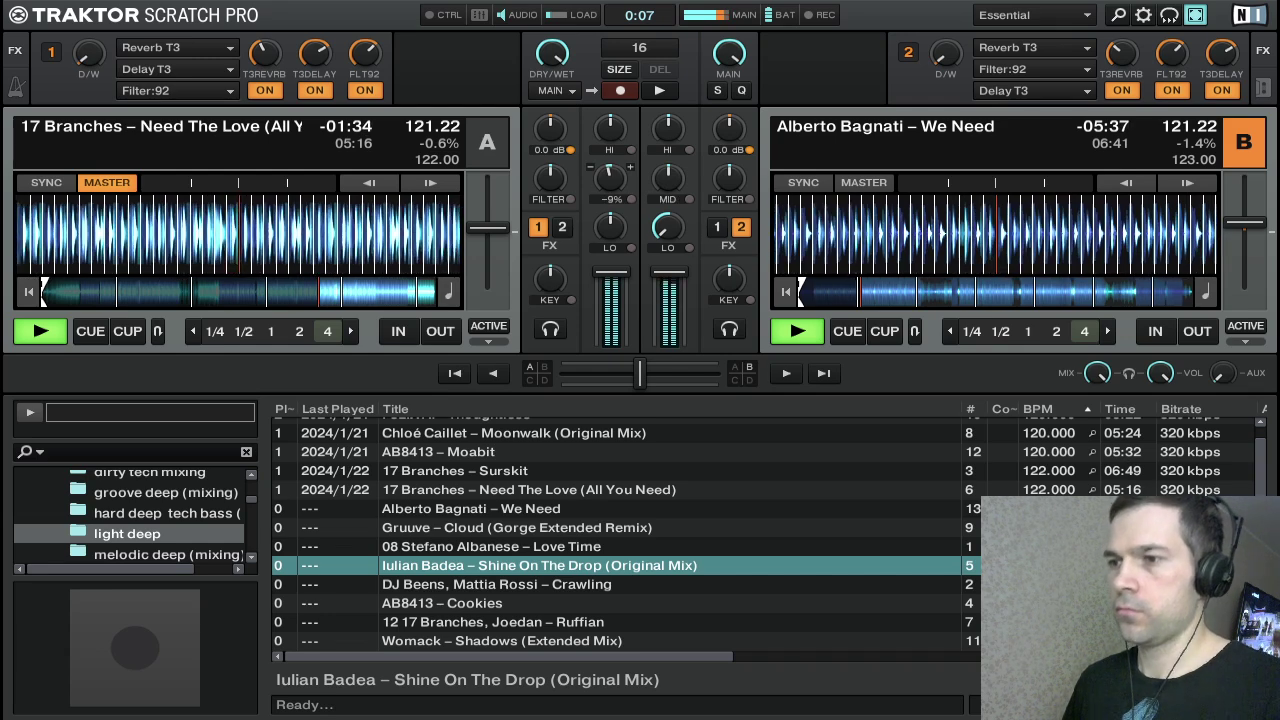
pyautogui.doubleClick(613, 176)
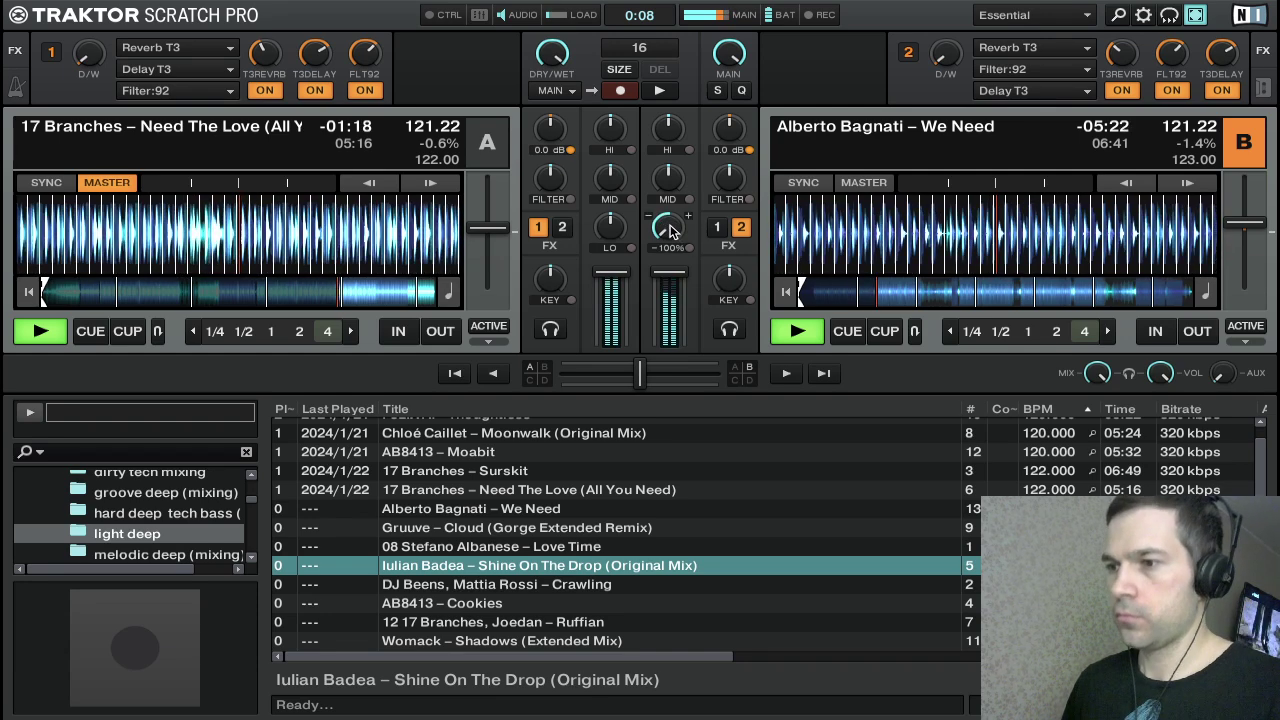
# Restore deck B's low EQ to 0% and fade out Need The Love on deck A by cutting its EQ and lowering its channel fader to zero
pyautogui.moveTo(666, 226); pyautogui.dragTo(666, 184)
pyautogui.moveTo(600, 229); pyautogui.dragTo(600, 243)
pyautogui.moveTo(604, 187)
pyautogui.mouseDown()
pyautogui.moveTo(617, 217)
pyautogui.moveTo(604, 192)
pyautogui.moveTo(605, 231)
pyautogui.moveTo(605, 186)
pyautogui.mouseUp()
pyautogui.moveTo(609, 131); pyautogui.dragTo(616, 185)
pyautogui.moveTo(599, 213); pyautogui.dragTo(599, 225)
pyautogui.moveTo(610, 128); pyautogui.dragTo(610, 183)
pyautogui.moveTo(607, 129); pyautogui.dragTo(607, 135)
pyautogui.moveTo(612, 188); pyautogui.dragTo(609, 198)
pyautogui.moveTo(614, 149); pyautogui.dragTo(614, 170)
pyautogui.moveTo(611, 274); pyautogui.dragTo(603, 335)
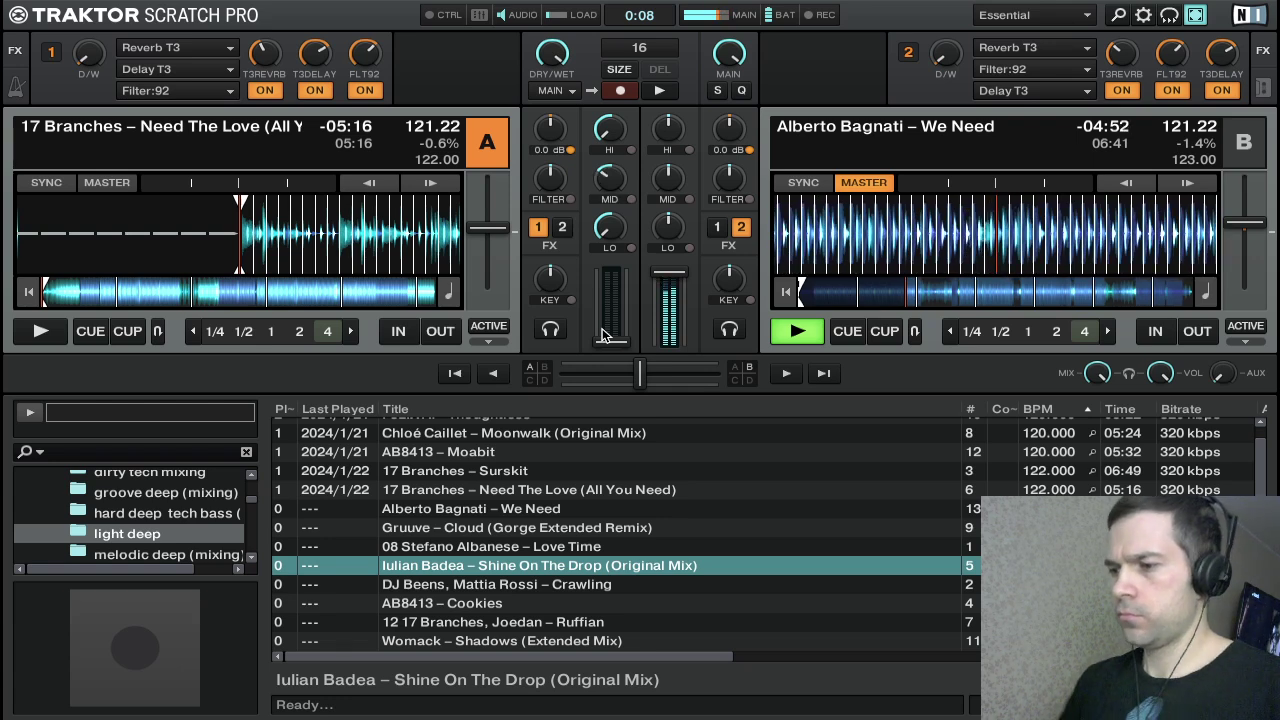
# Load Gruuve – Cloud (Gorge Extended Remix) into deck A and select Iulian Badea – Shine On The Drop in the track list
pyautogui.press('Down')
pyautogui.press('Down')
pyautogui.press('Down')
pyautogui.press('Down')
pyautogui.press('Up')
pyautogui.press('Up')
pyautogui.press('Up')
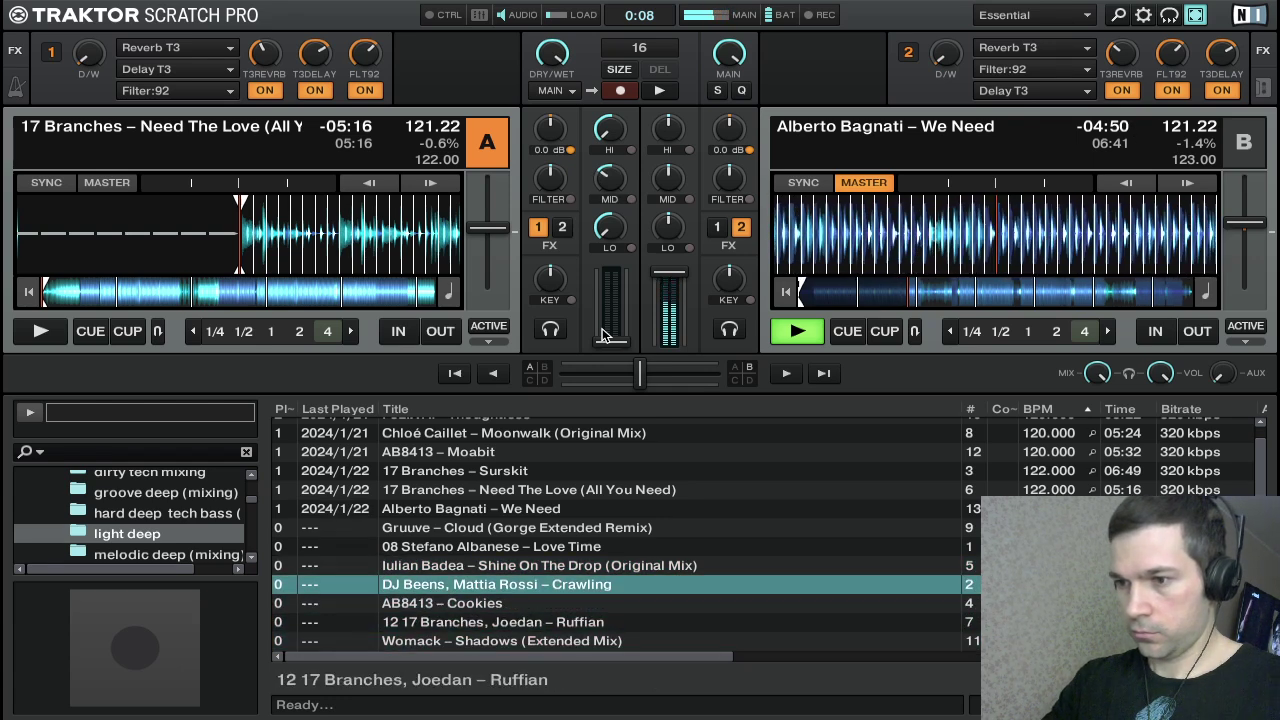
pyautogui.press('Up')
pyautogui.press('Up')
pyautogui.press('Up')
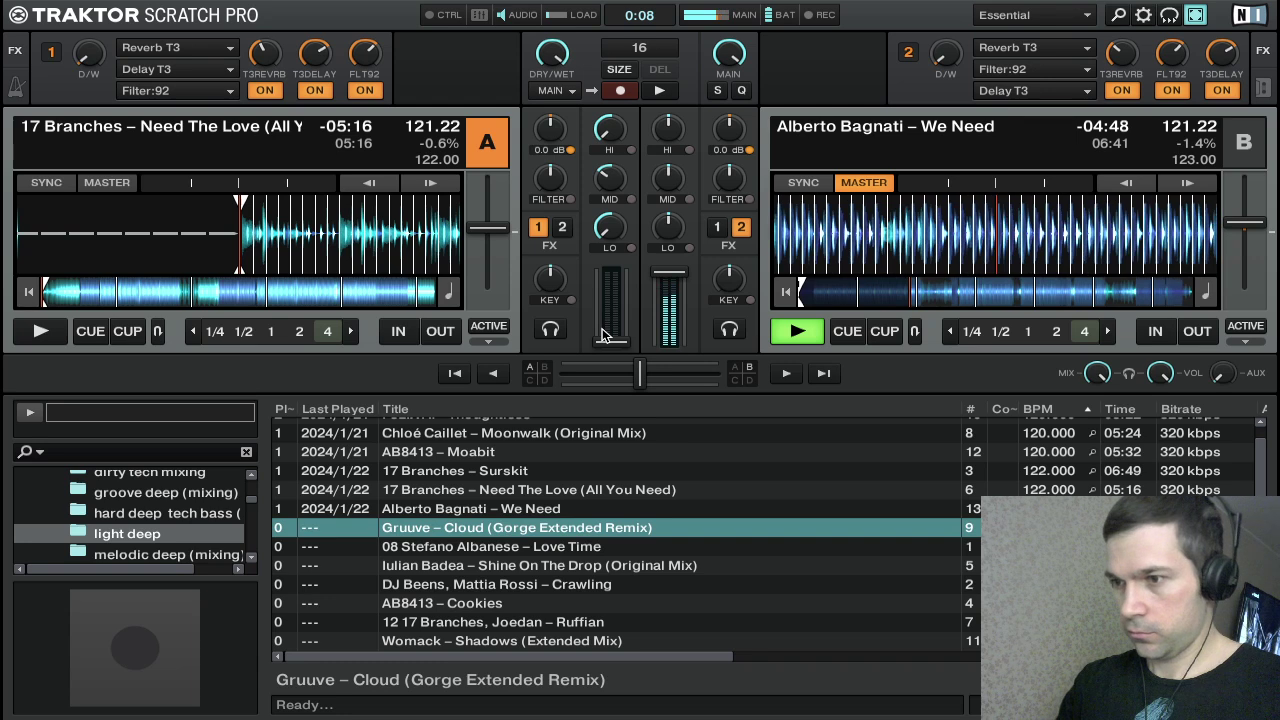
pyautogui.hotkey('ctrl', 'Left')
pyautogui.press('Down')
pyautogui.press('Down')
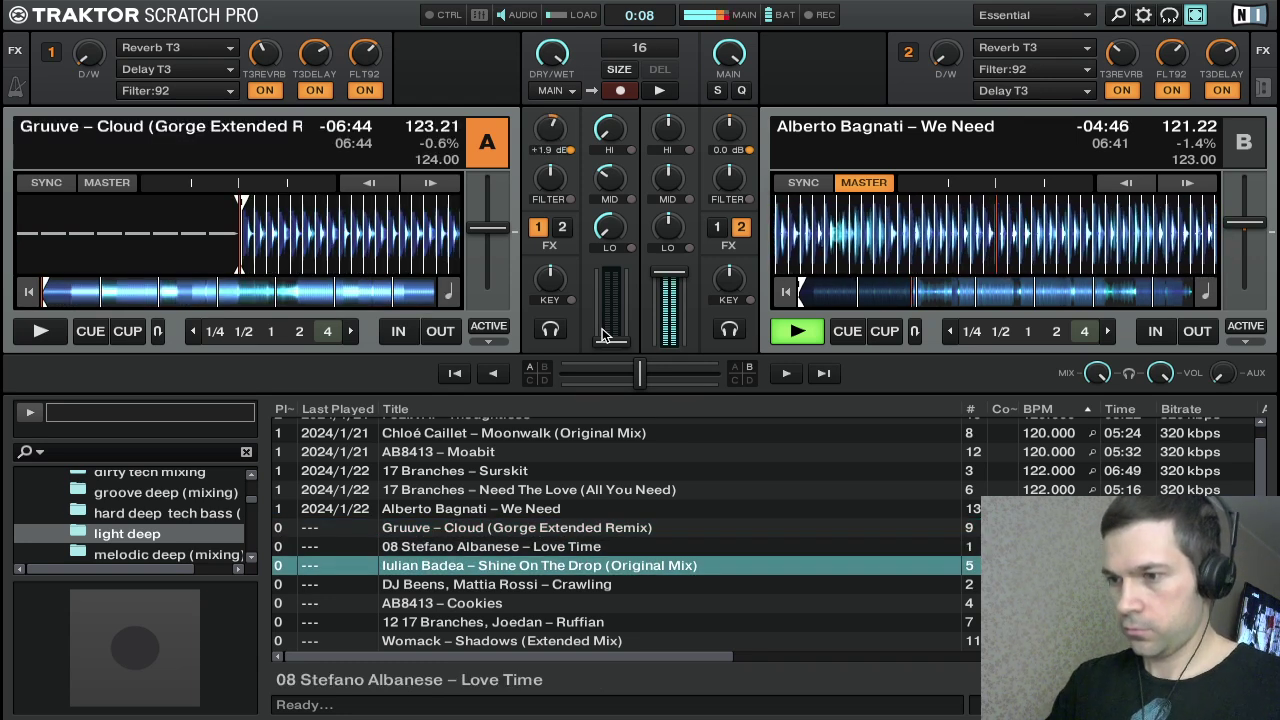
# Raise deck B's tempo to 122.30 BPM and match deck A's tempo to it
pyautogui.press('Tab')
pyautogui.press('=')
pyautogui.press('=')
pyautogui.press('=')
pyautogui.press('=')
pyautogui.press('=')
pyautogui.press('=')
pyautogui.press('=')
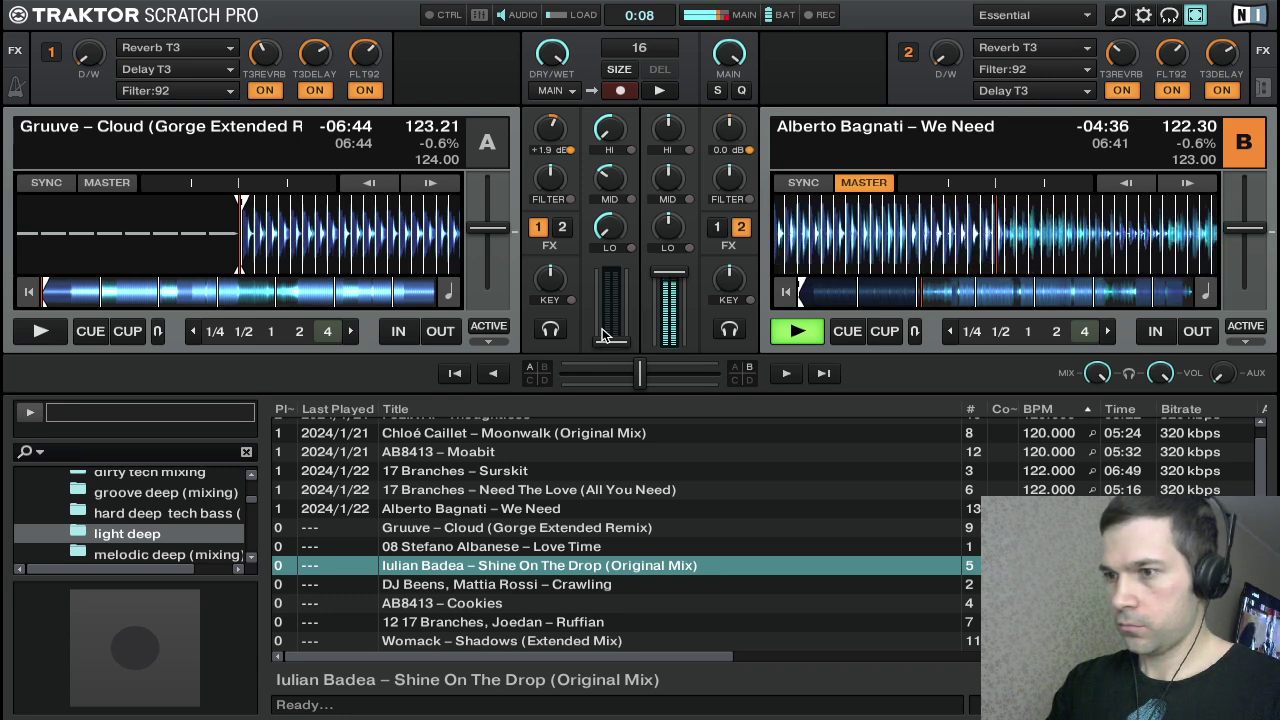
pyautogui.click(602, 329)
pyautogui.press('s')
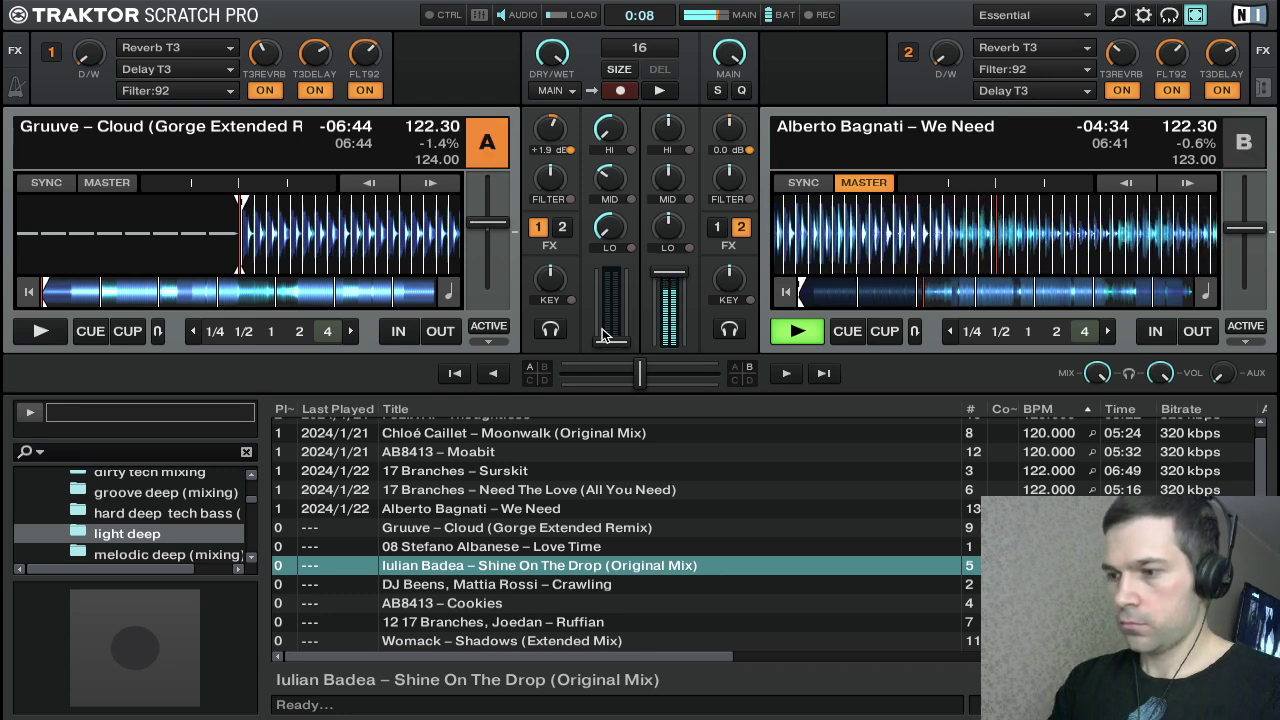
pyautogui.moveTo(388, 229); pyautogui.dragTo(385, 229)
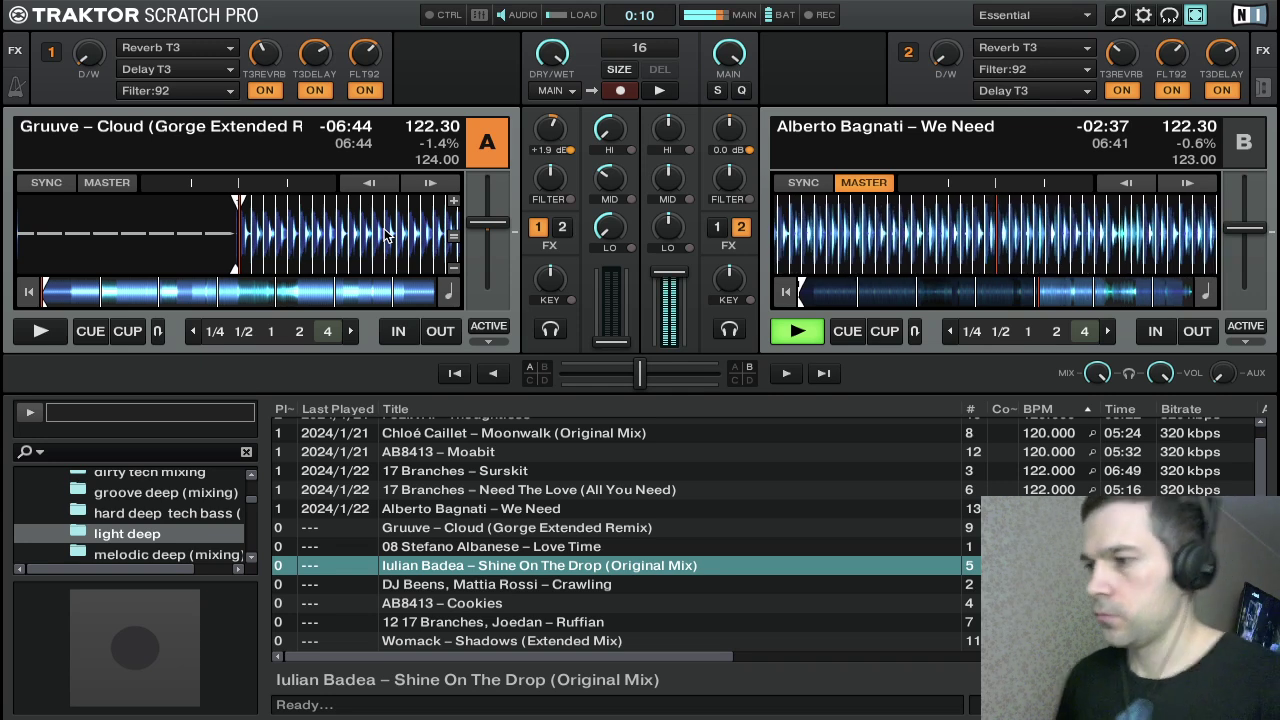
pyautogui.press('Down')
pyautogui.press('Down')
pyautogui.press('Down')
pyautogui.press('Up')
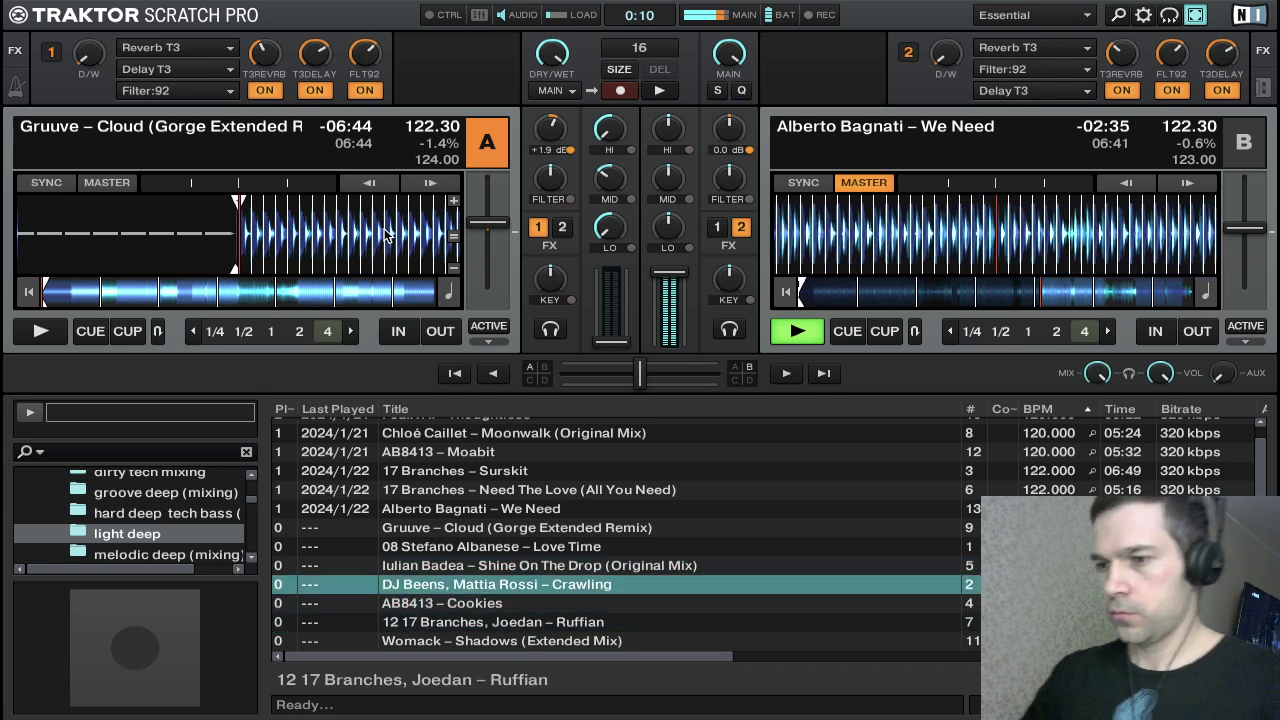
pyautogui.press('Up')
pyautogui.press('Up')
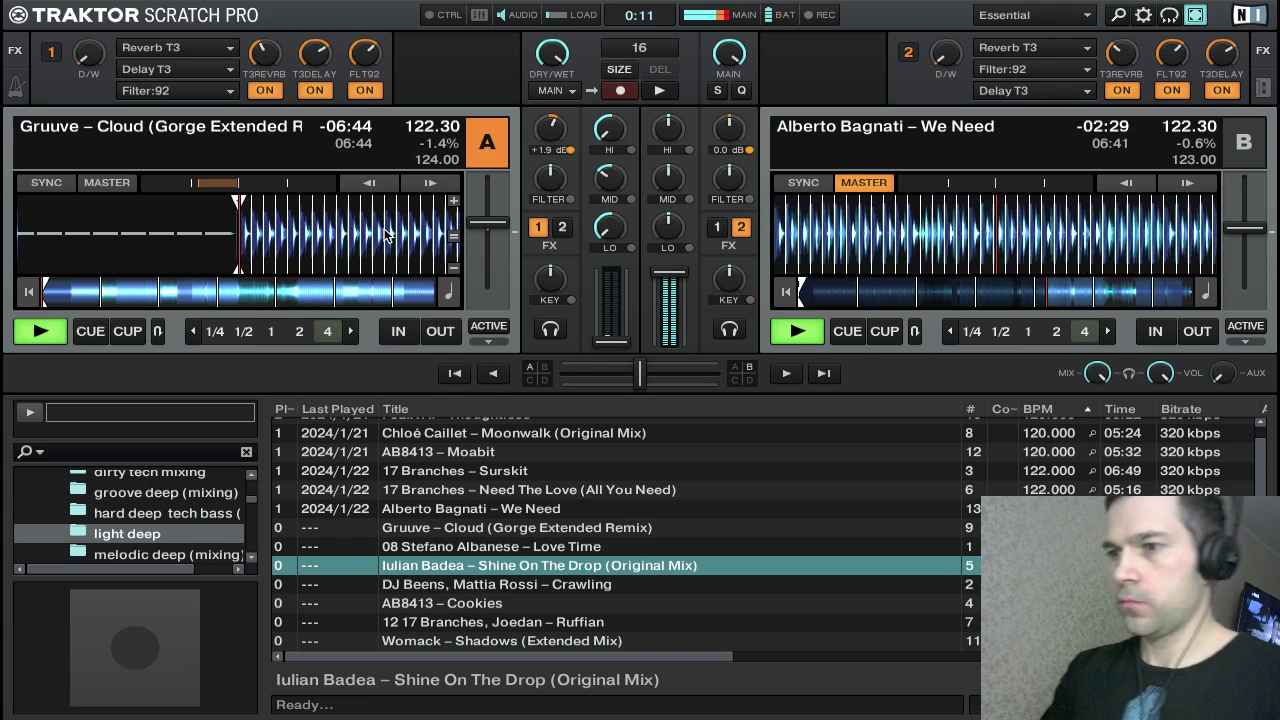
# Start Gruuve – Cloud on deck A in time with deck B and nudge it until the beats line up
pyautogui.press('space')
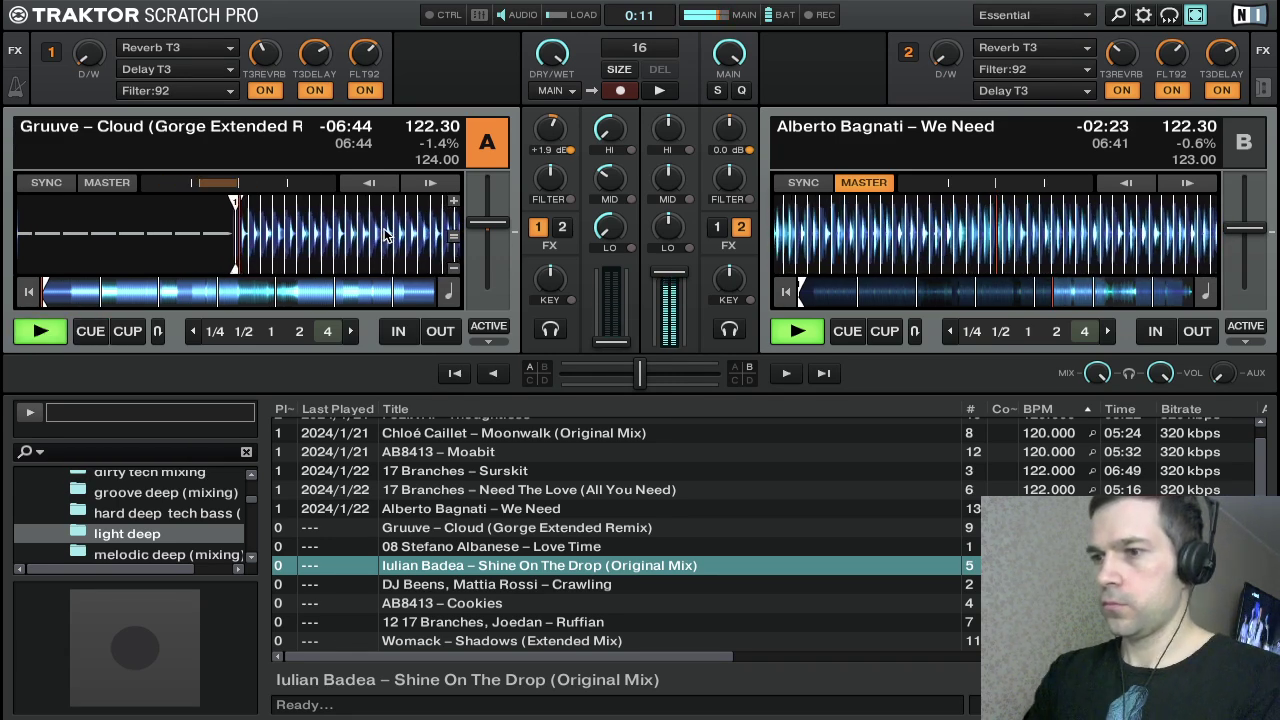
pyautogui.press('space')
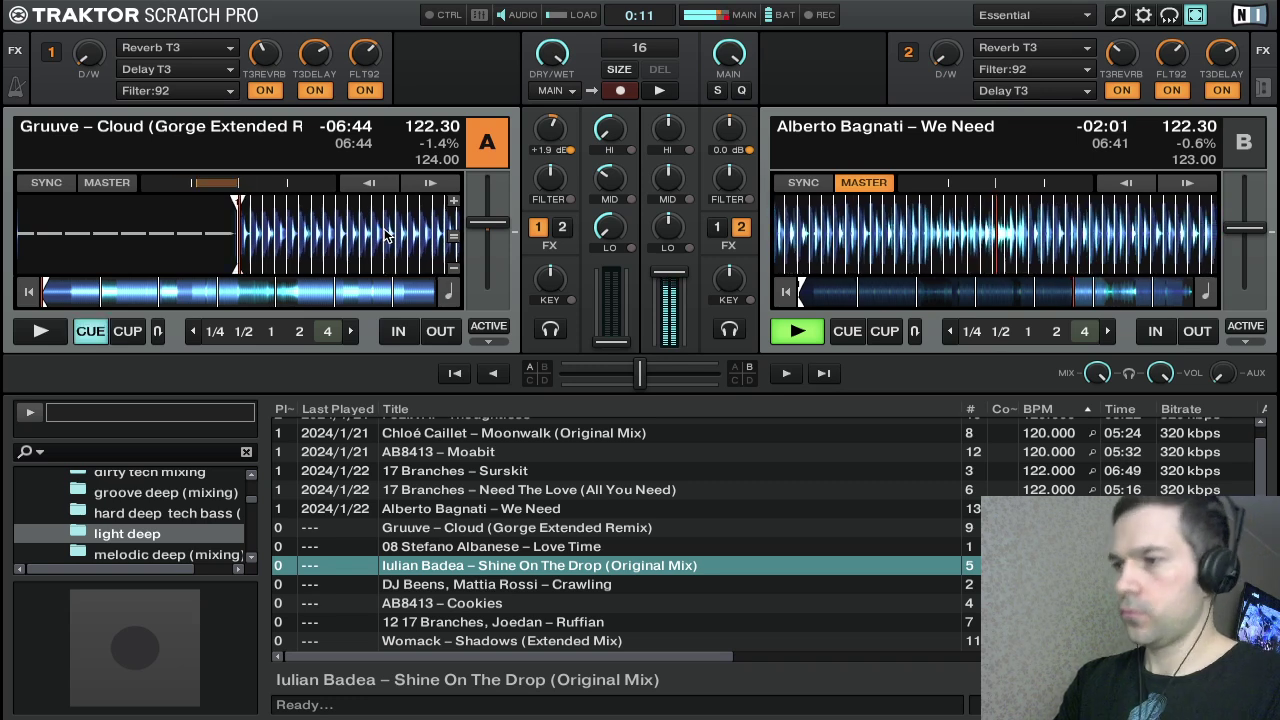
pyautogui.press('space')
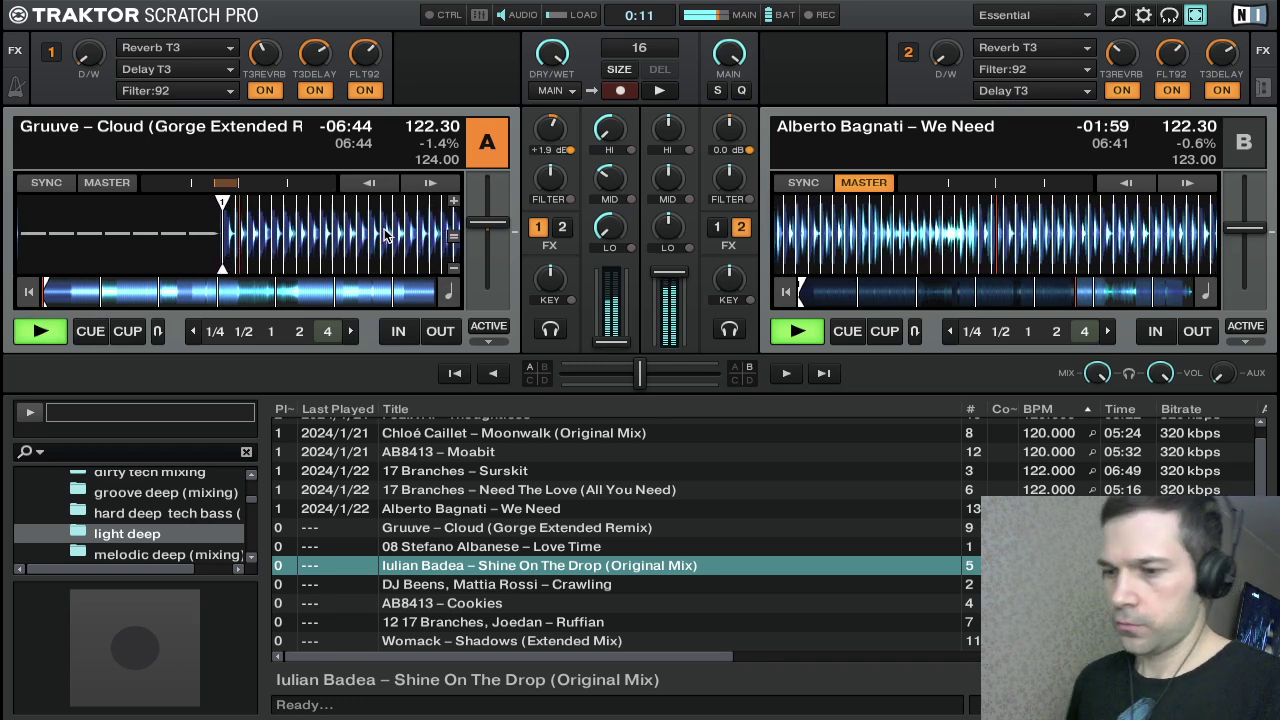
pyautogui.press('Right')
pyautogui.press('Right')
pyautogui.press('Right')
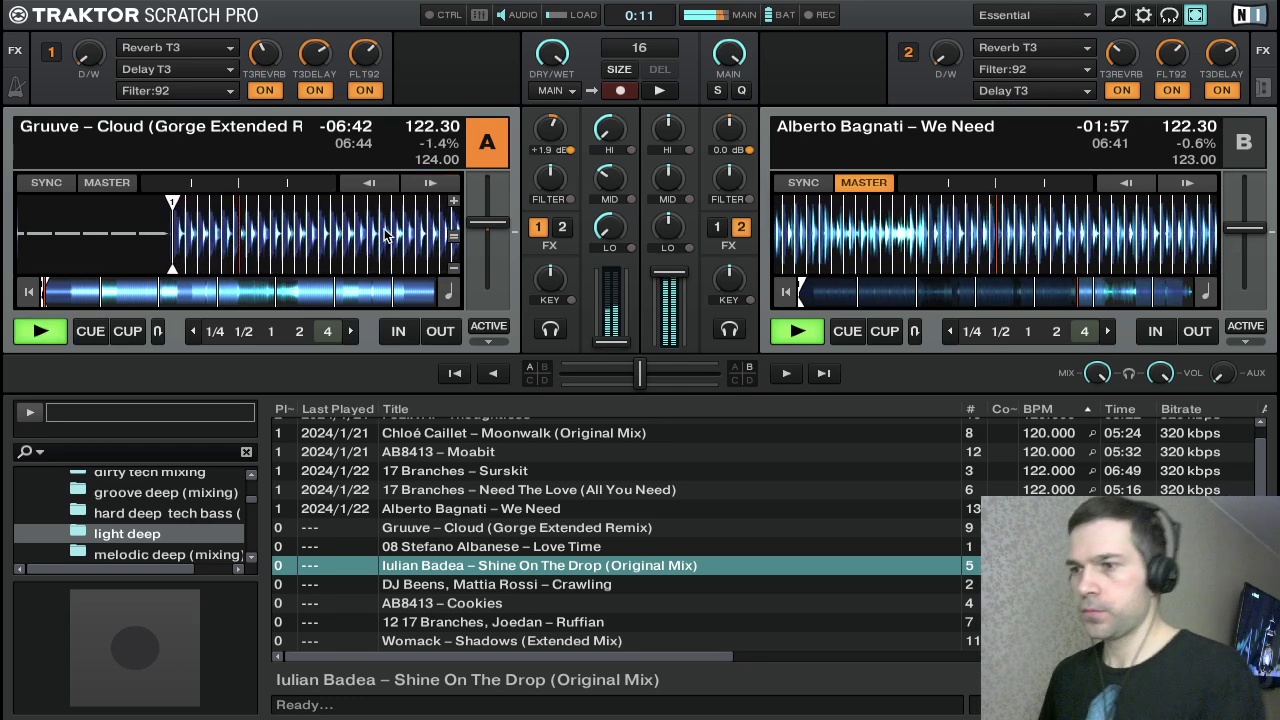
# Raise deck A's channel fader to full and bring its high and mid EQ up to 0%
pyautogui.moveTo(616, 344); pyautogui.dragTo(628, 296)
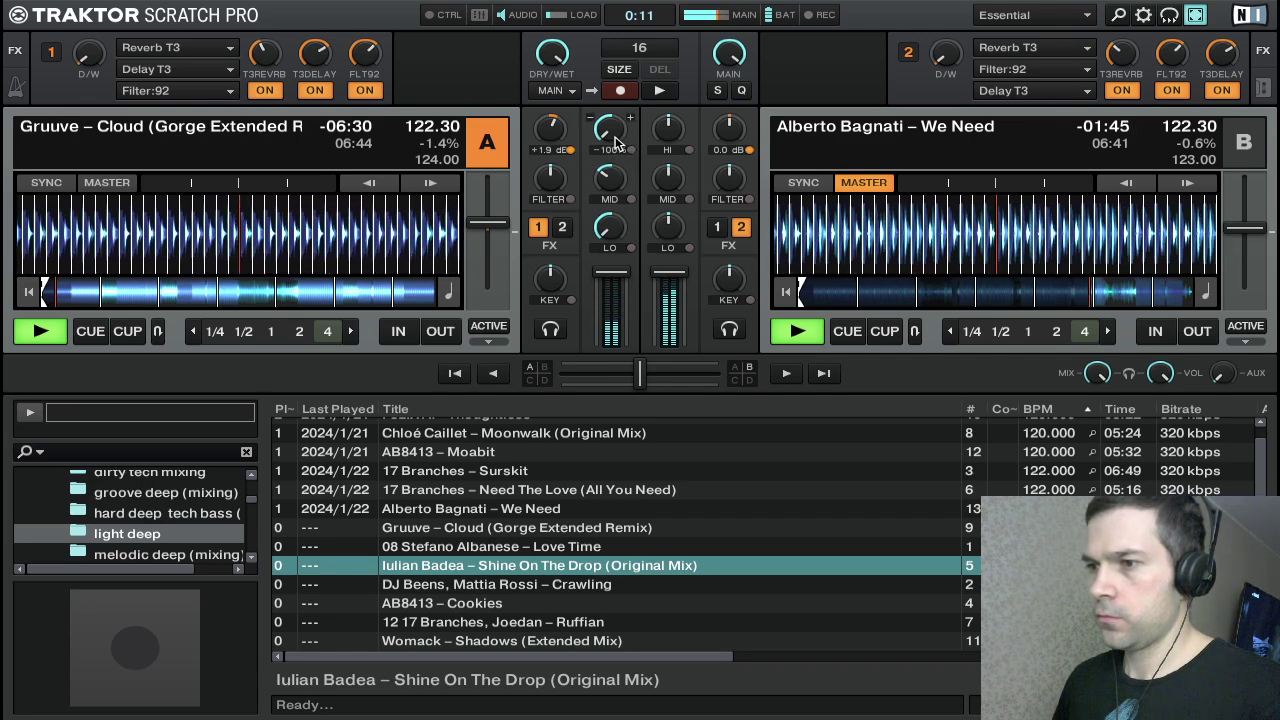
pyautogui.moveTo(608, 127); pyautogui.dragTo(608, 108)
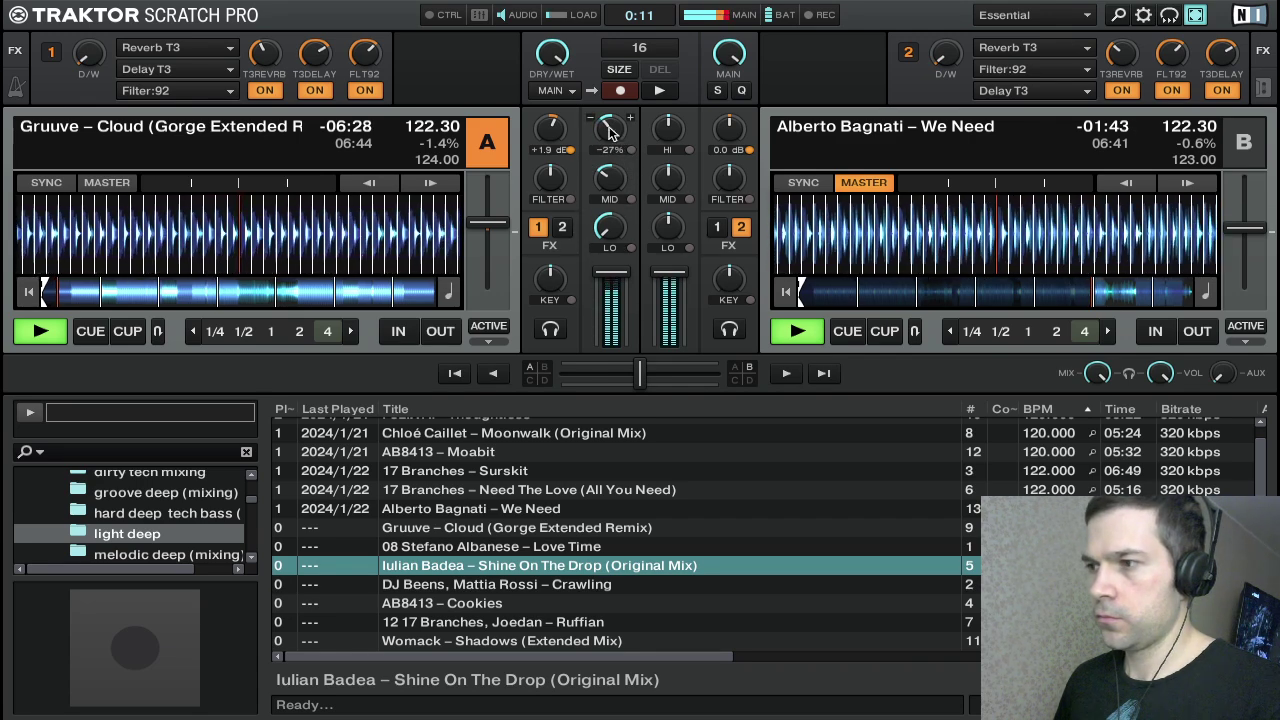
pyautogui.moveTo(610, 172); pyautogui.dragTo(611, 150)
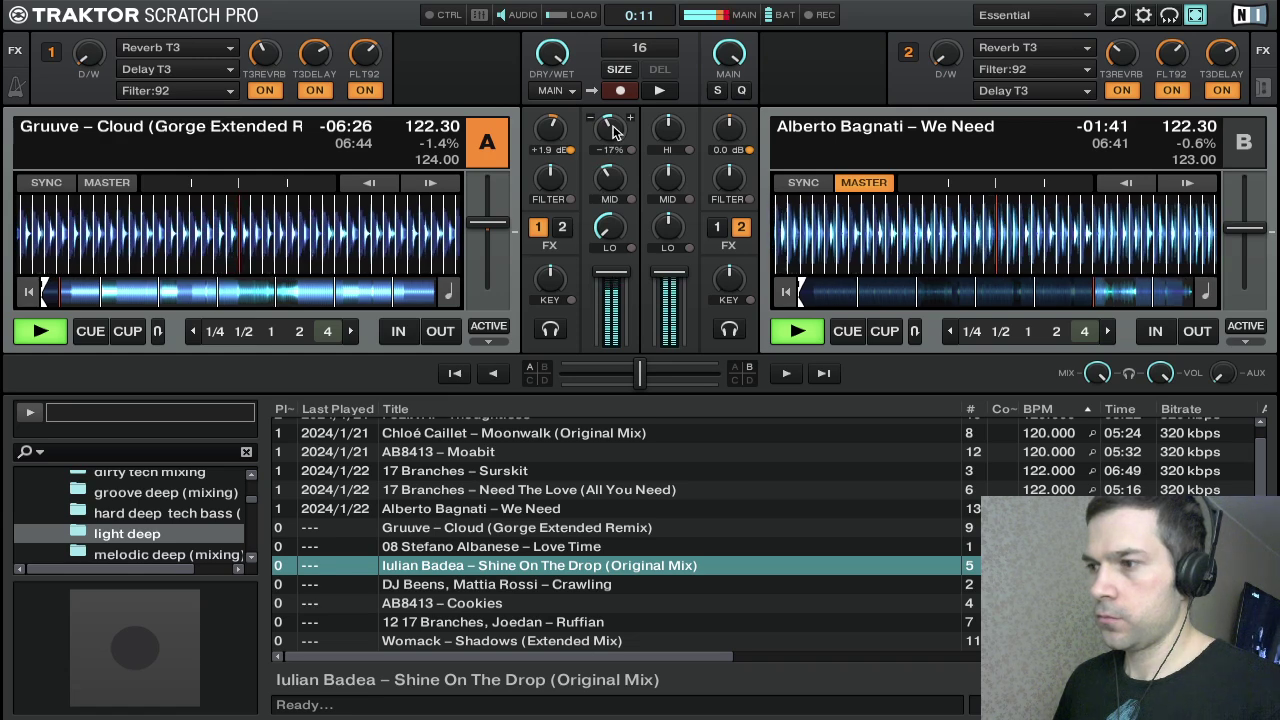
pyautogui.doubleClick(609, 127)
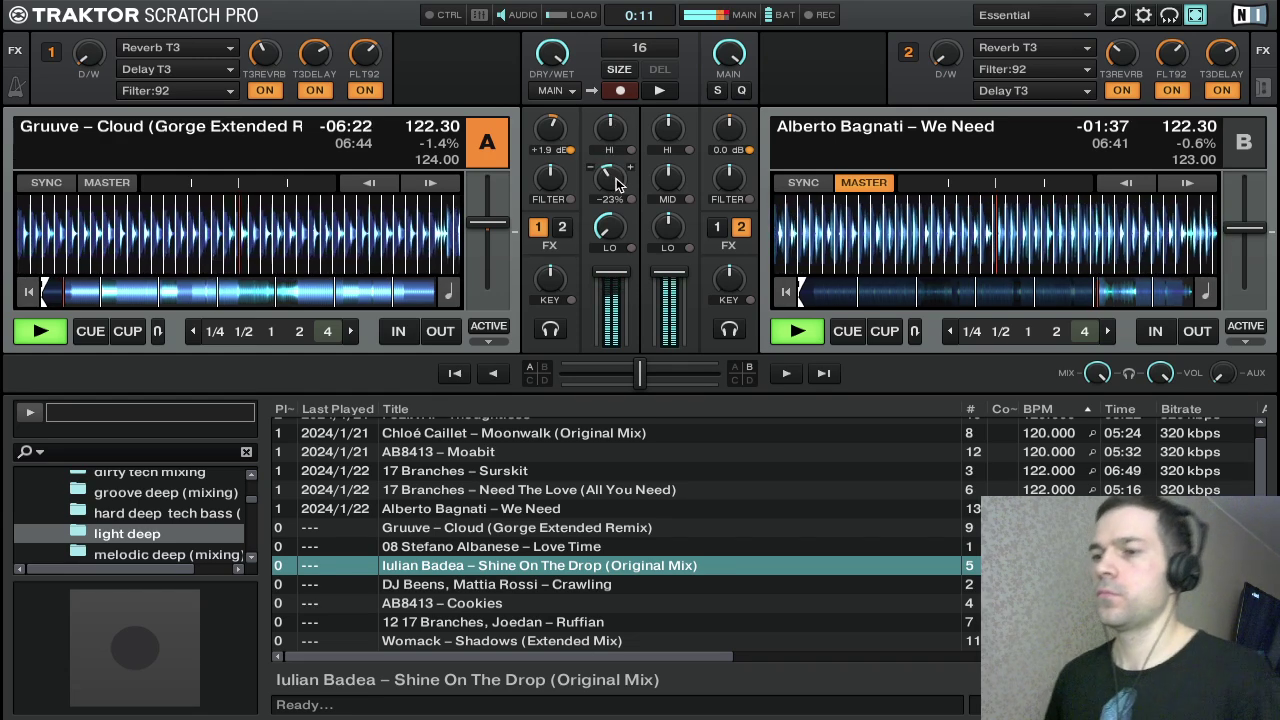
pyautogui.doubleClick(615, 183)
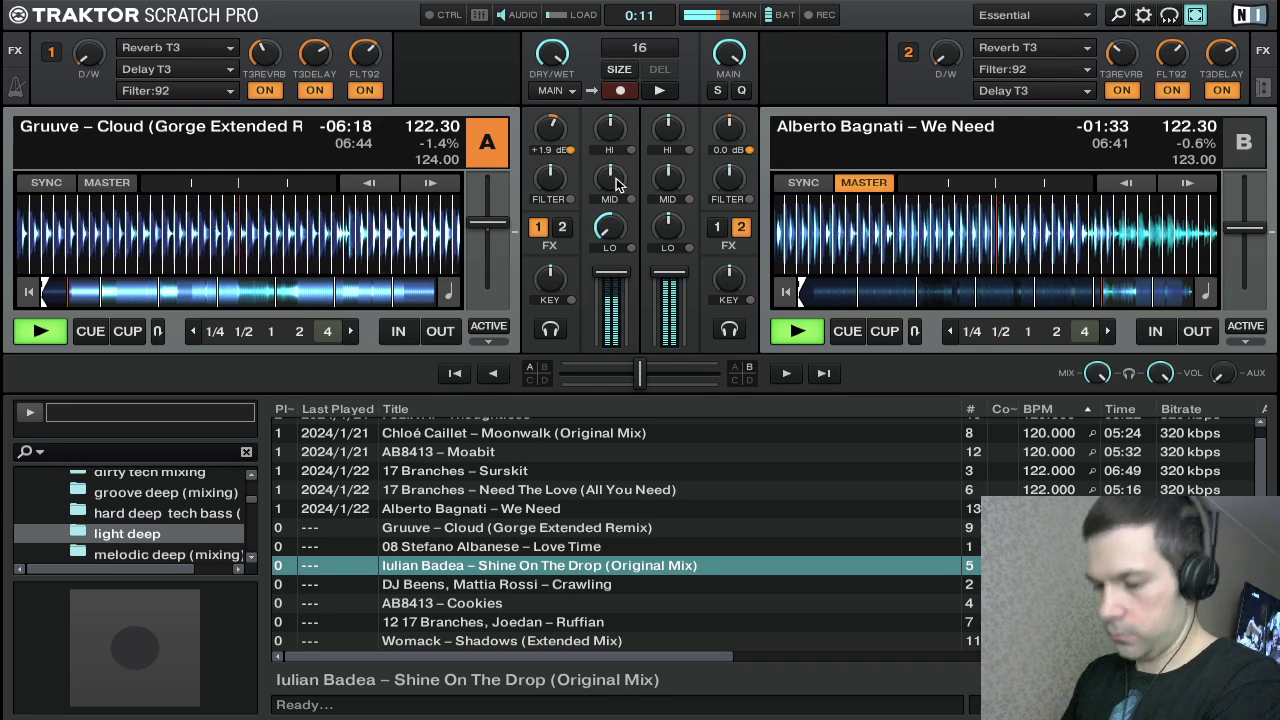
# Swap the bass between decks by restoring deck A's low EQ to 0% and fully cutting deck B's low EQ
pyautogui.moveTo(611, 186)
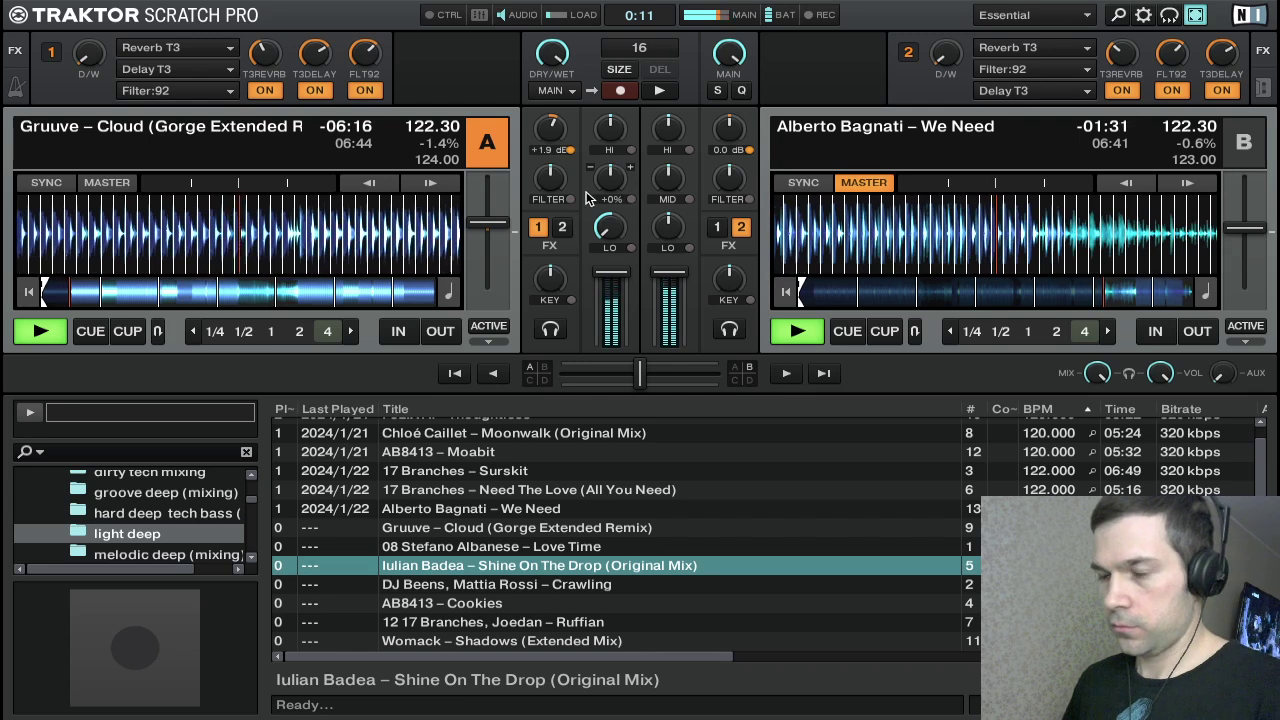
pyautogui.moveTo(618, 236)
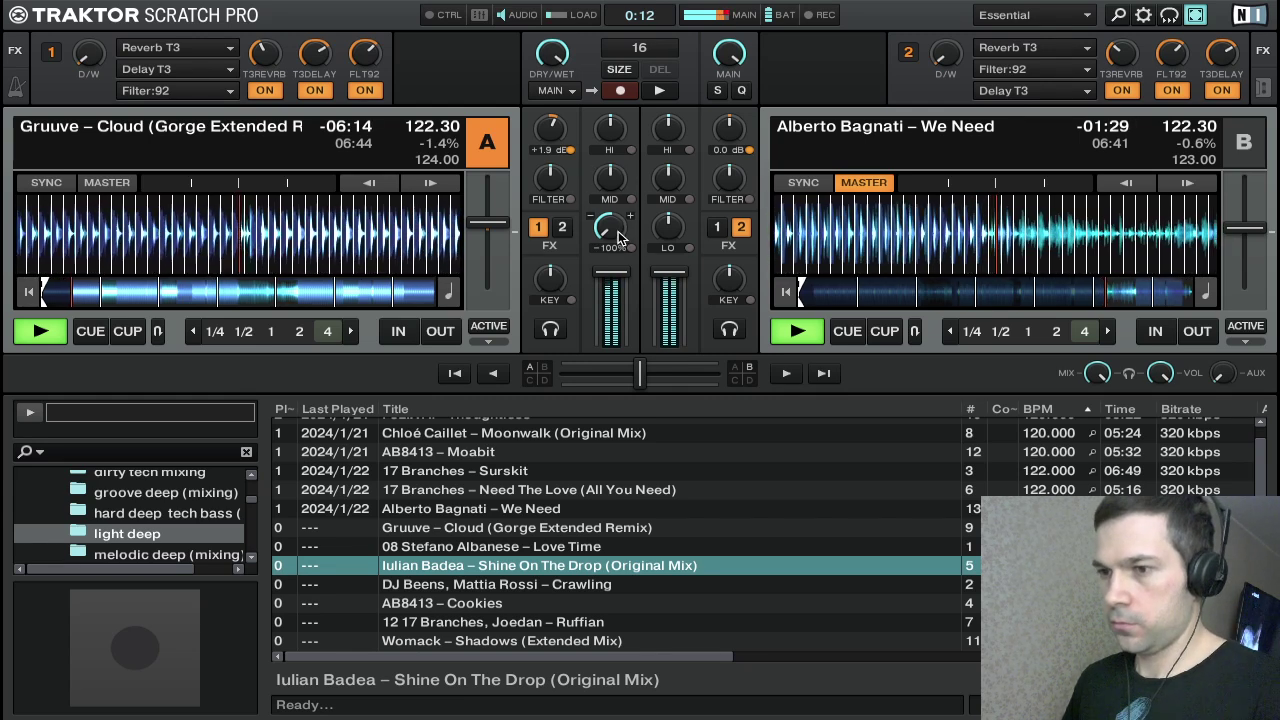
pyautogui.moveTo(670, 230)
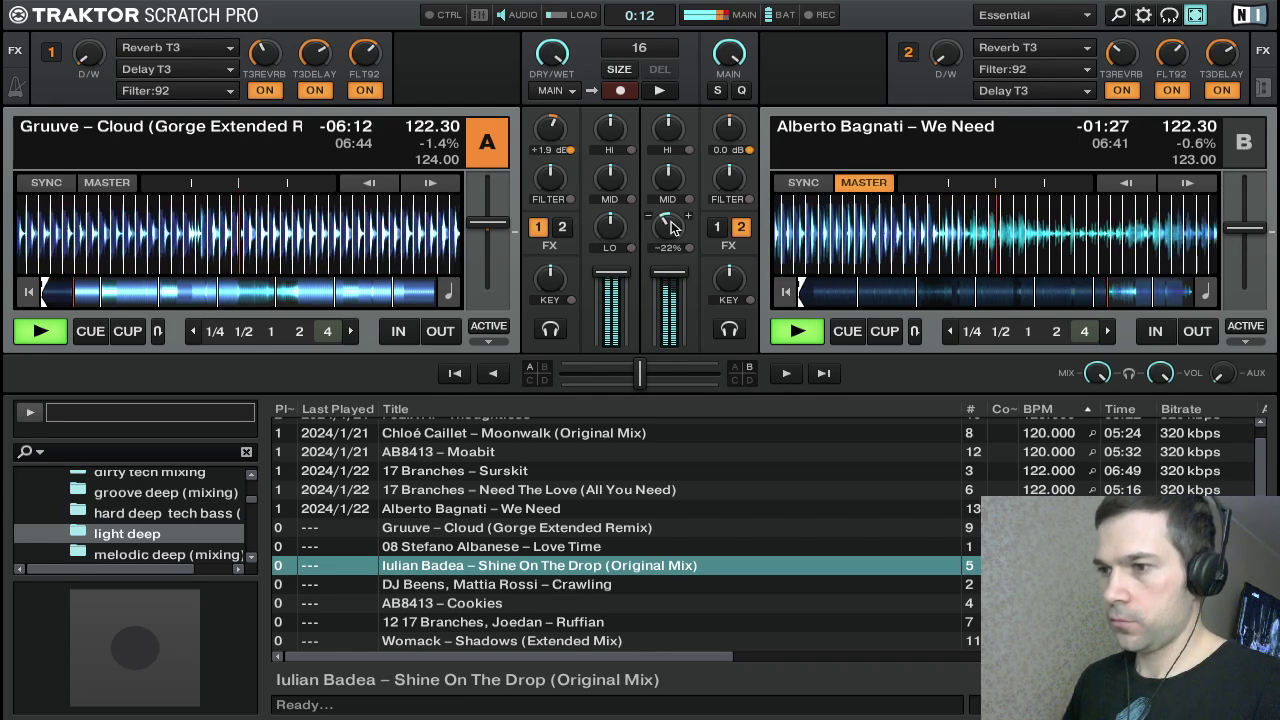
pyautogui.moveTo(670, 226); pyautogui.dragTo(670, 290)
# Fade out We Need on deck B by cutting its mid and high EQ and lowering its channel fader to zero, leaving the mid EQ at -25%
pyautogui.moveTo(672, 182); pyautogui.dragTo(672, 192)
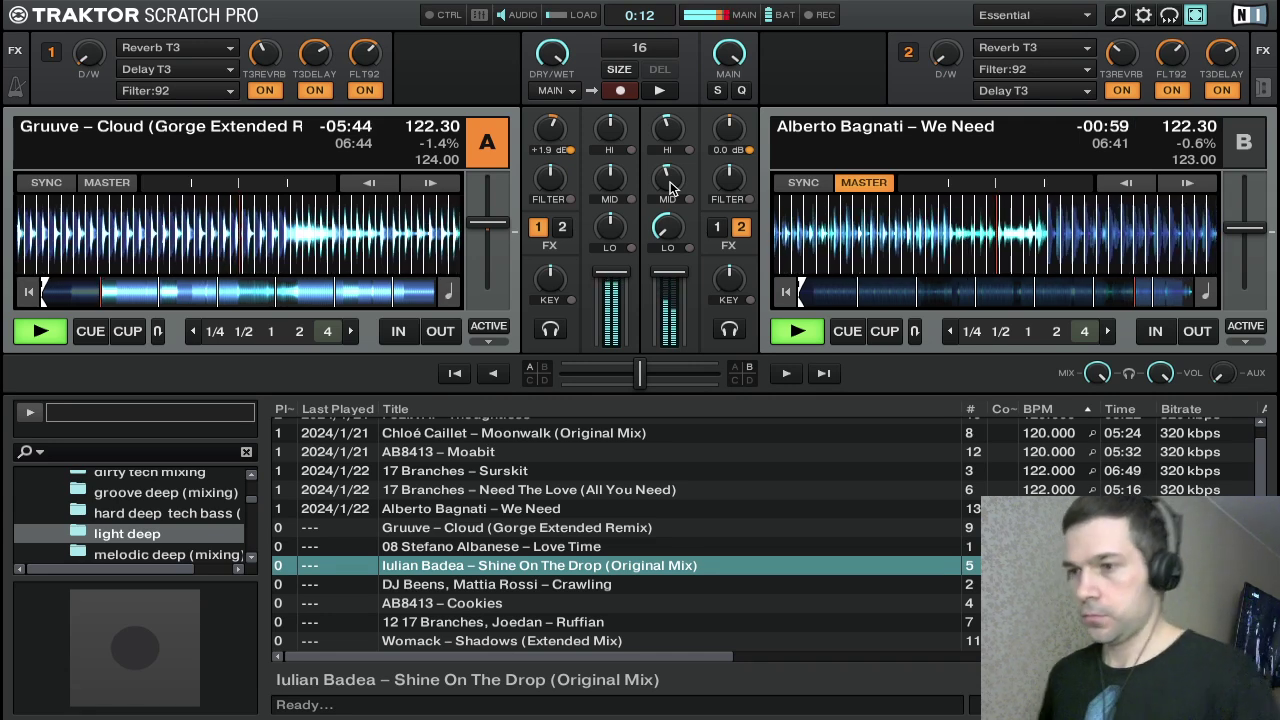
pyautogui.moveTo(672, 188); pyautogui.dragTo(672, 224)
pyautogui.moveTo(674, 130); pyautogui.dragTo(667, 185)
pyautogui.moveTo(668, 128); pyautogui.dragTo(672, 200)
pyautogui.moveTo(674, 131); pyautogui.dragTo(677, 312)
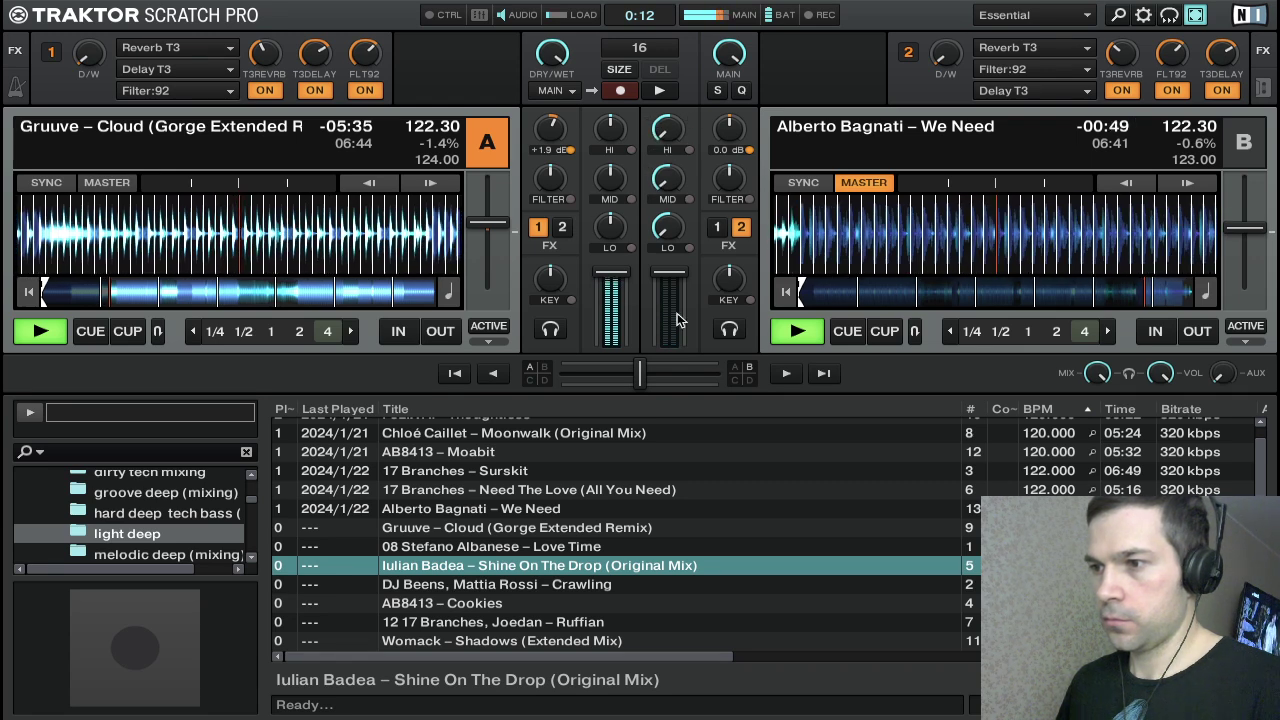
pyautogui.moveTo(671, 268); pyautogui.dragTo(671, 341)
# Load Stefano Albanese – Love Time from the light deep track list into deck B
pyautogui.hotkey('ctrl', 'Right')
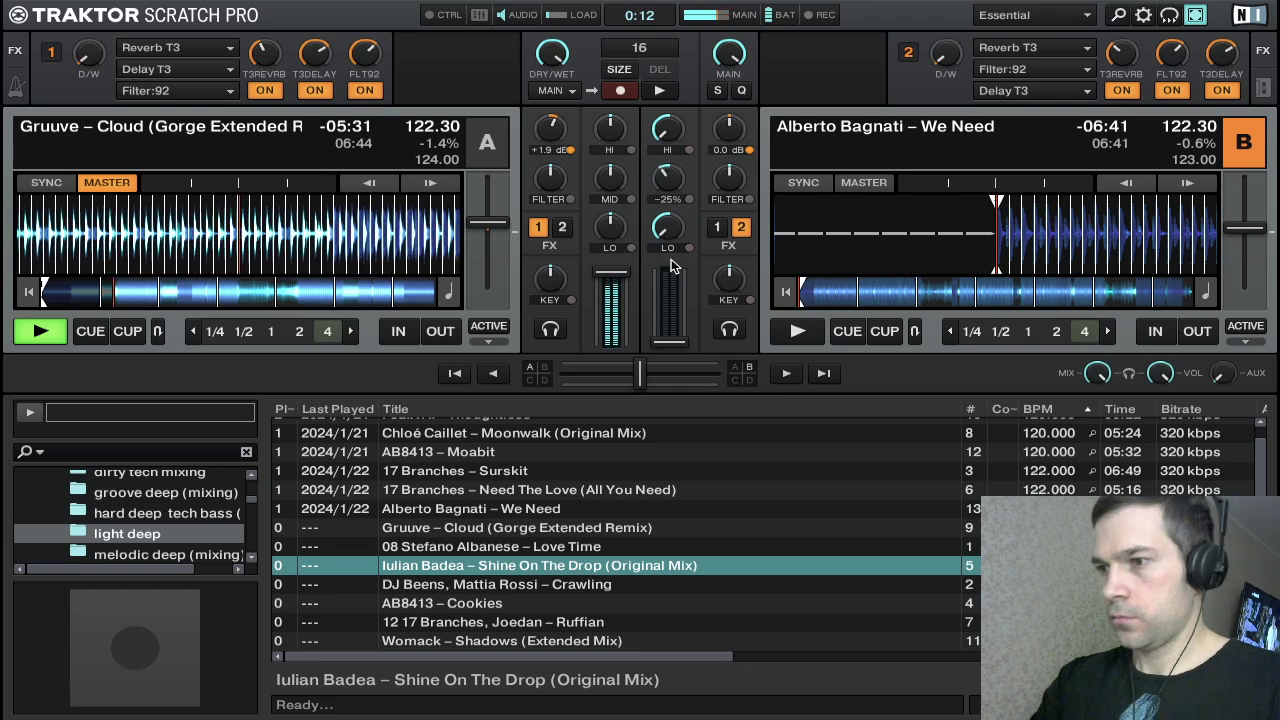
pyautogui.press('Down')
pyautogui.press('Down')
pyautogui.press('Down')
pyautogui.press('Down')
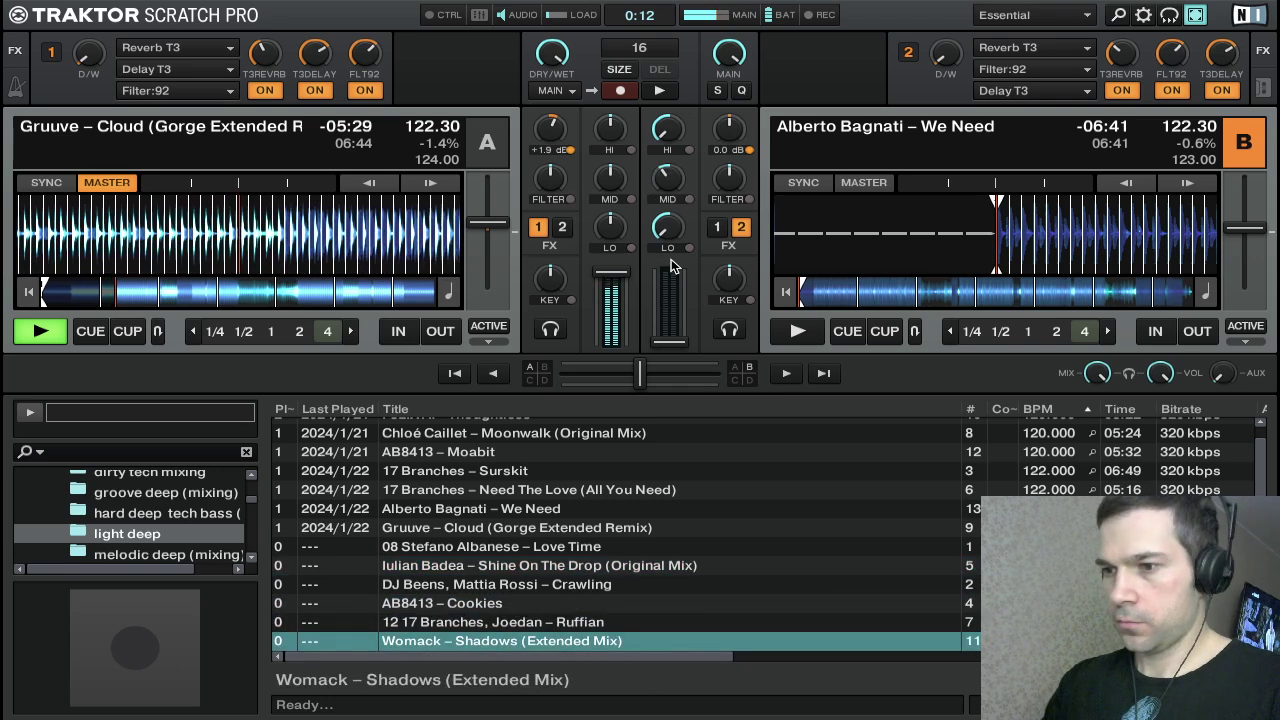
pyautogui.press('Up')
pyautogui.press('Up')
pyautogui.press('Up')
pyautogui.press('Up')
pyautogui.press('Up')
pyautogui.hotkey('ctrl', 'Right')
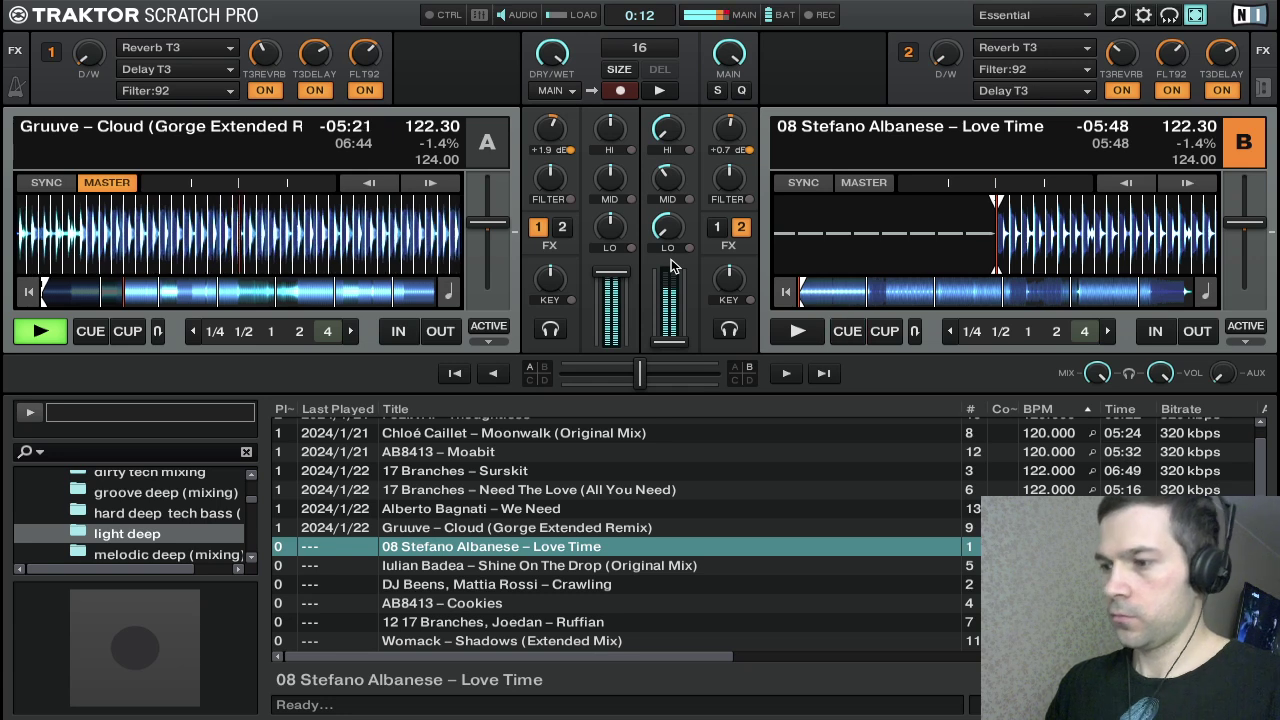
# Select DJ Beens, Mattia Rossi – Crawling in the track list and raise the display brightness
pyautogui.press('Down')
pyautogui.press('Down')
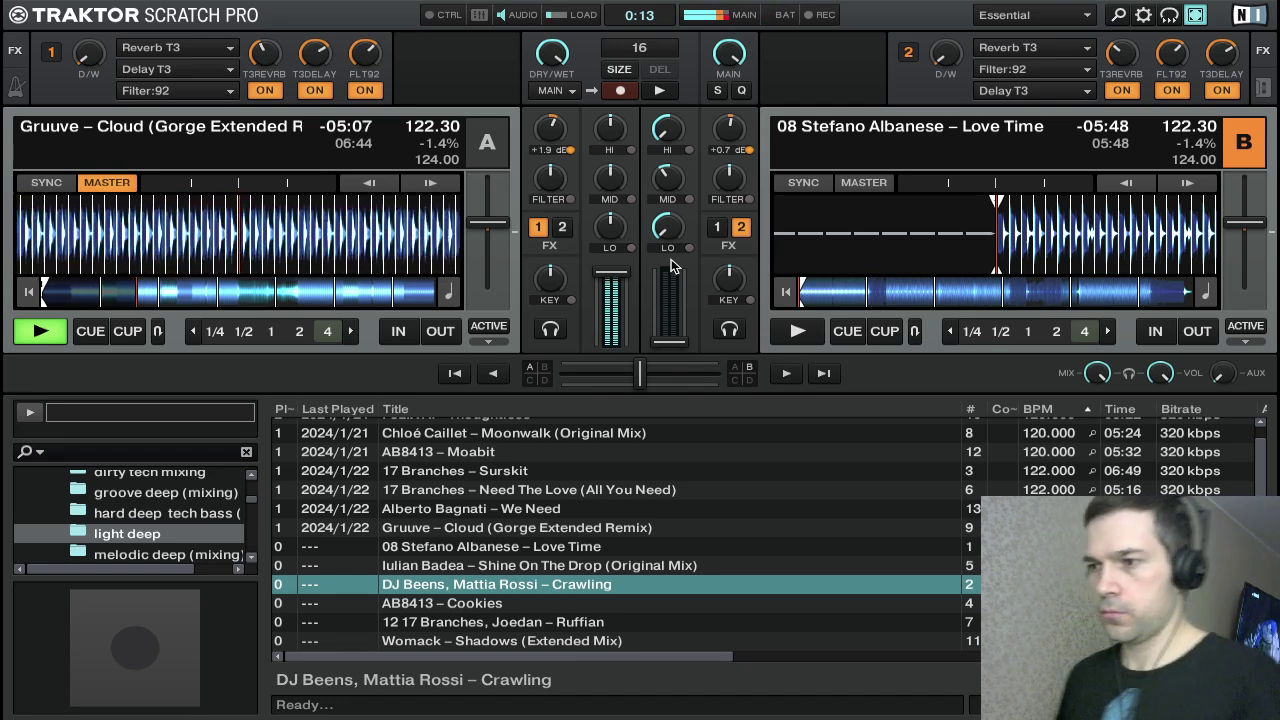
pyautogui.press('F2')
pyautogui.press('XF86MonBrightnessUp')
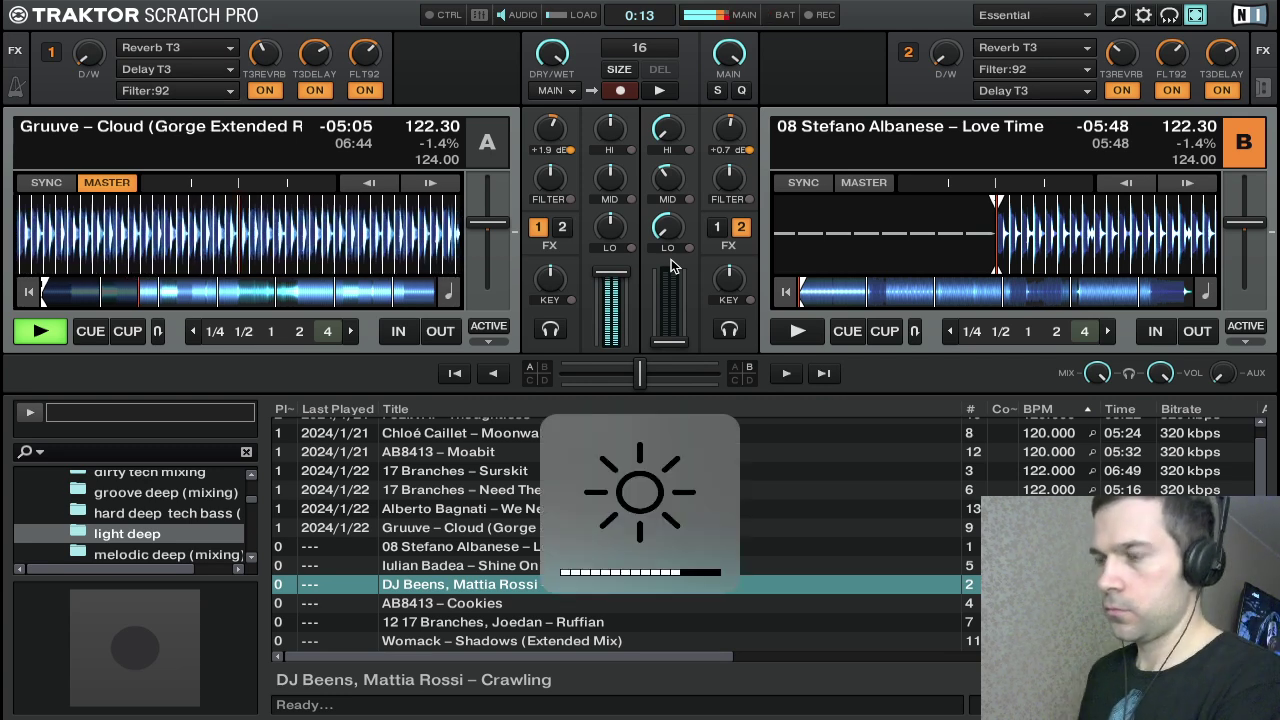
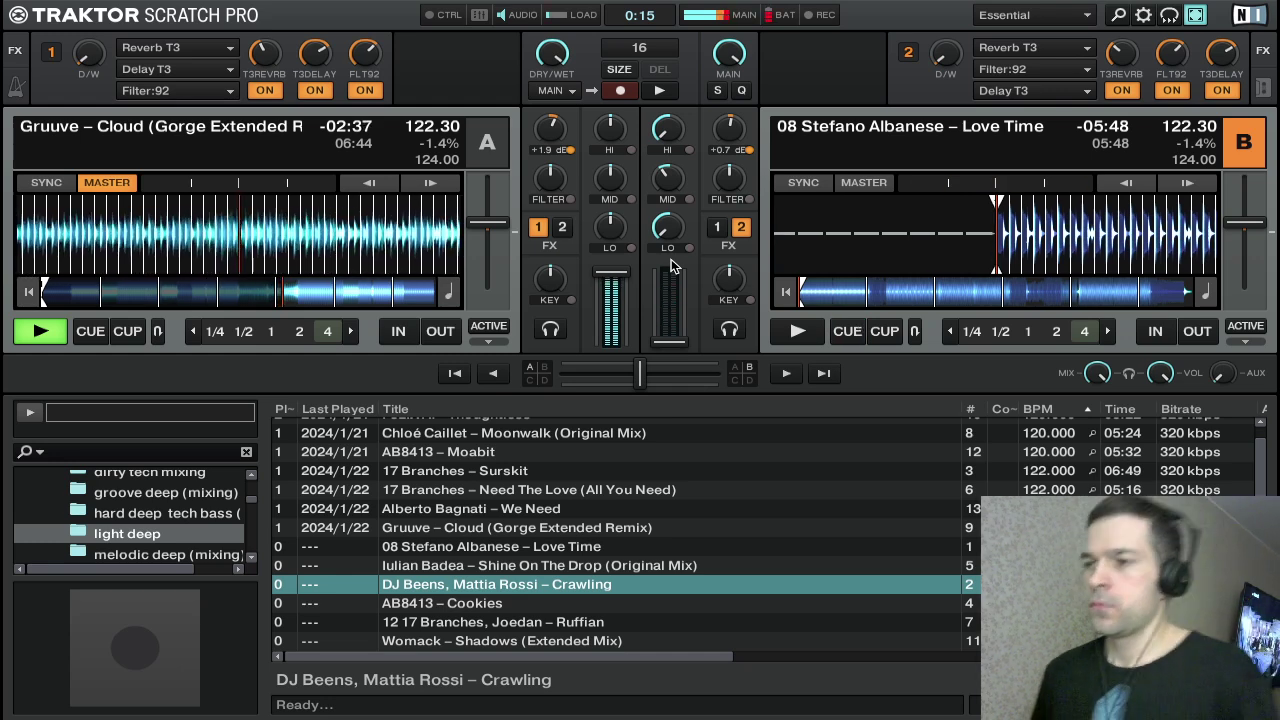
# Start Love Time on deck B in time with deck A and gradually raise its channel fader to full
pyautogui.press('k')
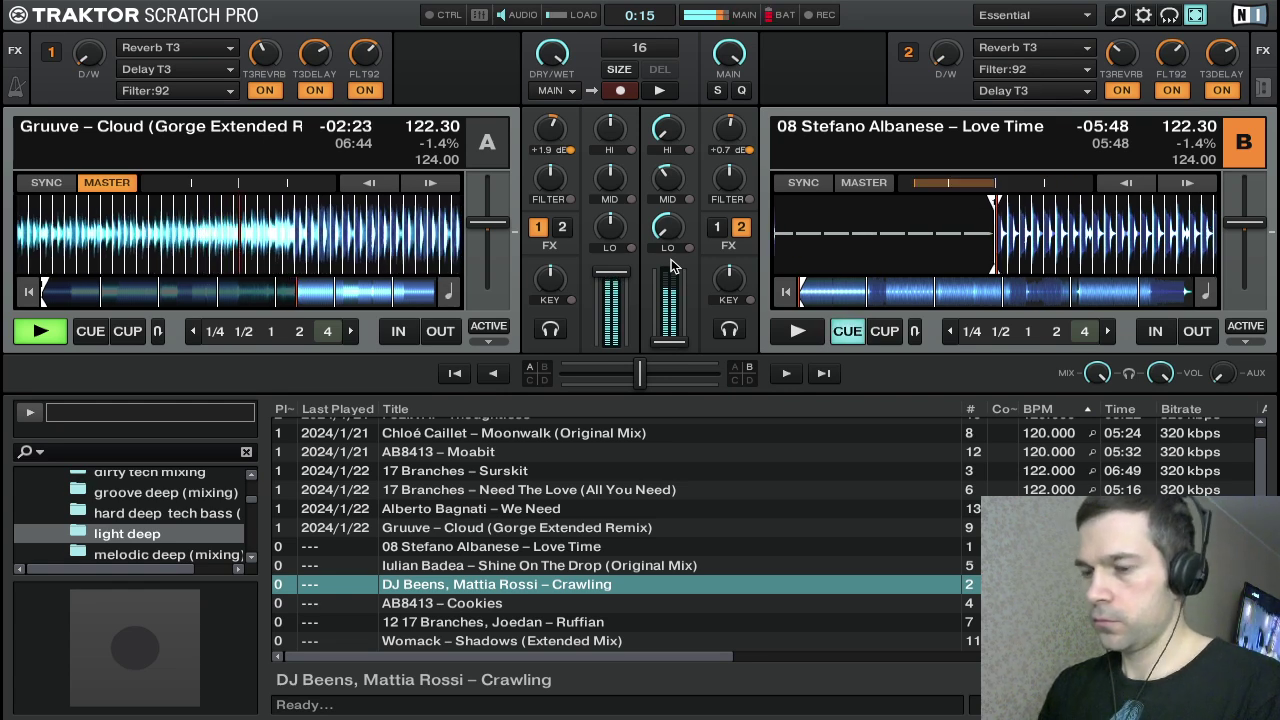
pyautogui.press('space')
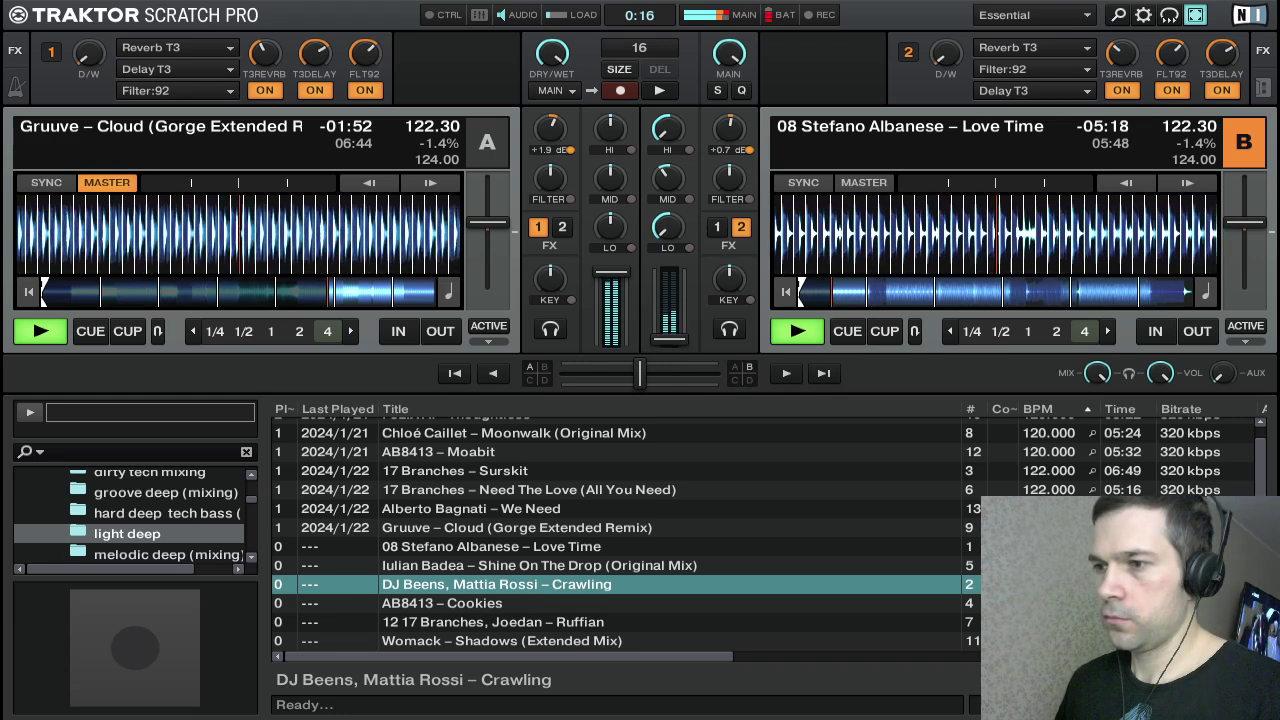
pyautogui.moveTo(669, 333); pyautogui.dragTo(669, 306)
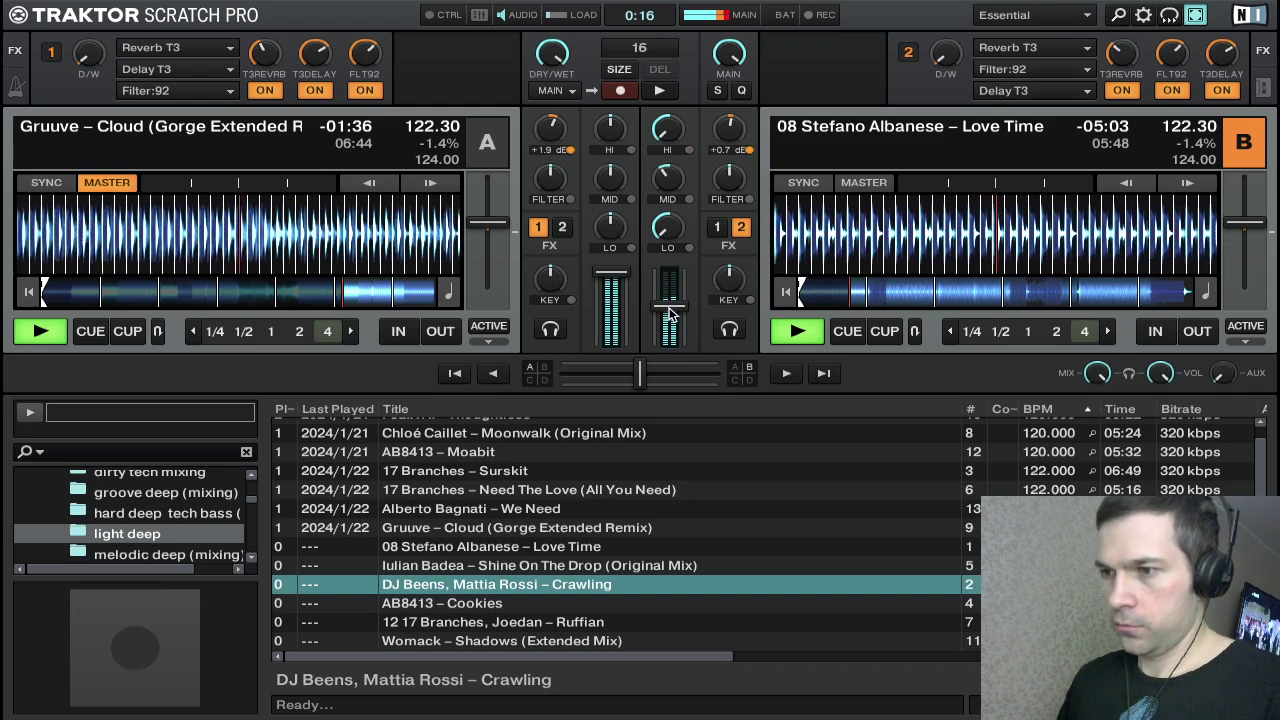
pyautogui.moveTo(668, 305); pyautogui.dragTo(668, 271)
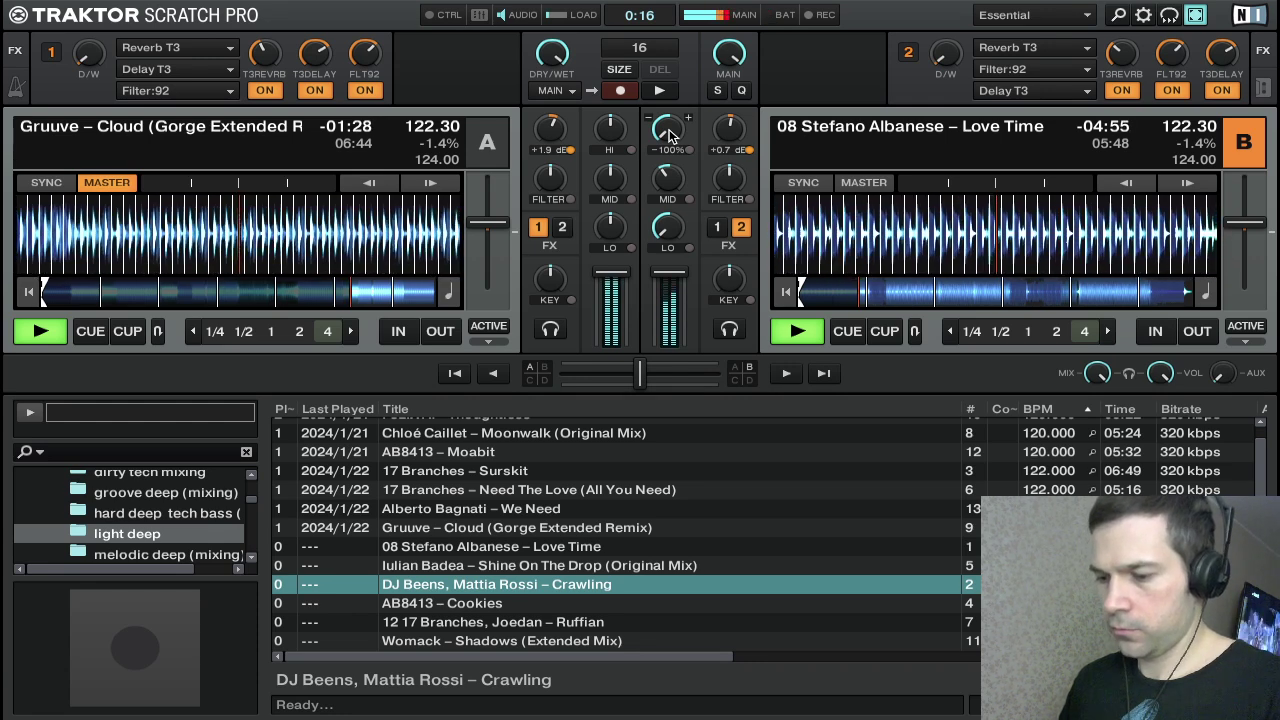
# Bring deck B's high, mid and low EQ up to 0% and fully cut deck A's low EQ
pyautogui.moveTo(669, 130); pyautogui.dragTo(669, 108)
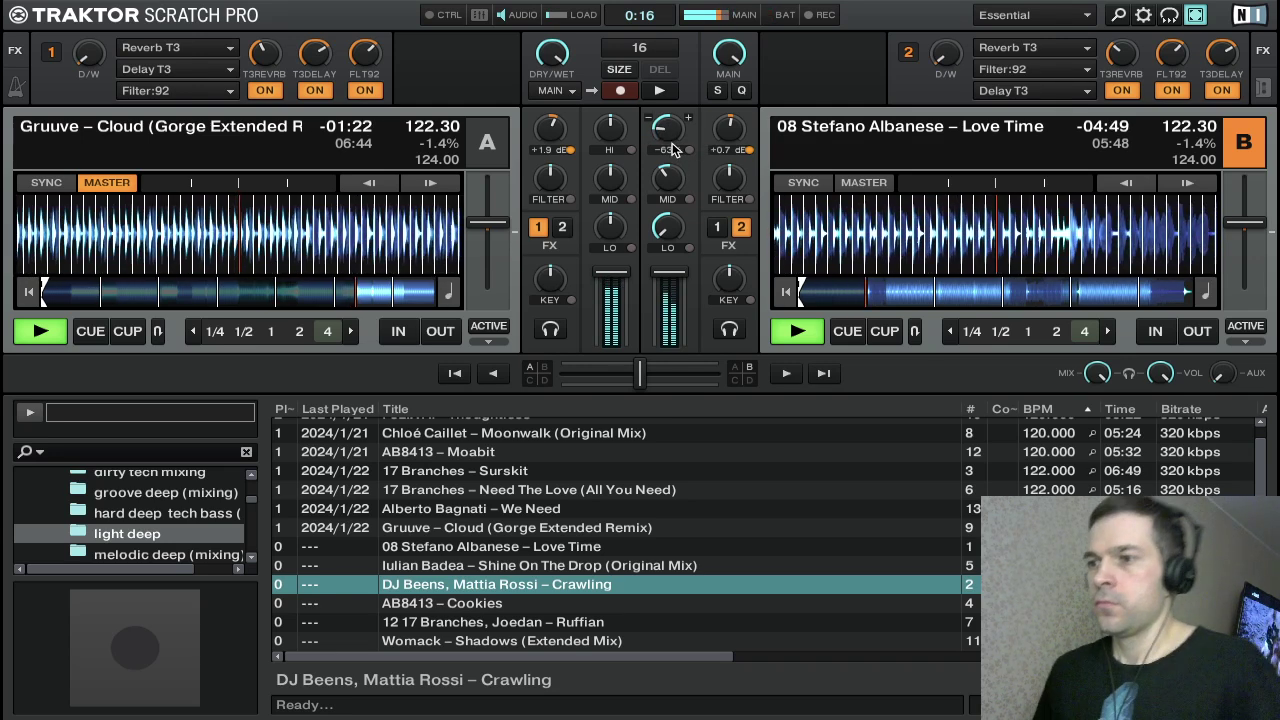
pyautogui.scroll(3, 665, 140)
pyautogui.scroll(3, 662, 140)
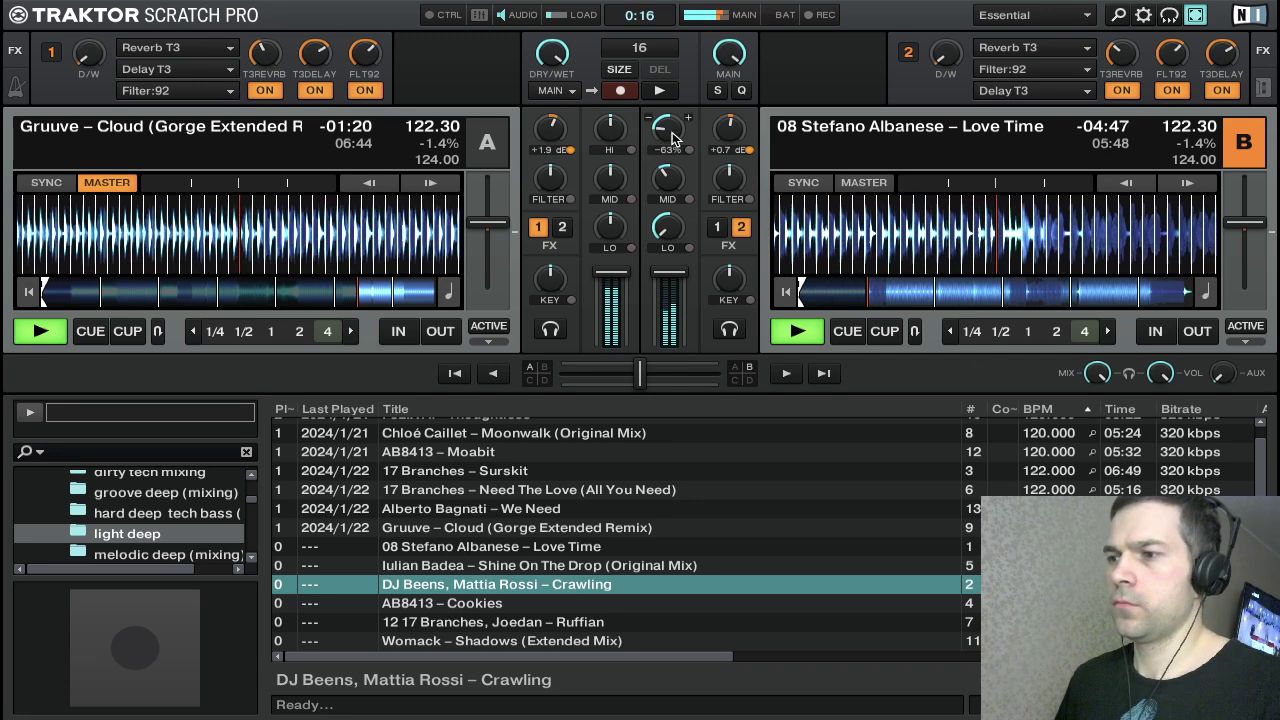
pyautogui.scroll(3, 668, 177)
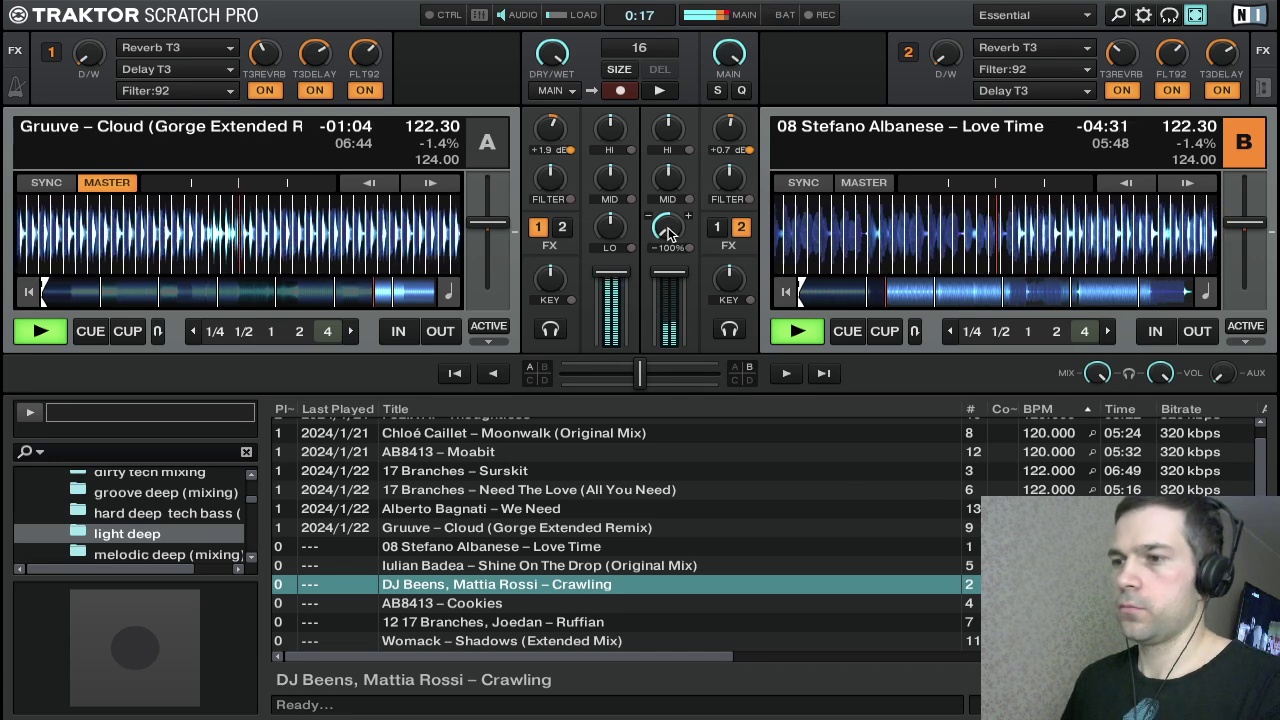
pyautogui.moveTo(607, 228); pyautogui.dragTo(637, 230)
# Fade out Cloud on deck A by gradually cutting its mid and high EQ and lowering its channel fader to zero, leaving the mid EQ at -48%
pyautogui.moveTo(612, 172); pyautogui.dragTo(612, 182)
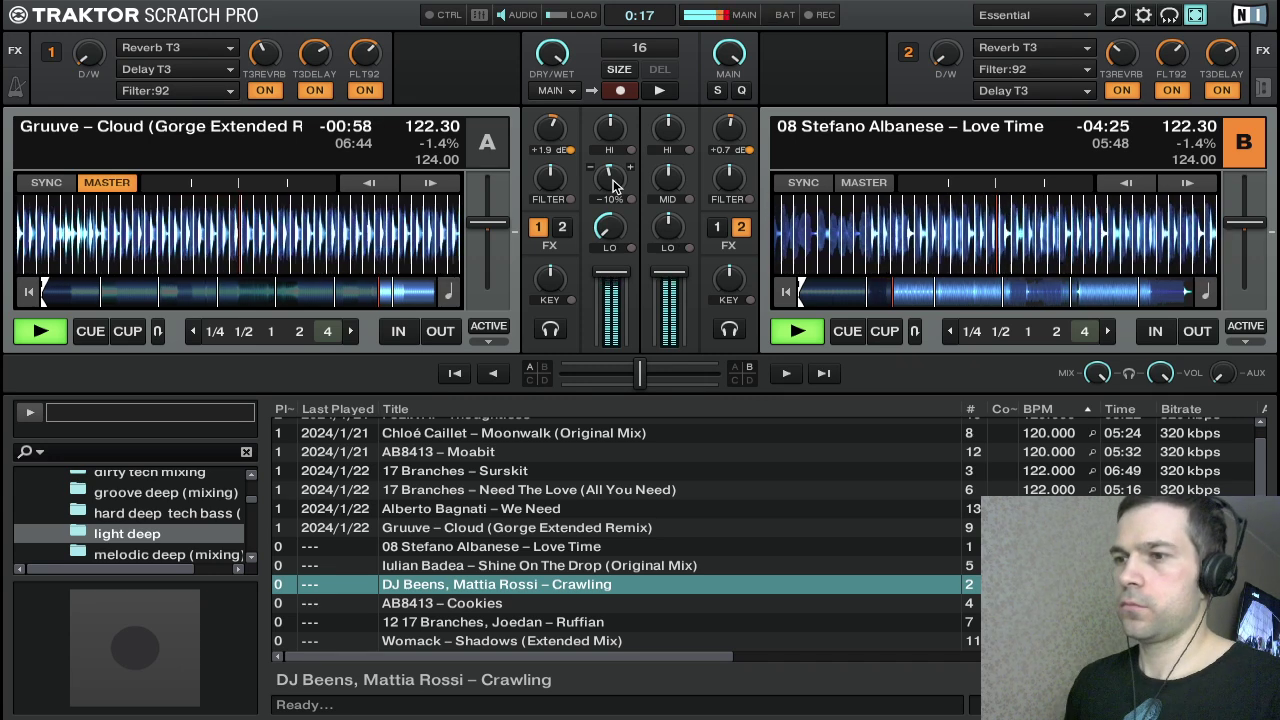
pyautogui.moveTo(613, 181); pyautogui.dragTo(609, 193)
pyautogui.moveTo(610, 131); pyautogui.dragTo(609, 179)
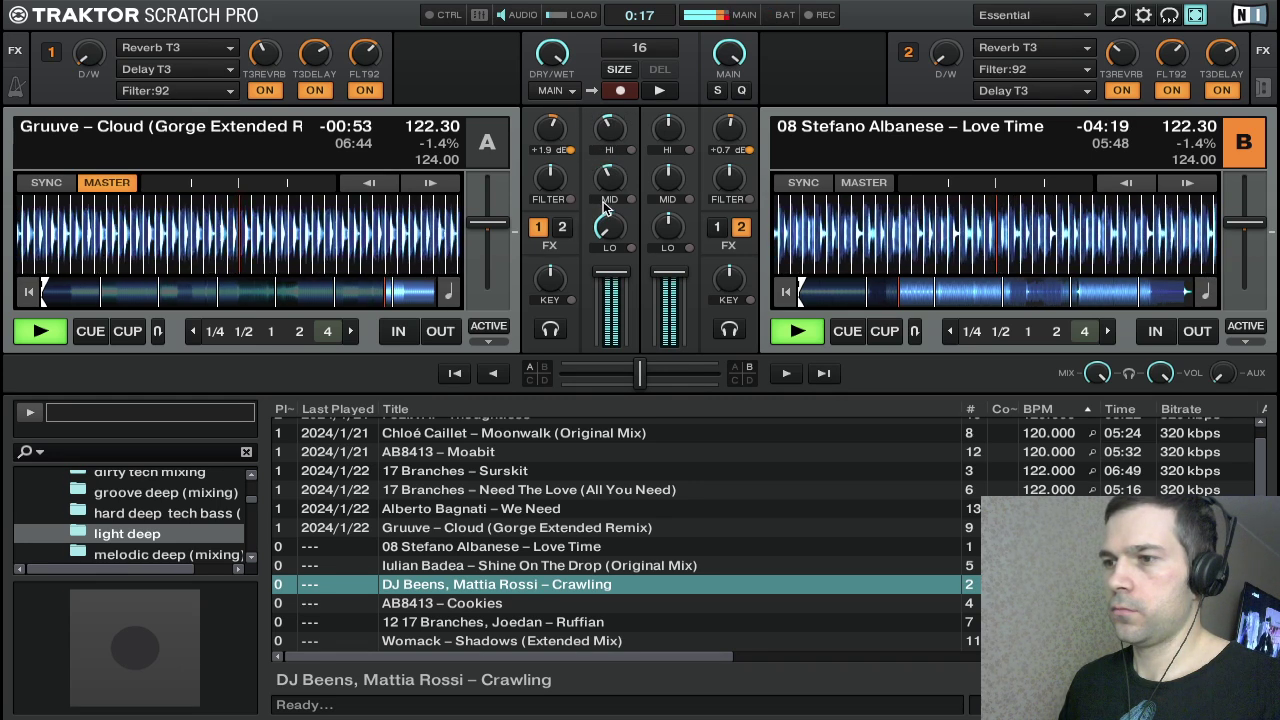
pyautogui.moveTo(612, 133); pyautogui.dragTo(612, 136)
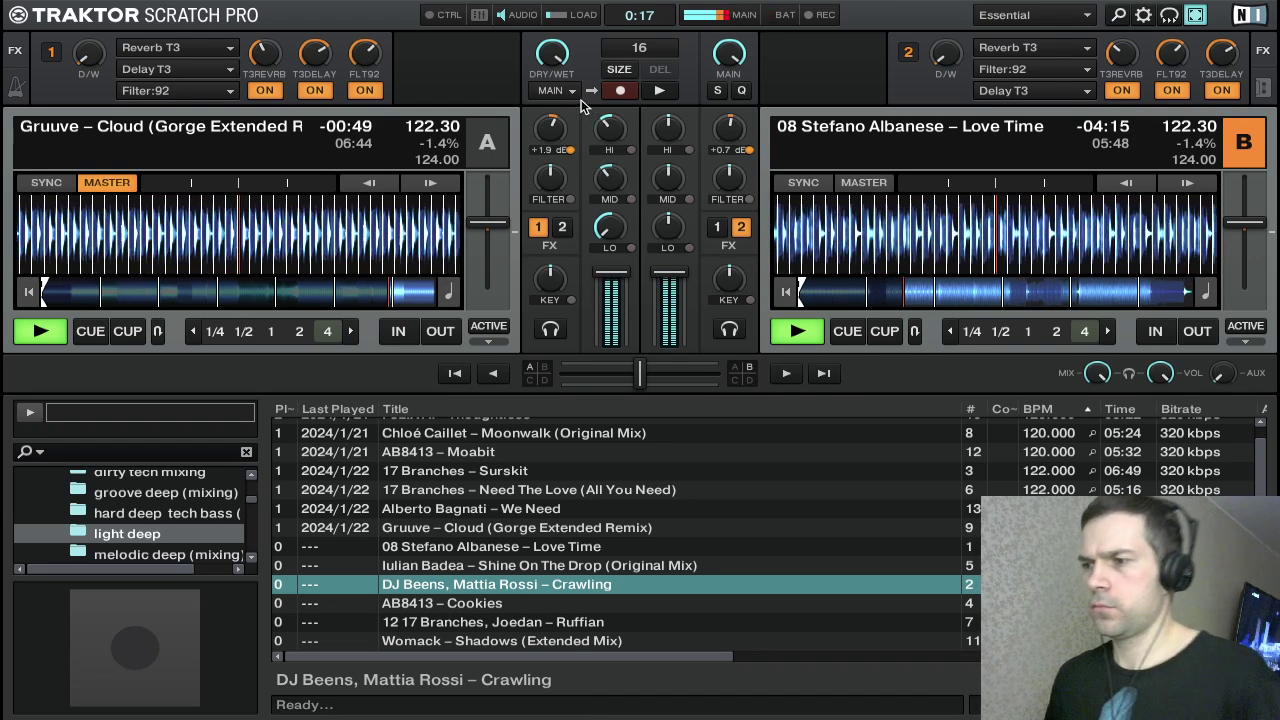
pyautogui.moveTo(605, 181); pyautogui.dragTo(606, 186)
pyautogui.moveTo(609, 139); pyautogui.dragTo(613, 188)
pyautogui.moveTo(610, 140)
pyautogui.mouseDown()
pyautogui.moveTo(617, 178)
pyautogui.moveTo(608, 148)
pyautogui.mouseUp()
pyautogui.moveTo(610, 176); pyautogui.dragTo(612, 180)
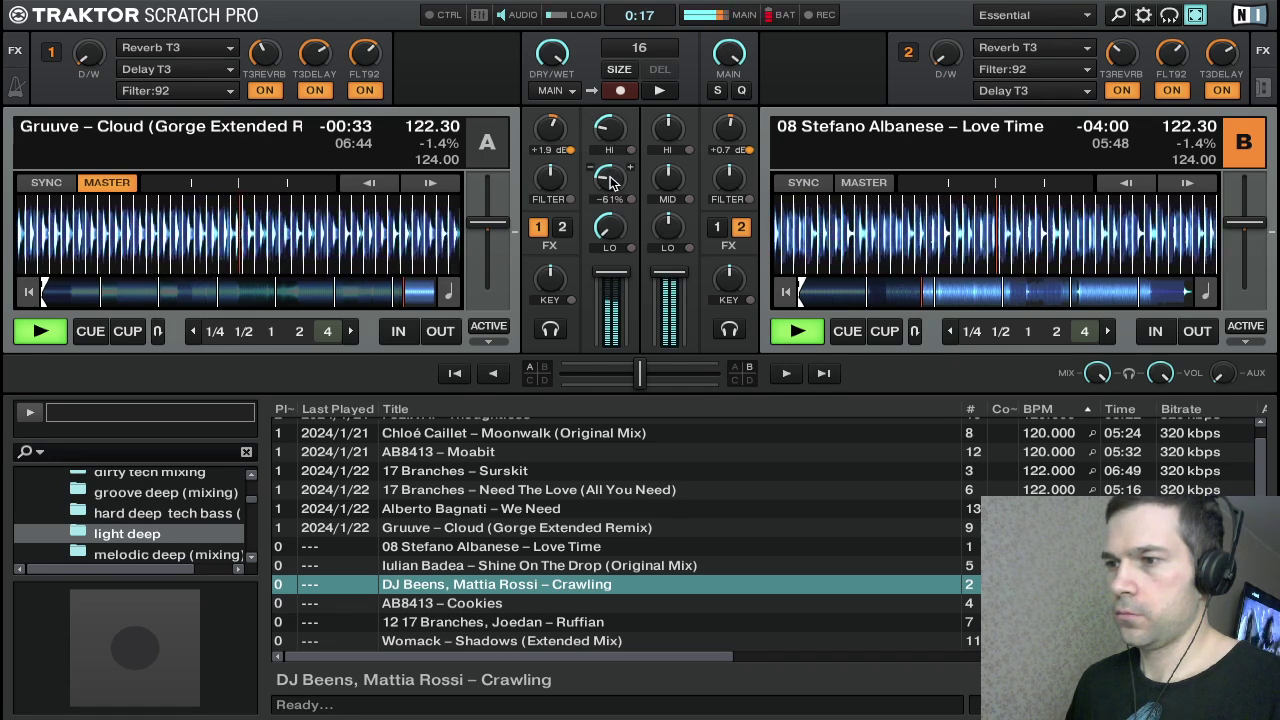
pyautogui.moveTo(608, 128); pyautogui.dragTo(608, 146)
pyautogui.moveTo(611, 270); pyautogui.dragTo(611, 341)
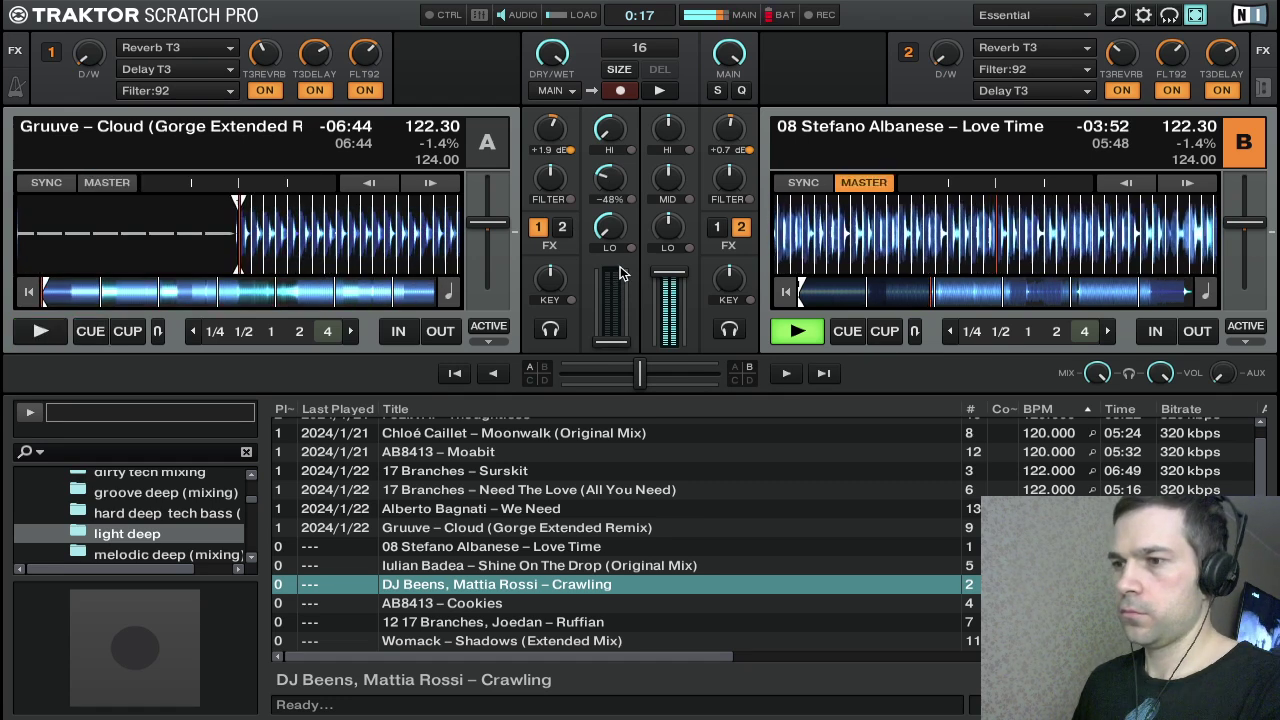
# Load Shine On The Drop (Original Mix) onto deck A and select AB8413 – Cookies in the track list
pyautogui.press('Down')
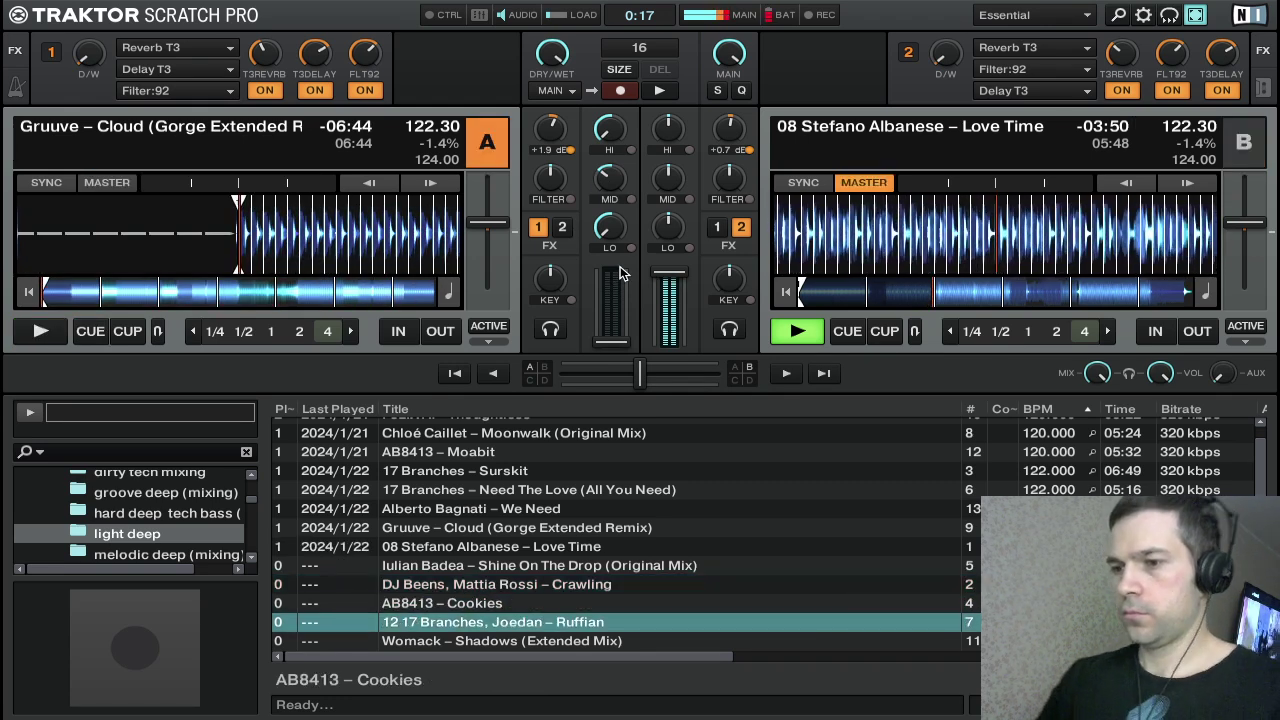
pyautogui.press('Down')
pyautogui.press('Down')
pyautogui.press('Up')
pyautogui.press('Up')
pyautogui.press('Up')
pyautogui.press('Up')
pyautogui.press('Down')
pyautogui.press('Down')
pyautogui.press('Down')
pyautogui.press('Down')
pyautogui.press('Up')
pyautogui.press('Up')
pyautogui.press('Up')
pyautogui.press('Up')
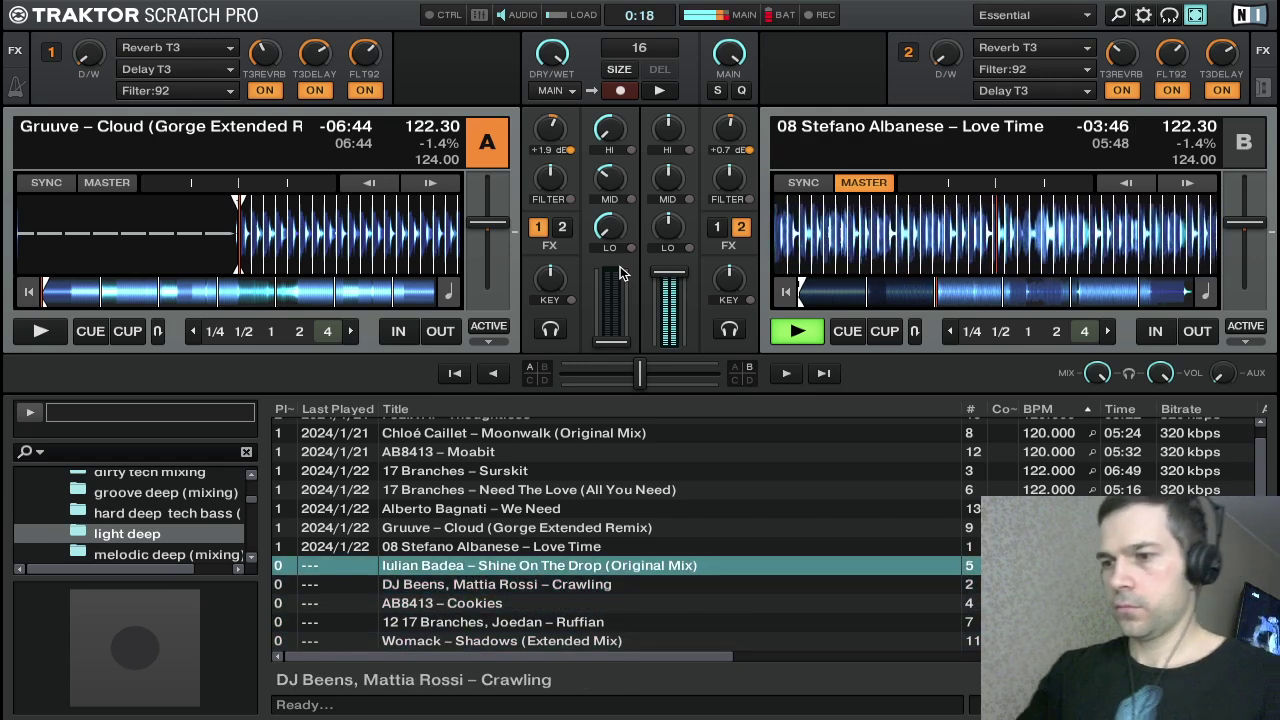
pyautogui.hotkey('ctrl', 'Left')
pyautogui.press('Down')
pyautogui.press('Down')
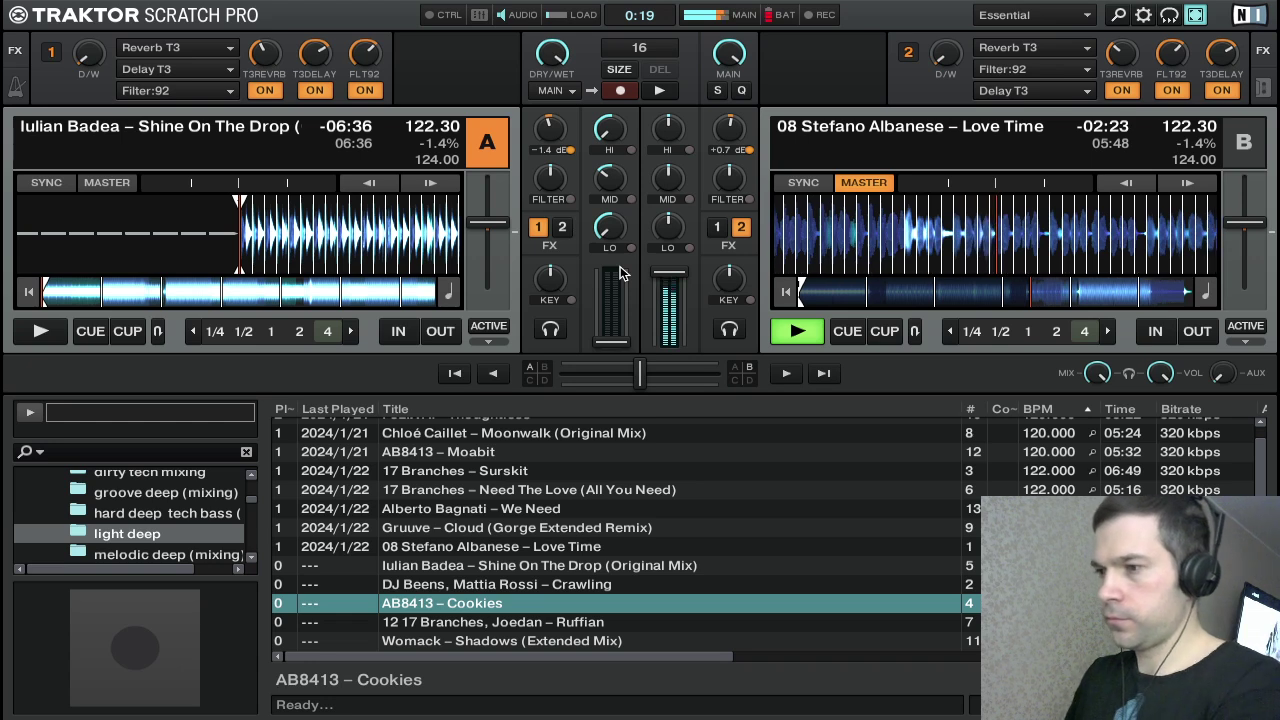
# Briefly raise effect unit 2's dry/wet amount to 62% on deck B and bring it back to zero
pyautogui.moveTo(938, 69)
pyautogui.mouseDown()
pyautogui.moveTo(928, 64)
pyautogui.moveTo(952, 61)
pyautogui.moveTo(952, 5)
pyautogui.moveTo(950, 60)
pyautogui.mouseUp()
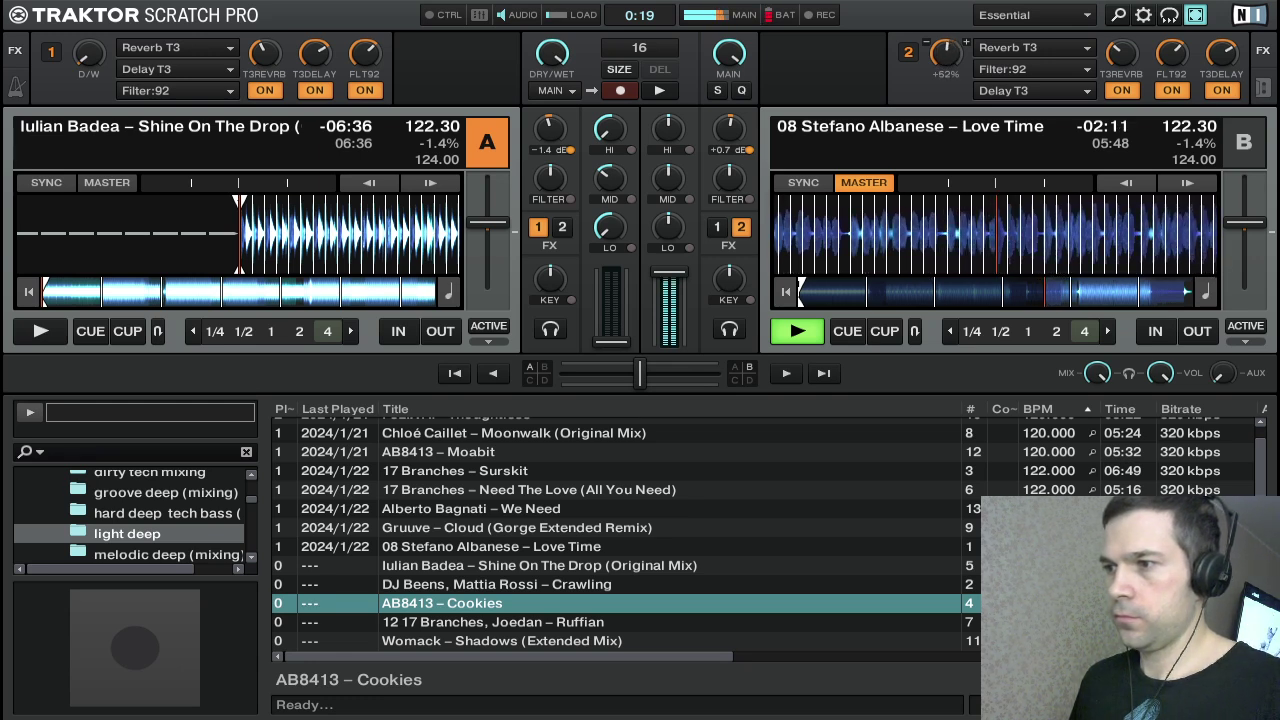
pyautogui.moveTo(938, 57); pyautogui.dragTo(940, 70)
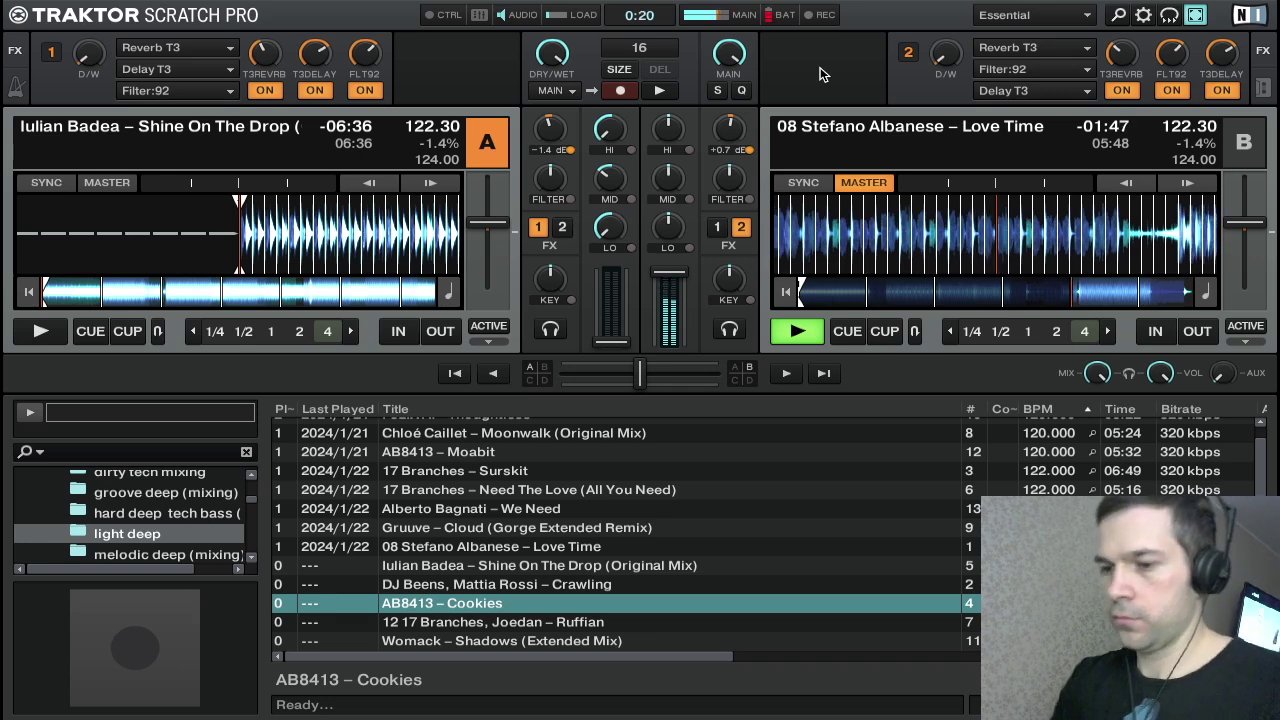
# Cue Shine On The Drop, start it on deck A in time with deck B, and raise its channel fader to full
pyautogui.press('c')
pyautogui.press('c')
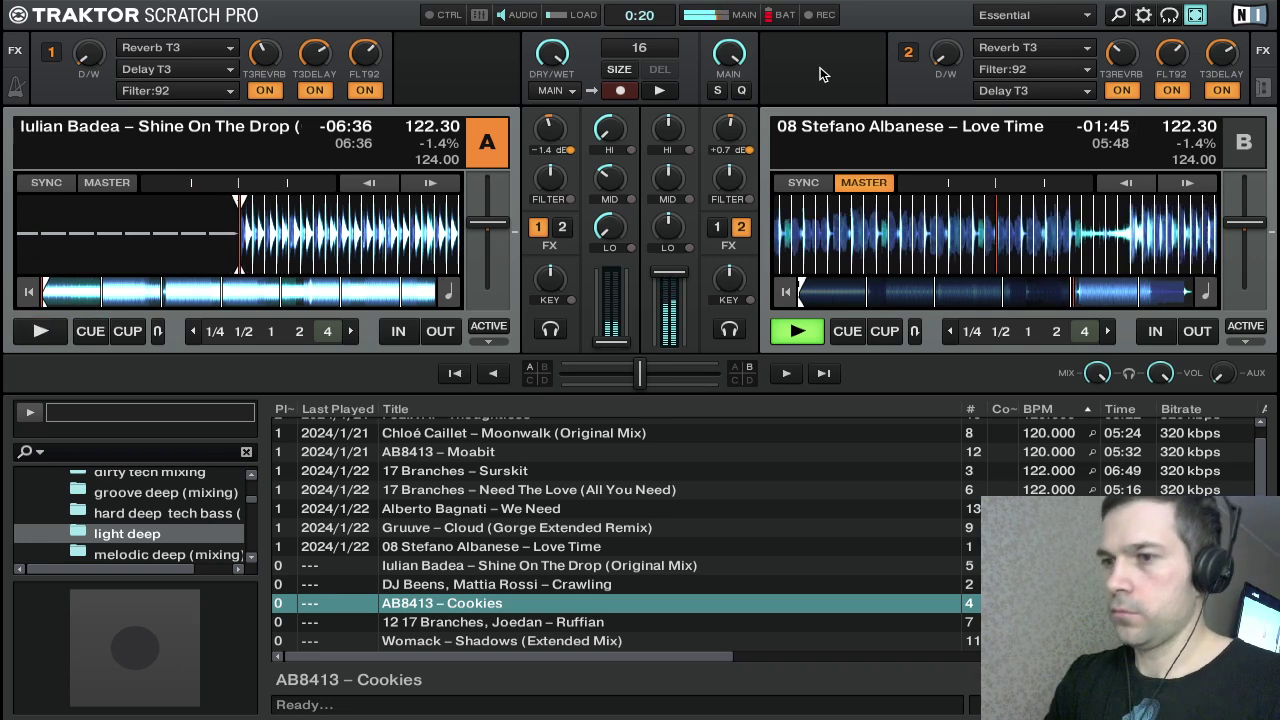
pyautogui.press('space')
pyautogui.press('c')
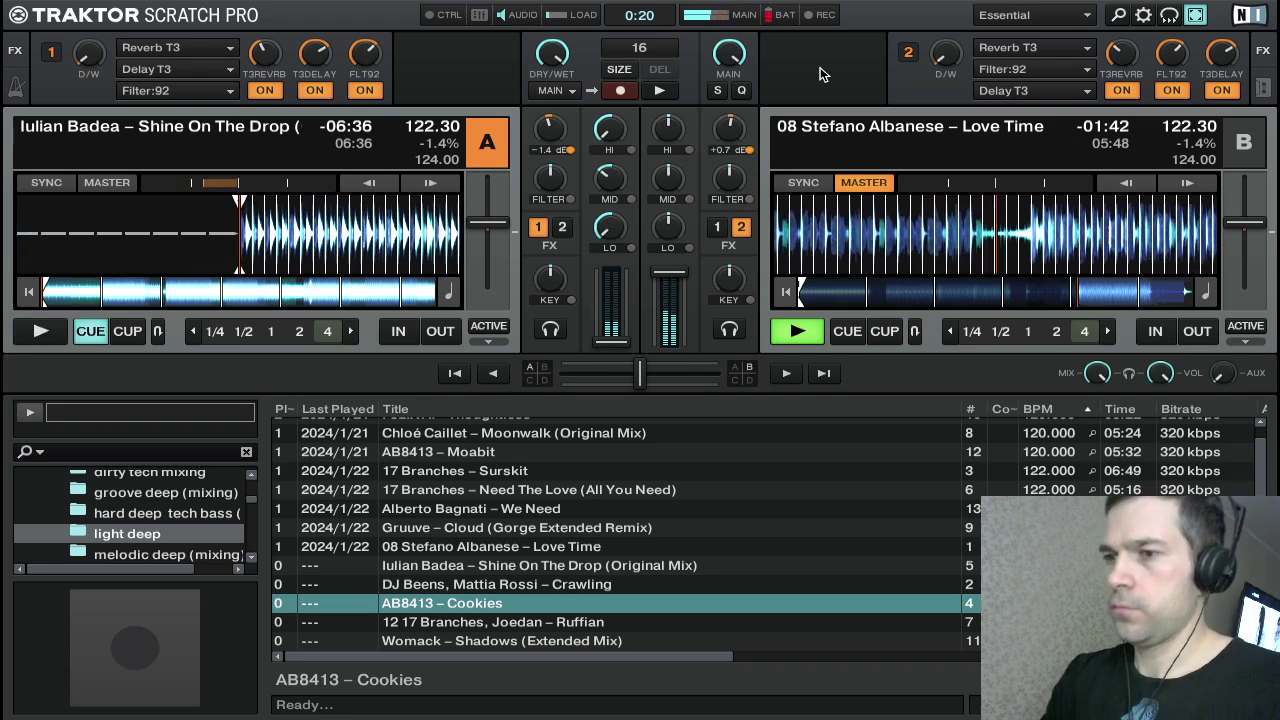
pyautogui.press('space')
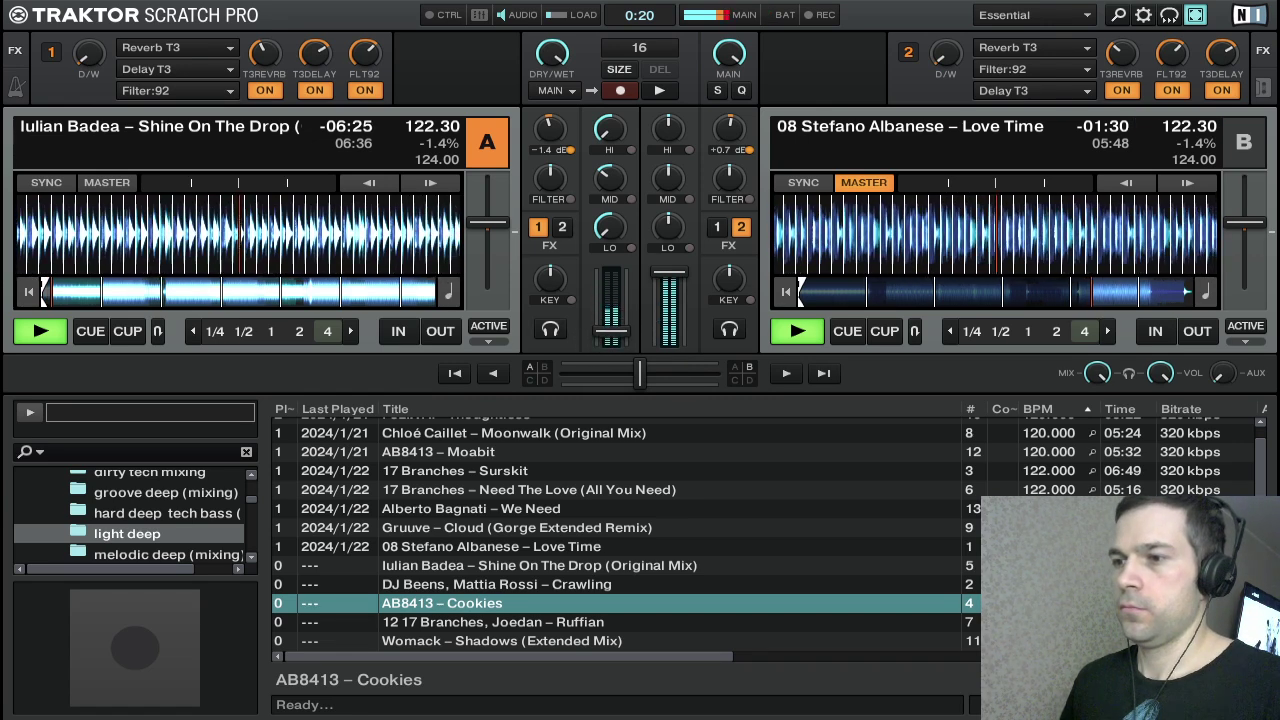
pyautogui.moveTo(606, 331); pyautogui.dragTo(616, 276)
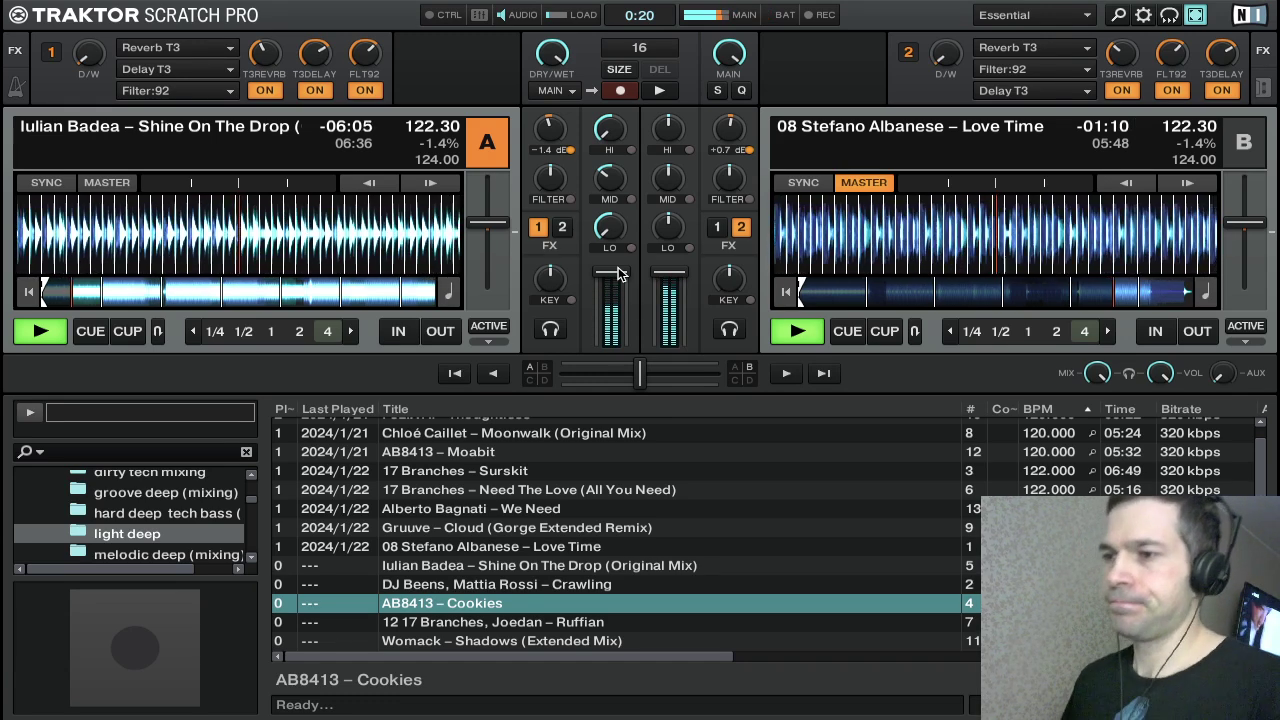
# Bring deck A's high, mid and low EQ up to 0% and fully cut deck B's low EQ
pyautogui.moveTo(613, 127); pyautogui.dragTo(613, 88)
pyautogui.moveTo(603, 140); pyautogui.dragTo(615, 130)
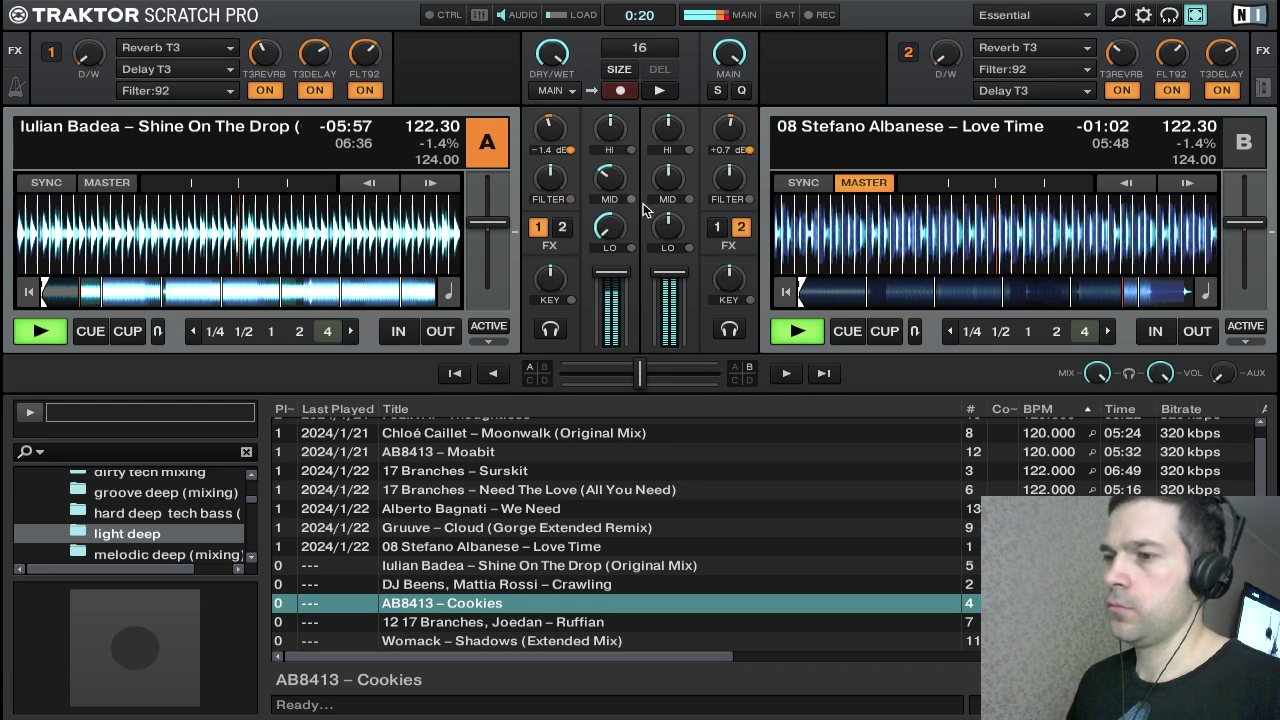
pyautogui.moveTo(625, 195); pyautogui.dragTo(608, 185)
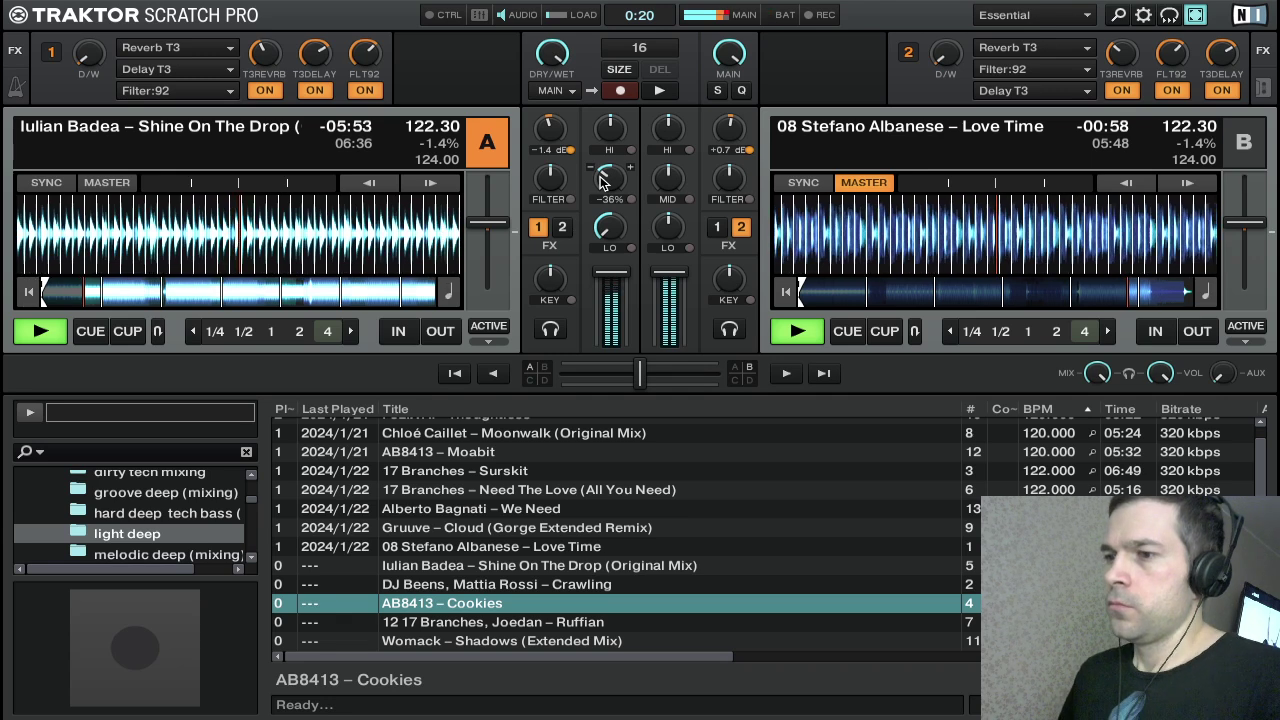
pyautogui.moveTo(610, 178)
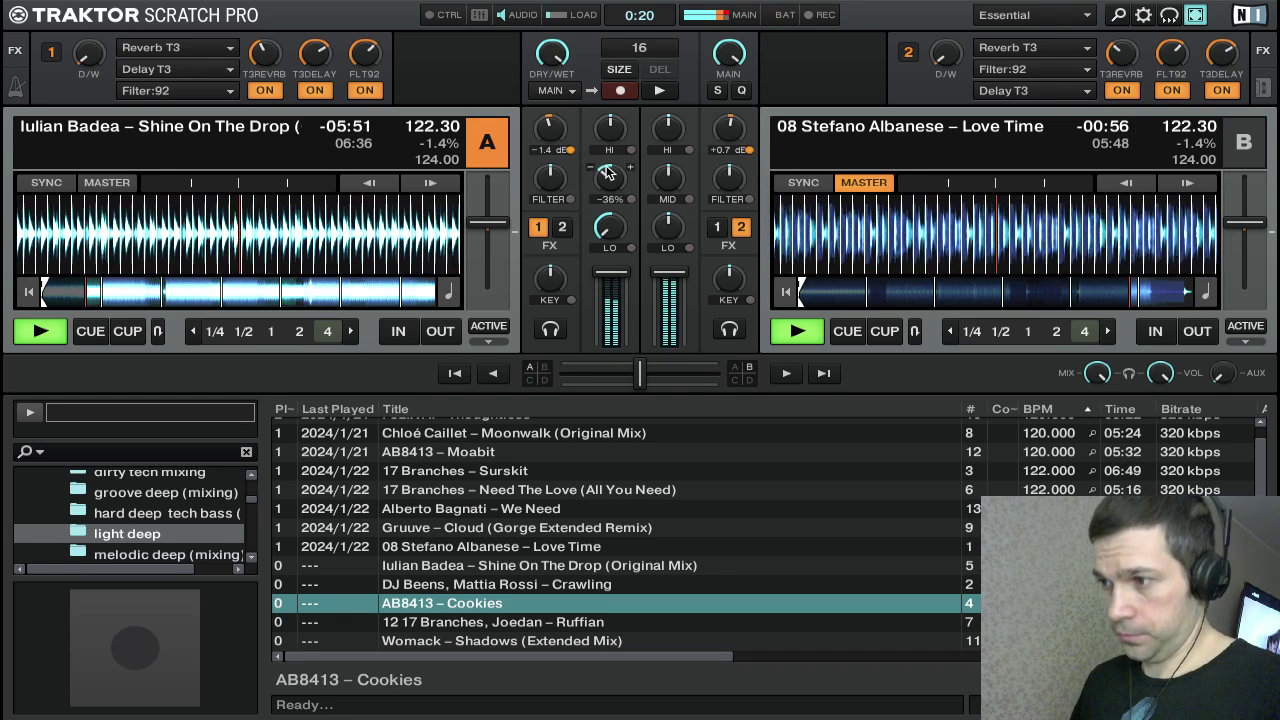
pyautogui.doubleClick(613, 182)
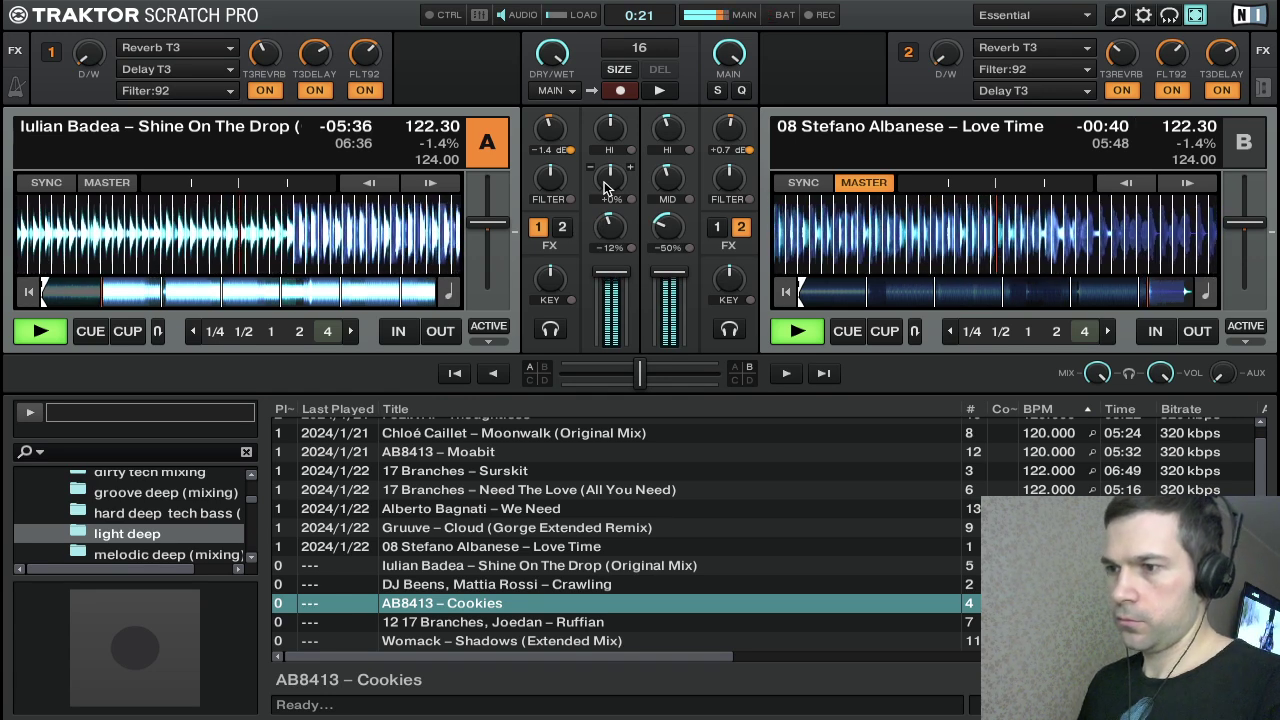
pyautogui.scroll(-3, 667, 234)
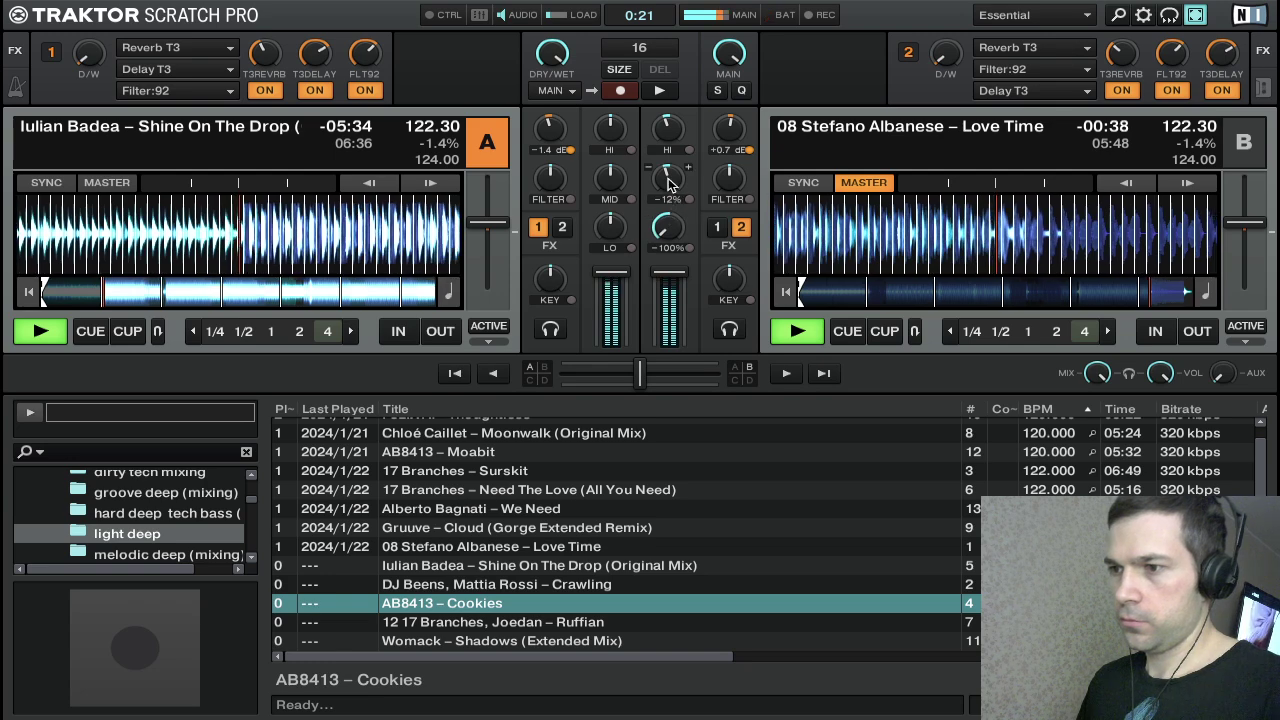
# Fade out Love Time on deck B by gradually cutting its mid and high EQ and lowering its channel fader to zero
pyautogui.scroll(-1, 668, 180)
pyautogui.scroll(-2, 666, 134)
pyautogui.scroll(-2, 663, 176)
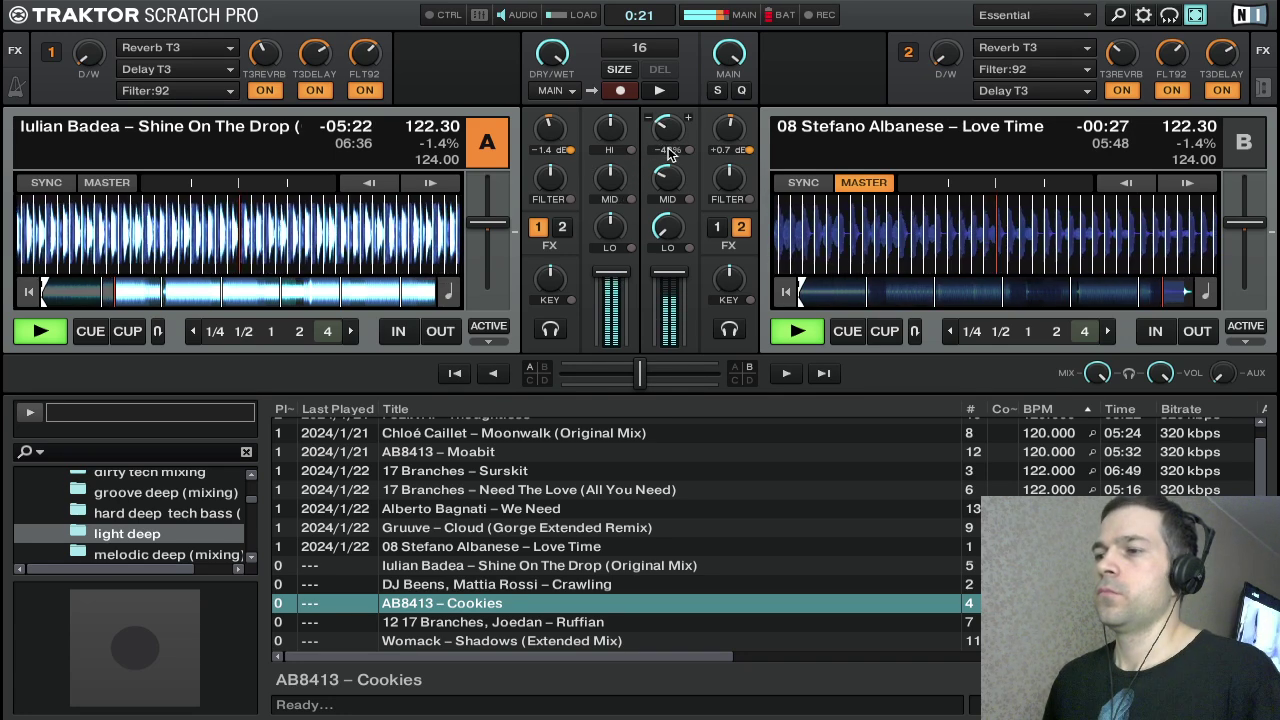
pyautogui.moveTo(669, 164)
pyautogui.mouseDown()
pyautogui.moveTo(665, 138)
pyautogui.moveTo(667, 186)
pyautogui.mouseUp()
pyautogui.moveTo(667, 127); pyautogui.dragTo(667, 136)
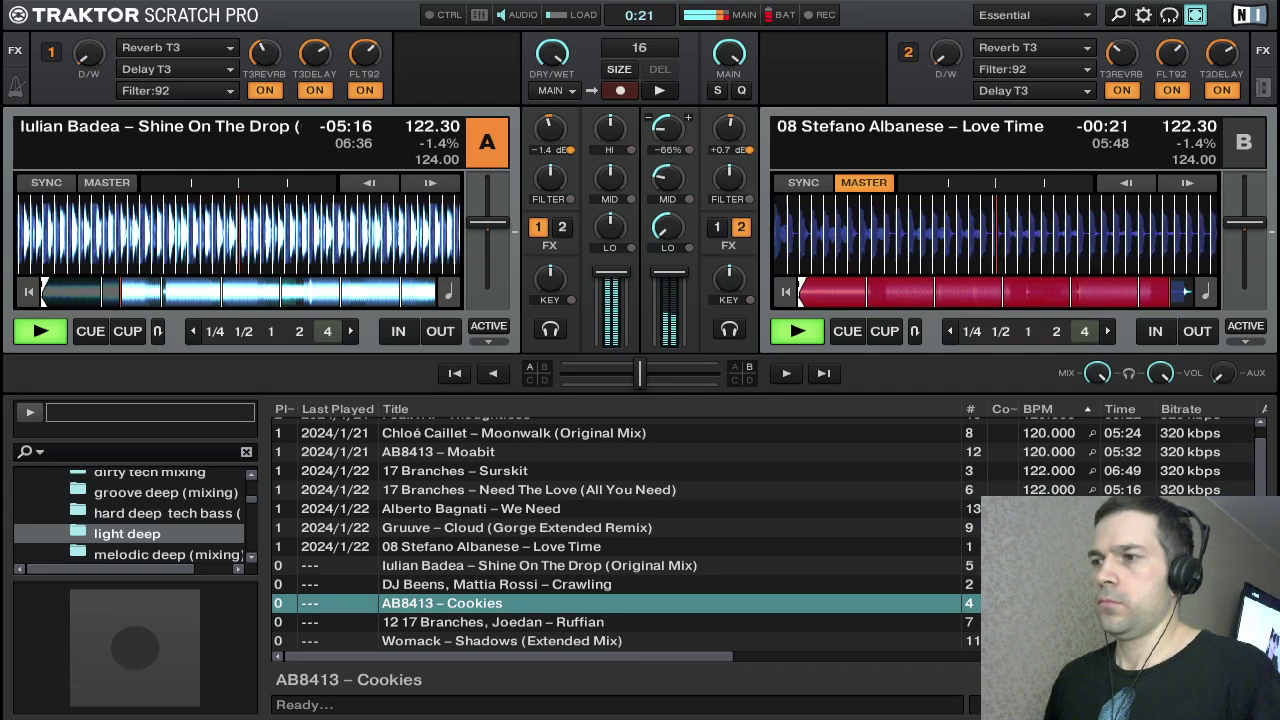
pyautogui.moveTo(667, 175); pyautogui.dragTo(667, 183)
pyautogui.moveTo(667, 129); pyautogui.dragTo(667, 137)
pyautogui.moveTo(677, 197); pyautogui.dragTo(657, 150)
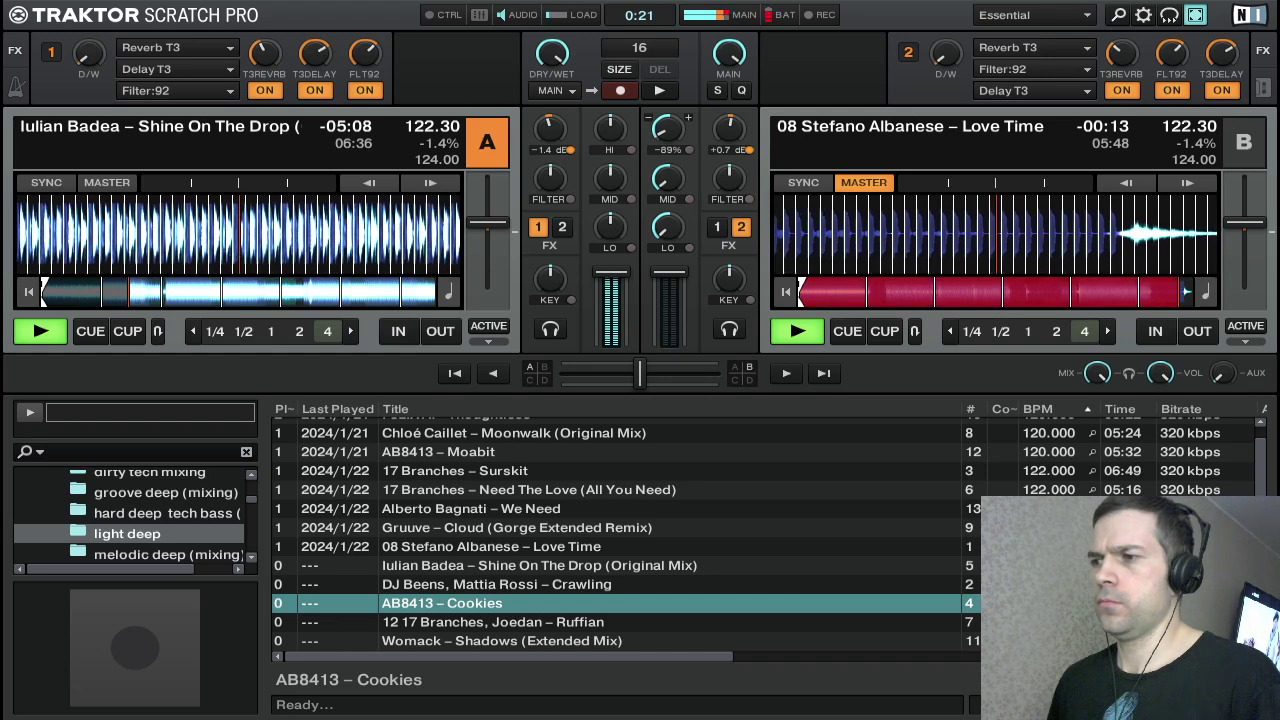
pyautogui.moveTo(669, 272); pyautogui.dragTo(669, 342)
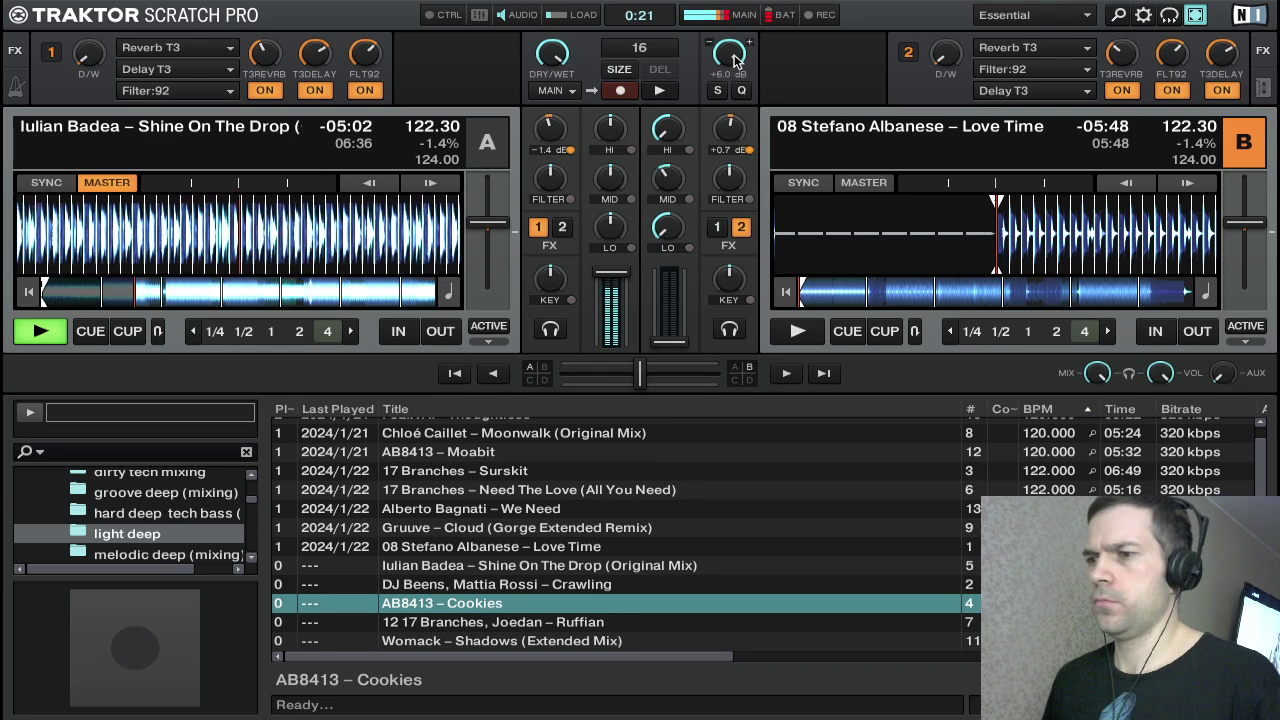
# Load DJ Beens, Mattia Rossi – Crawling onto deck B at 122.30 BPM and select 12 17 Branches, Joedan – Ruffian in the track list
pyautogui.press('Down')
pyautogui.press('Down')
pyautogui.press('Up')
pyautogui.press('Up')
pyautogui.press('Down')
pyautogui.press('Down')
pyautogui.press('Up')
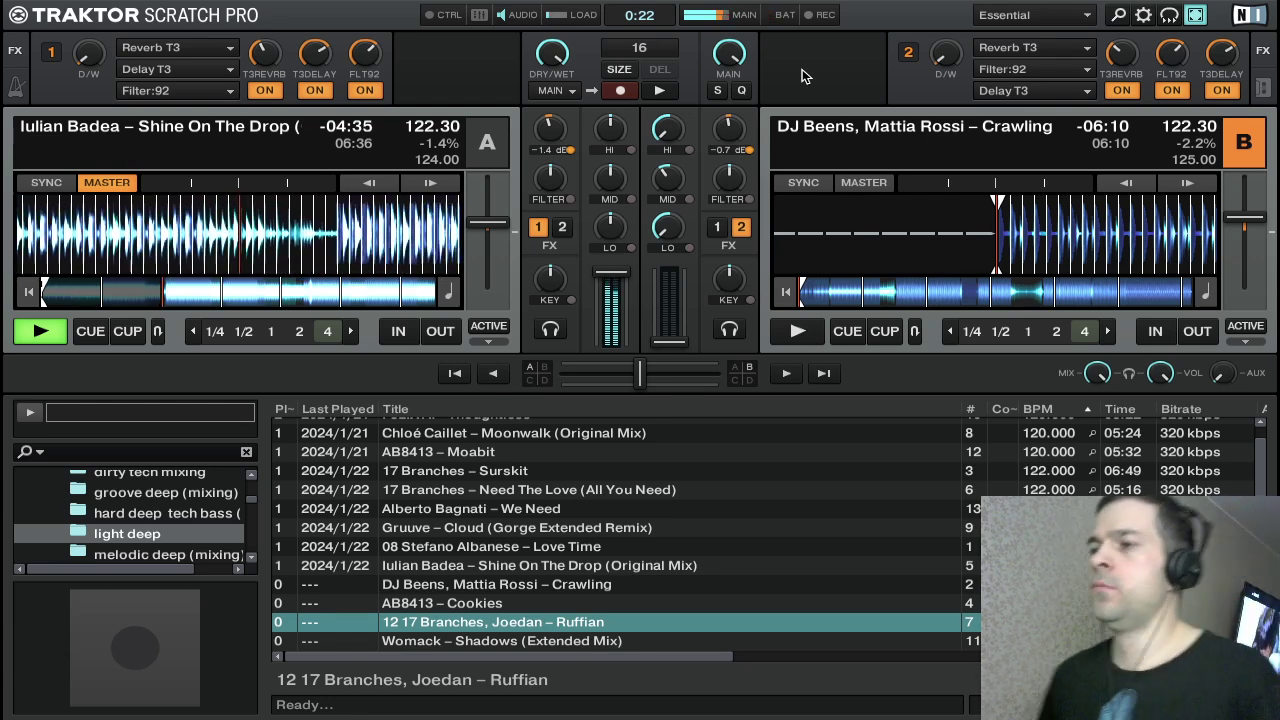
pyautogui.hotkey('ctrl', 'Right')
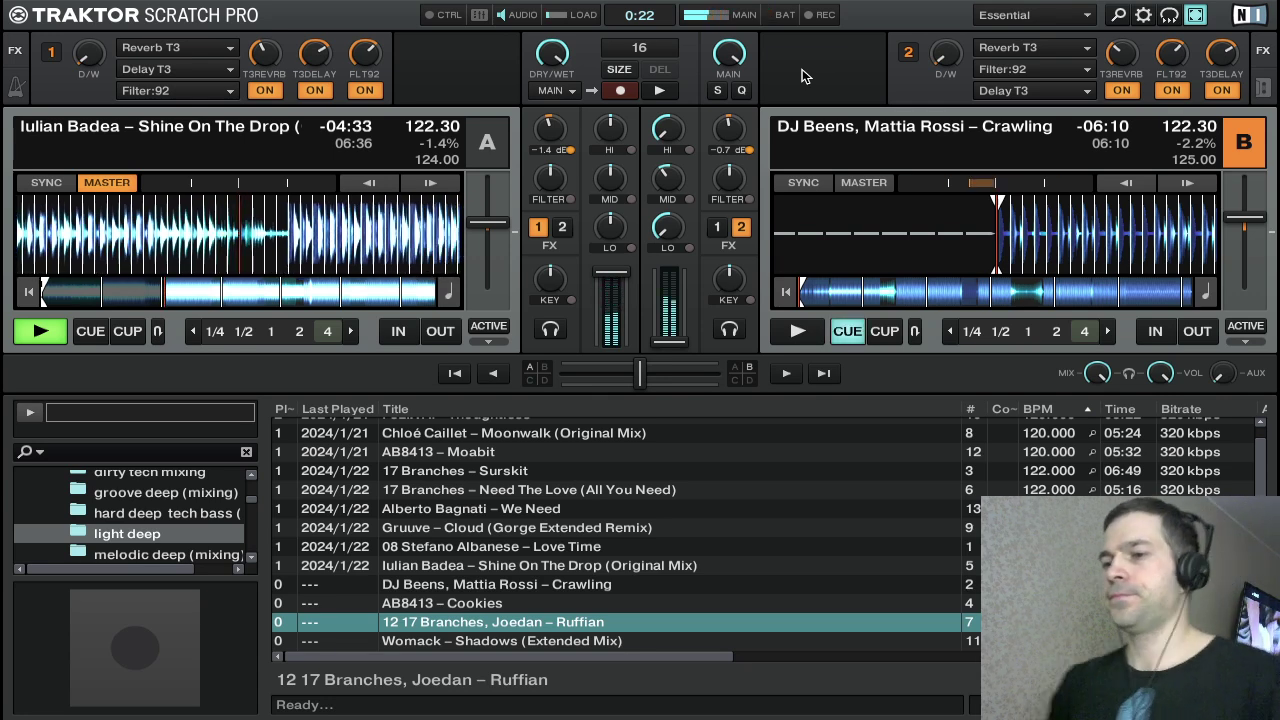
pyautogui.hotkey('ctrl', 'Right')
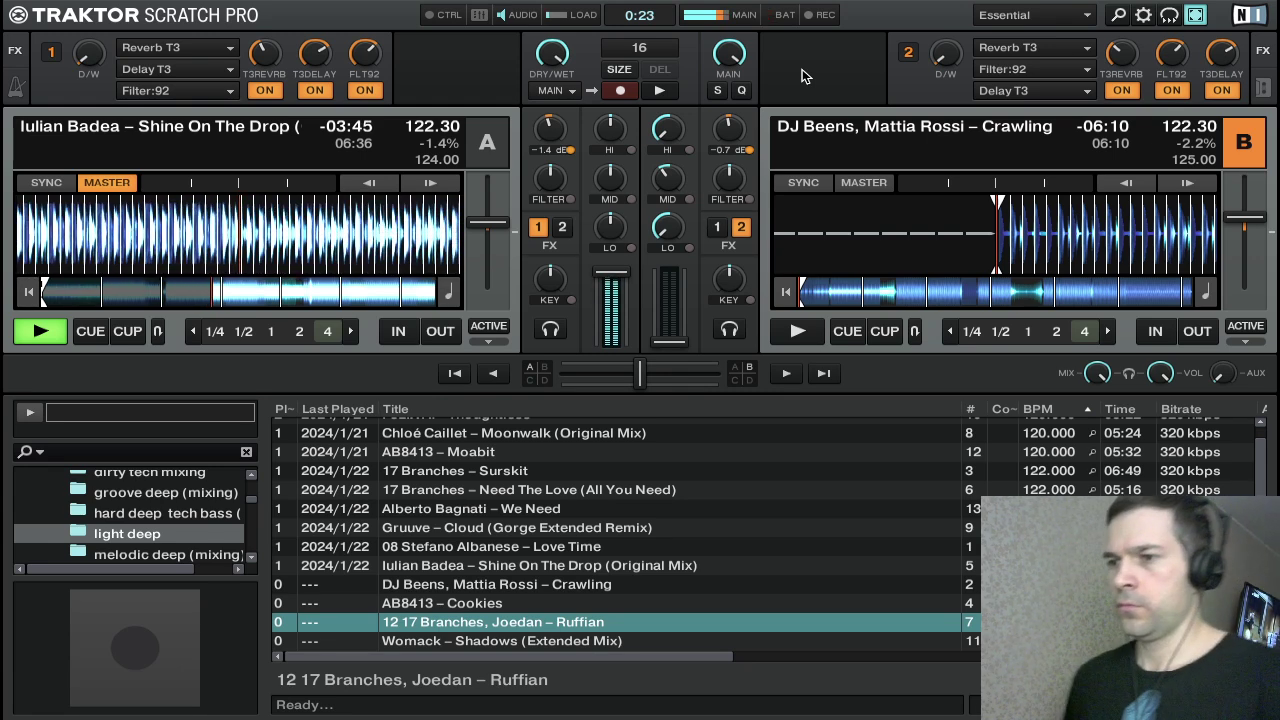
# Start Crawling on deck B in time with deck A, nudge it into sync, and raise its channel fader to full
pyautogui.press('c')
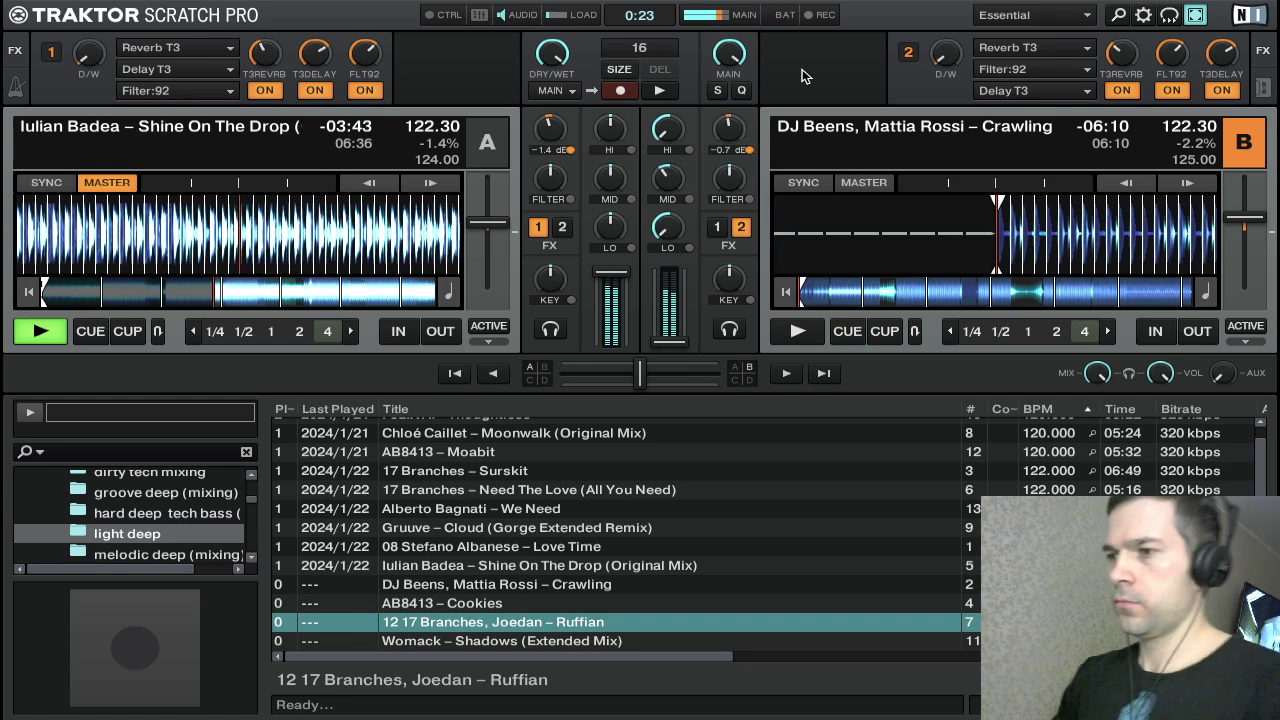
pyautogui.press('space')
pyautogui.press('Right')
pyautogui.press('Right')
pyautogui.press('Right')
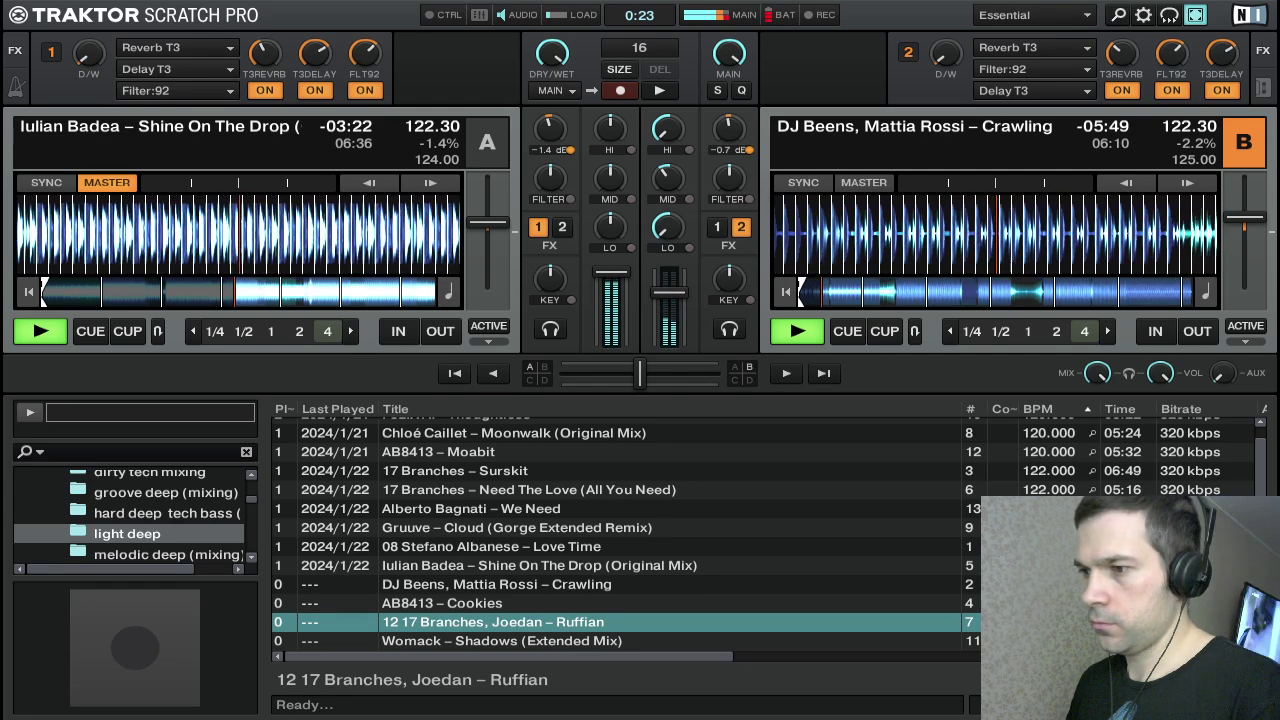
pyautogui.moveTo(669, 293); pyautogui.dragTo(670, 273)
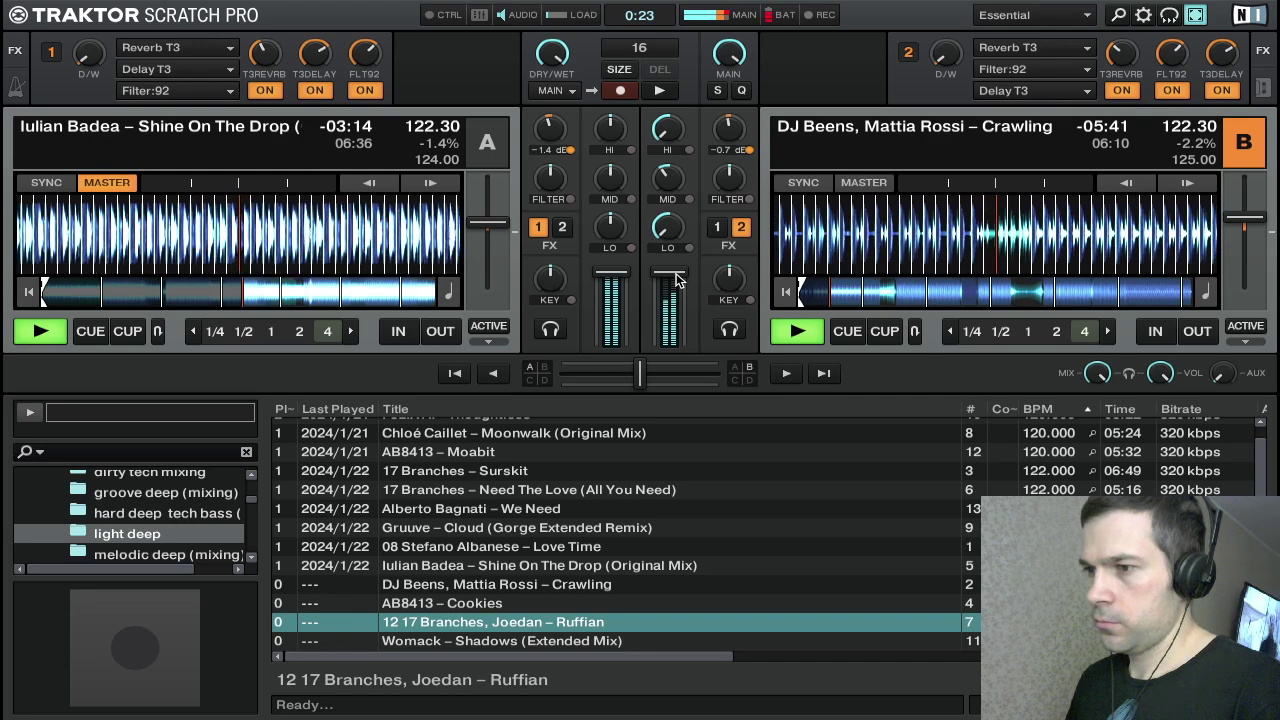
# Set deck B's gain to 0.0 dB and bring its high, mid and low EQ up to 0%
pyautogui.scroll(8, 668, 132)
pyautogui.moveTo(670, 129); pyautogui.dragTo(670, 119)
pyautogui.doubleClick(723, 132)
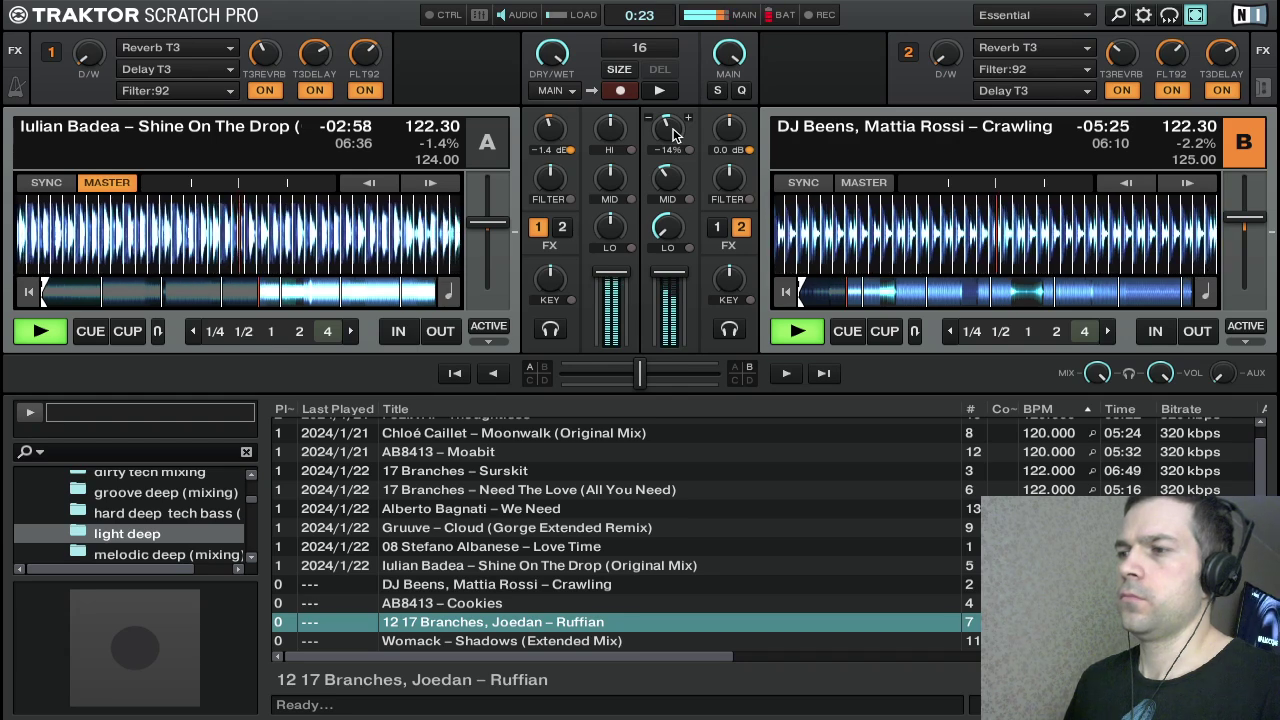
pyautogui.moveTo(674, 175); pyautogui.dragTo(676, 192)
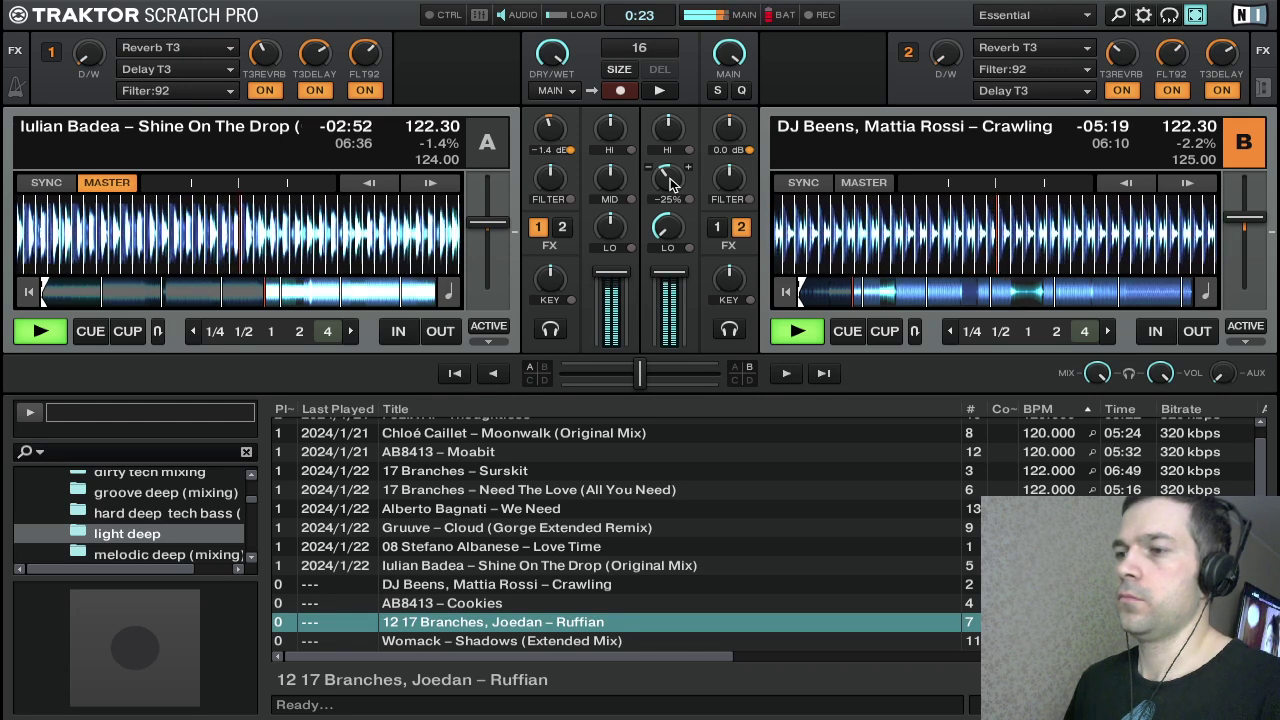
pyautogui.moveTo(670, 183); pyautogui.dragTo(675, 178)
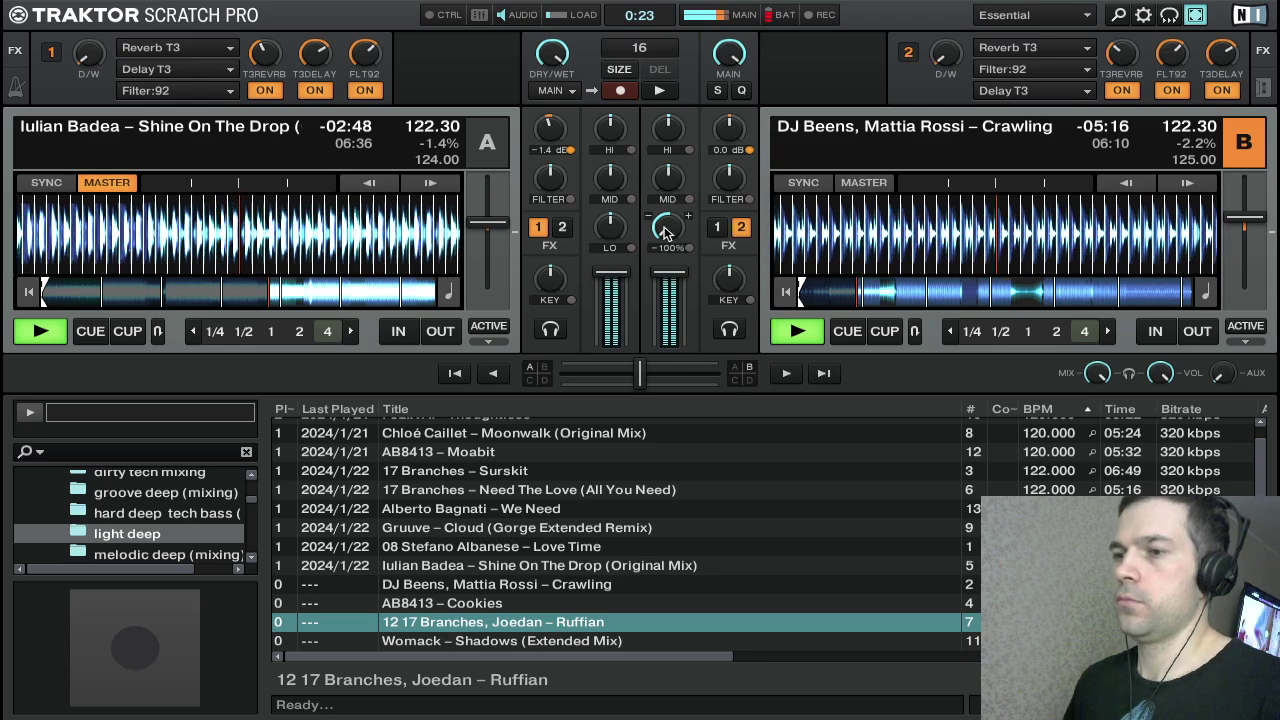
pyautogui.moveTo(674, 230)
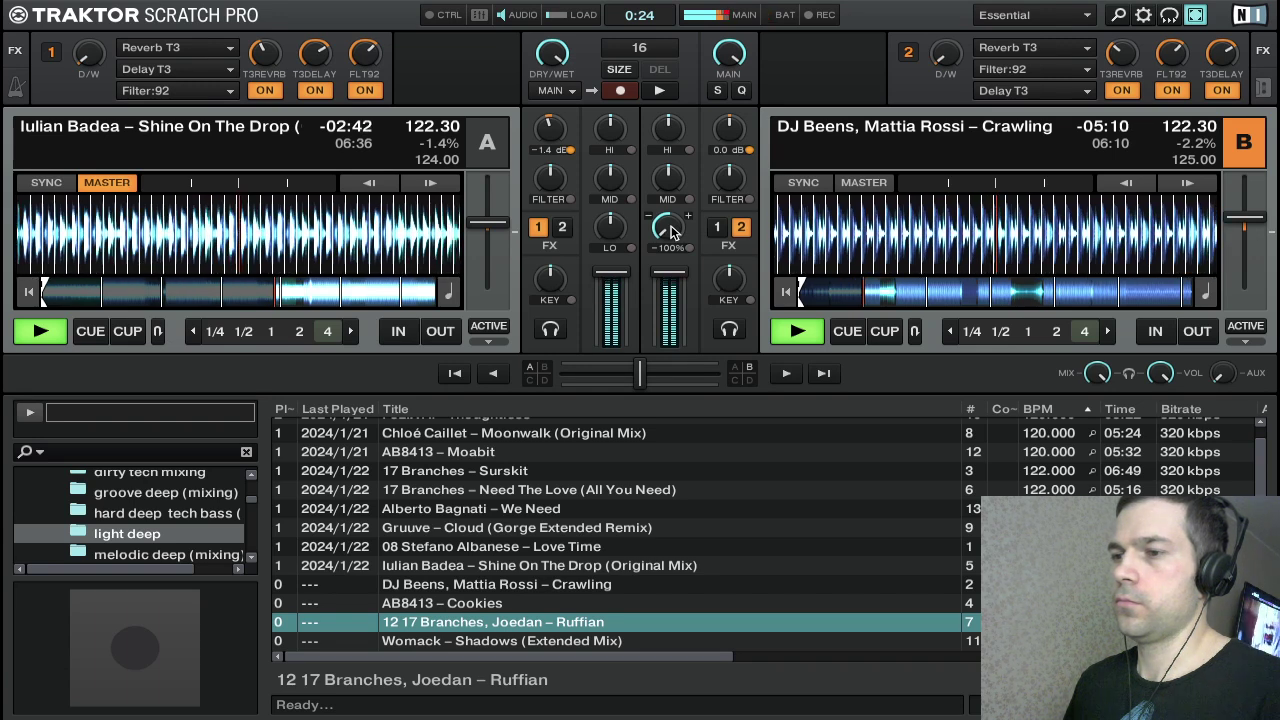
pyautogui.moveTo(668, 228); pyautogui.dragTo(668, 194)
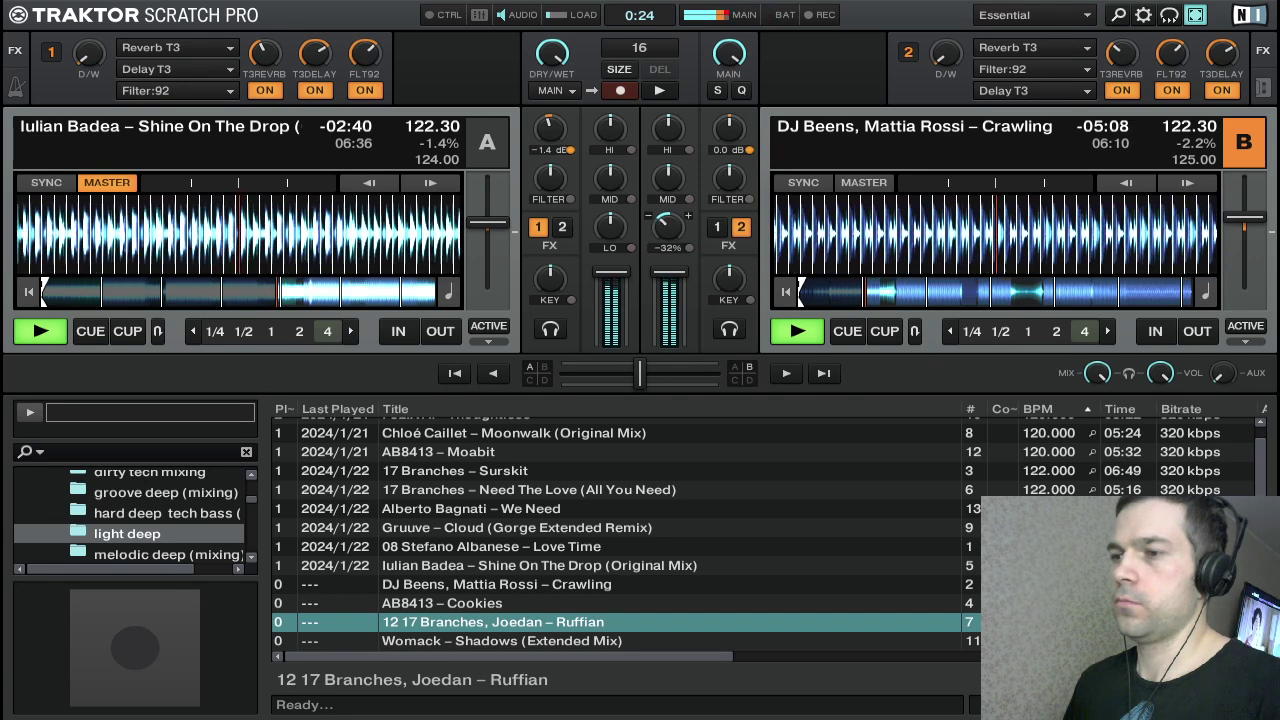
pyautogui.doubleClick(670, 227)
# Fade out Shine On The Drop on deck A by cutting its low, mid and high EQ and lowering its channel fader to zero
pyautogui.moveTo(609, 223); pyautogui.dragTo(609, 238)
pyautogui.moveTo(612, 184); pyautogui.dragTo(612, 228)
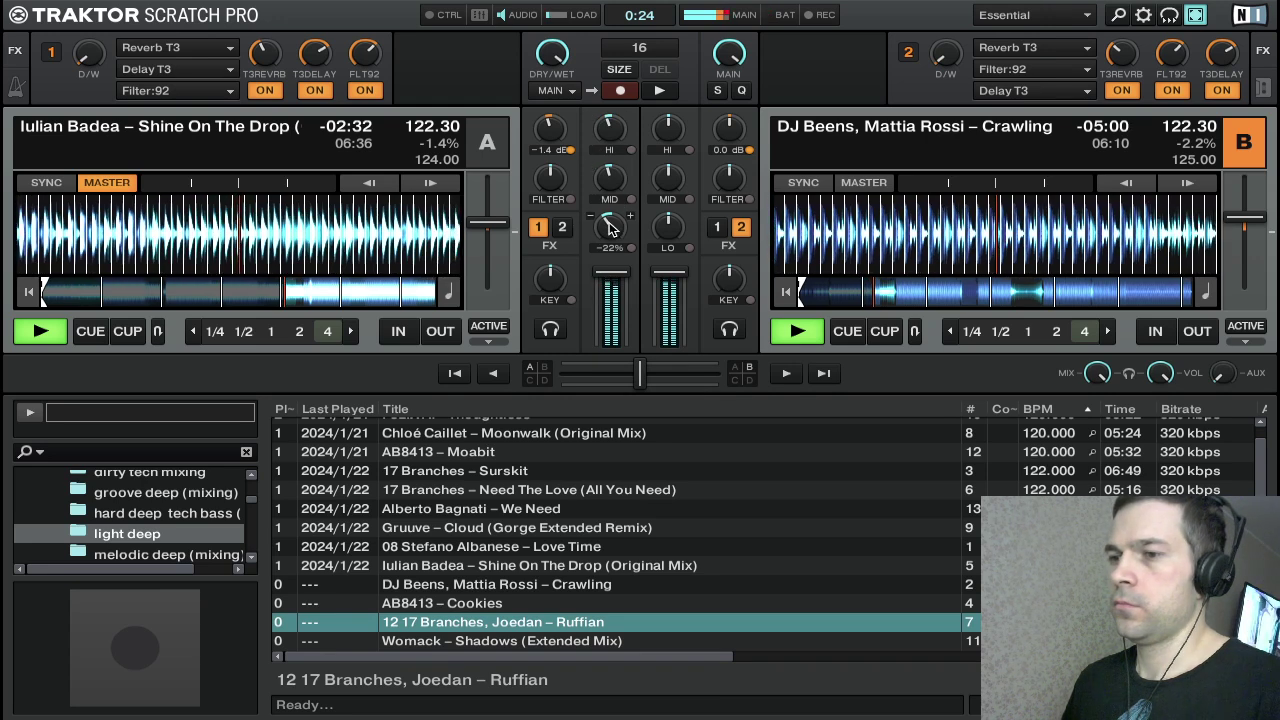
pyautogui.moveTo(609, 184); pyautogui.dragTo(609, 189)
pyautogui.moveTo(610, 135); pyautogui.dragTo(609, 226)
pyautogui.moveTo(609, 176); pyautogui.dragTo(610, 148)
pyautogui.moveTo(609, 224); pyautogui.dragTo(605, 240)
pyautogui.moveTo(604, 190); pyautogui.dragTo(604, 198)
pyautogui.moveTo(607, 137); pyautogui.dragTo(606, 188)
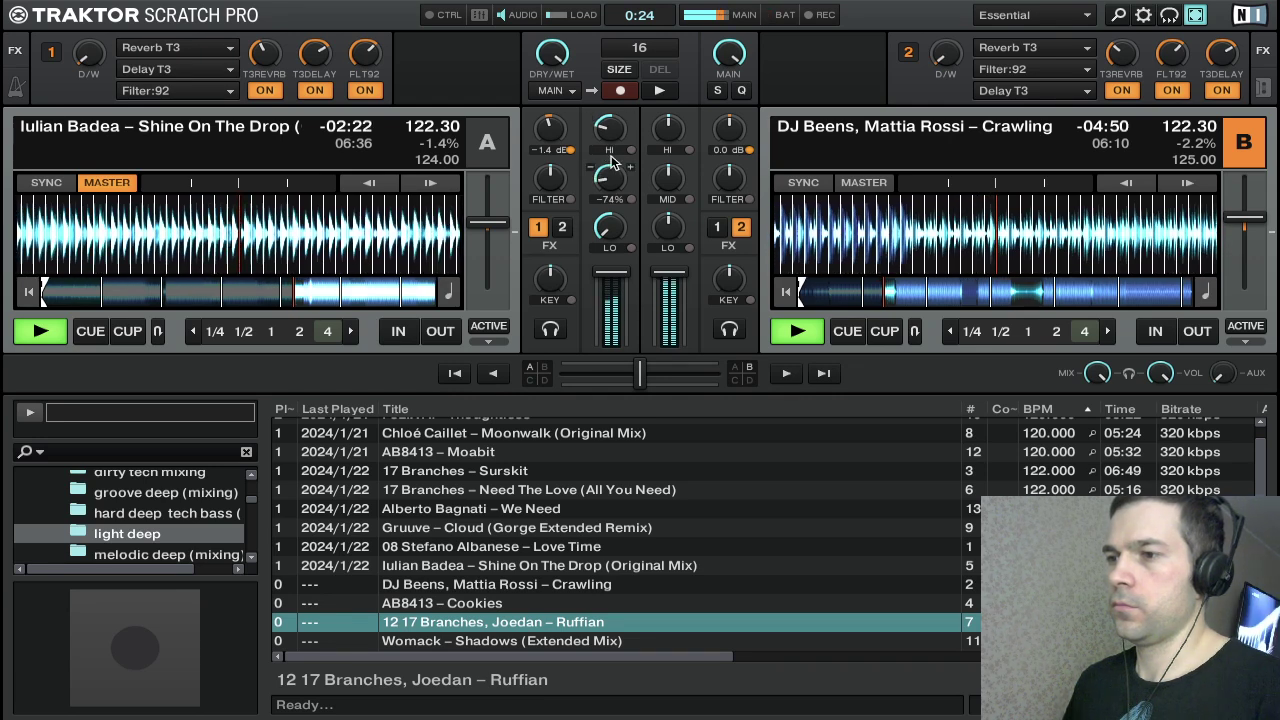
pyautogui.moveTo(613, 136); pyautogui.dragTo(612, 151)
pyautogui.moveTo(620, 277); pyautogui.dragTo(620, 343)
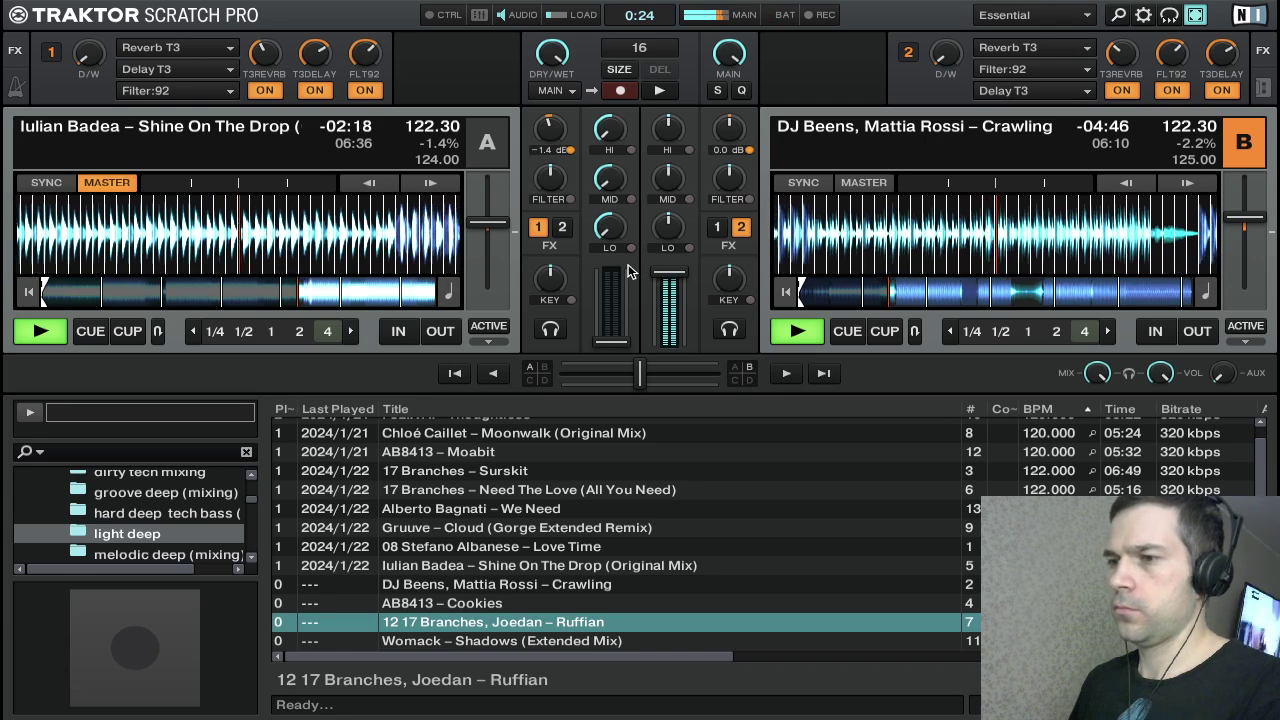
# Stop deck A and load AB8413 – Cookies onto it
pyautogui.press('space')
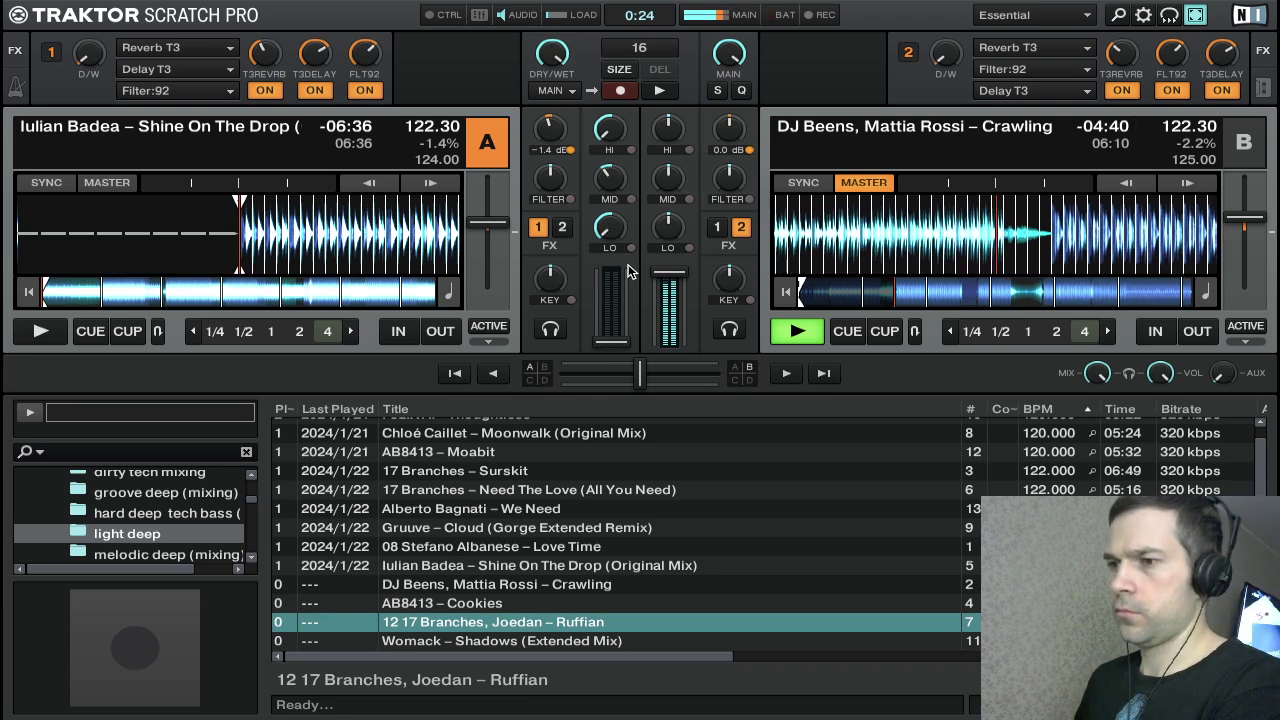
pyautogui.press('Down')
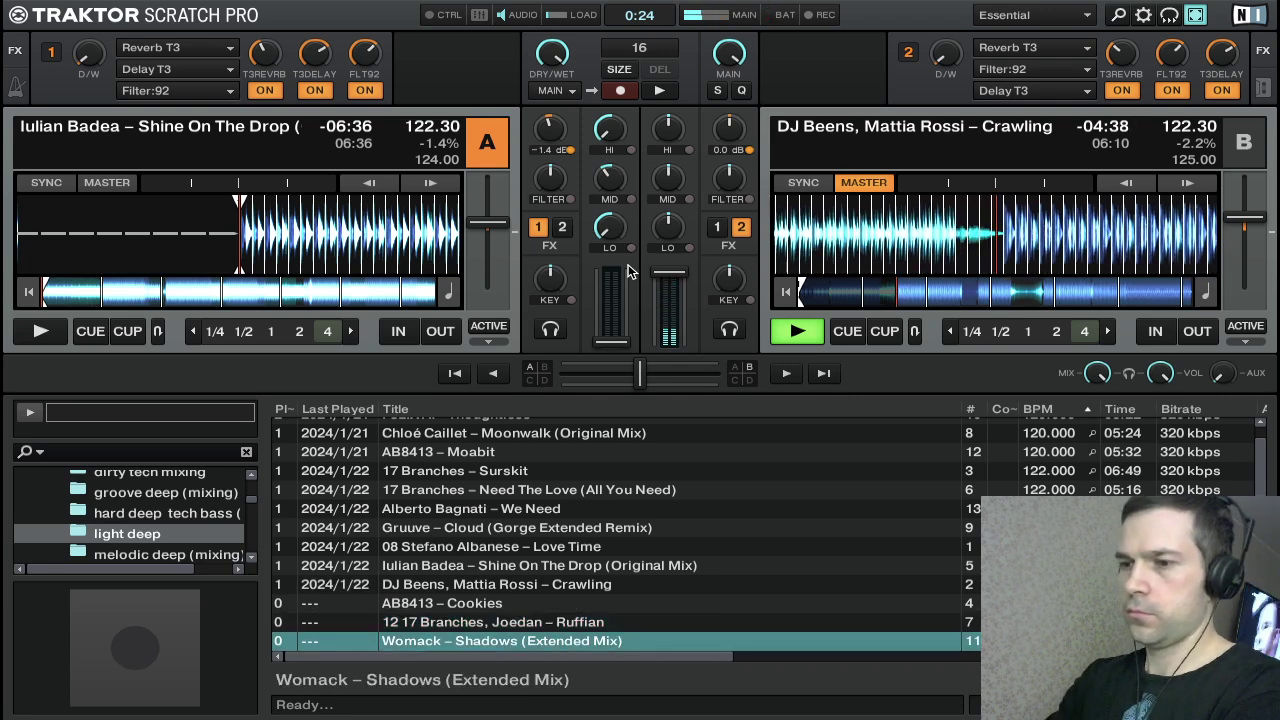
pyautogui.press('Up')
pyautogui.press('Up')
pyautogui.hotkey('ctrl', 'Left')
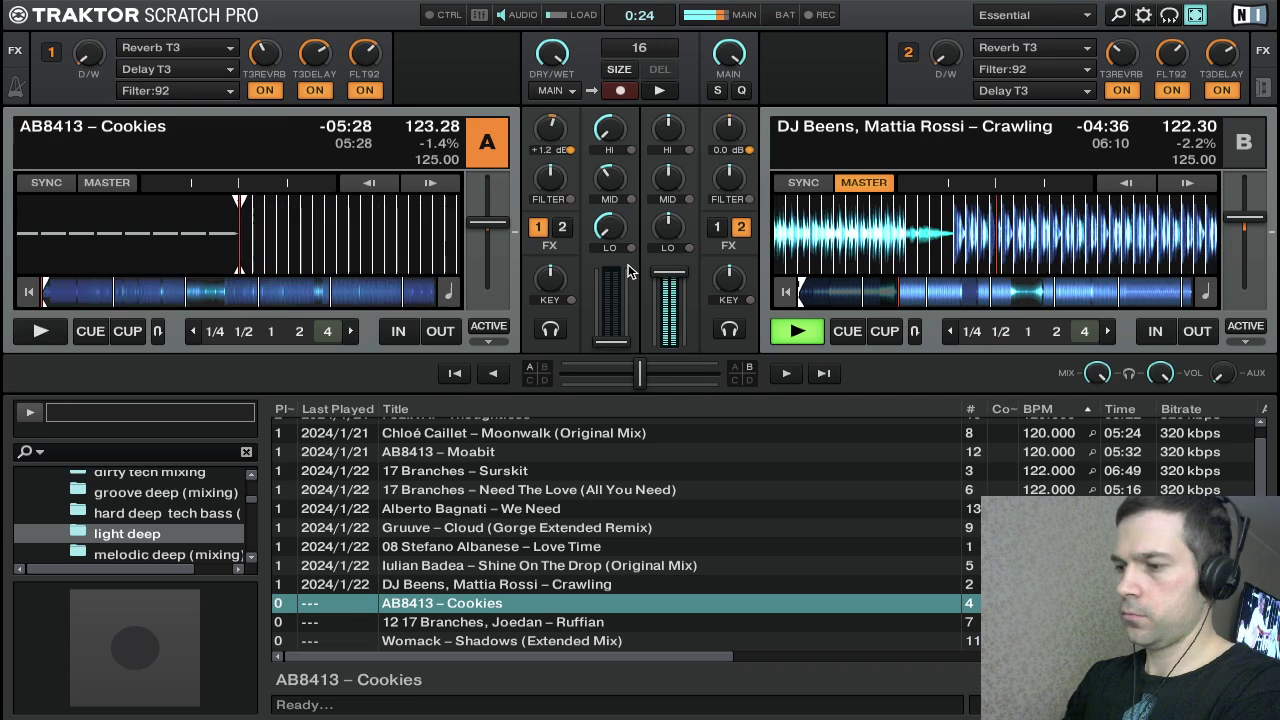
# Highlight 12 17 Branches, Joedan – Ruffian in the playlist and match deck A's tempo to 122.30 BPM
pyautogui.press('Down')
pyautogui.press('Down')
pyautogui.press('Up')
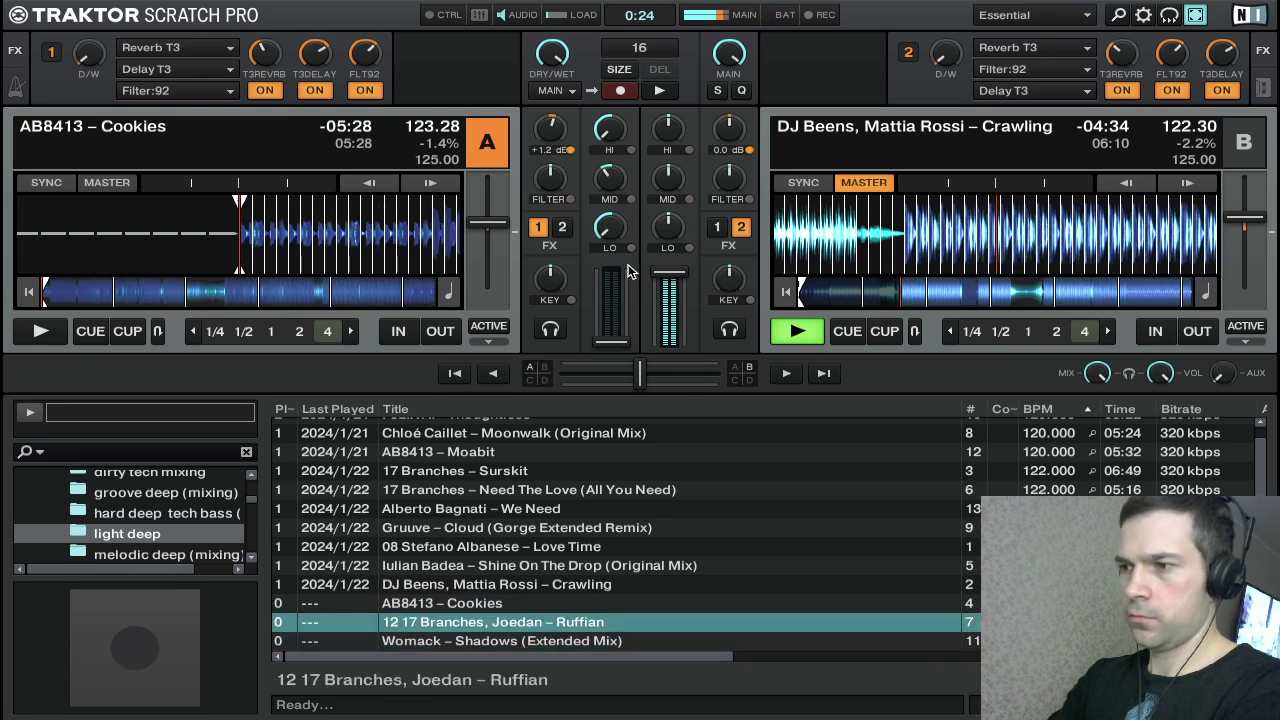
pyautogui.press('s')
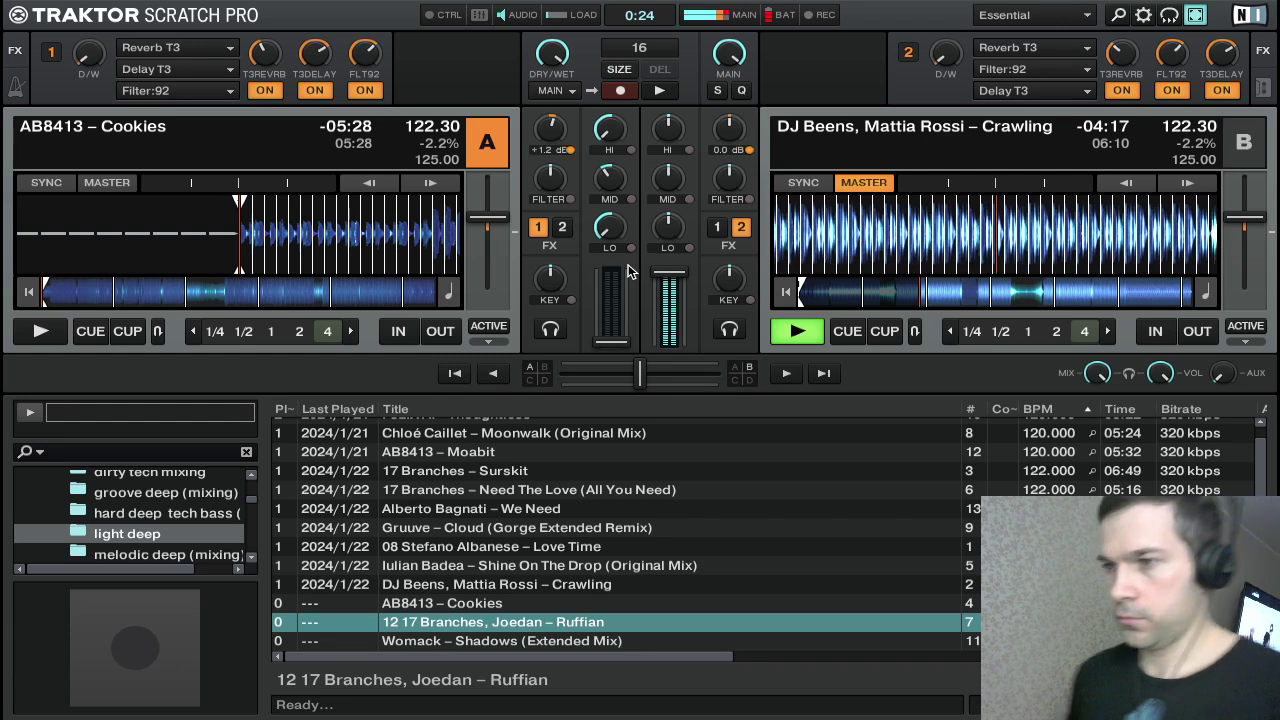
# Try starting Cookies on deck A on the beat of deck B, going back to its cue point after the attempts
pyautogui.press('c')
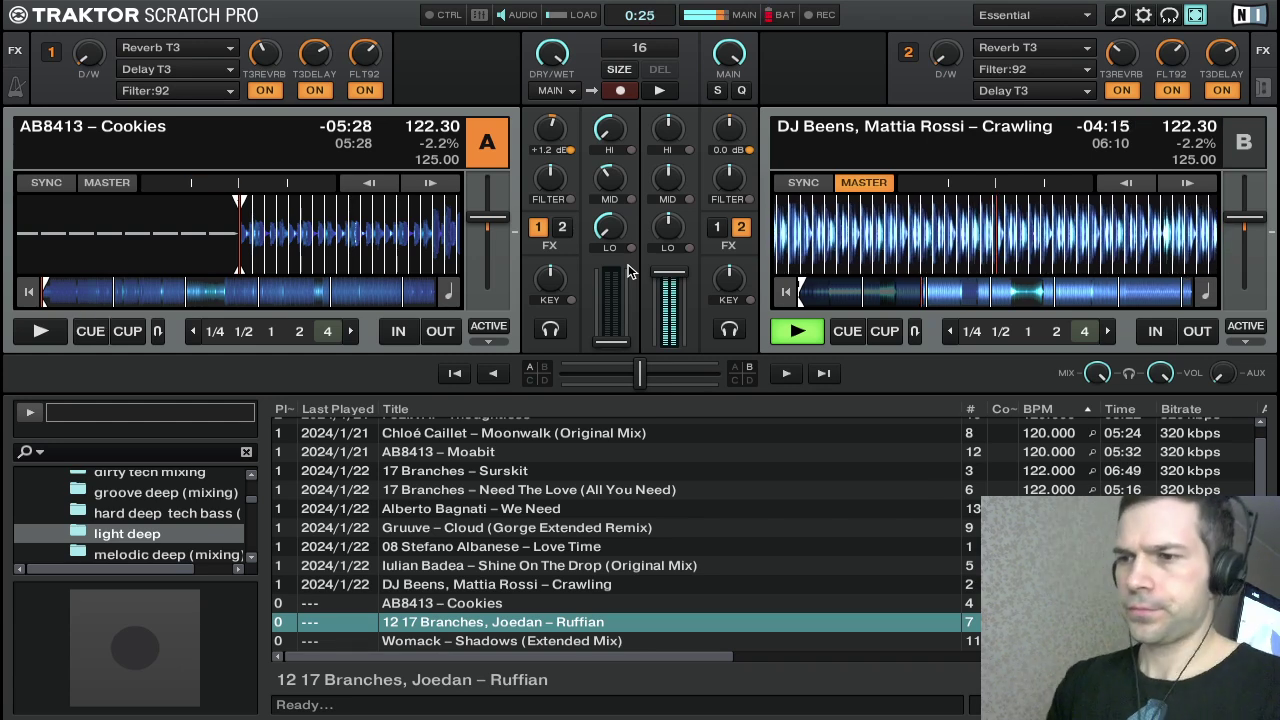
pyautogui.press('c')
pyautogui.press('c')
pyautogui.press('space')
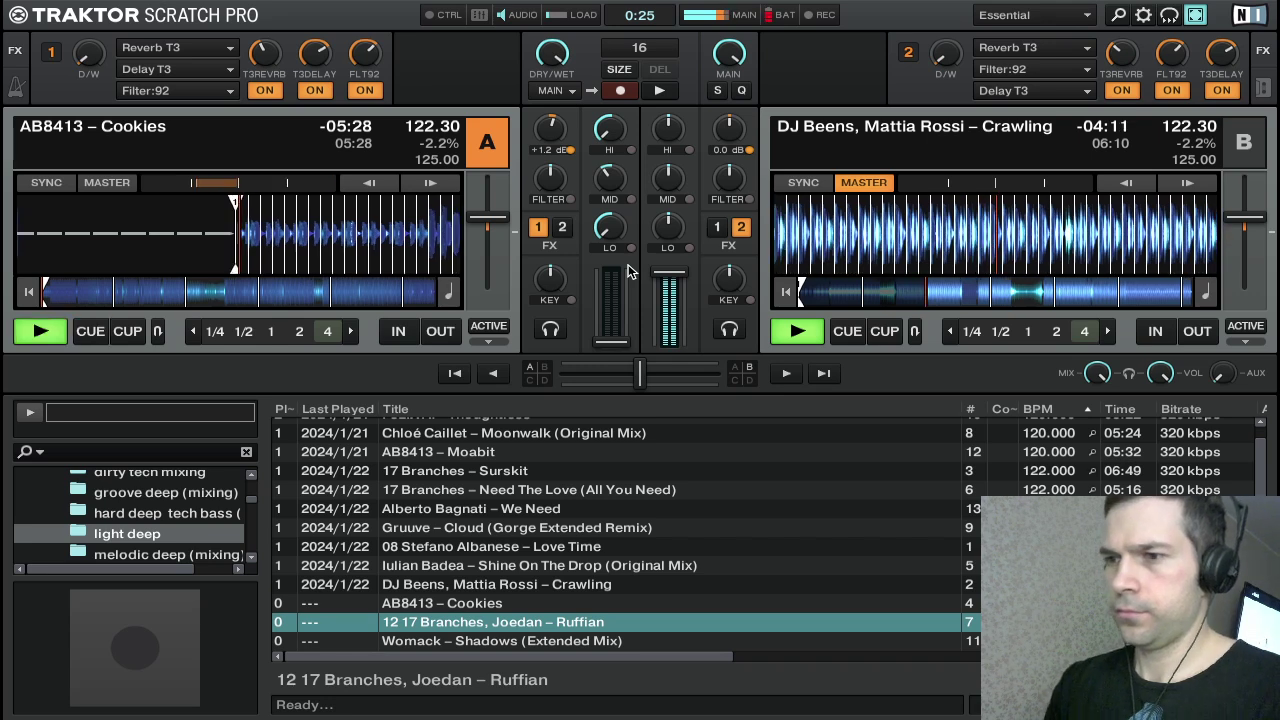
pyautogui.press('space')
pyautogui.press('space')
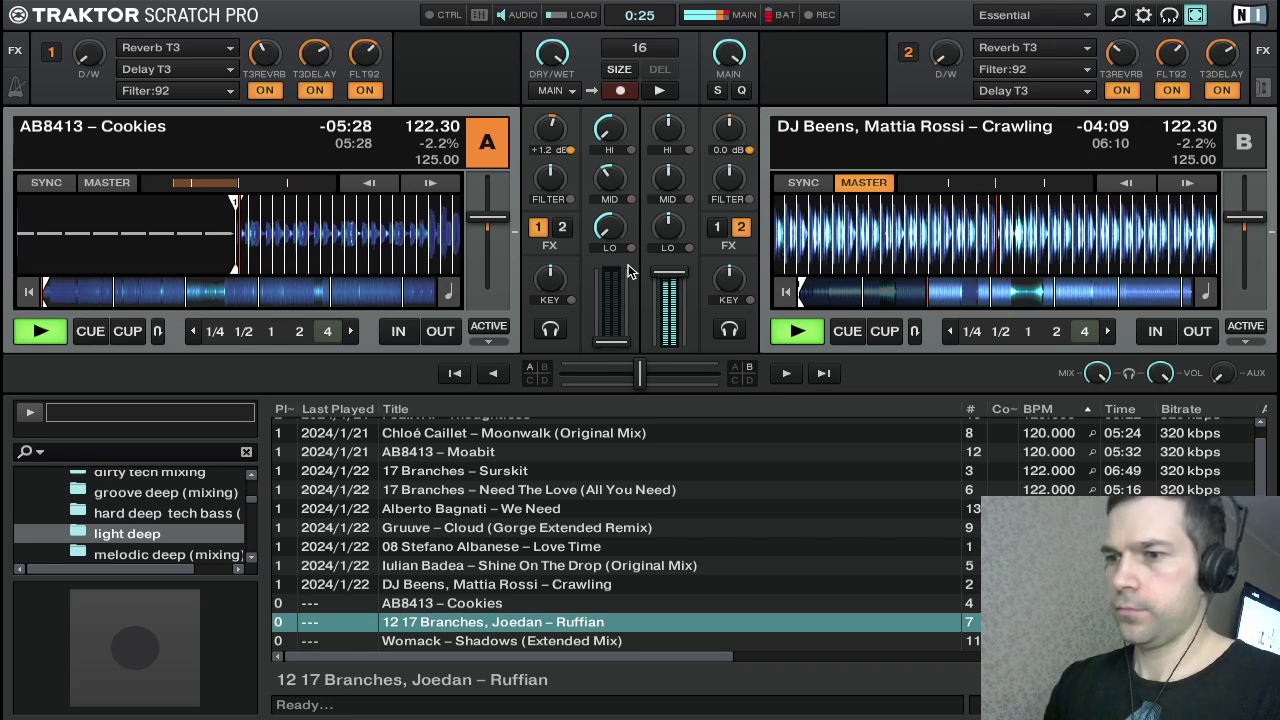
pyautogui.press('space')
pyautogui.press('space')
pyautogui.press('space')
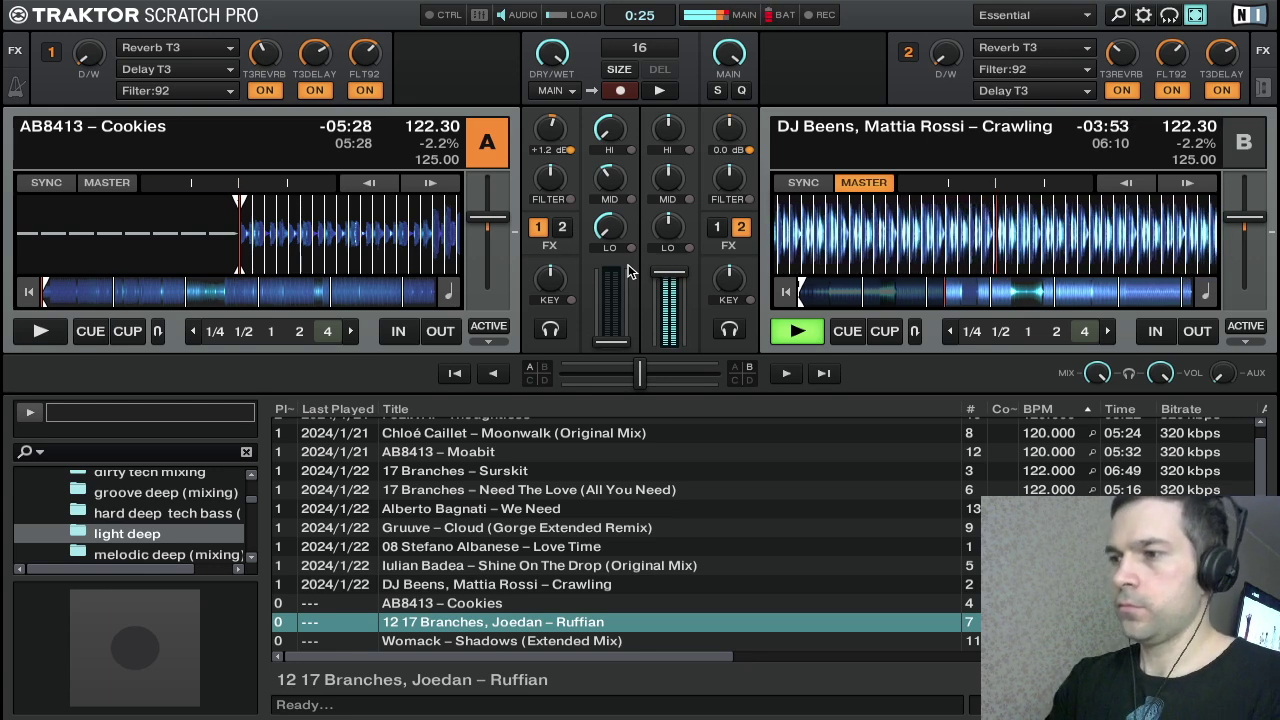
# Start Cookies on deck A in time with deck B and raise its channel fader to full
pyautogui.press('c')
pyautogui.press('c')
pyautogui.press('space')
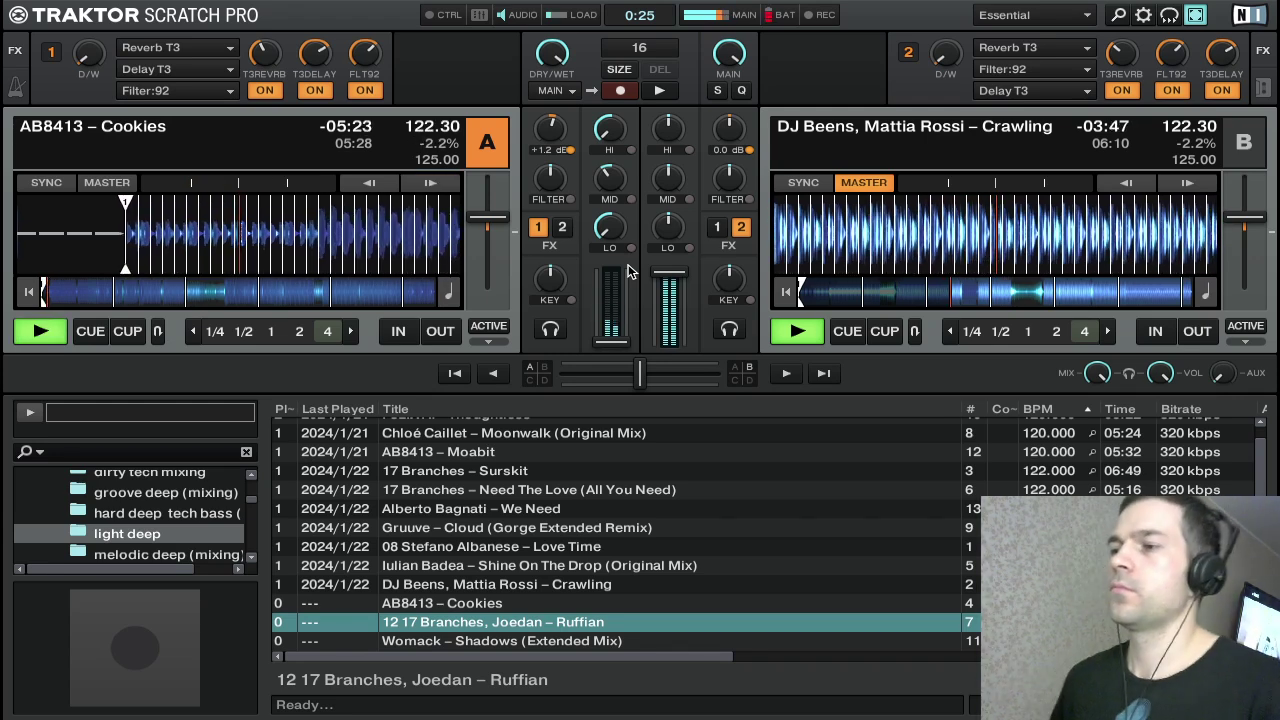
pyautogui.moveTo(939, 66); pyautogui.dragTo(905, 100)
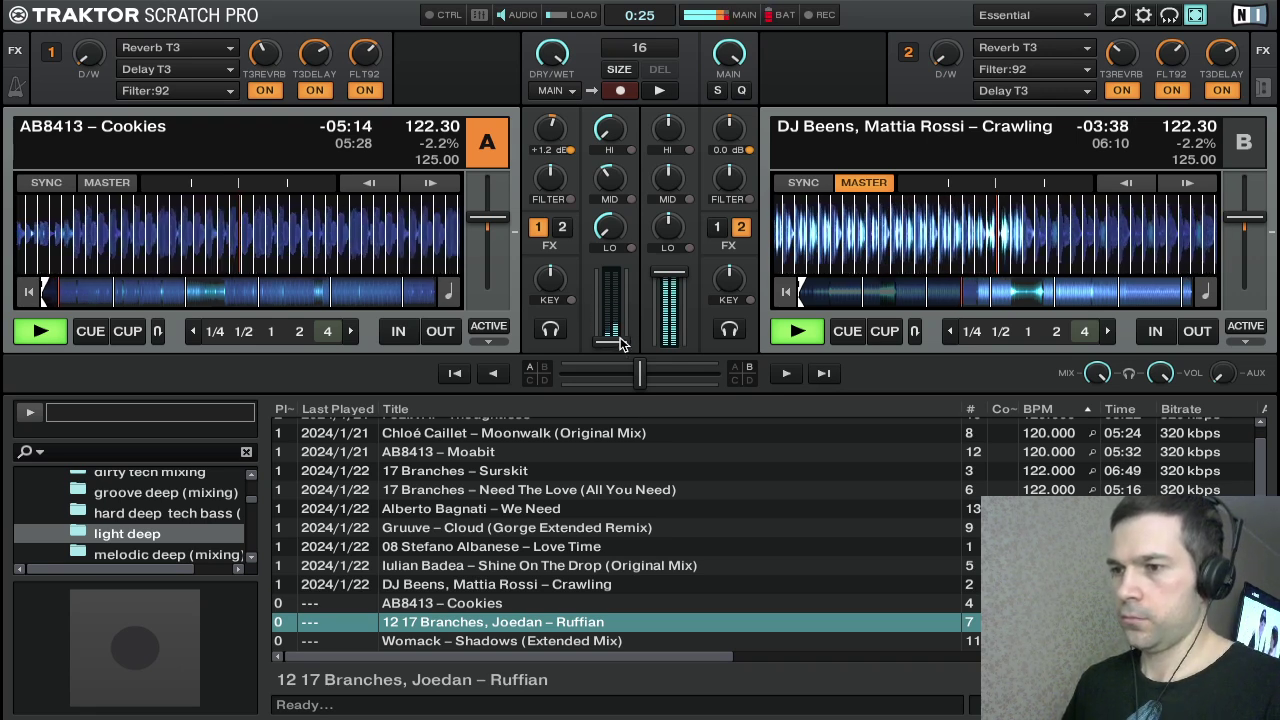
pyautogui.moveTo(611, 344); pyautogui.dragTo(620, 285)
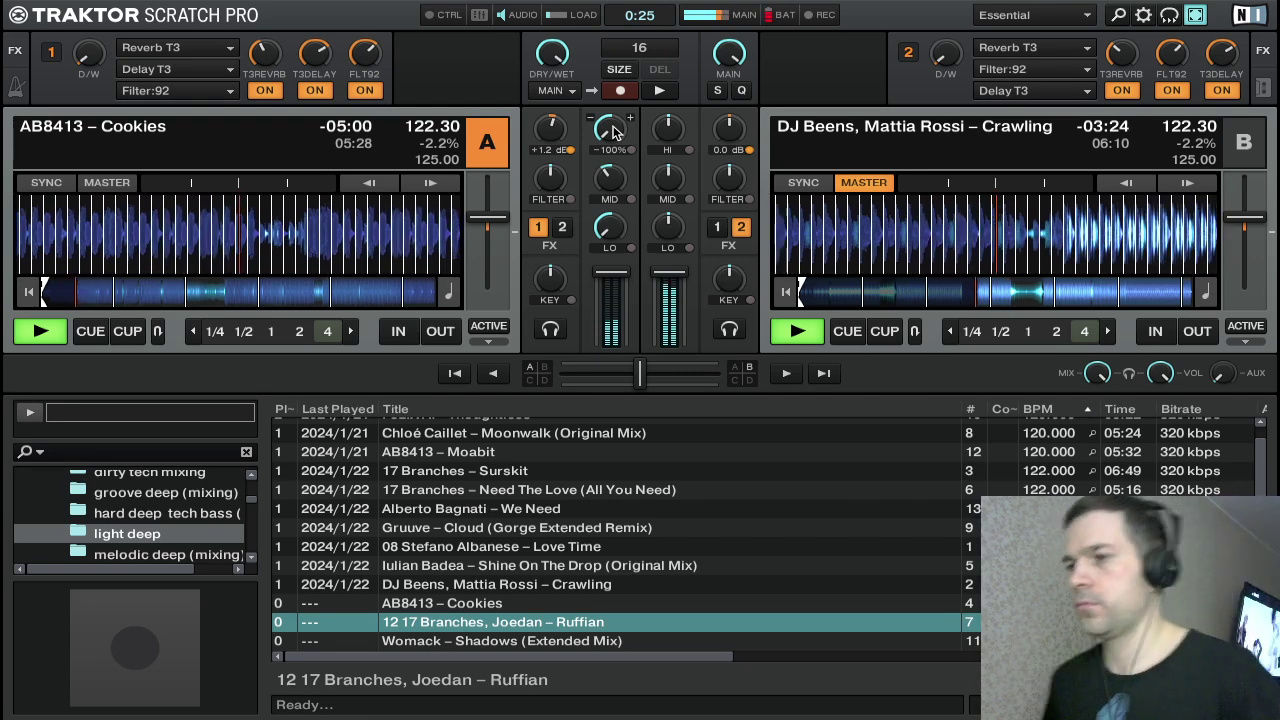
# Bring deck A's high and mid EQ up to 0%
pyautogui.scroll(5, 608, 130)
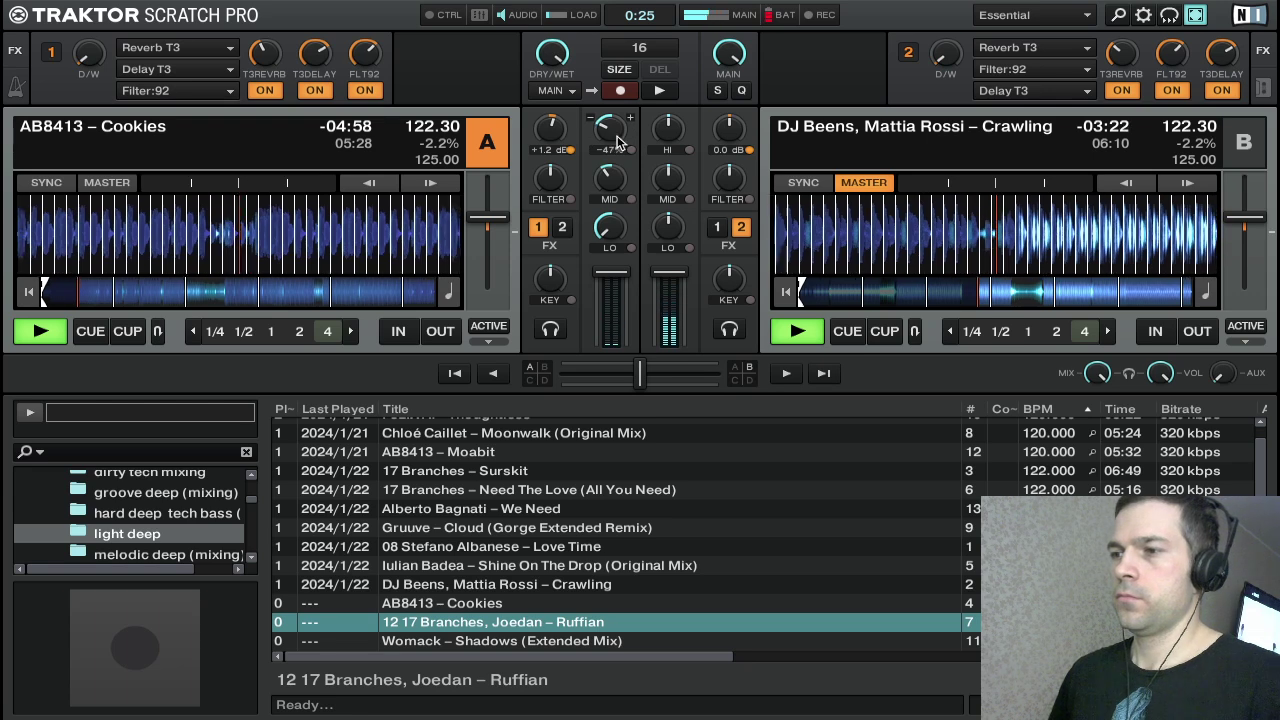
pyautogui.scroll(8, 610, 172)
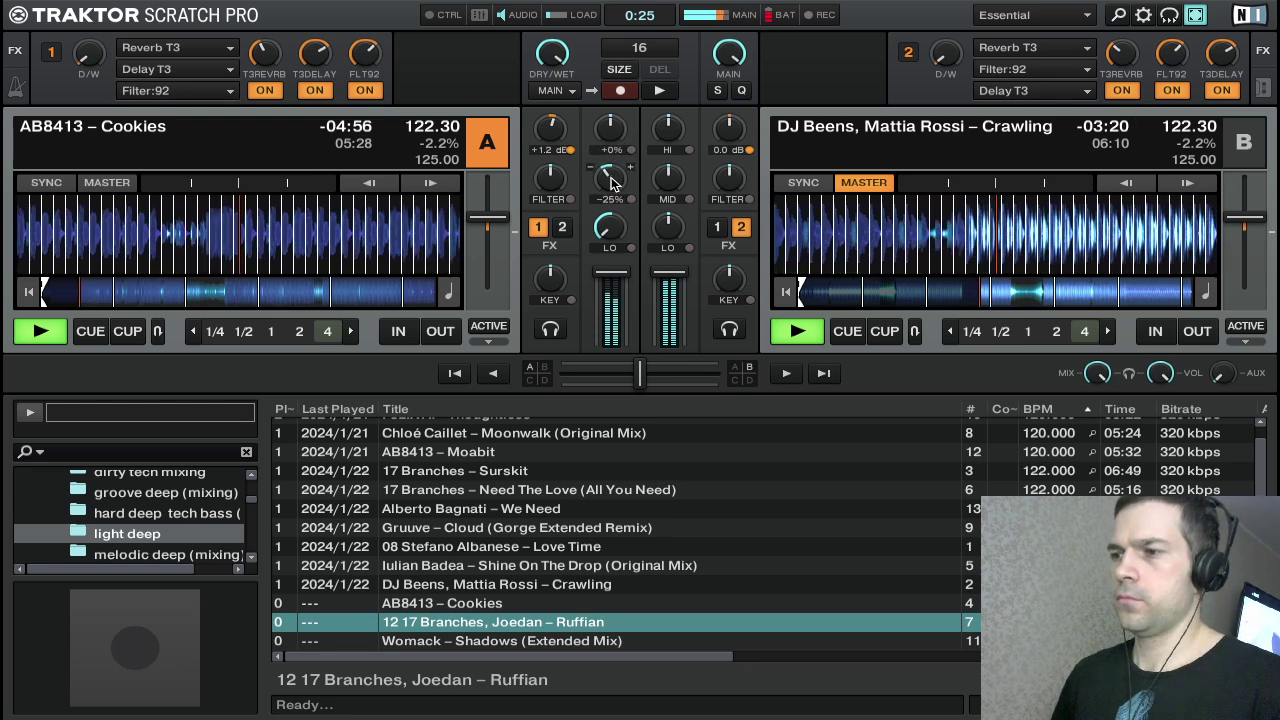
pyautogui.scroll(3, 612, 176)
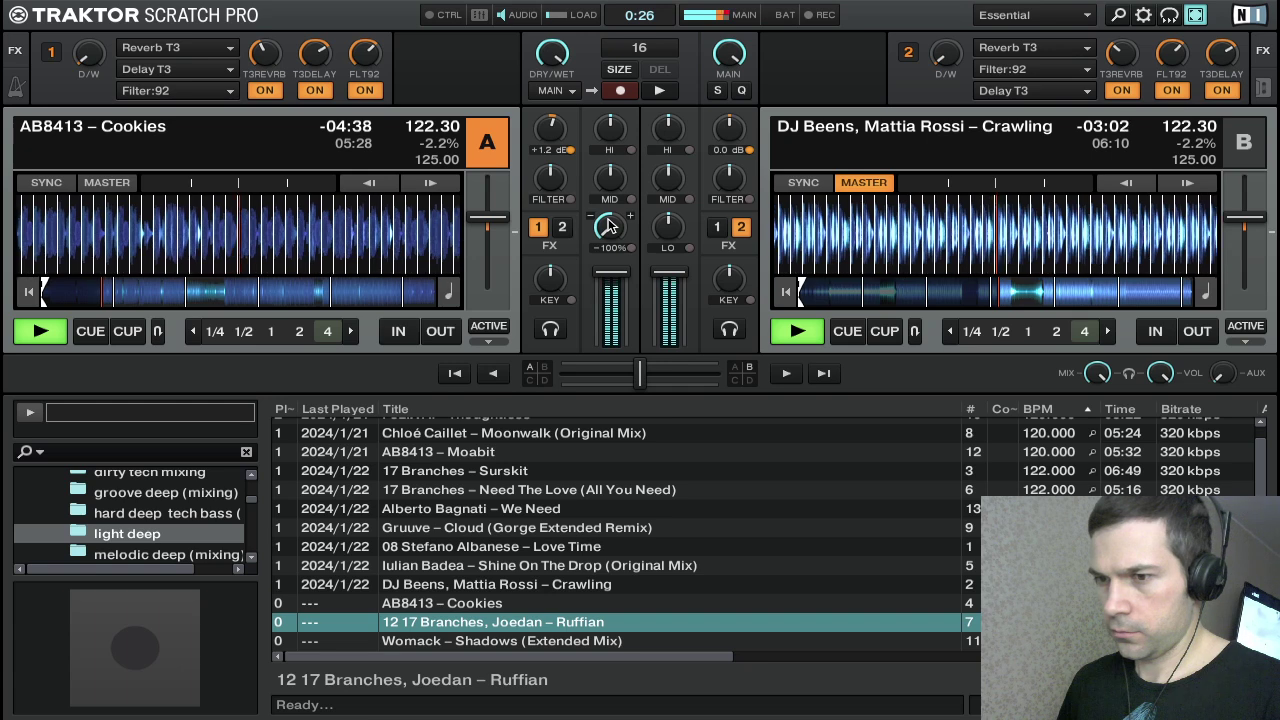
# Swap the bass between the decks by raising deck A's low EQ to centre and cutting deck B's low, while reducing deck B's mid
pyautogui.moveTo(614, 230); pyautogui.dragTo(661, 196)
pyautogui.moveTo(655, 124); pyautogui.dragTo(655, 141)
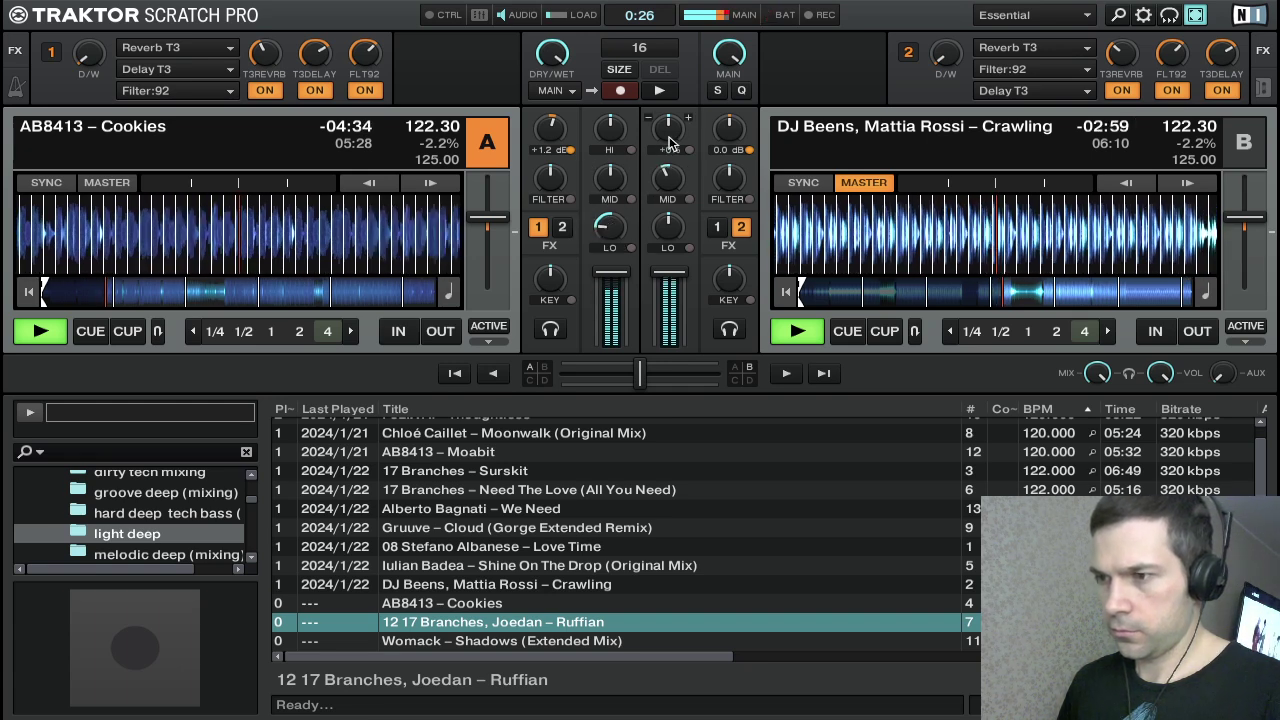
pyautogui.moveTo(652, 214); pyautogui.dragTo(626, 221)
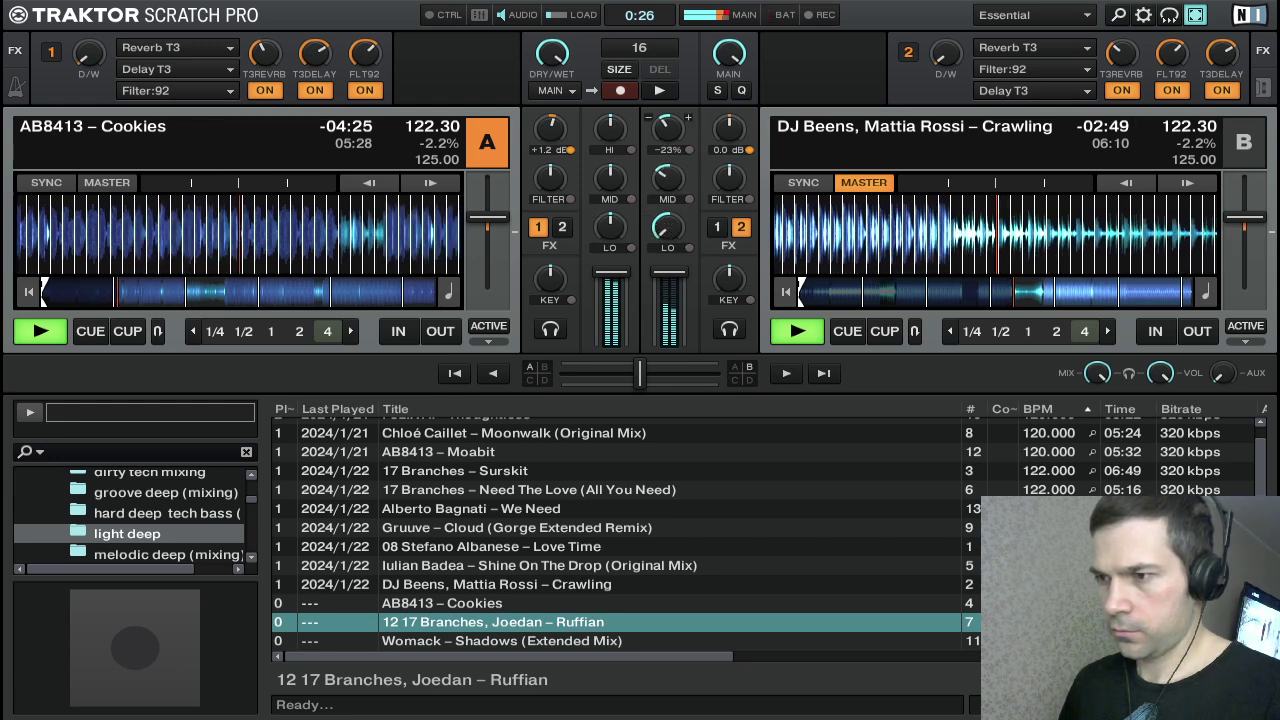
# Fade out Crawling on deck B by cutting its high EQ and lowering its channel fader to zero, then stop it at its cue point
pyautogui.moveTo(668, 128); pyautogui.dragTo(667, 210)
pyautogui.moveTo(668, 128); pyautogui.dragTo(668, 180)
pyautogui.moveTo(663, 302); pyautogui.dragTo(663, 342)
pyautogui.press('c')
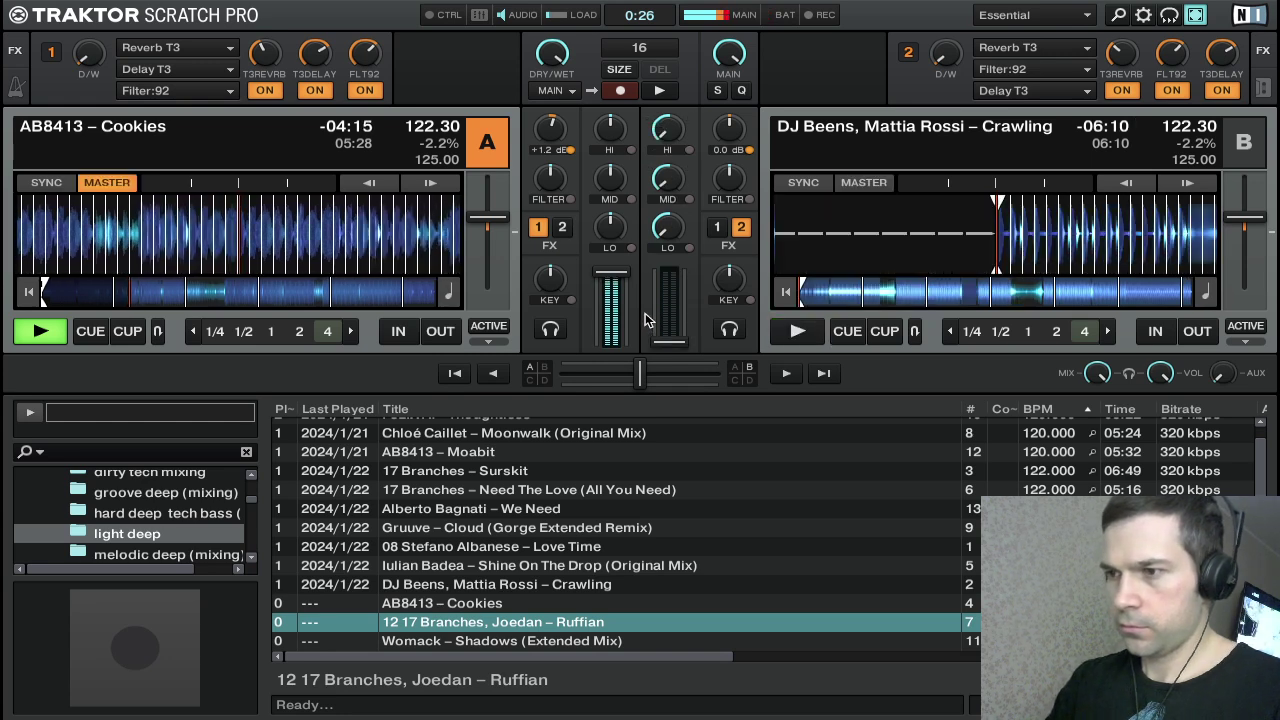
# Load 12 17 Branches, Joedan – Ruffian onto deck B and highlight Womack – Shadows (Extended Mix) in the playlist
pyautogui.hotkey('ctrl', 'Right')
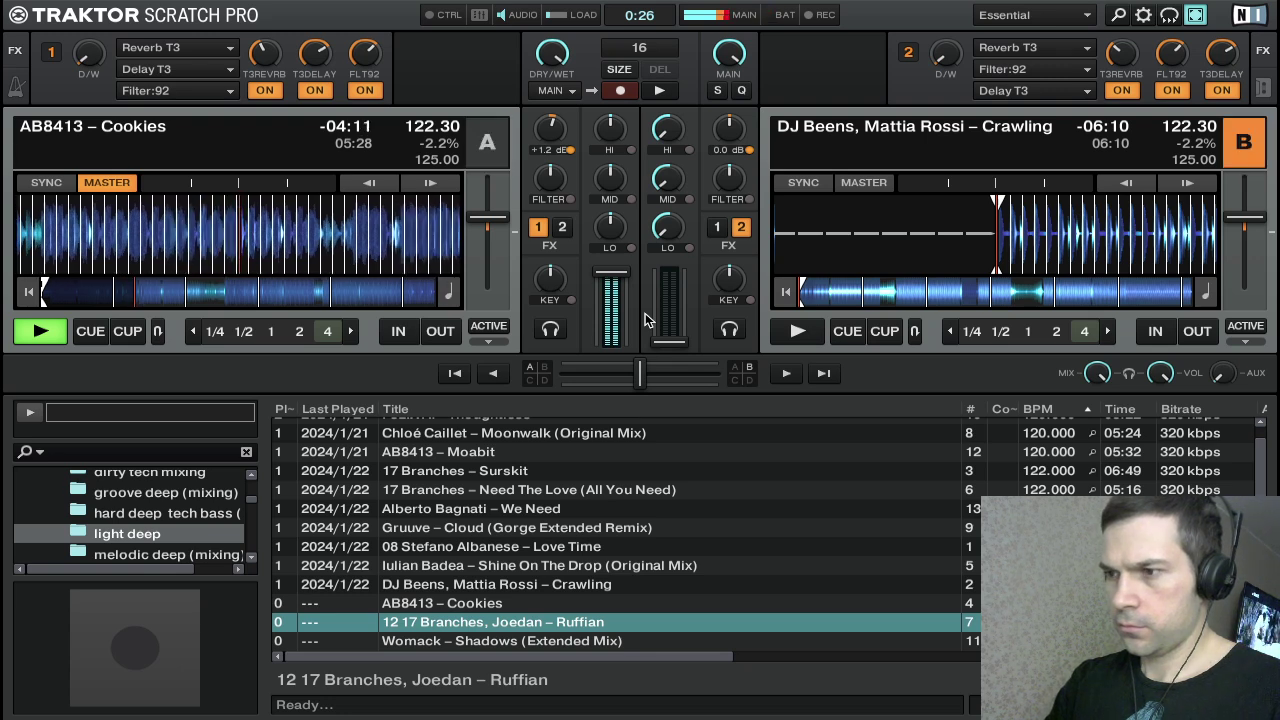
pyautogui.press('Down')
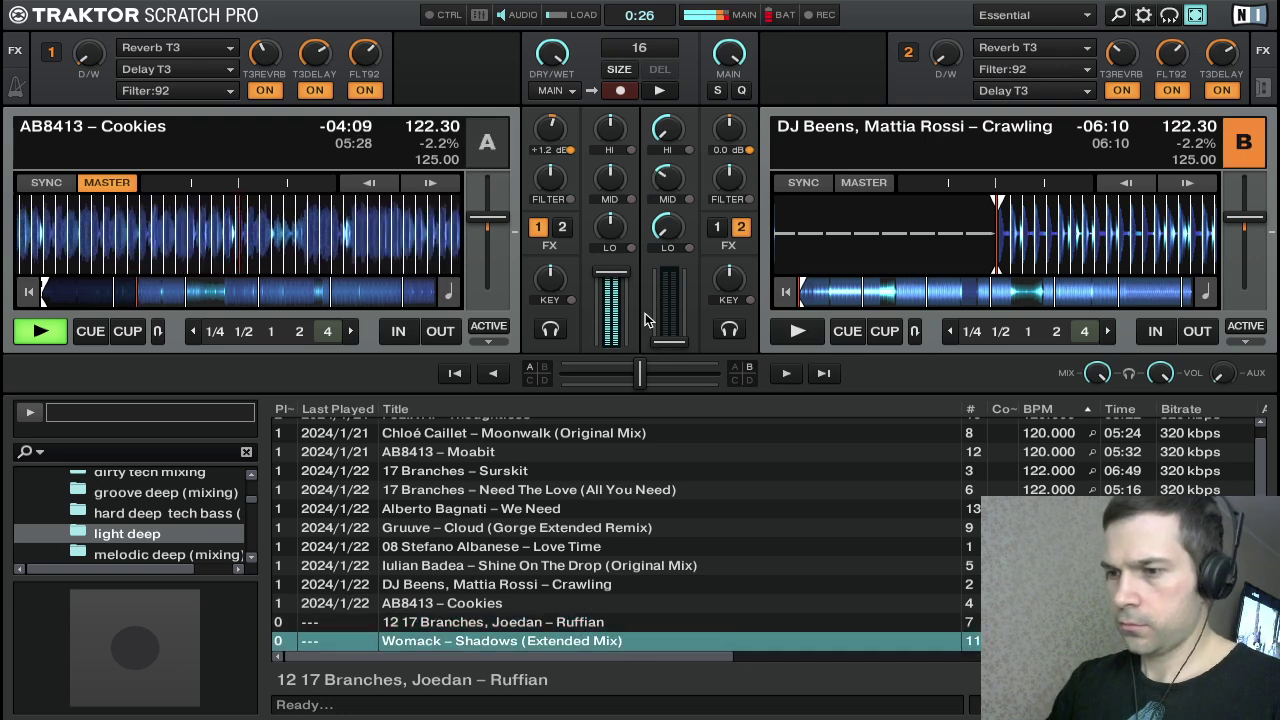
pyautogui.press('Up')
pyautogui.hotkey('ctrl', 'Right')
pyautogui.press('Down')
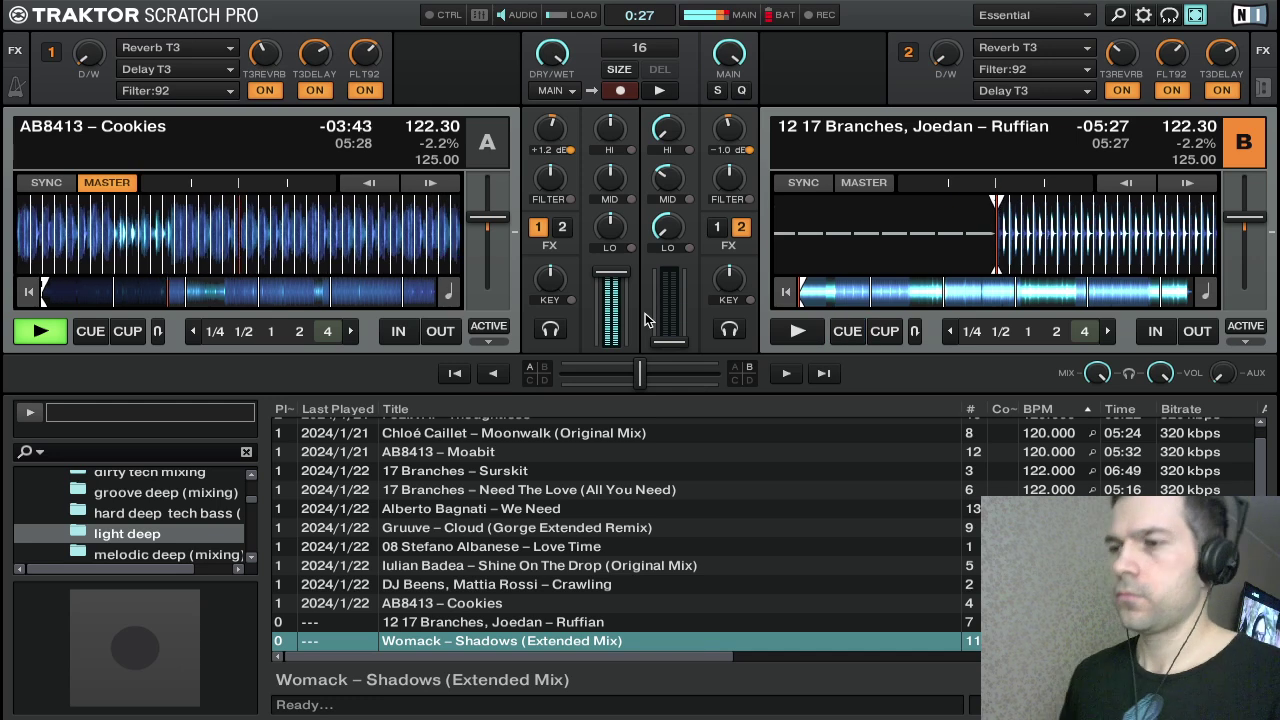
# Gradually raise the dry/wet of FX unit 1 on deck A to 98%
pyautogui.moveTo(828, 3)
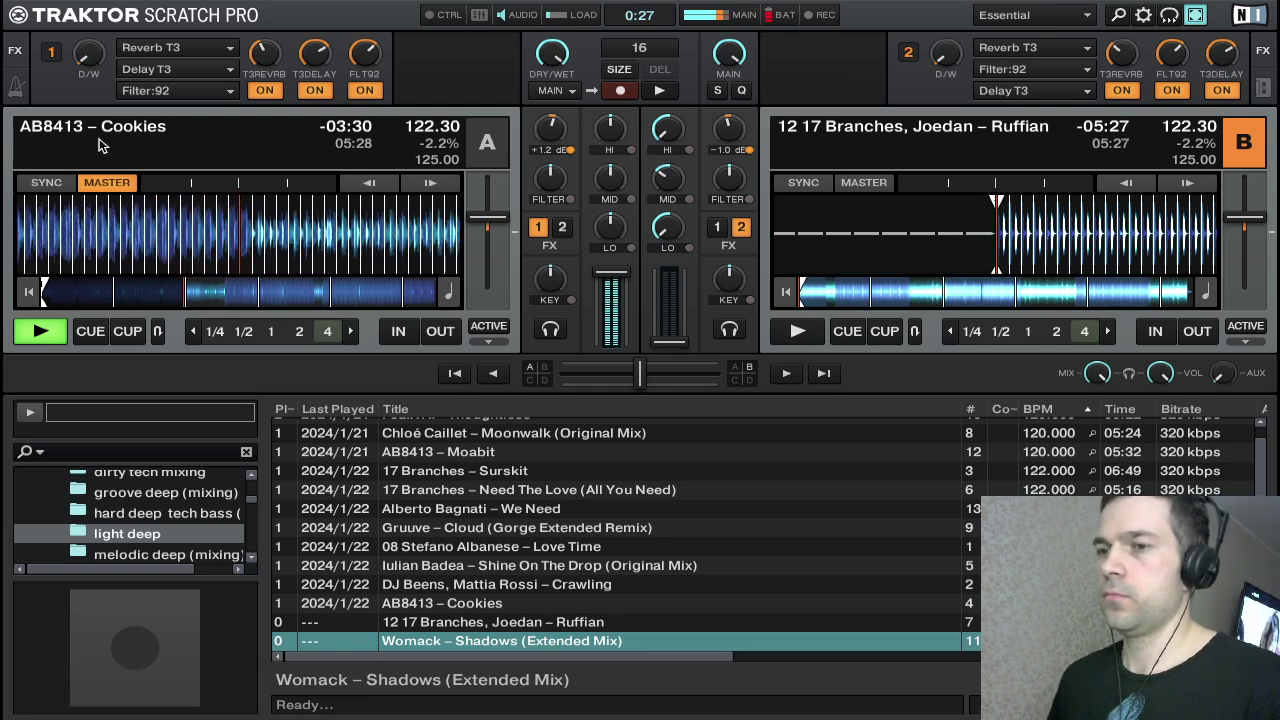
pyautogui.moveTo(91, 68)
pyautogui.mouseDown()
pyautogui.moveTo(91, 32)
pyautogui.moveTo(89, 64)
pyautogui.mouseUp()
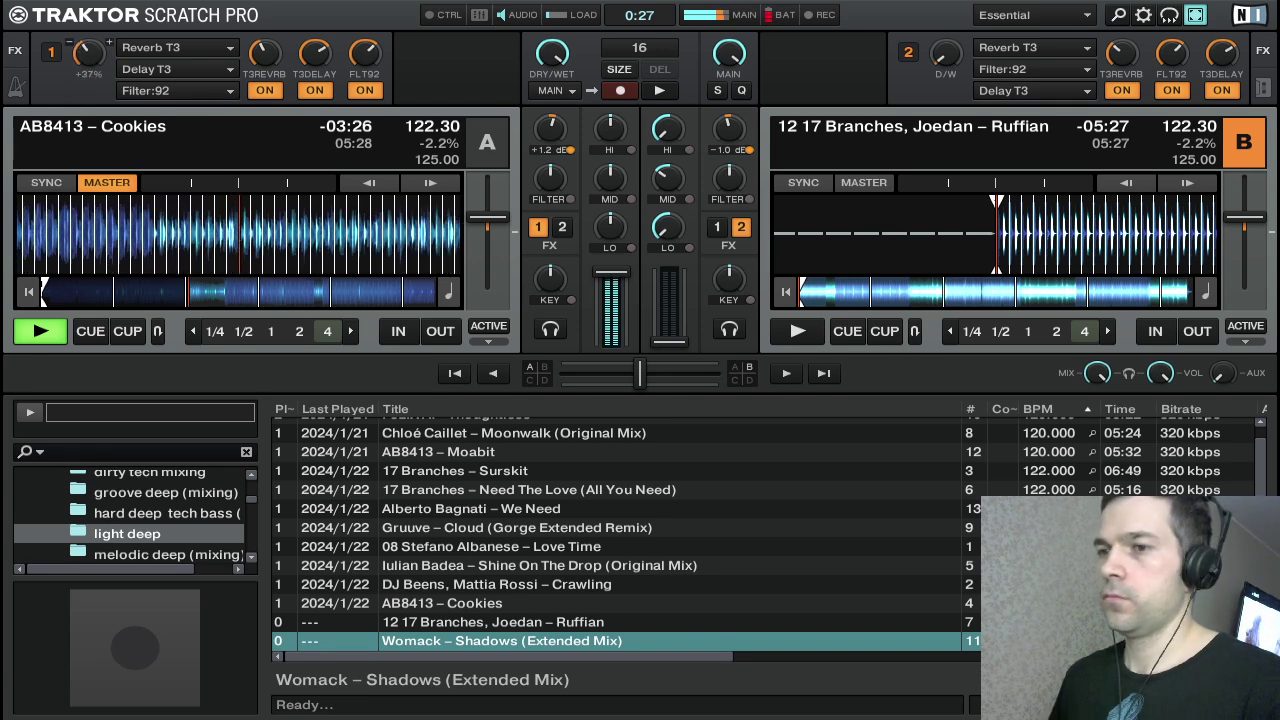
pyautogui.scroll(-10, 88, 54)
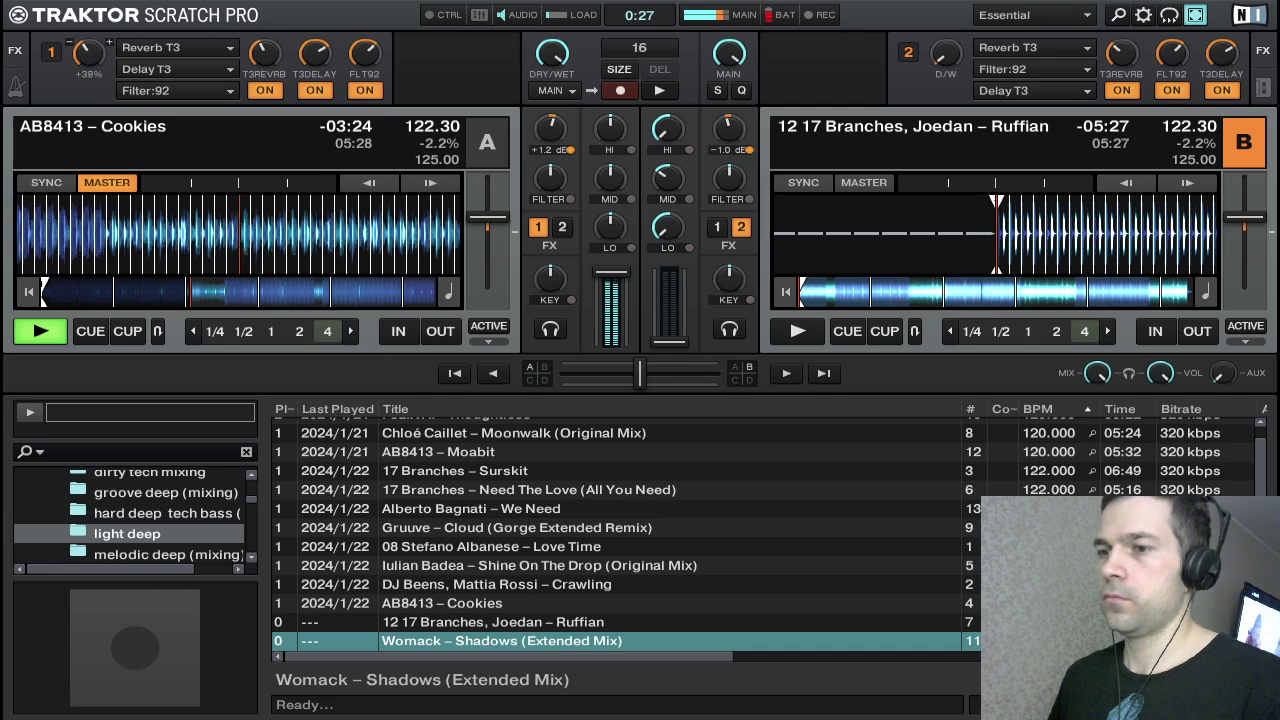
pyautogui.scroll(8, 88, 54)
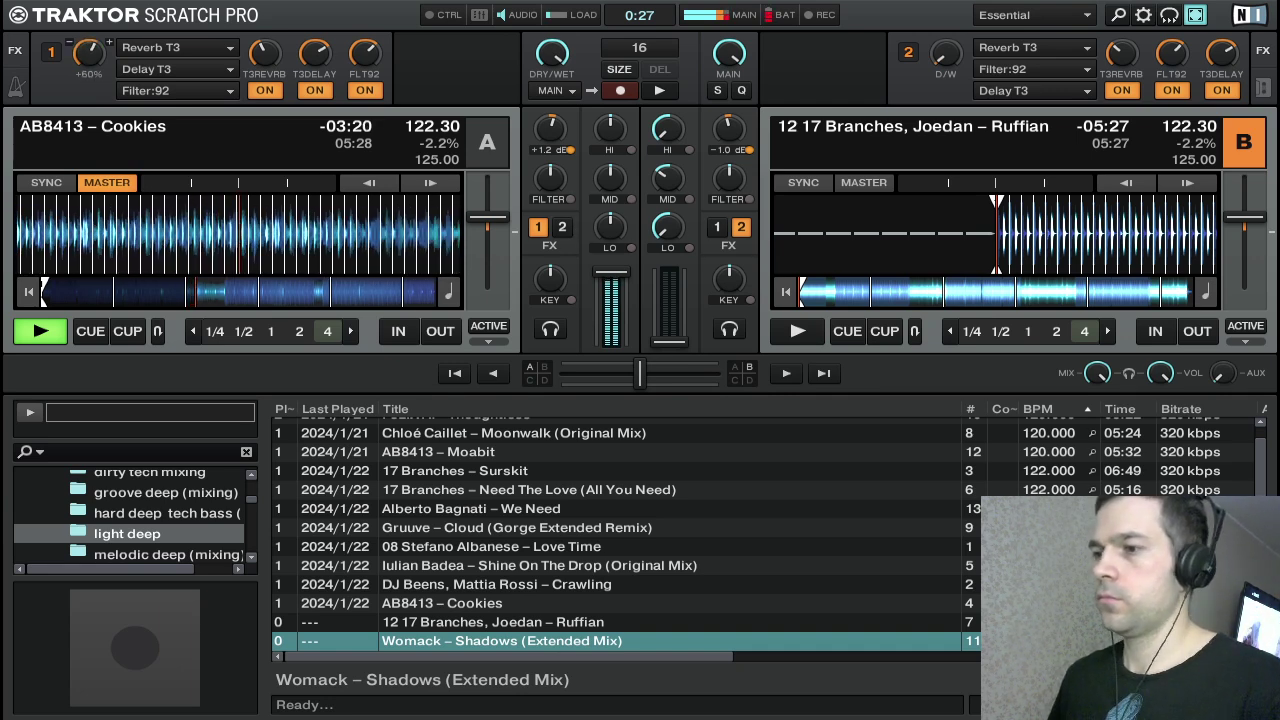
pyautogui.scroll(18, 88, 54)
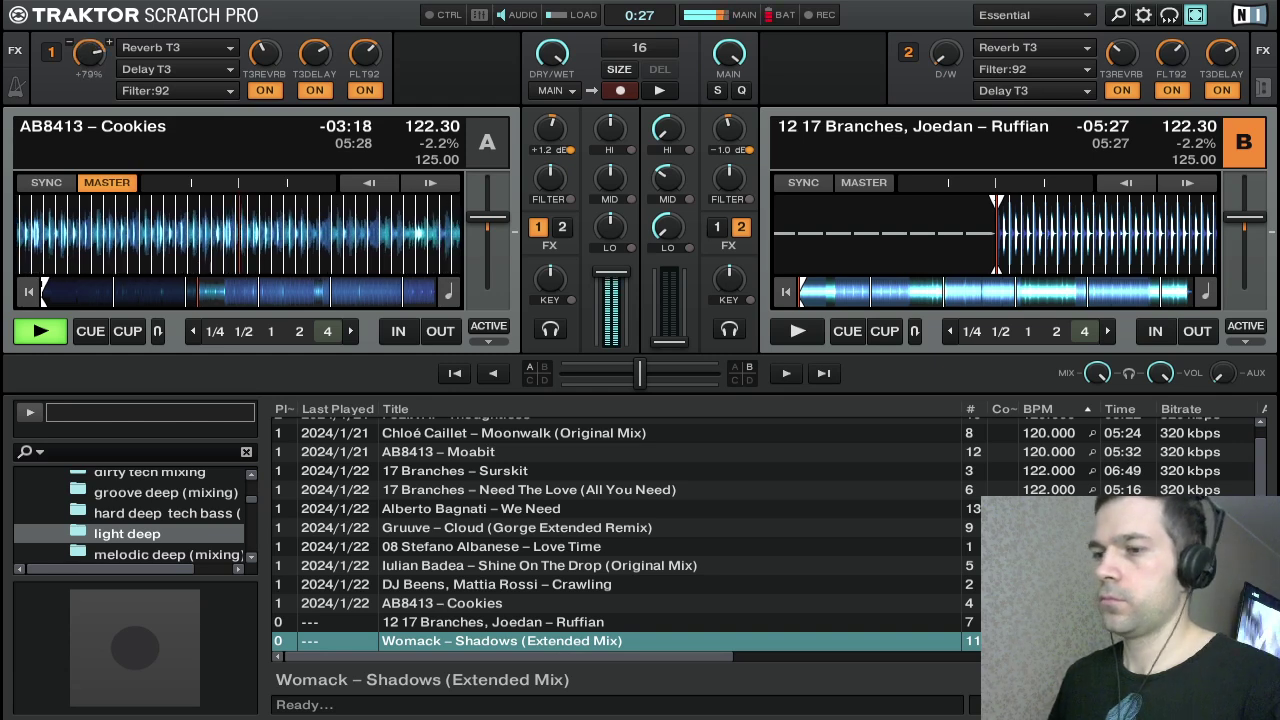
pyautogui.scroll(-4, 88, 54)
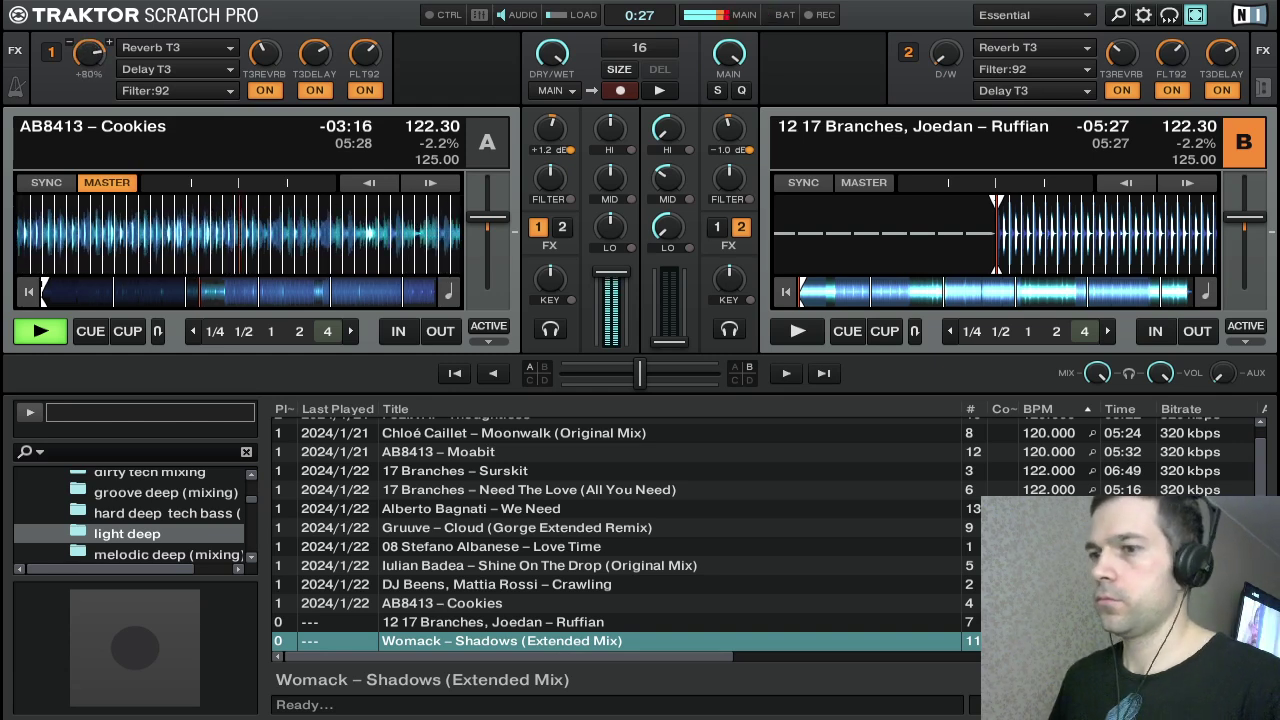
pyautogui.scroll(6, 88, 54)
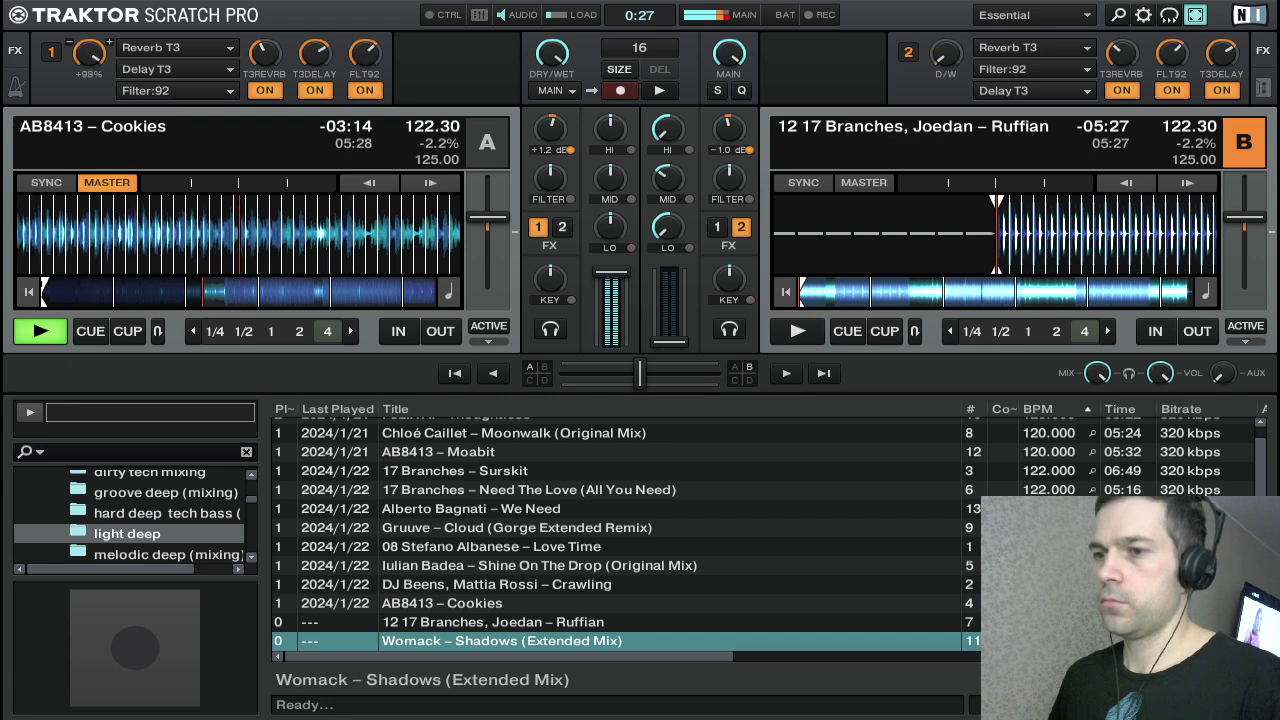
# Raise FX unit 1's reverb to 98%, and raise its delay to 82% before turning the delay back down
pyautogui.moveTo(182, 44)
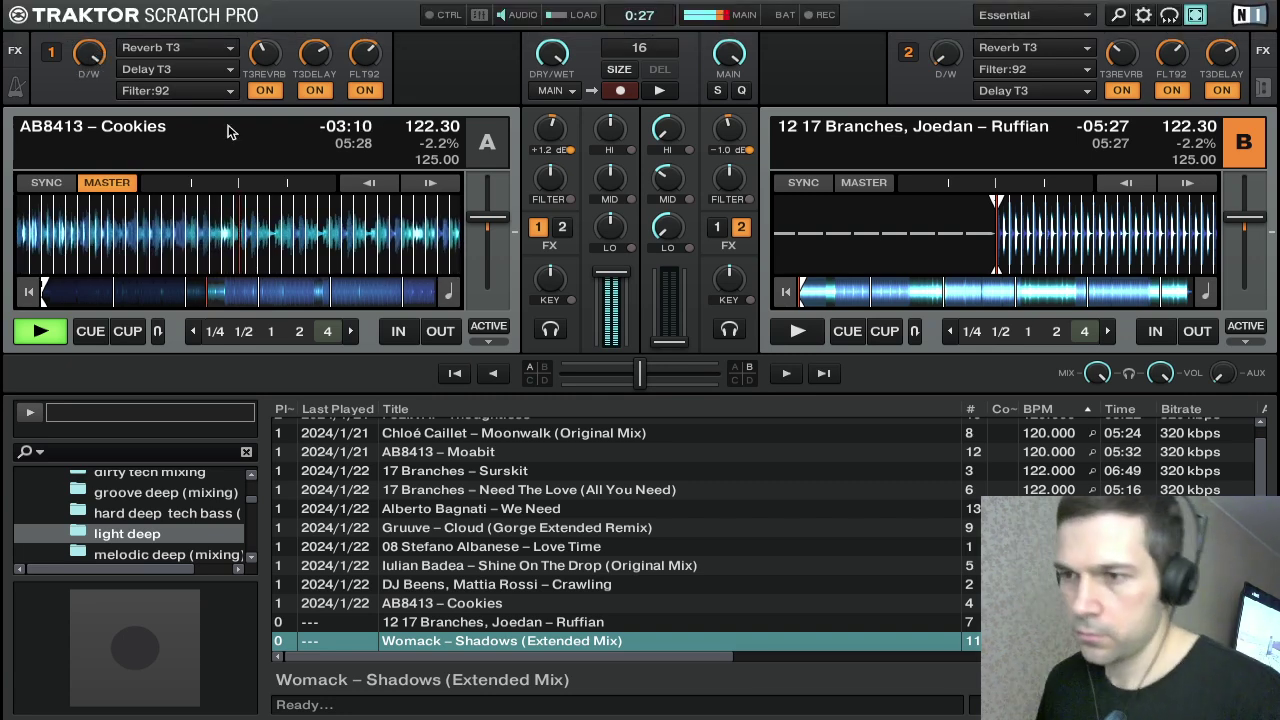
pyautogui.scroll(5, 266, 55)
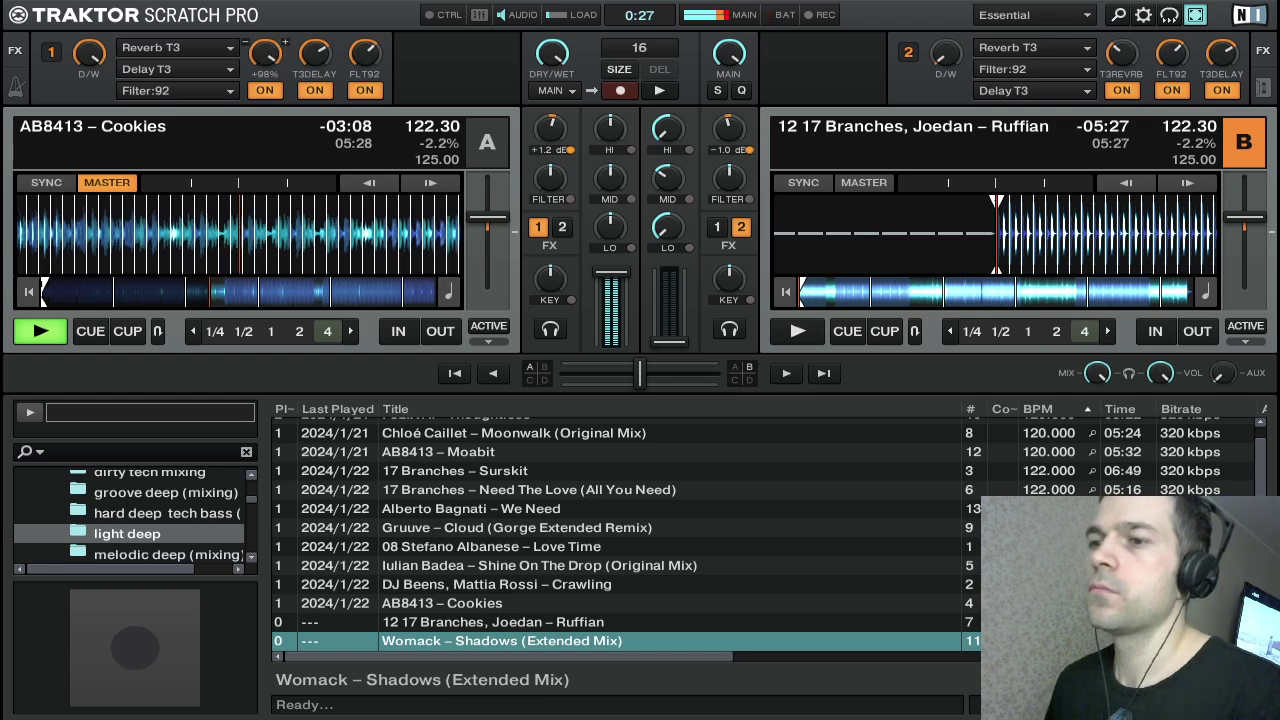
pyautogui.scroll(3, 315, 56)
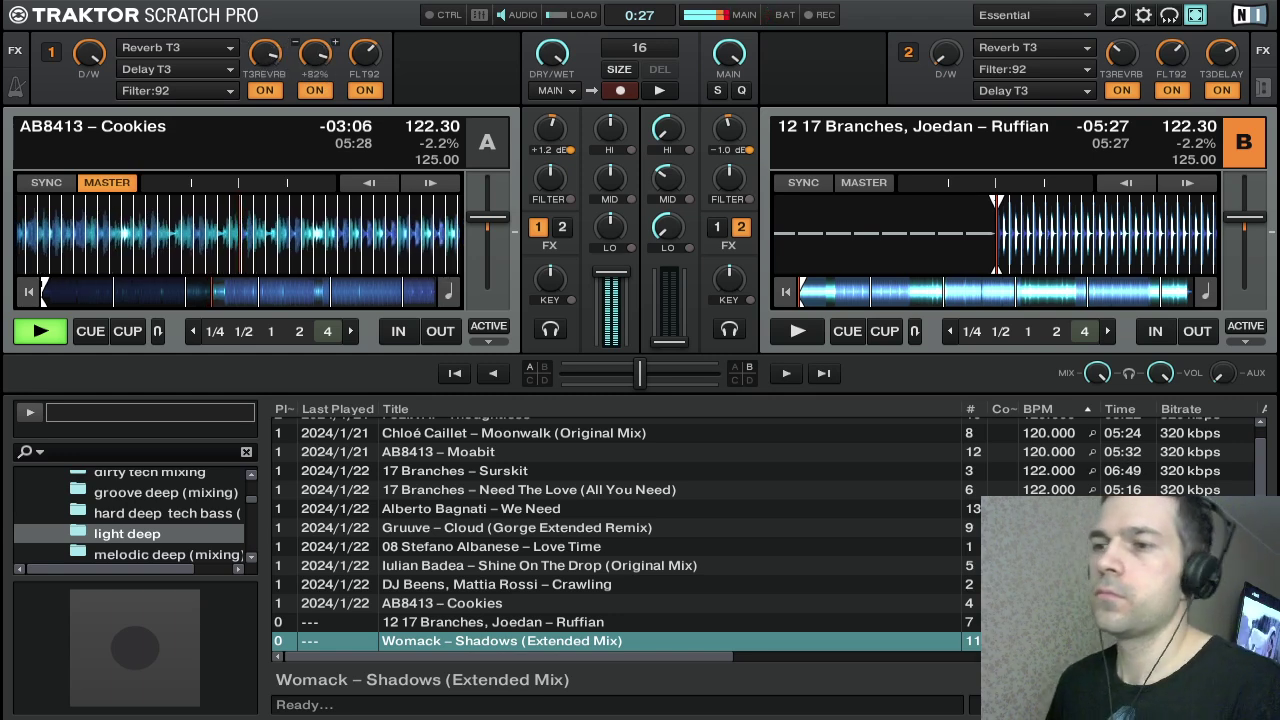
pyautogui.moveTo(315, 55); pyautogui.dragTo(370, 64)
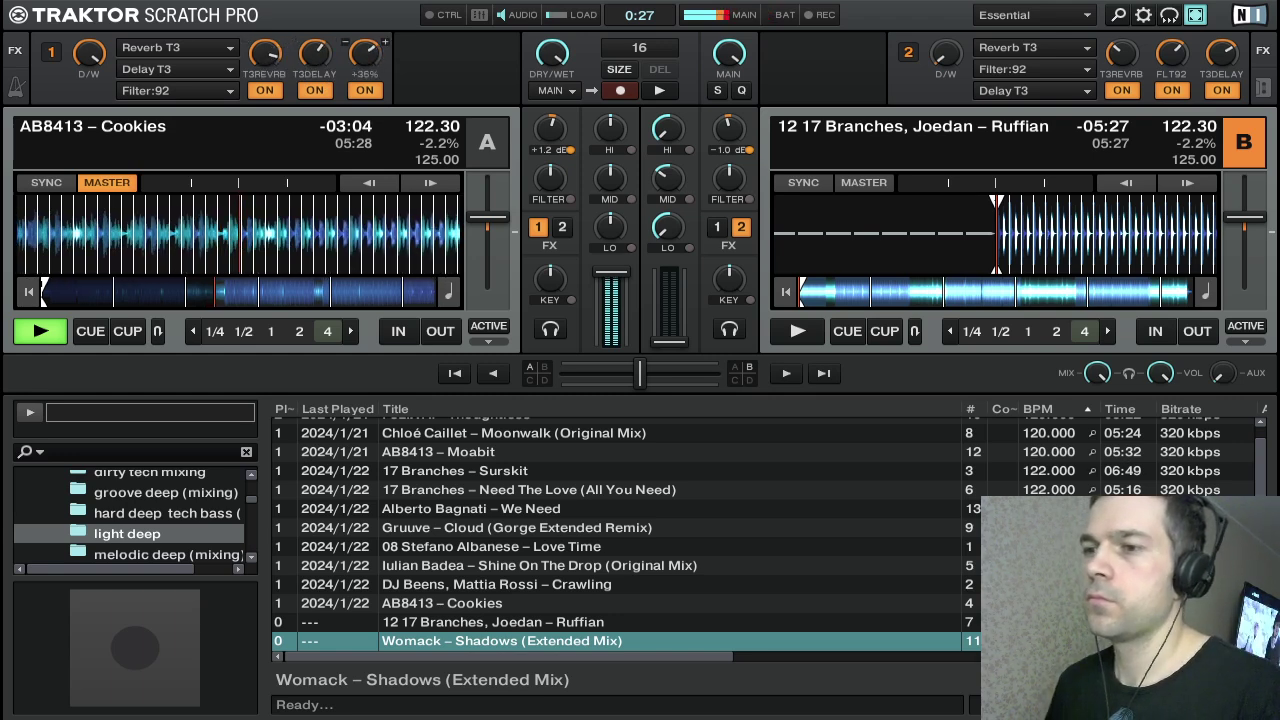
# Sweep FX unit 1's reverb down to -99% and partway back up, and bring its dry/wet down to 0%
pyautogui.scroll(-8, 266, 55)
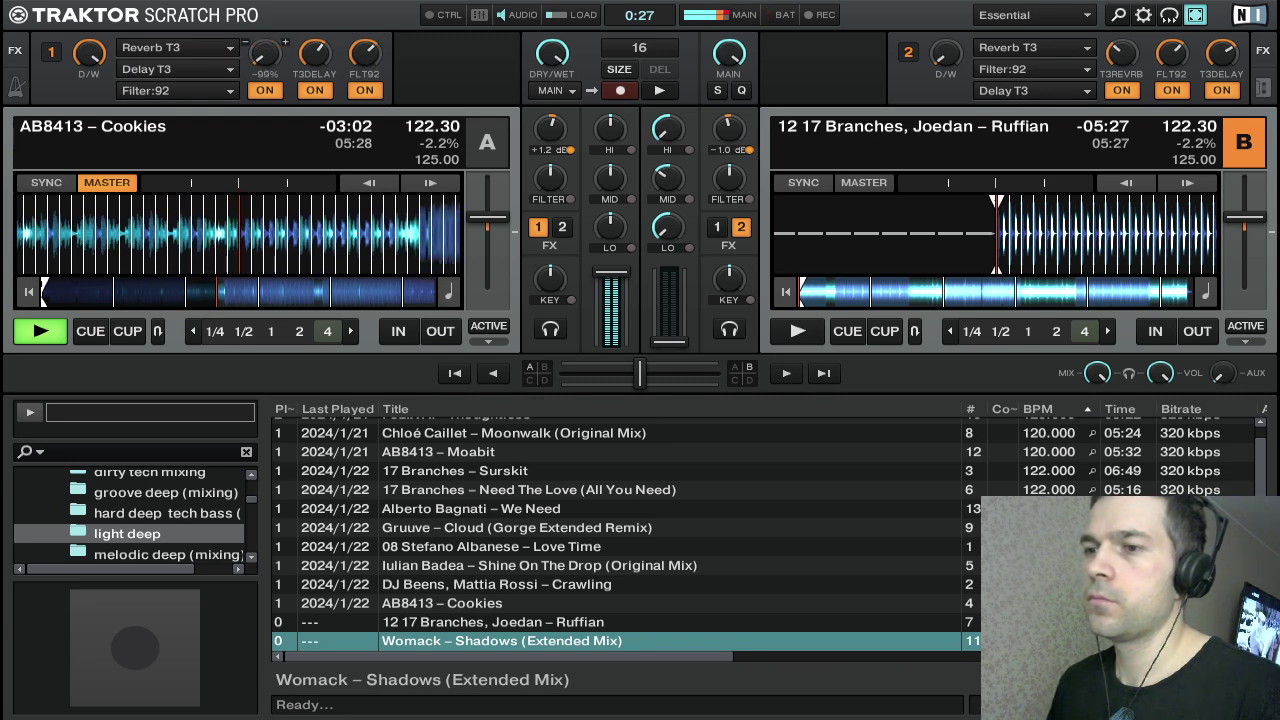
pyautogui.scroll(5, 89, 53)
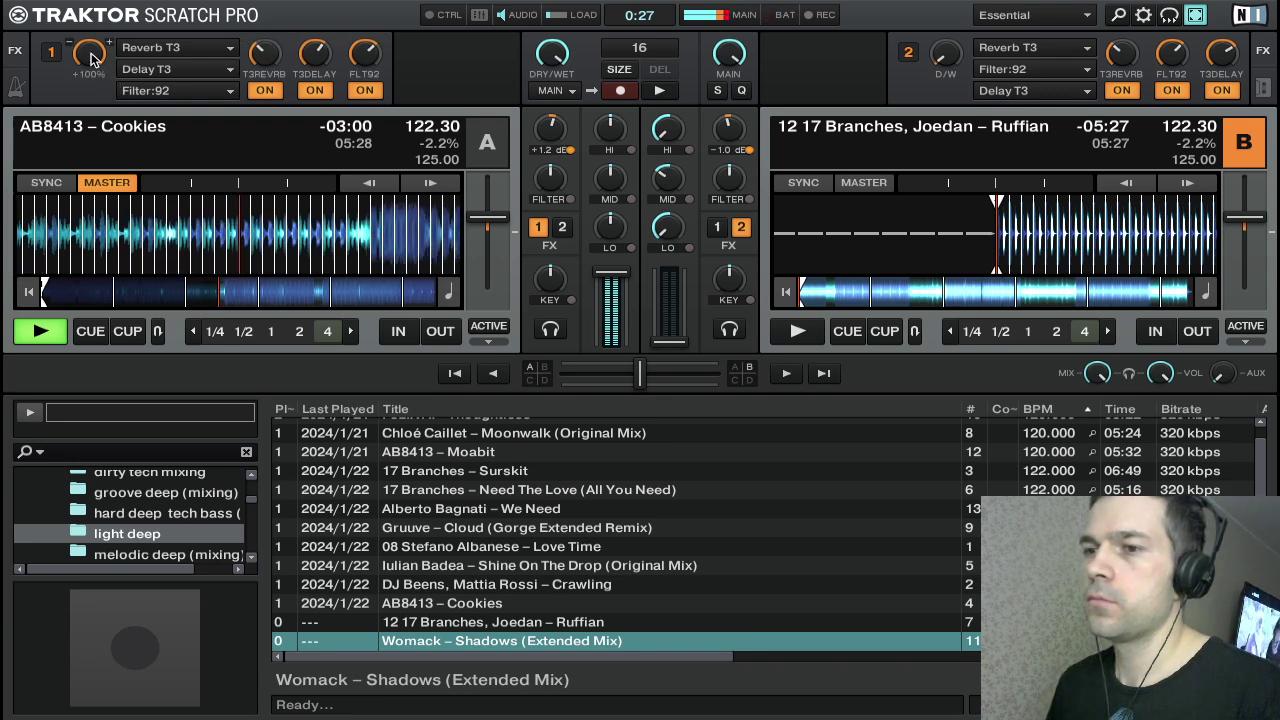
pyautogui.scroll(-5, 89, 53)
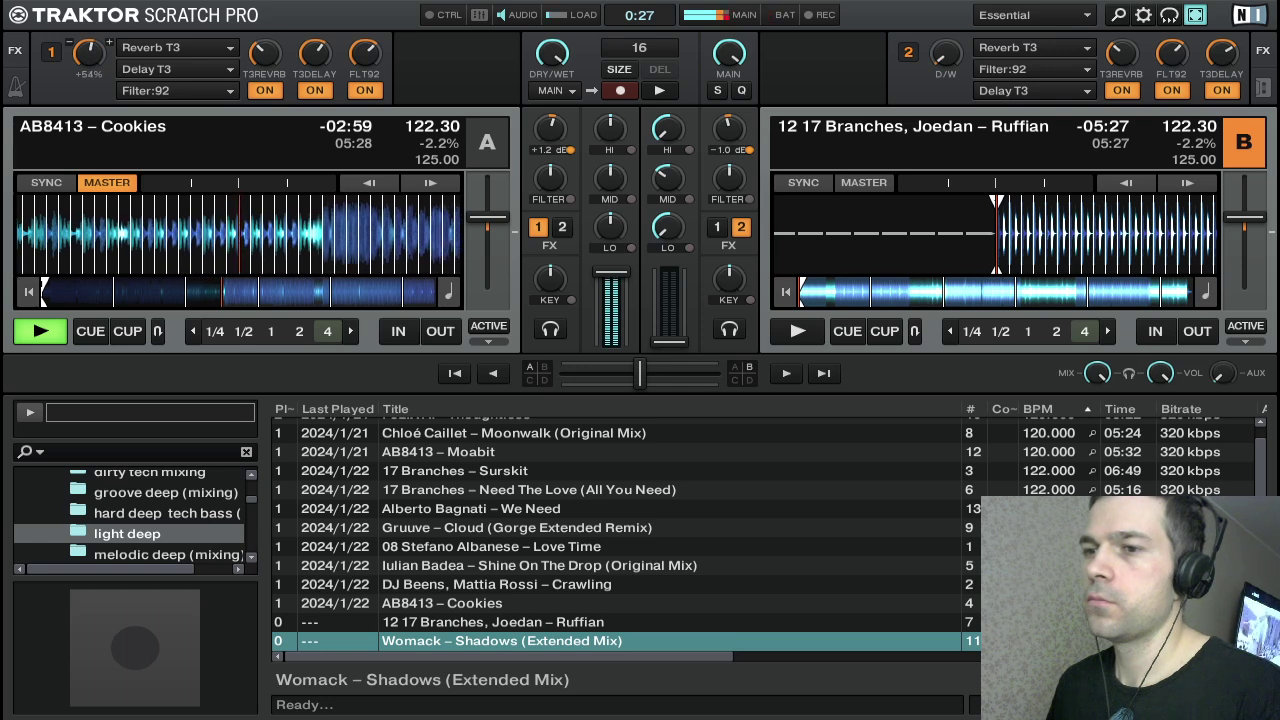
pyautogui.scroll(-5, 89, 53)
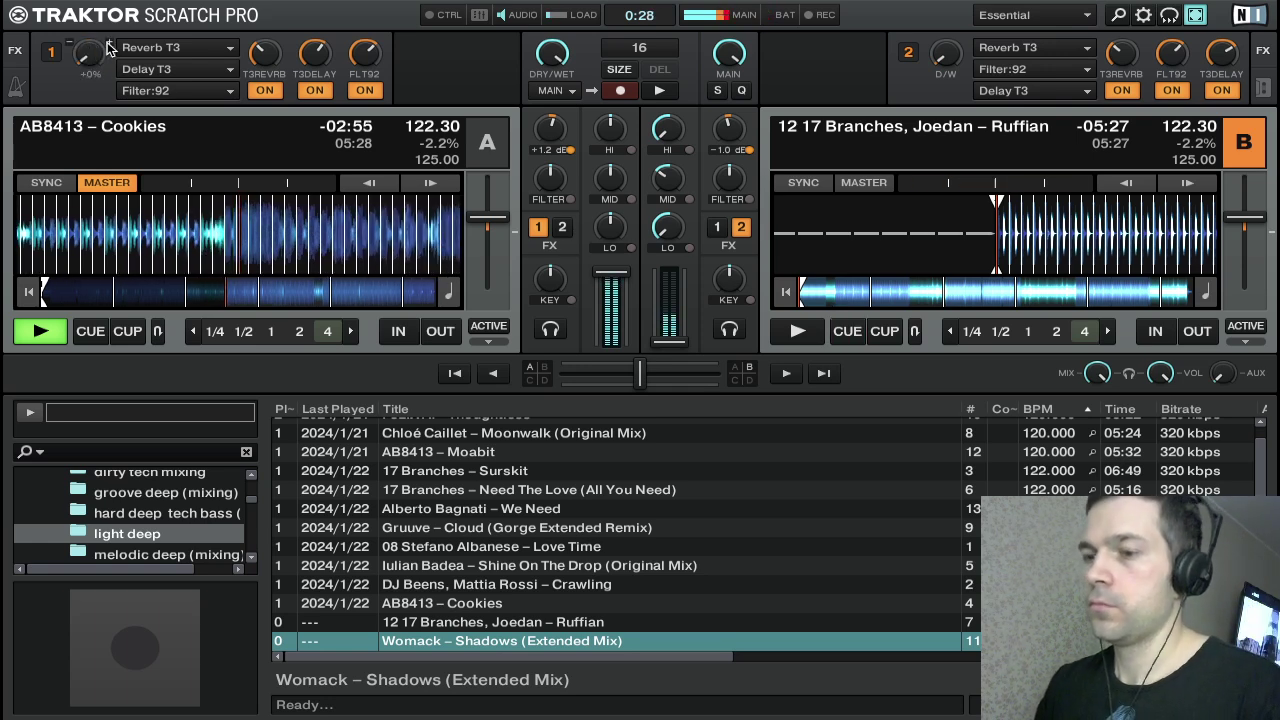
# Start 12 17 Branches, Joedan – Ruffian on deck B and raise its channel fader all the way up
pyautogui.press('space')
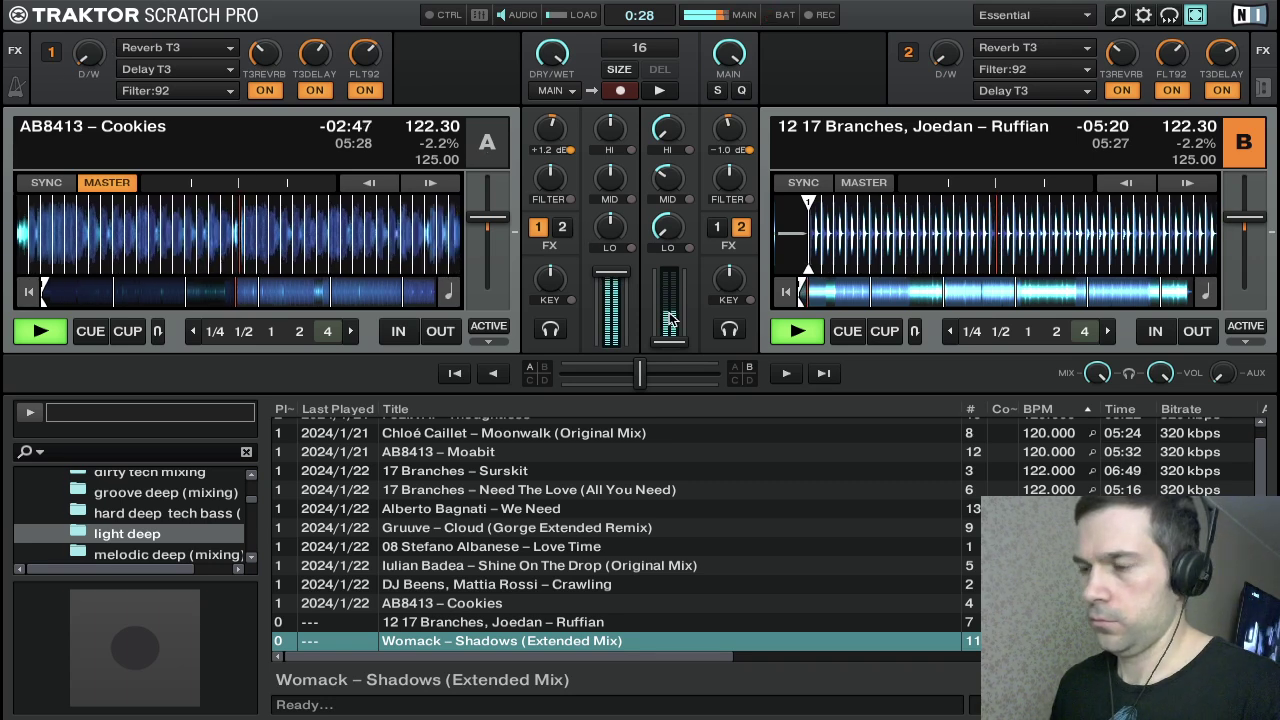
pyautogui.scroll(5, 670, 326)
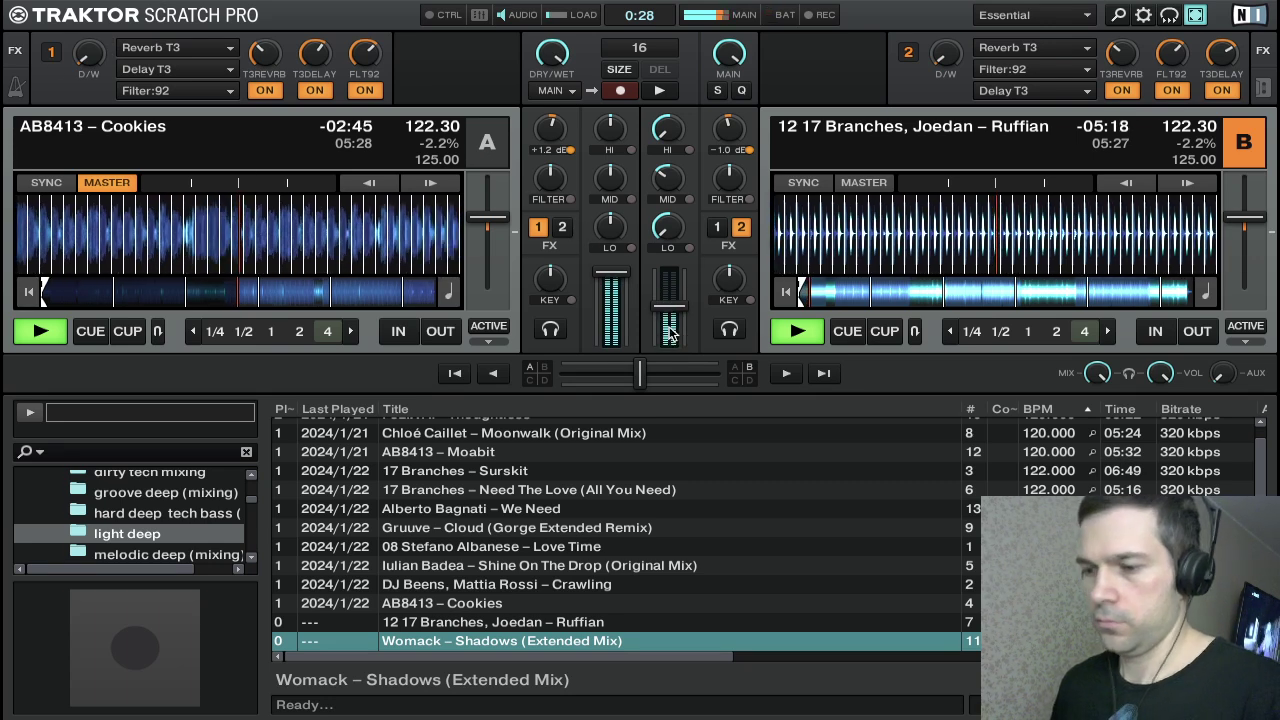
pyautogui.scroll(4, 668, 315)
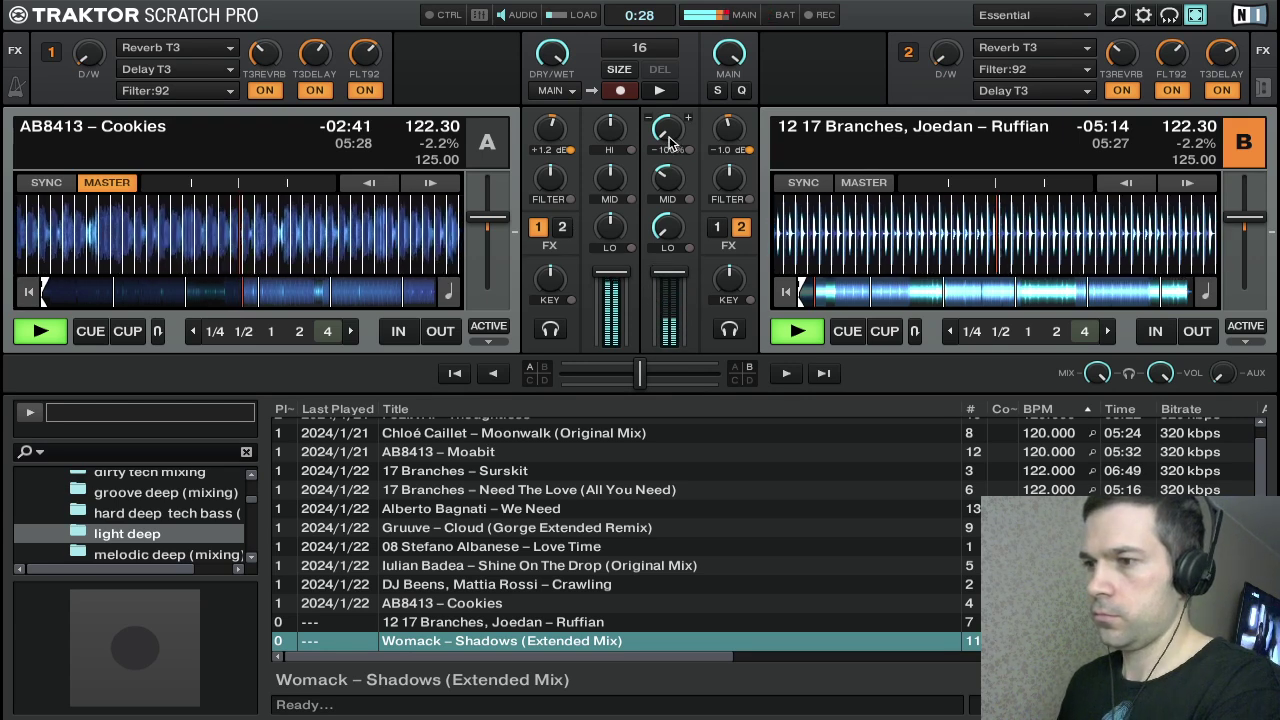
# Ride deck B's high EQ up and back to -100%, and restore its highs and mids to 0%
pyautogui.scroll(-4, 667, 128)
pyautogui.scroll(2, 670, 140)
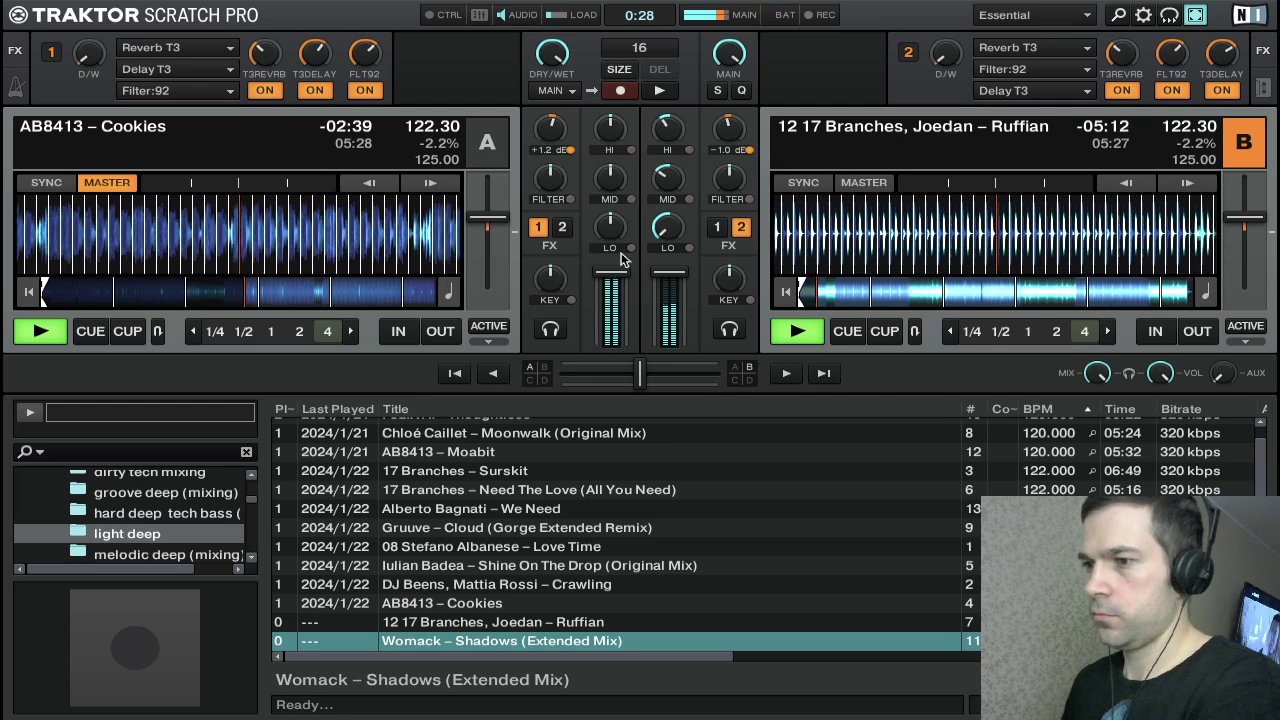
pyautogui.scroll(-10, 670, 138)
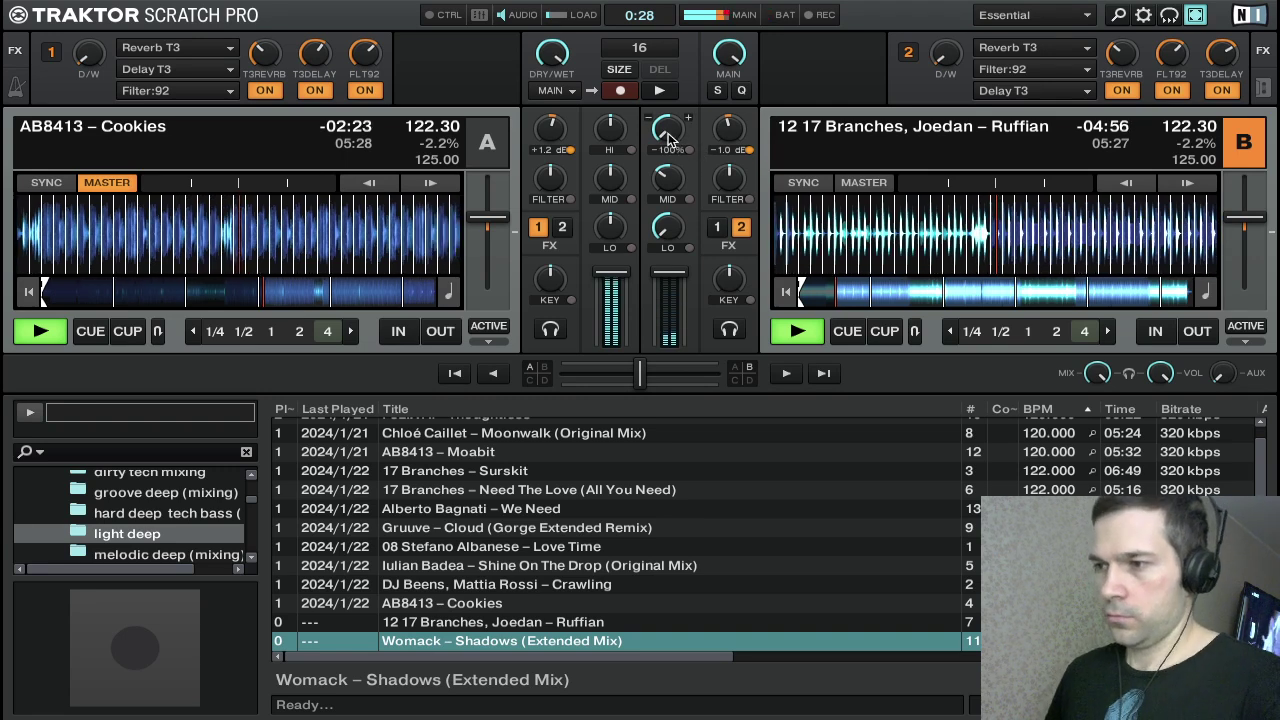
pyautogui.doubleClick(668, 140)
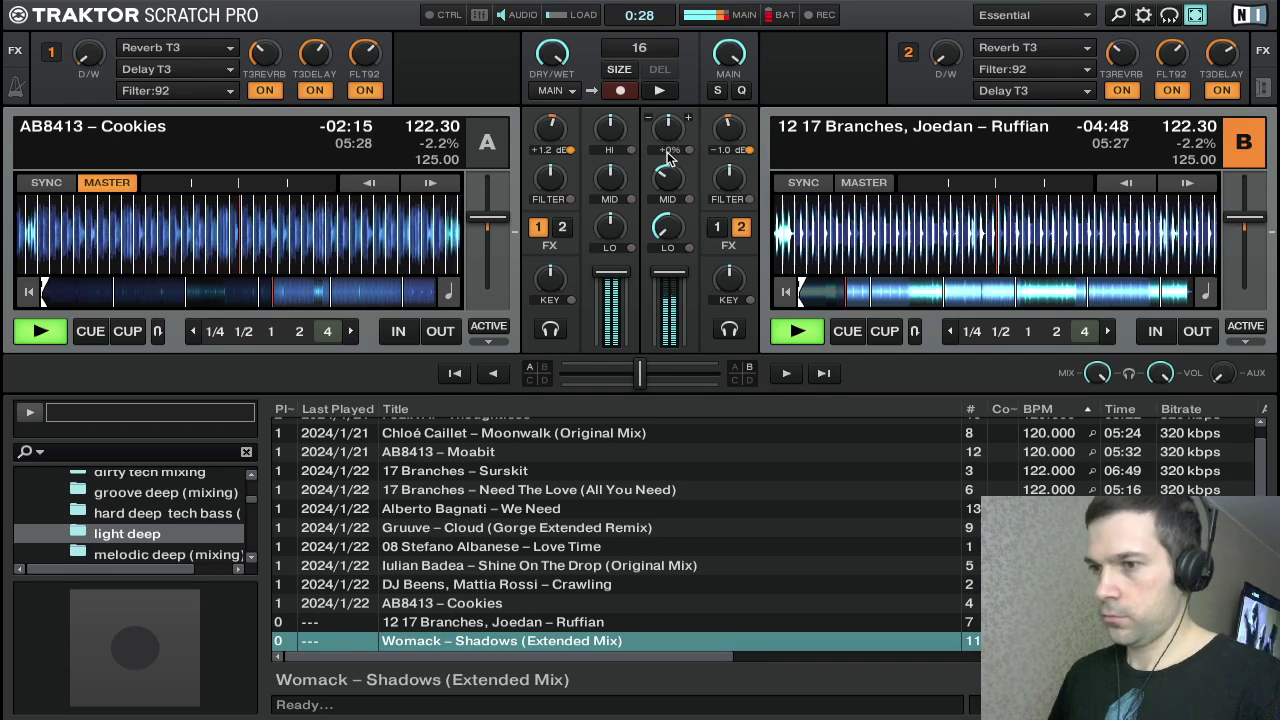
pyautogui.moveTo(668, 177); pyautogui.dragTo(672, 183)
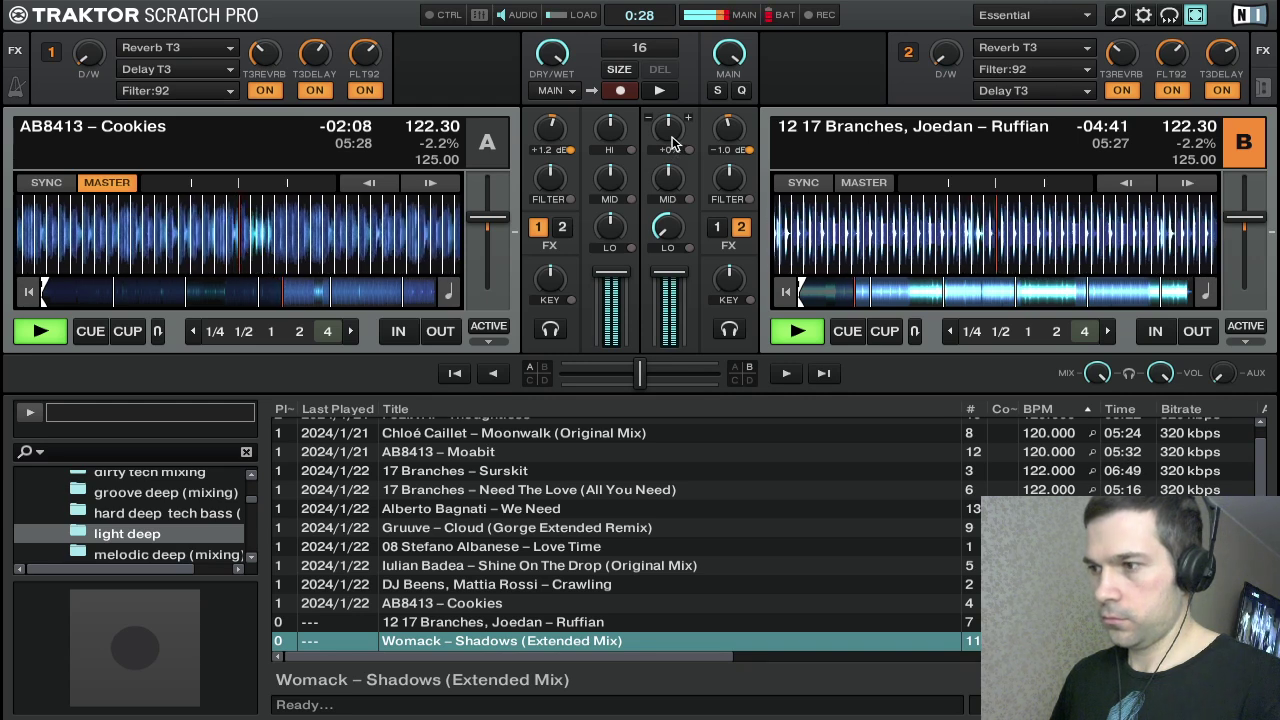
# Swap the bass from deck A to deck B by restoring B's lows and cutting A's, and slightly reduce deck A's mids and highs
pyautogui.moveTo(668, 227); pyautogui.dragTo(668, 252)
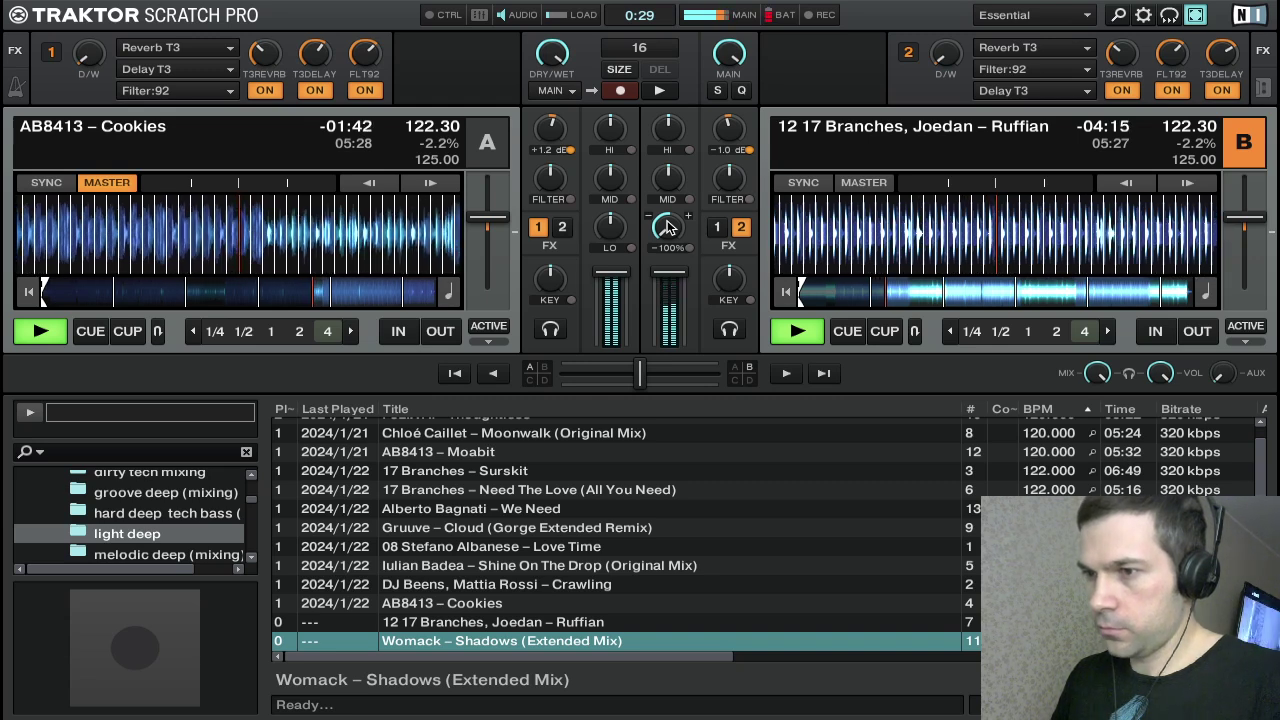
pyautogui.moveTo(668, 227); pyautogui.dragTo(607, 274)
pyautogui.moveTo(606, 188); pyautogui.dragTo(606, 198)
pyautogui.moveTo(609, 131); pyautogui.dragTo(609, 136)
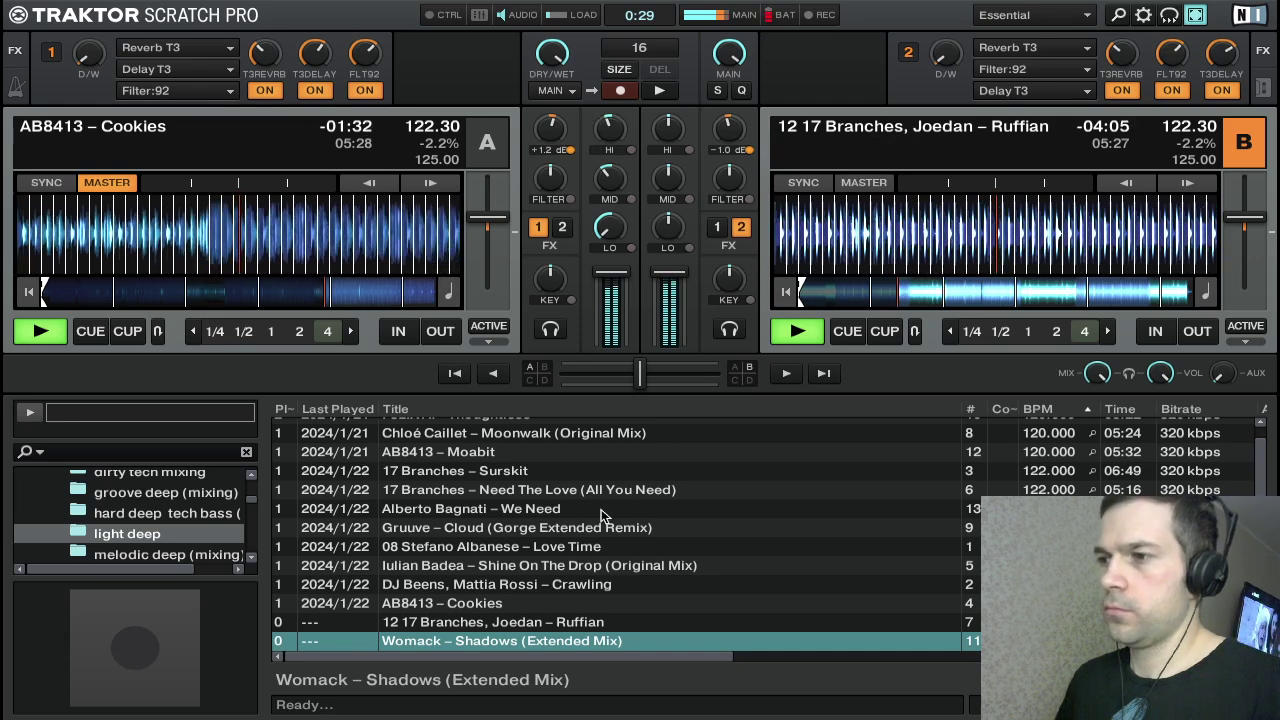
pyautogui.scroll(1, 576, 557)
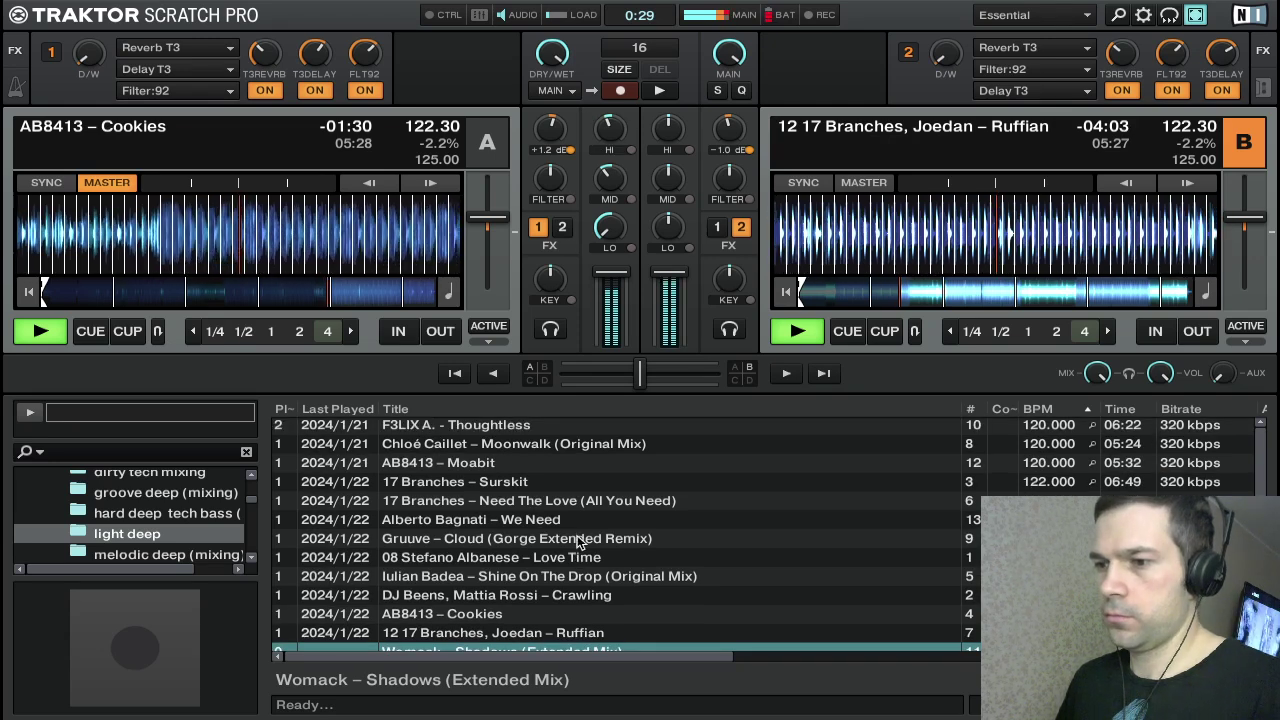
pyautogui.scroll(-1, 575, 530)
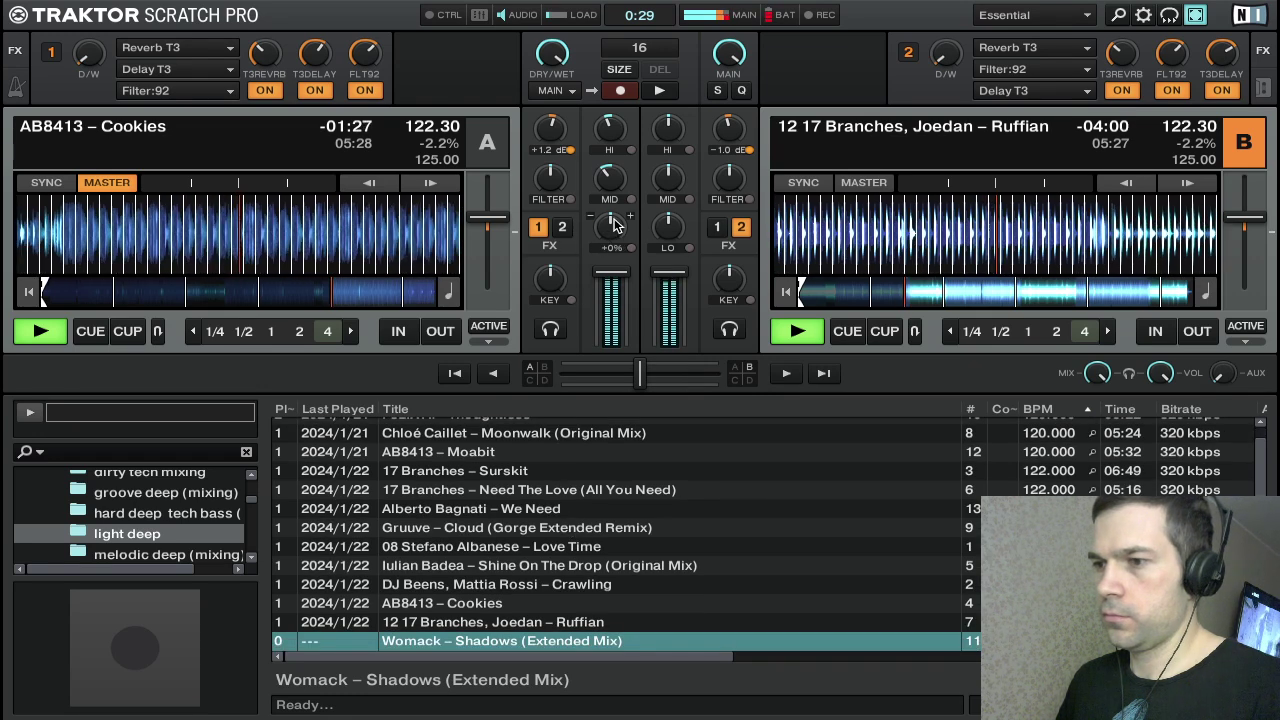
# Fade out deck A by cutting its highs, reducing its mids to -38% and closing its fader, and return Cookies to its start
pyautogui.moveTo(599, 130); pyautogui.dragTo(600, 170)
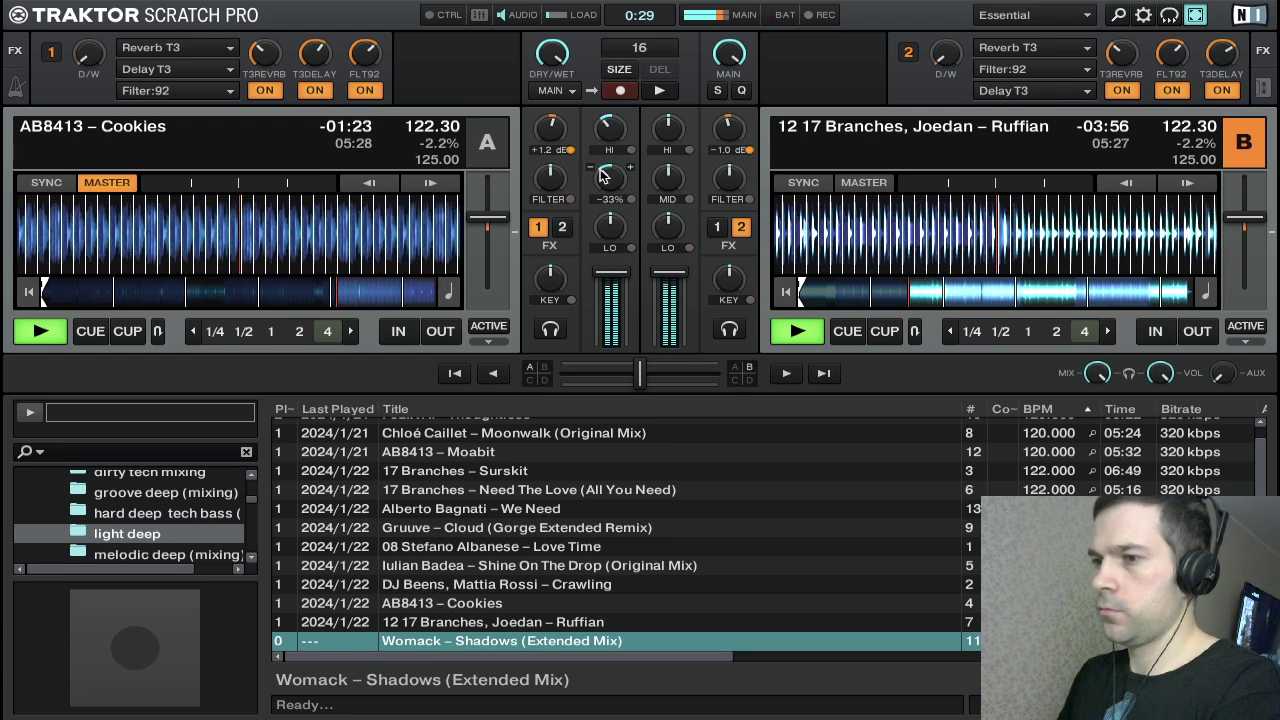
pyautogui.moveTo(603, 175); pyautogui.dragTo(610, 196)
pyautogui.moveTo(609, 135); pyautogui.dragTo(605, 177)
pyautogui.moveTo(606, 175); pyautogui.dragTo(598, 190)
pyautogui.moveTo(608, 128); pyautogui.dragTo(616, 282)
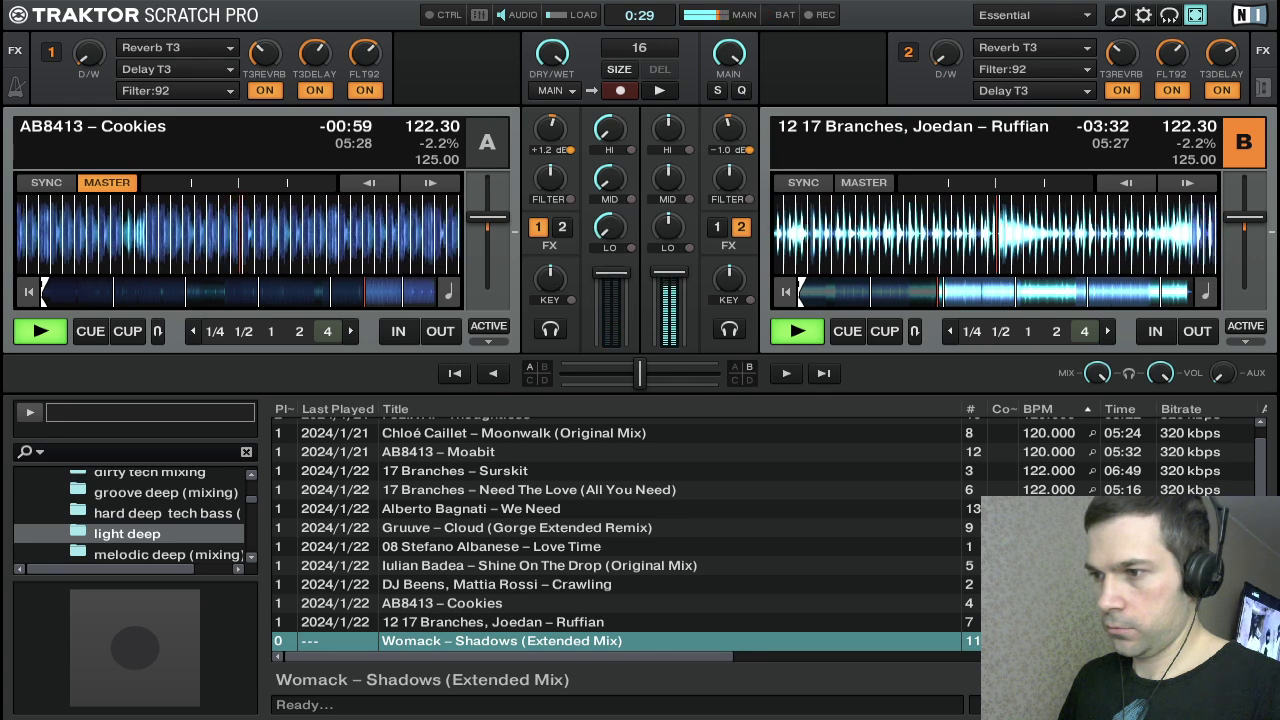
pyautogui.press('c')
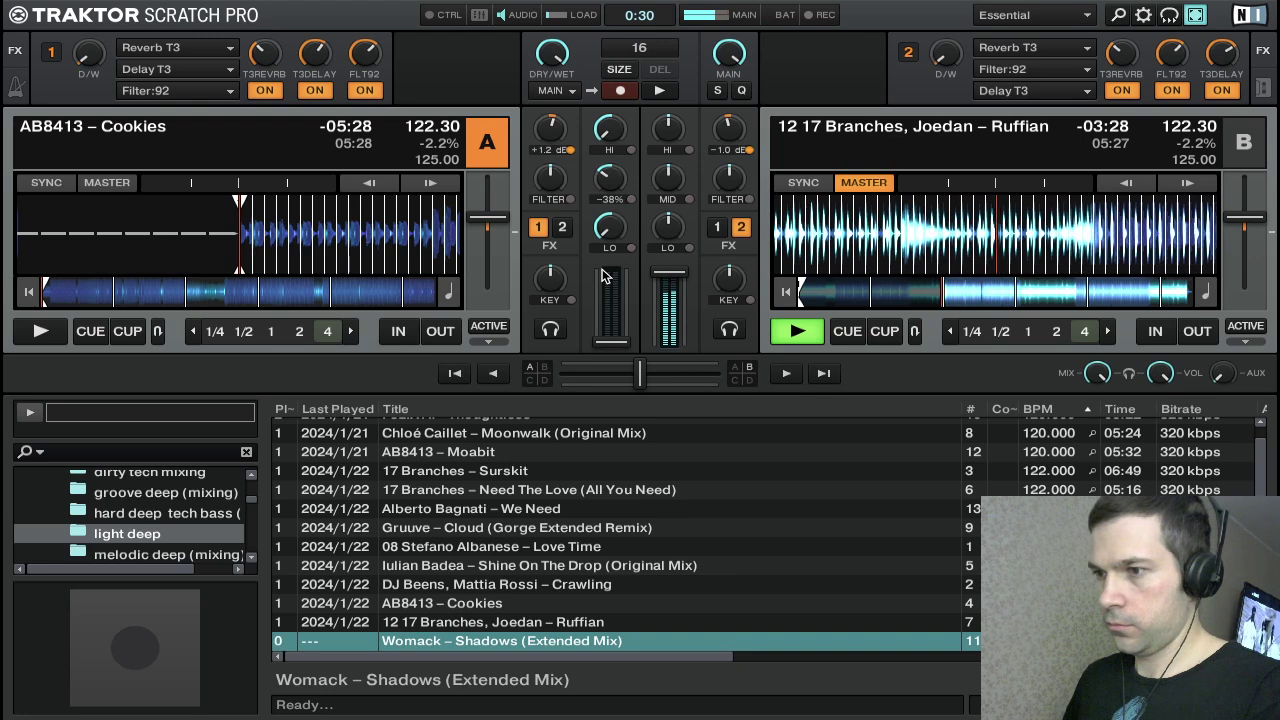
# Browse the last tracks of the light deep playlist and load Womack – Shadows (Extended Mix) onto deck A
pyautogui.press('Up')
pyautogui.press('Up')
pyautogui.press('Up')
pyautogui.press('Up')
pyautogui.press('Down')
pyautogui.press('Down')
pyautogui.press('Down')
pyautogui.press('Down')
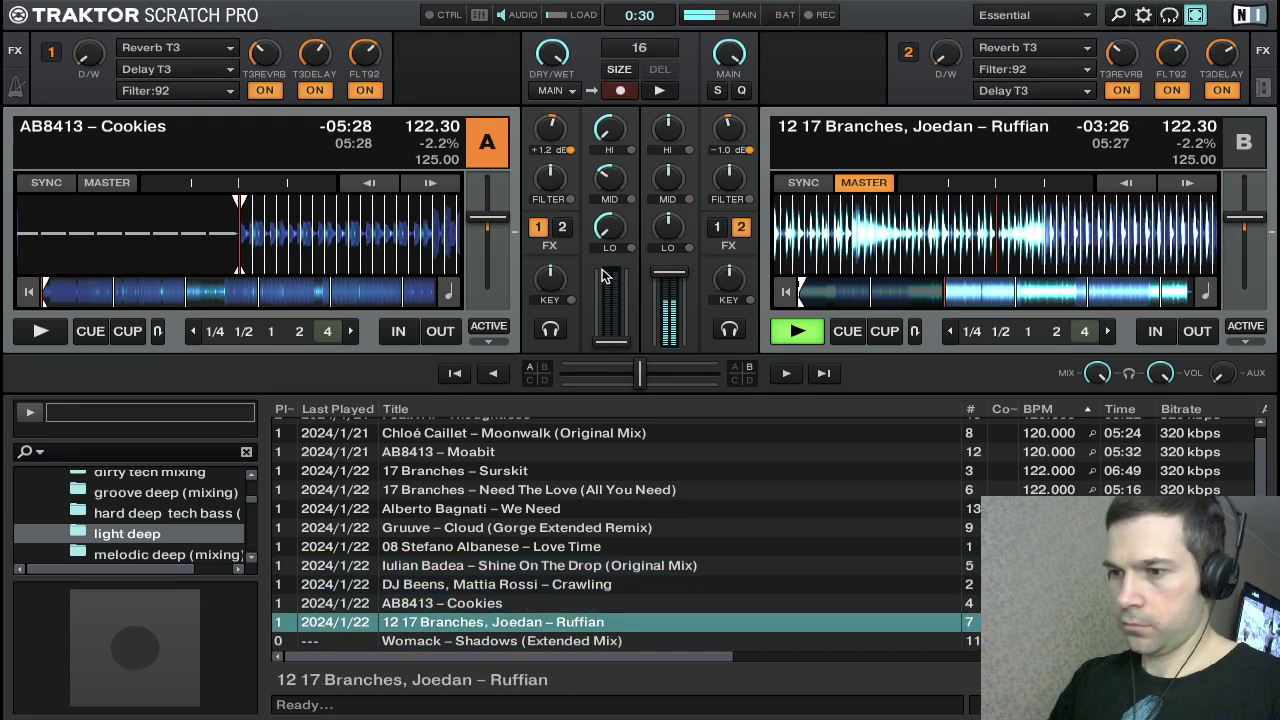
pyautogui.press('Up')
pyautogui.press('Up')
pyautogui.press('Up')
pyautogui.press('Down')
pyautogui.press('Down')
pyautogui.press('Down')
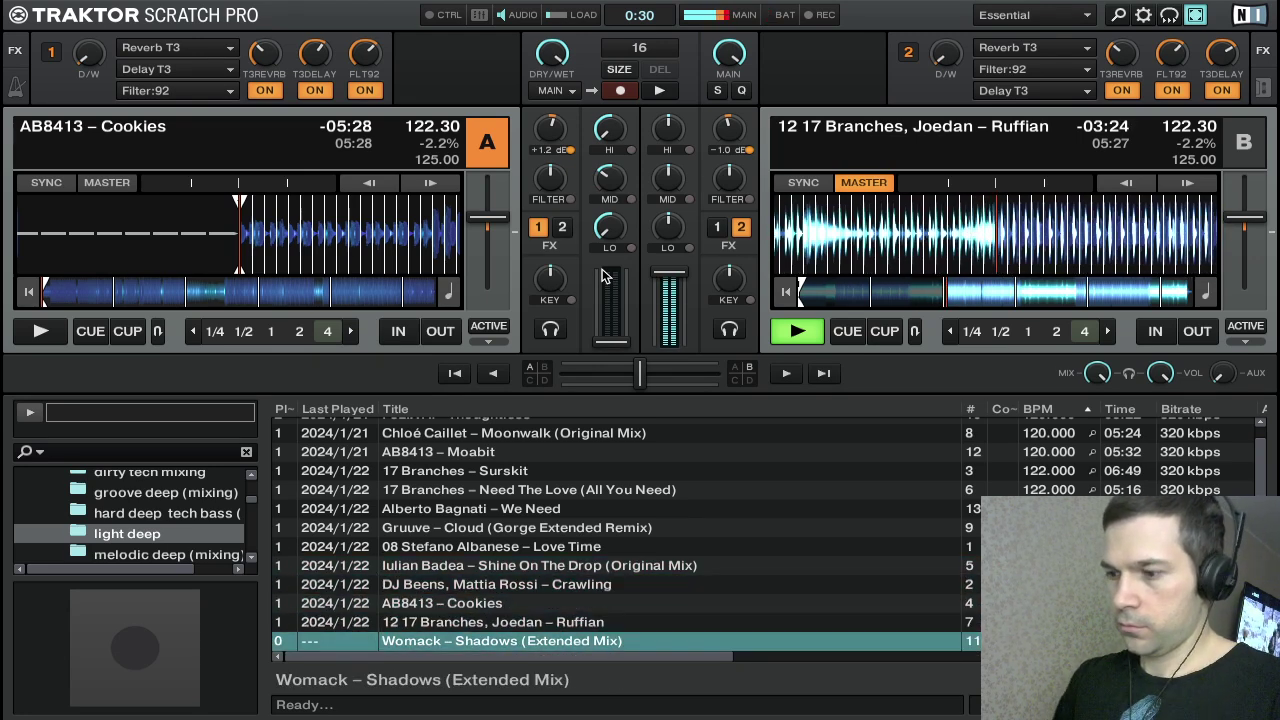
pyautogui.hotkey('ctrl', 'Left')
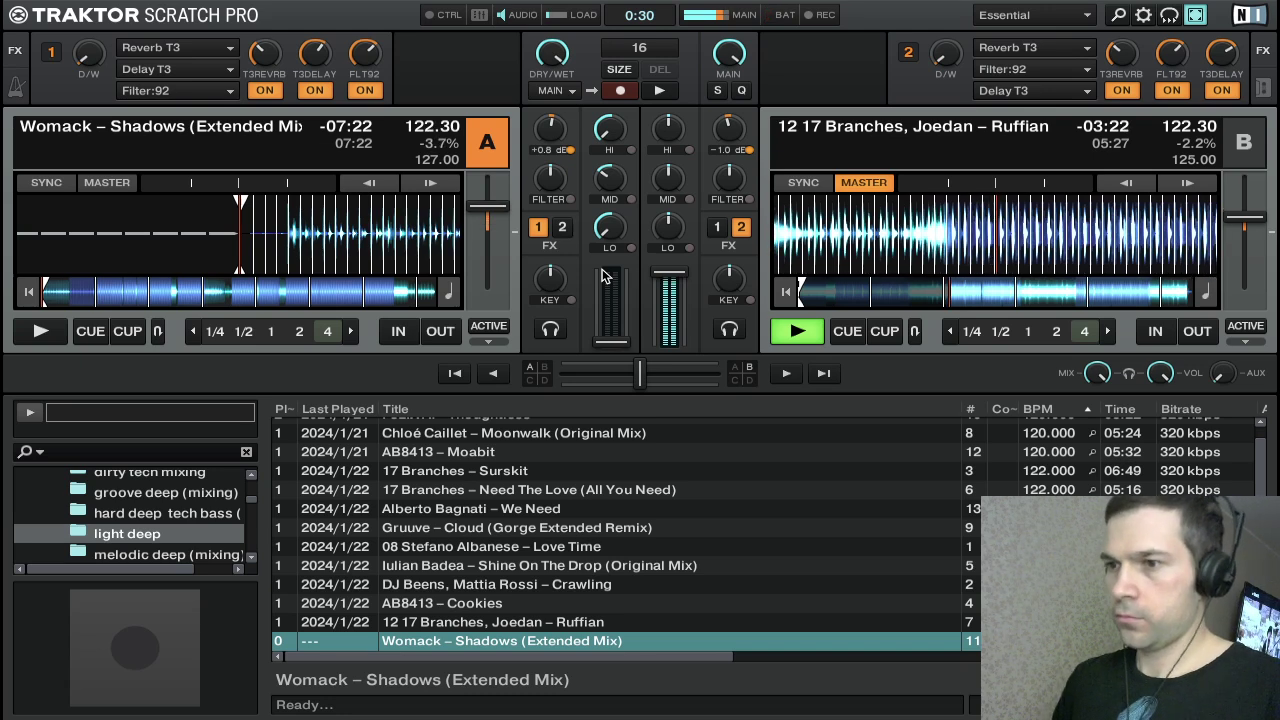
# Move deck A to the first beat of Womack – Shadows and set the cue point there
pyautogui.moveTo(369, 221)
pyautogui.mouseDown()
pyautogui.moveTo(346, 226)
pyautogui.moveTo(366, 225)
pyautogui.mouseUp()
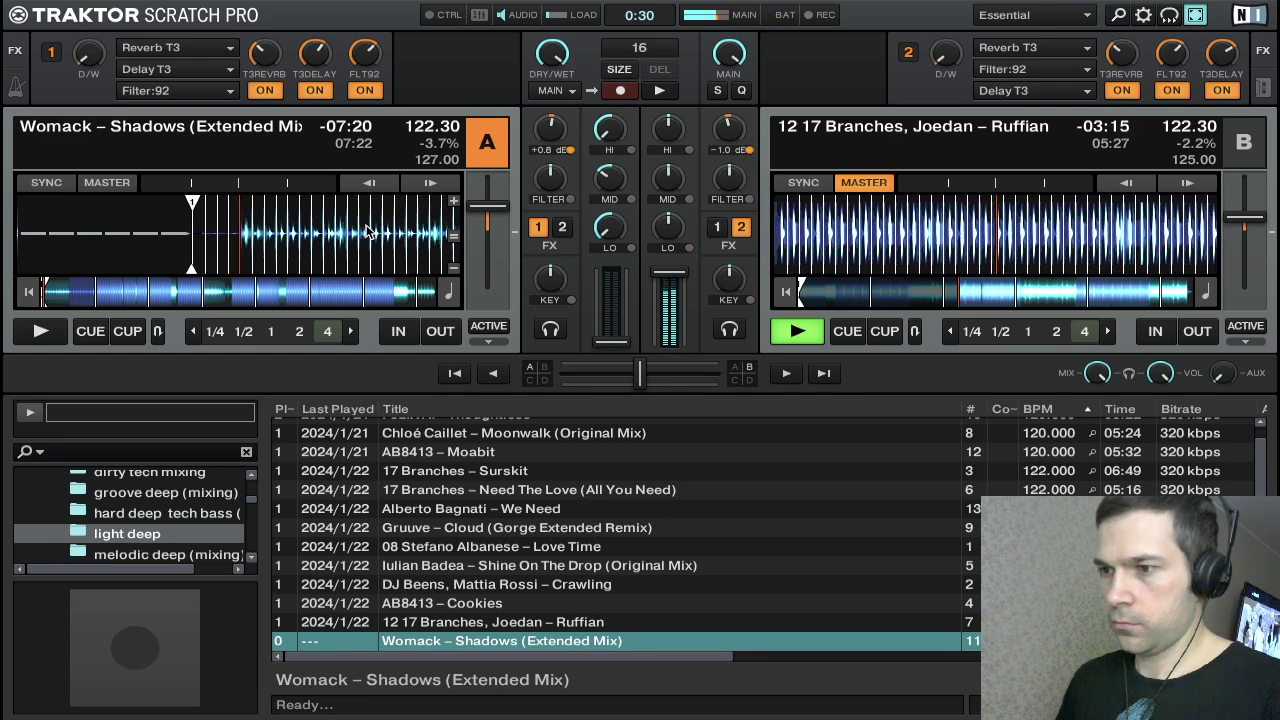
pyautogui.press('q')
pyautogui.press('q')
pyautogui.press('q')
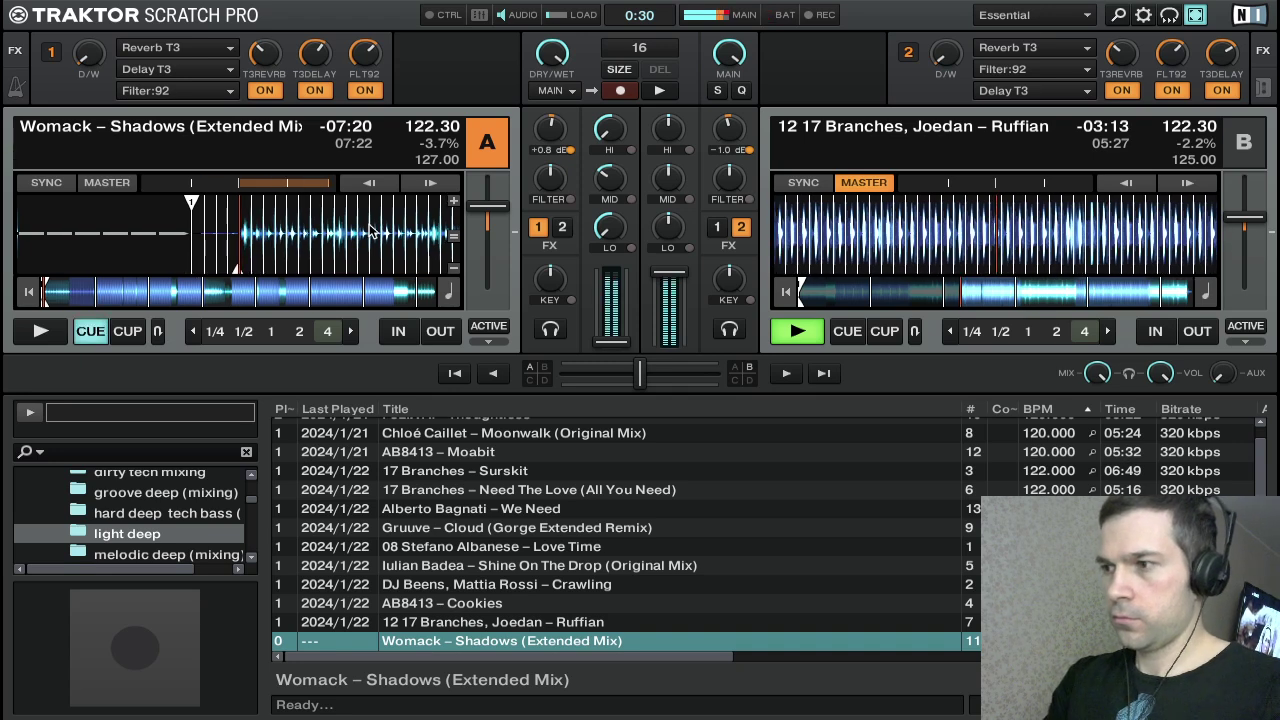
# Test-start Womack – Shadows on deck A against deck B's beat and return to its cue point
pyautogui.press('space')
pyautogui.press('space')
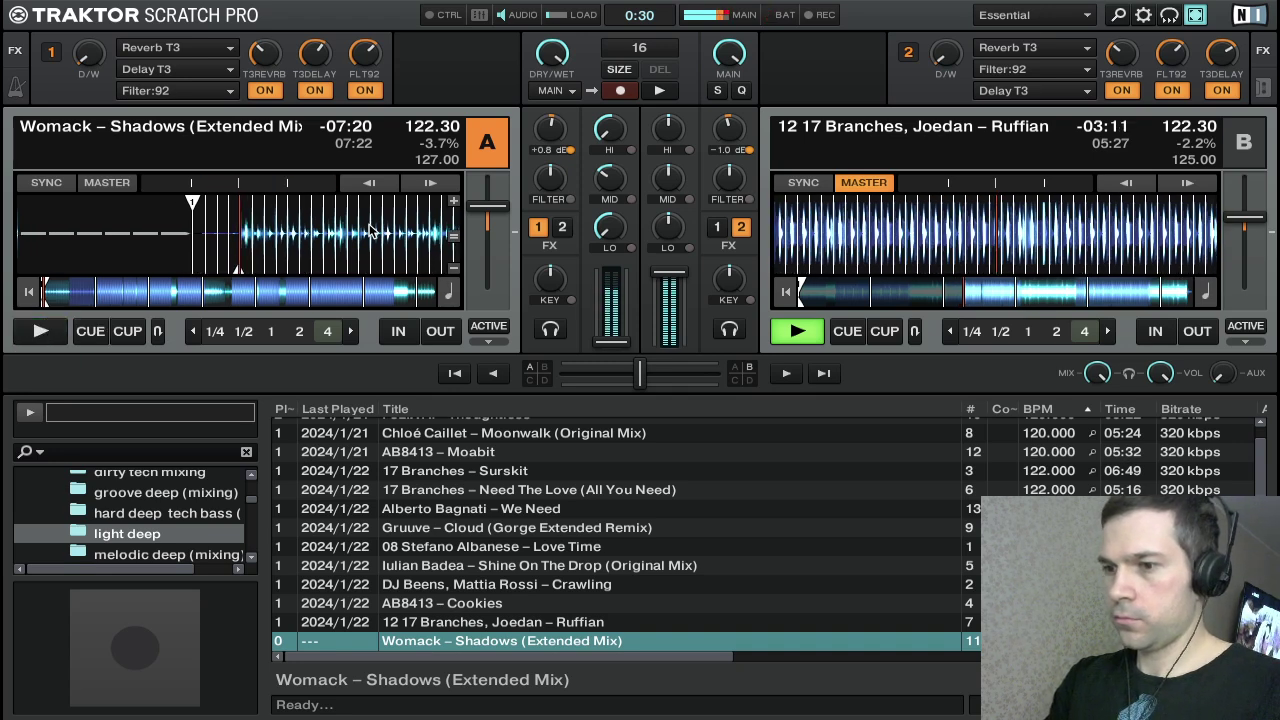
pyautogui.press('q')
pyautogui.press('space')
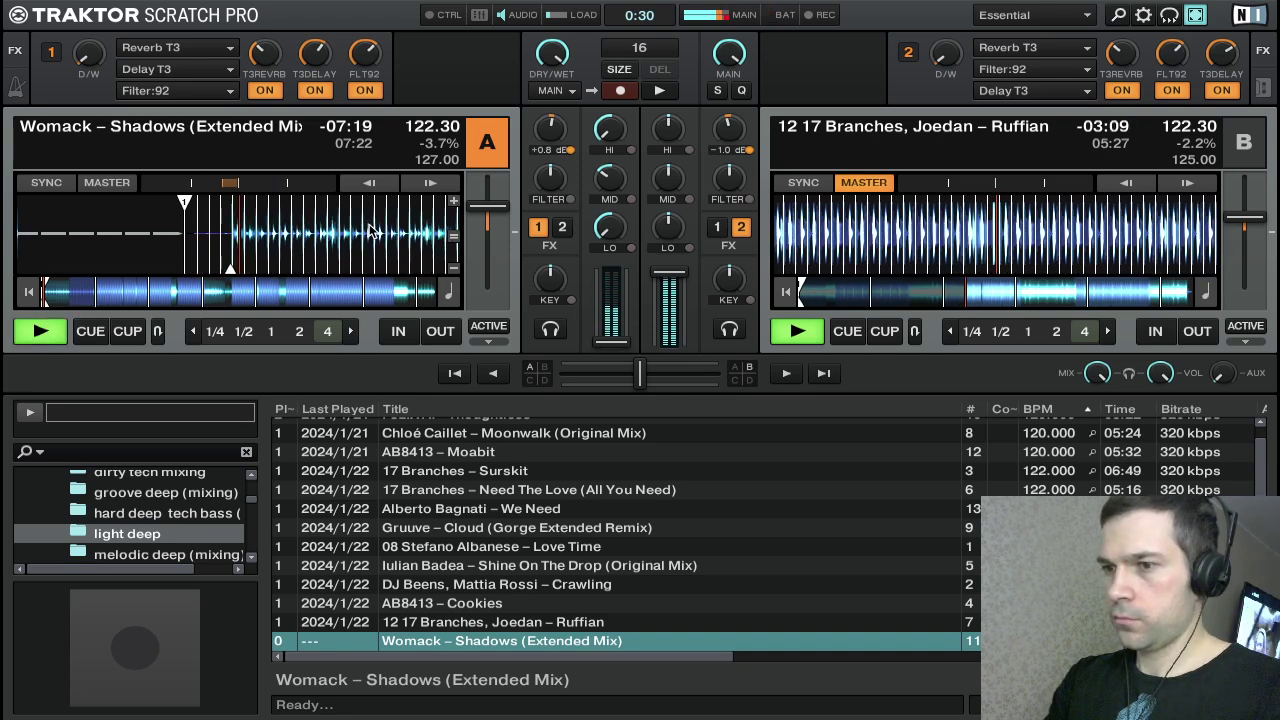
pyautogui.press('q')
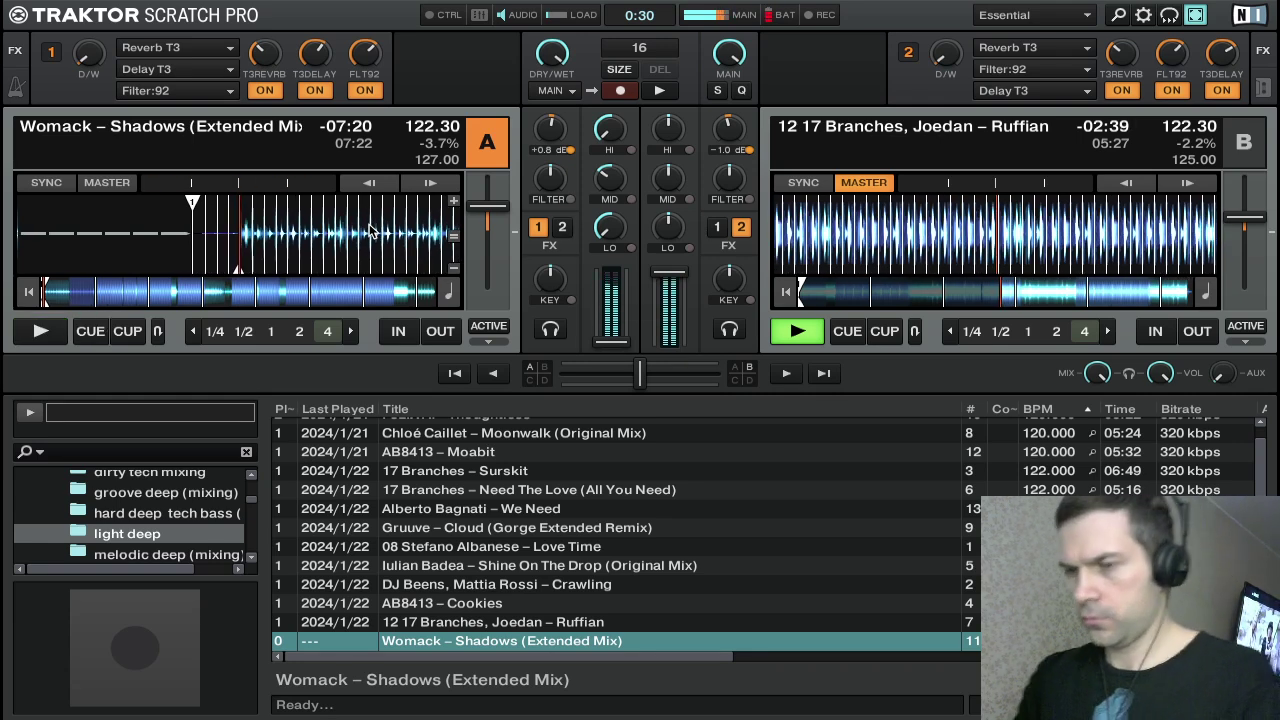
# Start Womack – Shadows on deck A with its channel fader fully up, and restore its high, mid and low EQ to neutral
pyautogui.press('space')
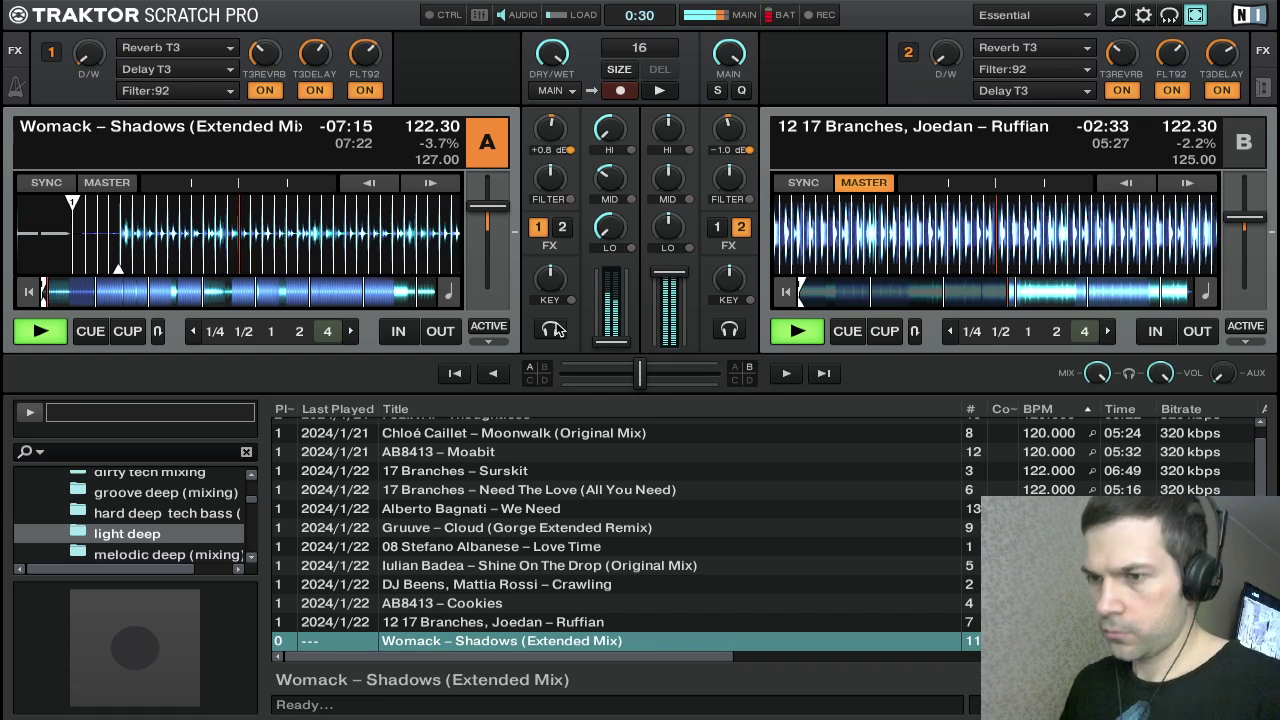
pyautogui.doubleClick(597, 344)
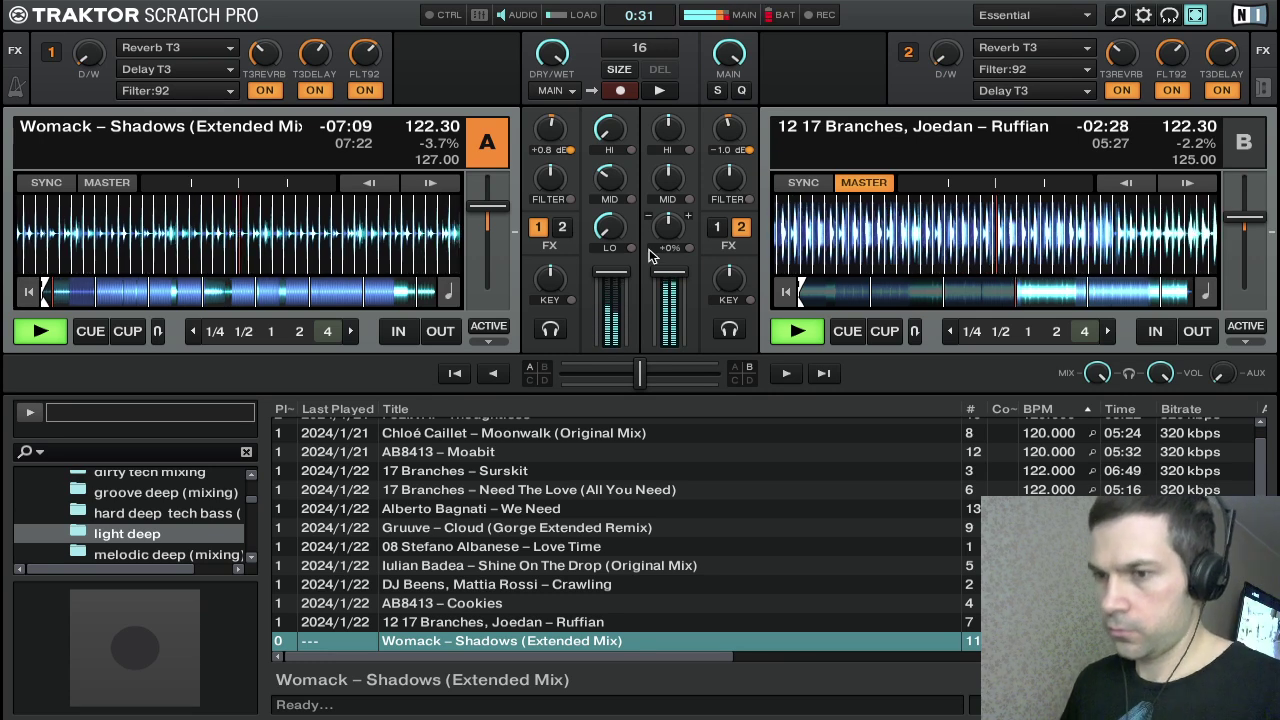
pyautogui.moveTo(606, 135); pyautogui.dragTo(606, 96)
pyautogui.doubleClick(608, 222)
pyautogui.doubleClick(600, 192)
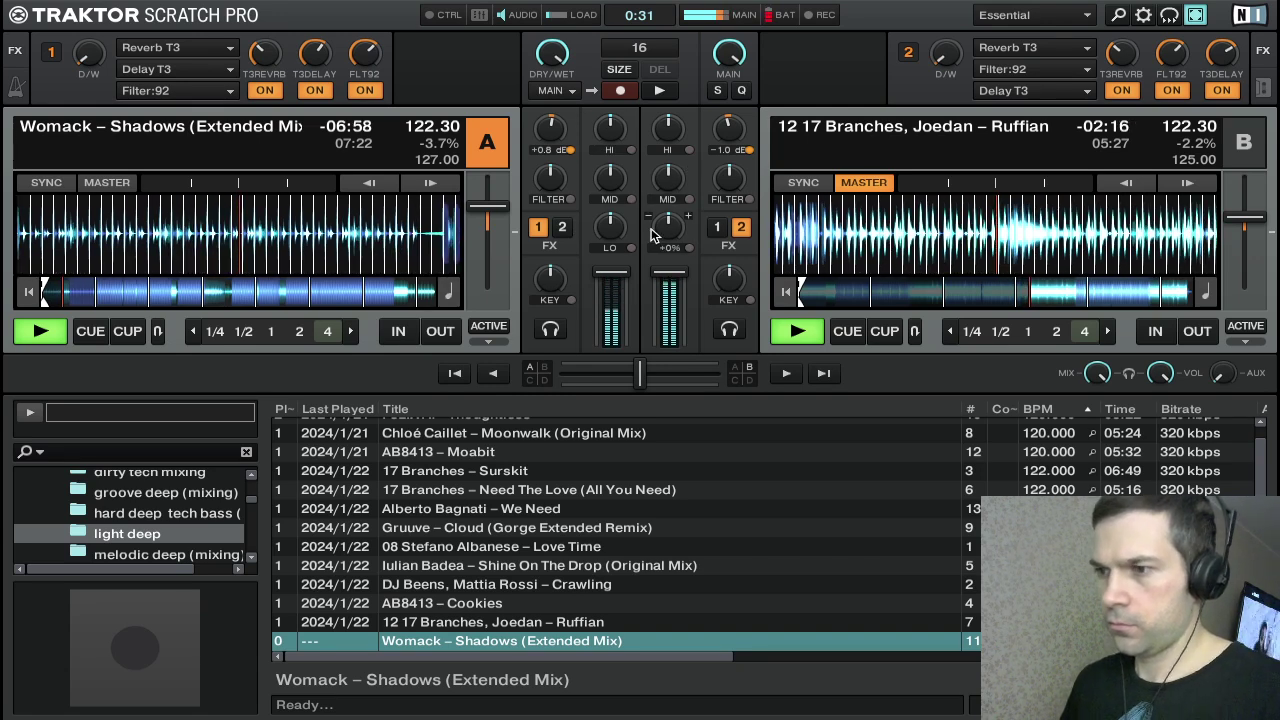
# Fade out deck B by cutting its lows and highs, reducing its mids to -25% and closing its fader, and return Ruffian to its start
pyautogui.moveTo(668, 229); pyautogui.dragTo(668, 290)
pyautogui.moveTo(668, 178); pyautogui.dragTo(668, 192)
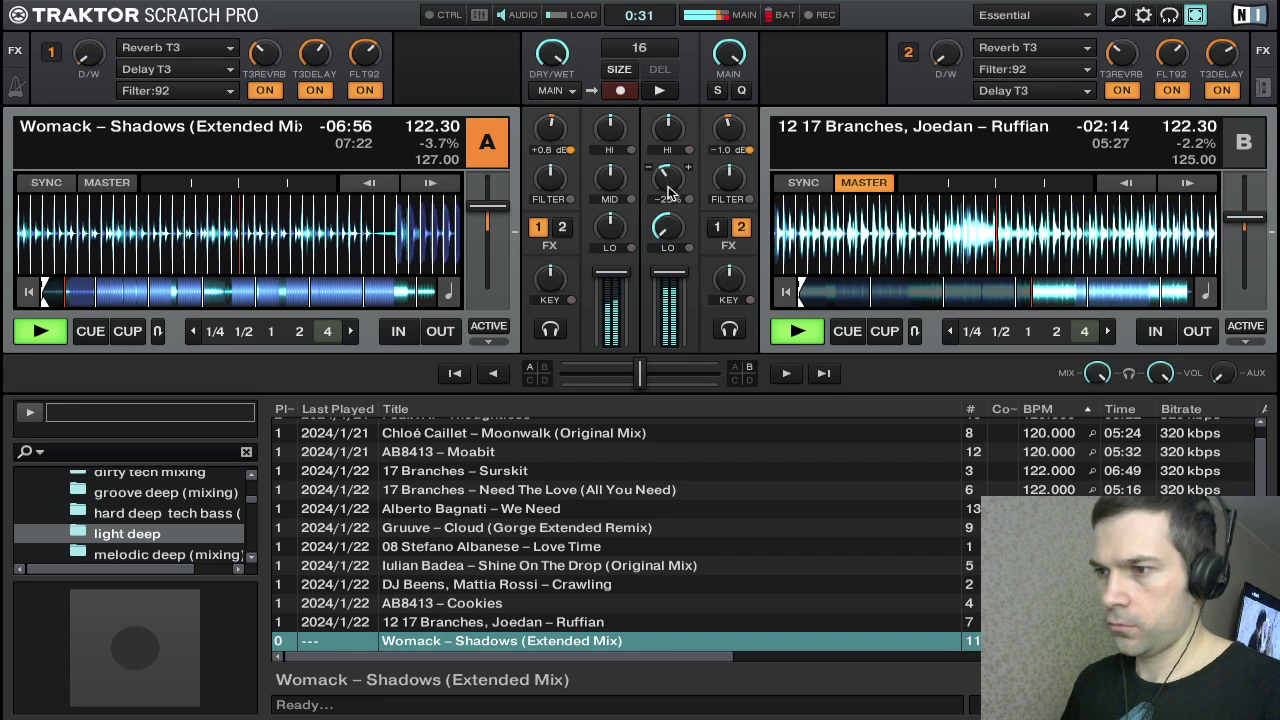
pyautogui.moveTo(667, 128); pyautogui.dragTo(671, 180)
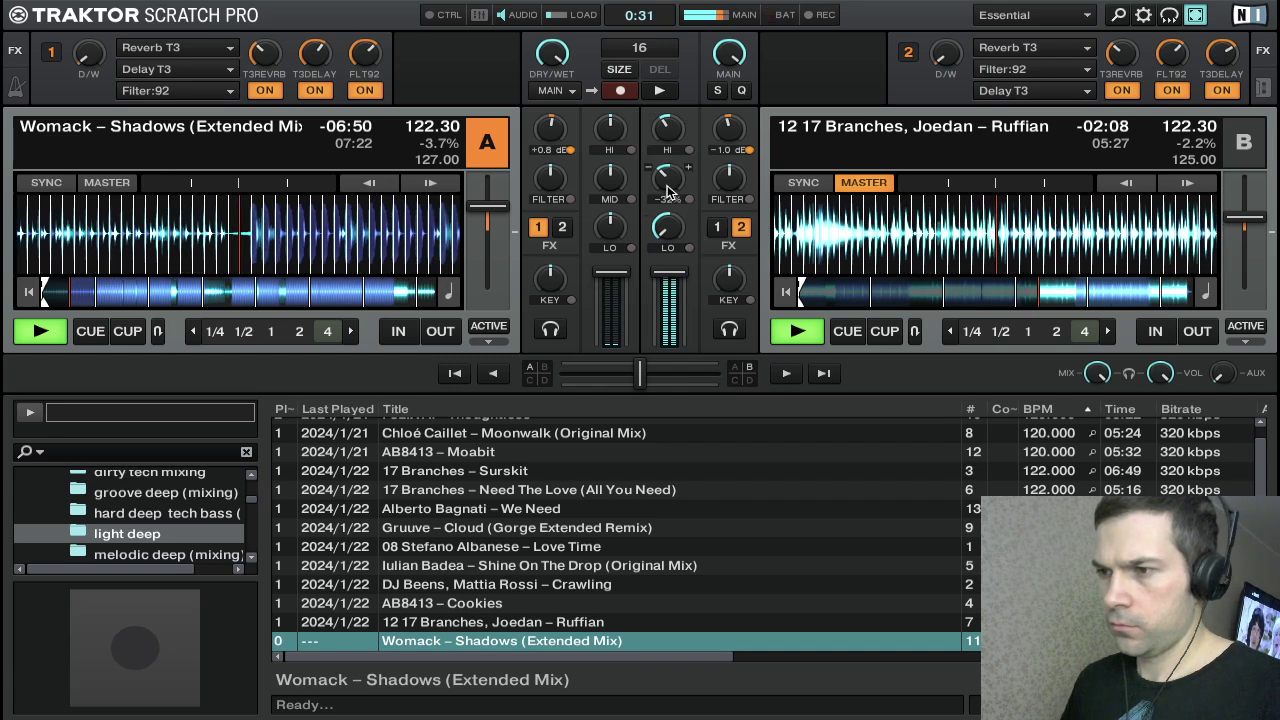
pyautogui.moveTo(672, 150); pyautogui.dragTo(672, 215)
pyautogui.moveTo(670, 290); pyautogui.dragTo(670, 342)
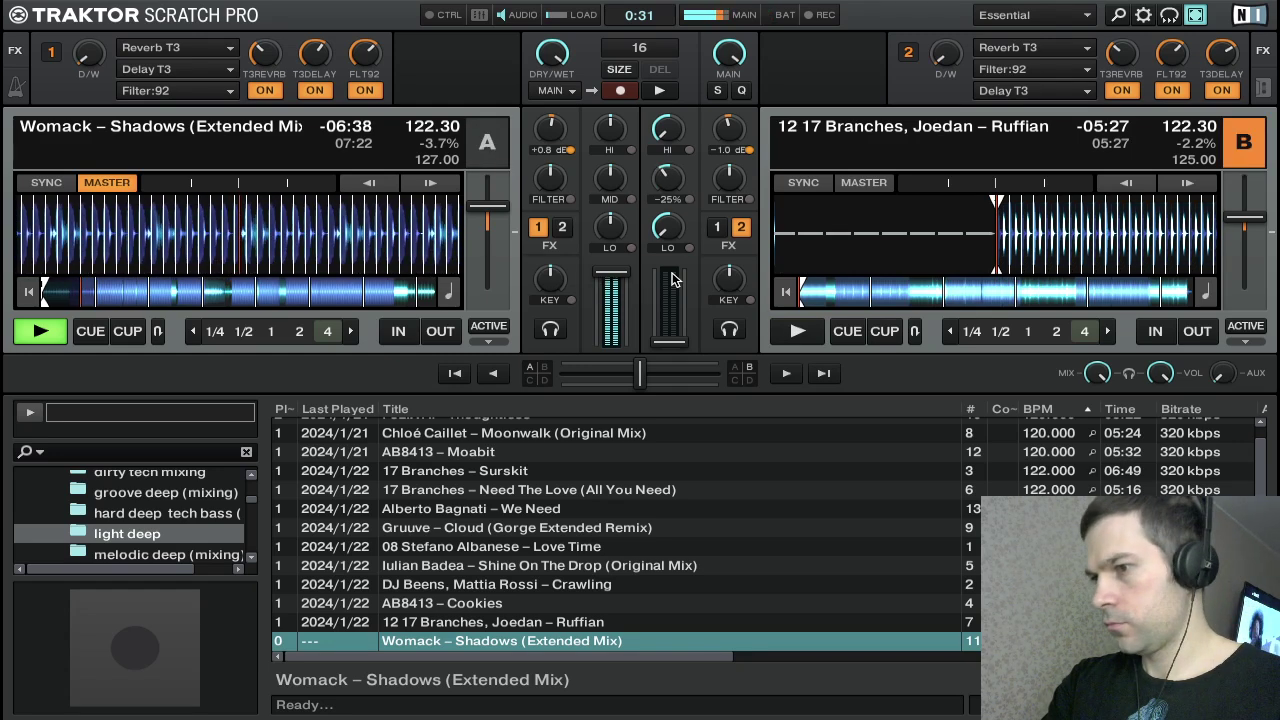
# Look through the light deep playlist for tracks that have not been played, returning to Womack – Shadows (Extended Mix)
pyautogui.press('Up')
pyautogui.press('Up')
pyautogui.press('Up')
pyautogui.press('Up')
pyautogui.press('Down')
pyautogui.press('Down')
pyautogui.press('Down')
pyautogui.press('Down')
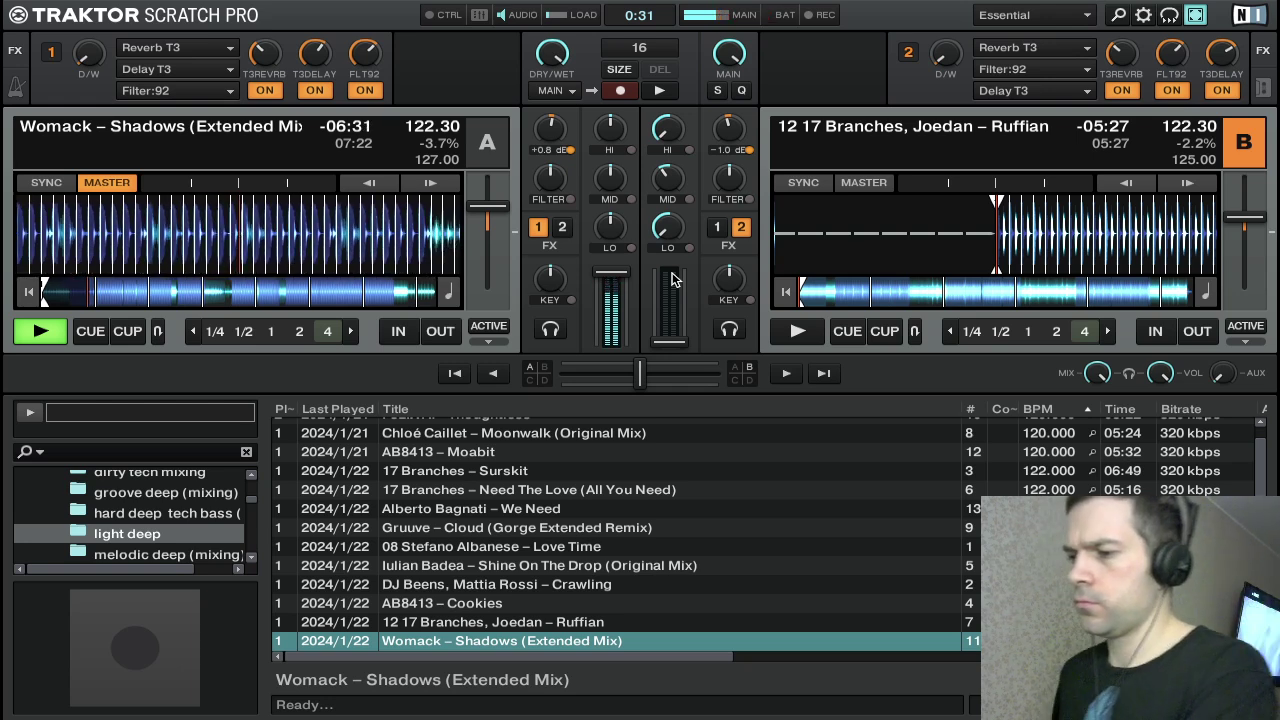
pyautogui.press('Up')
pyautogui.press('Up')
pyautogui.press('Up')
pyautogui.press('Up')
pyautogui.press('Up')
pyautogui.press('Up')
pyautogui.press('Up')
pyautogui.press('Up')
pyautogui.press('Up')
pyautogui.press('Up')
pyautogui.press('Up')
pyautogui.press('Up')
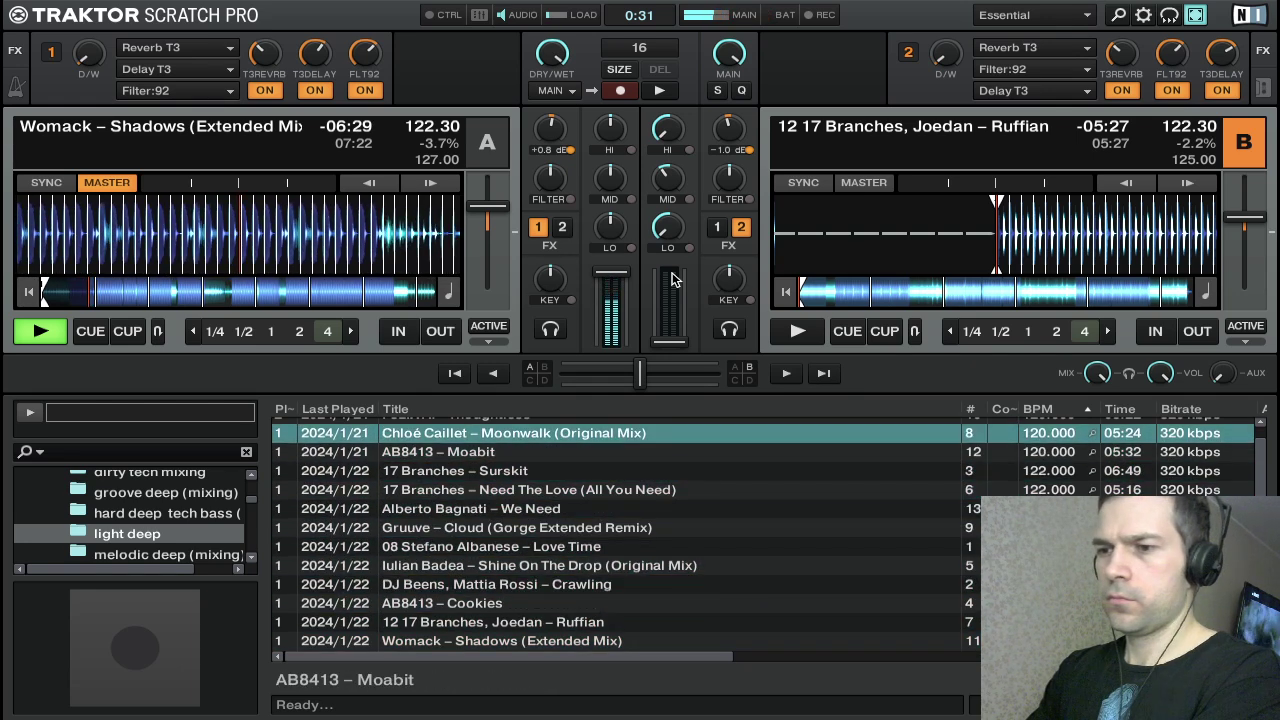
pyautogui.press('Down')
pyautogui.press('Down')
pyautogui.press('Down')
pyautogui.press('Down')
pyautogui.press('Down')
pyautogui.press('Down')
pyautogui.press('Down')
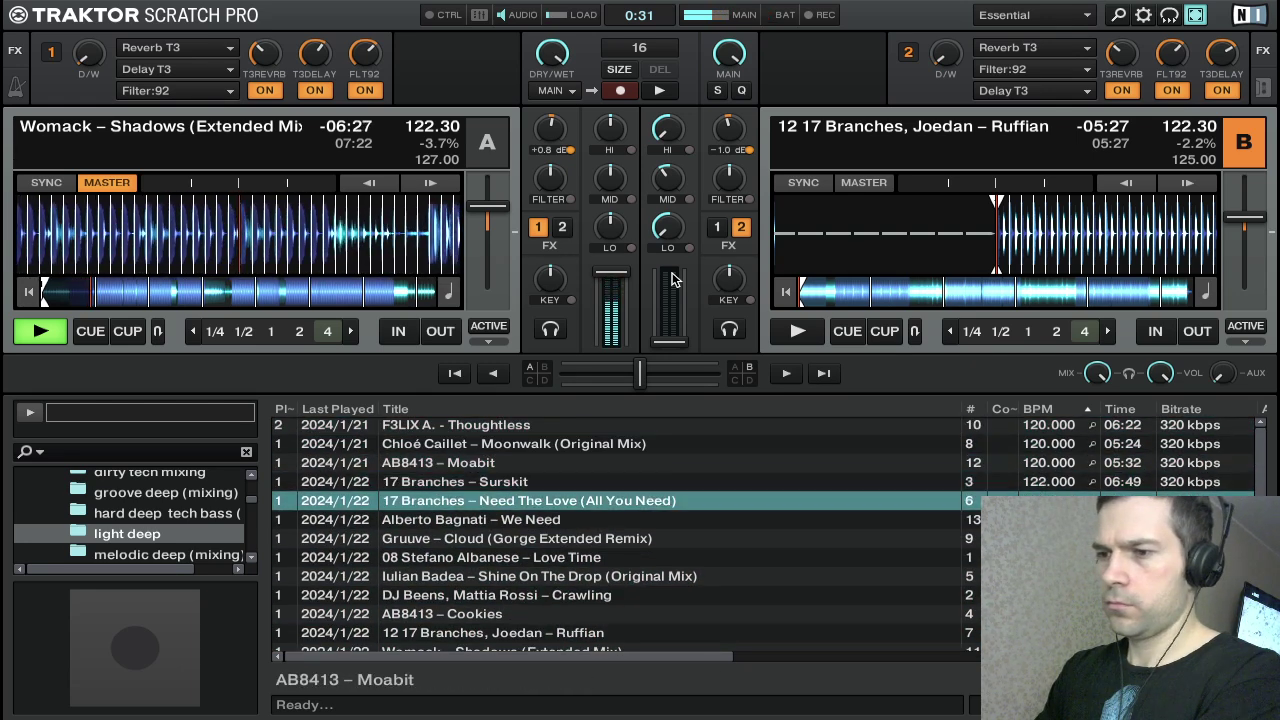
pyautogui.press('Down')
pyautogui.press('Down')
pyautogui.press('Down')
pyautogui.press('Down')
pyautogui.press('Down')
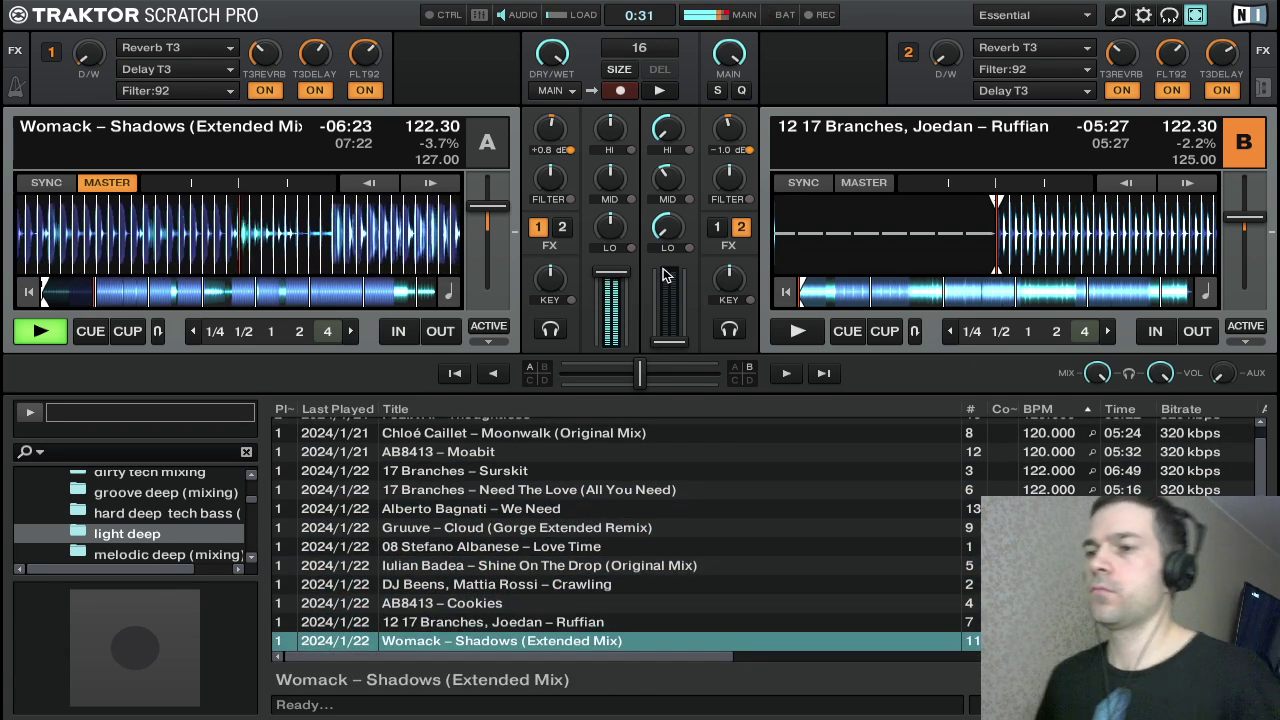
# Blend effect unit 1 briefly into Womack – Shadows on deck A with its dry/wet amount, and return it to fully dry
pyautogui.moveTo(88, 54)
pyautogui.mouseDown()
pyautogui.moveTo(88, 34)
pyautogui.moveTo(88, 64)
pyautogui.mouseUp()
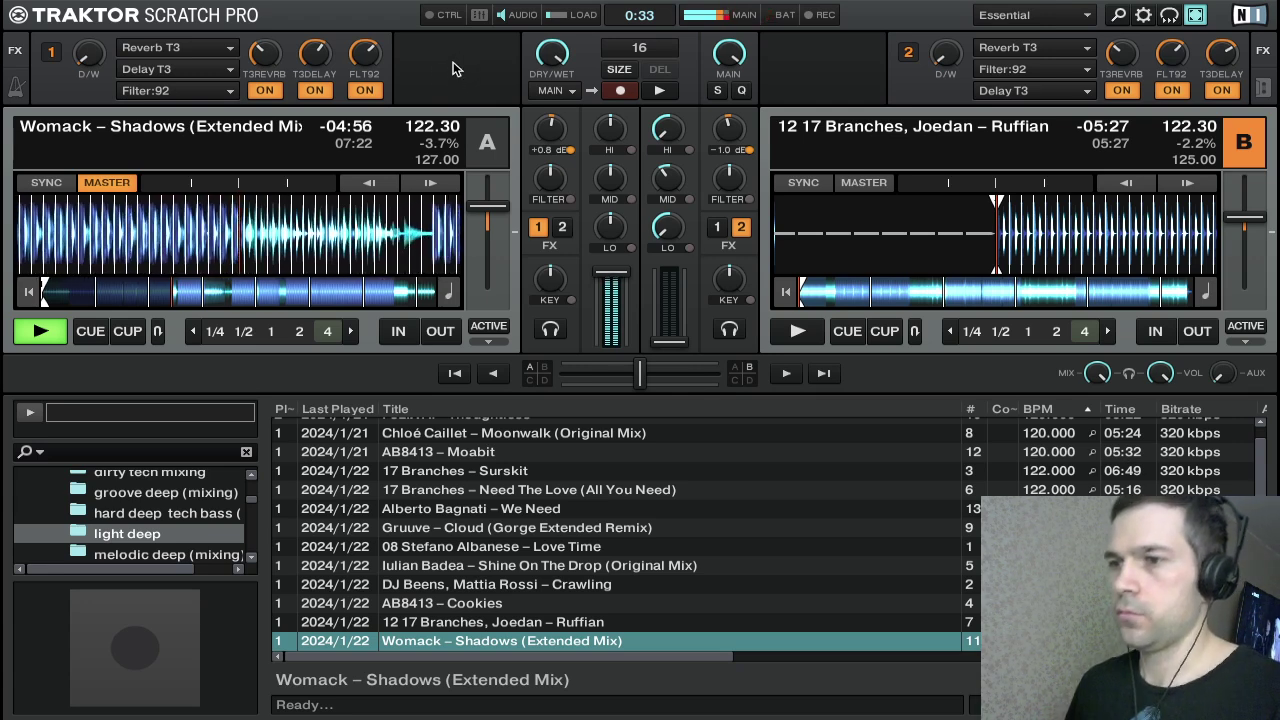
pyautogui.moveTo(89, 56); pyautogui.dragTo(88, 26)
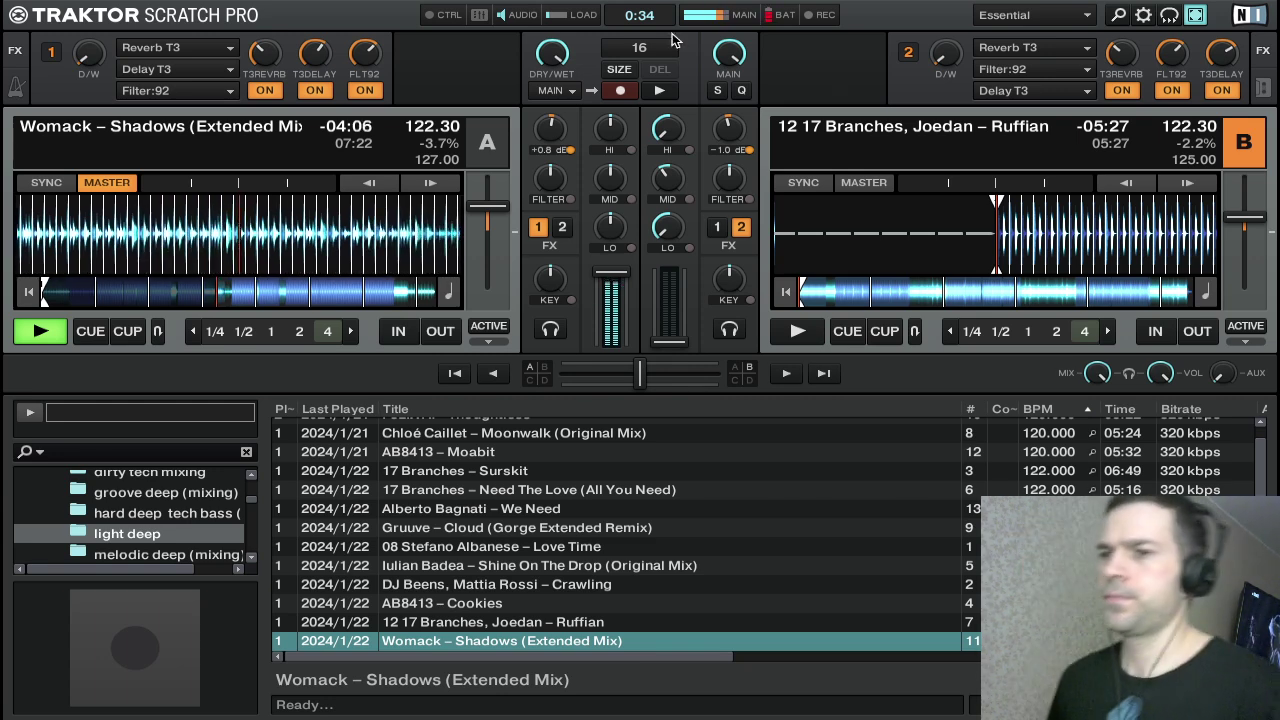
pyautogui.moveTo(78, 62)
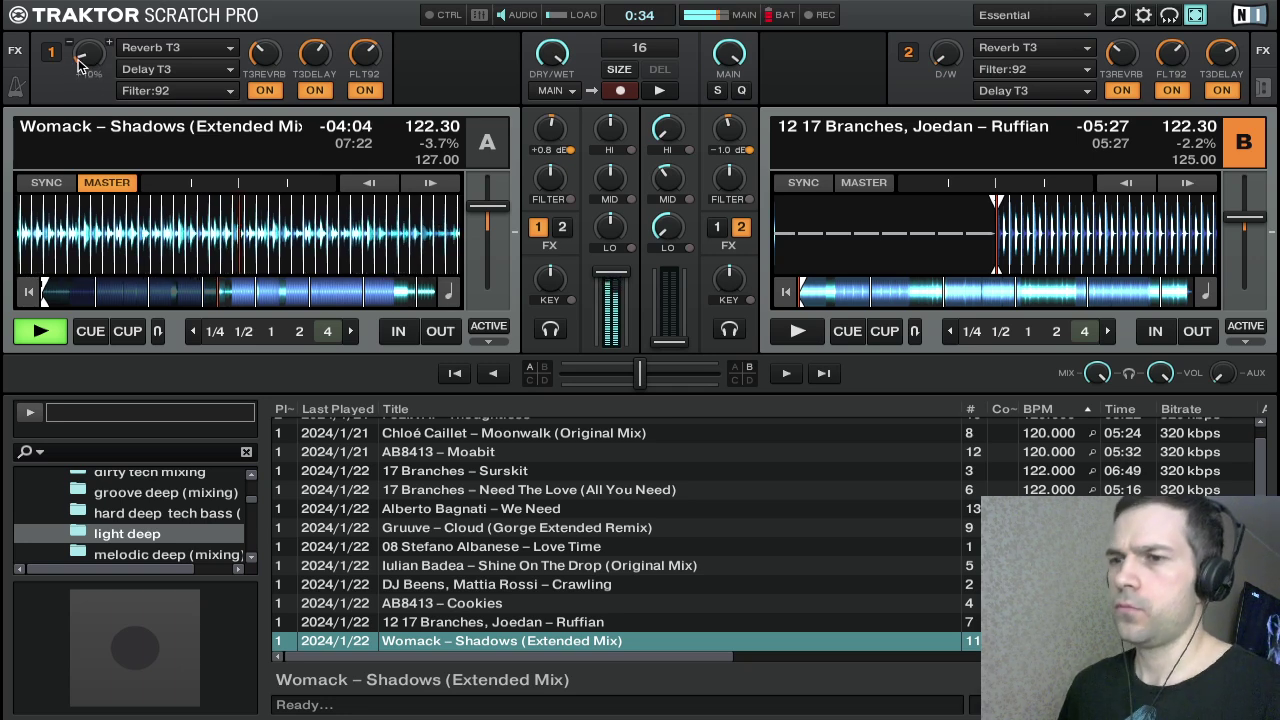
pyautogui.moveTo(86, 62); pyautogui.dragTo(68, 148)
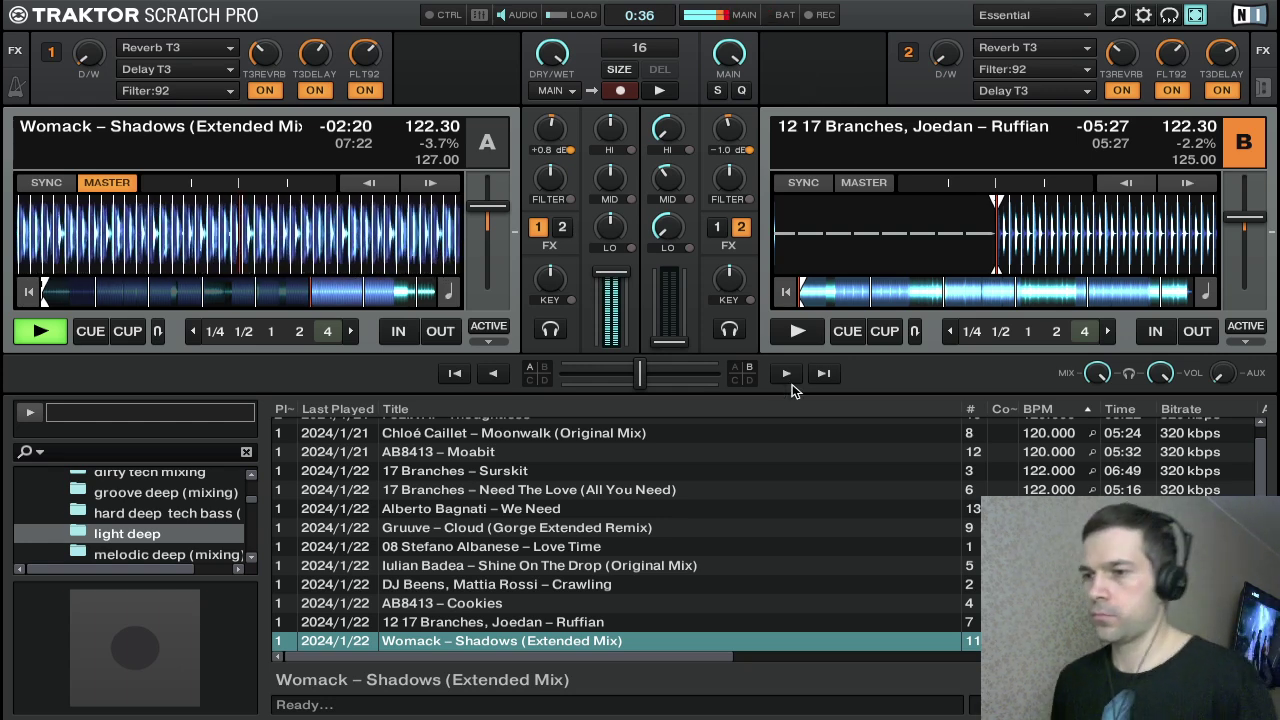
pyautogui.scroll(1, 622, 551)
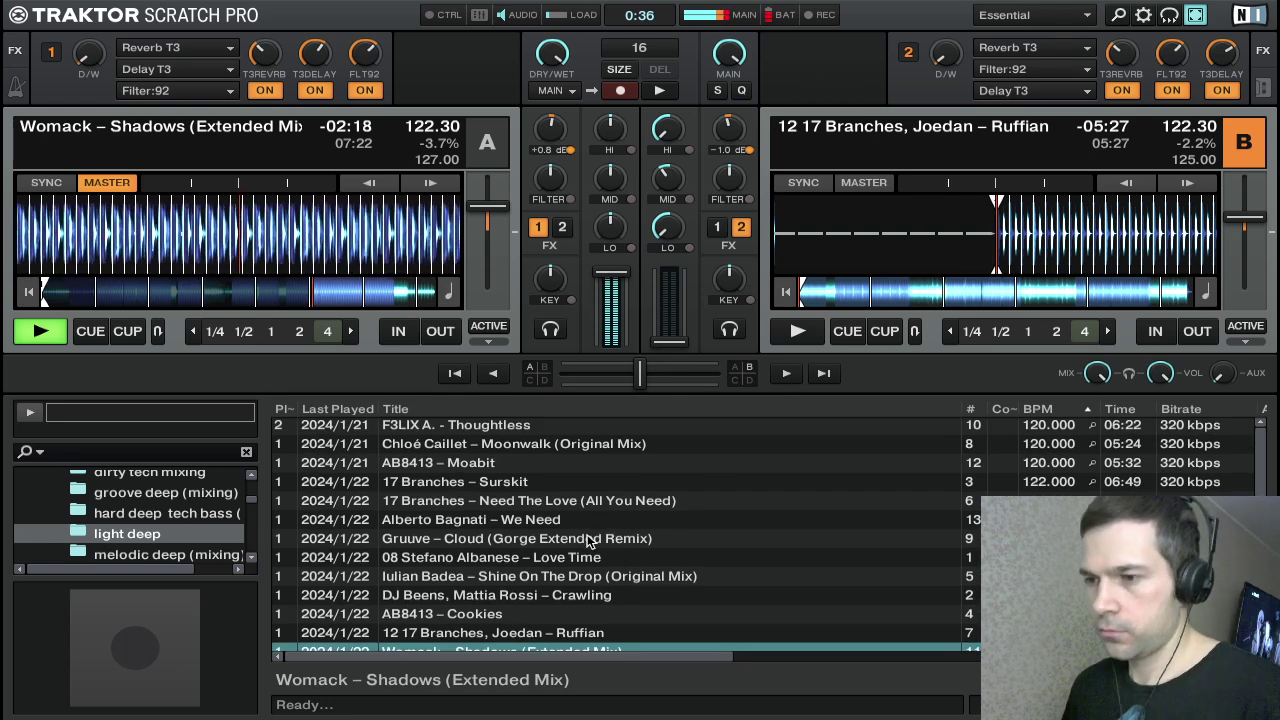
pyautogui.scroll(-1, 631, 541)
pyautogui.scroll(1, 631, 541)
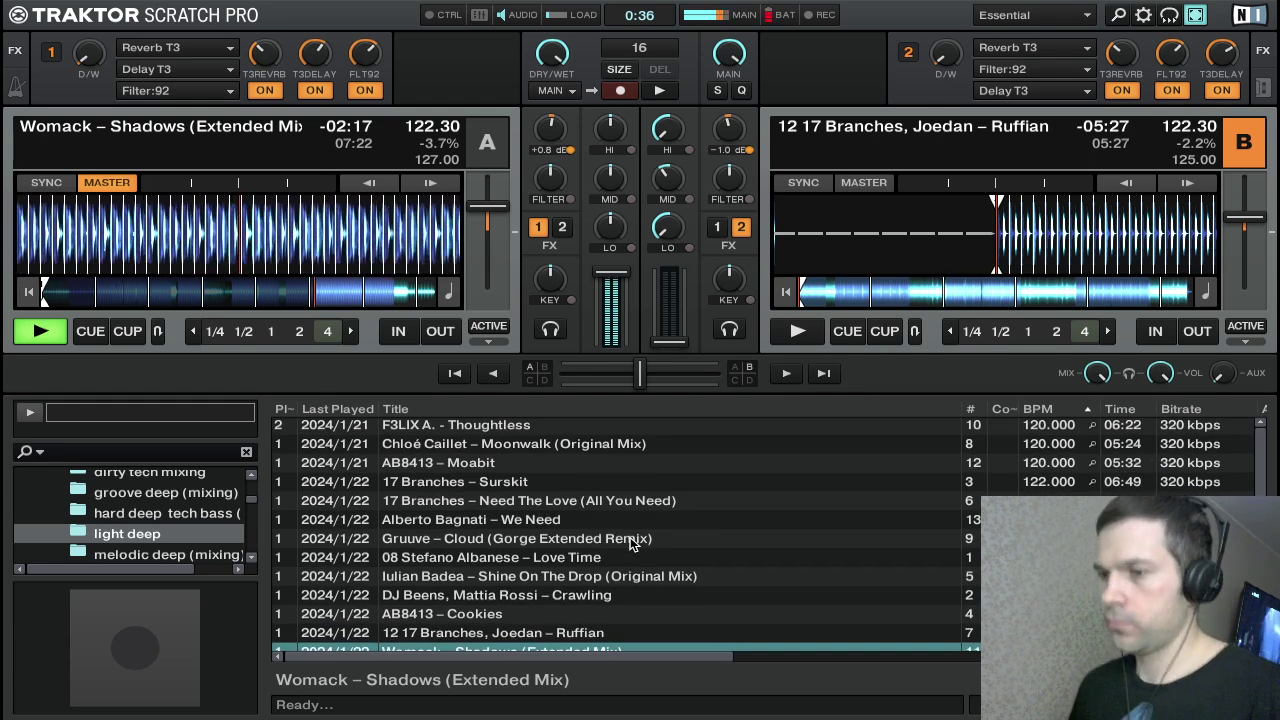
pyautogui.scroll(-1, 633, 542)
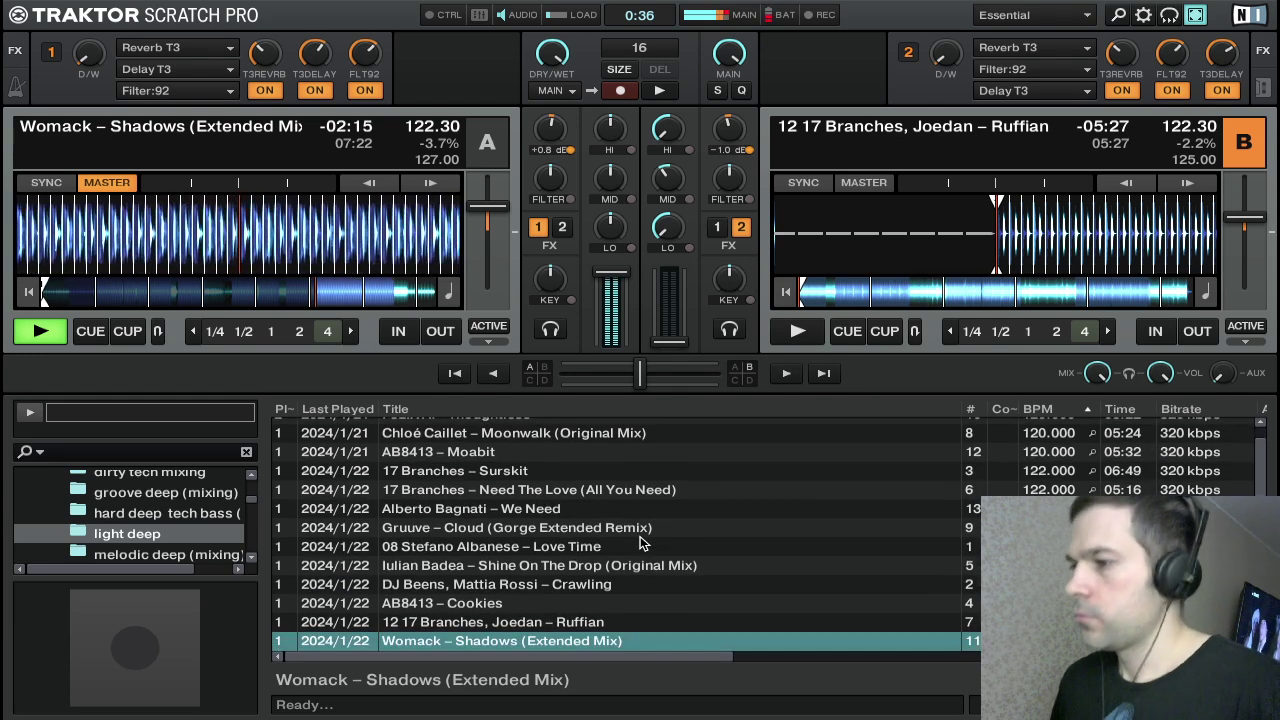
pyautogui.scroll(1, 640, 541)
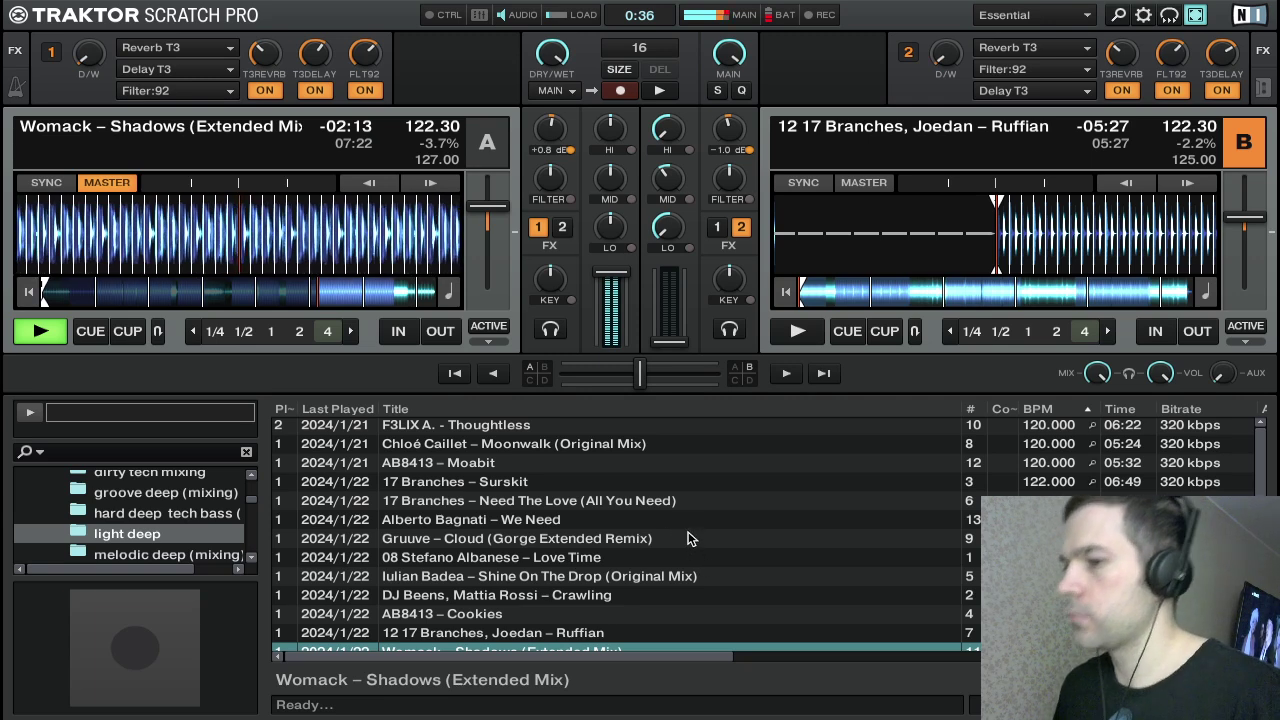
pyautogui.scroll(-1, 683, 521)
pyautogui.scroll(1, 685, 523)
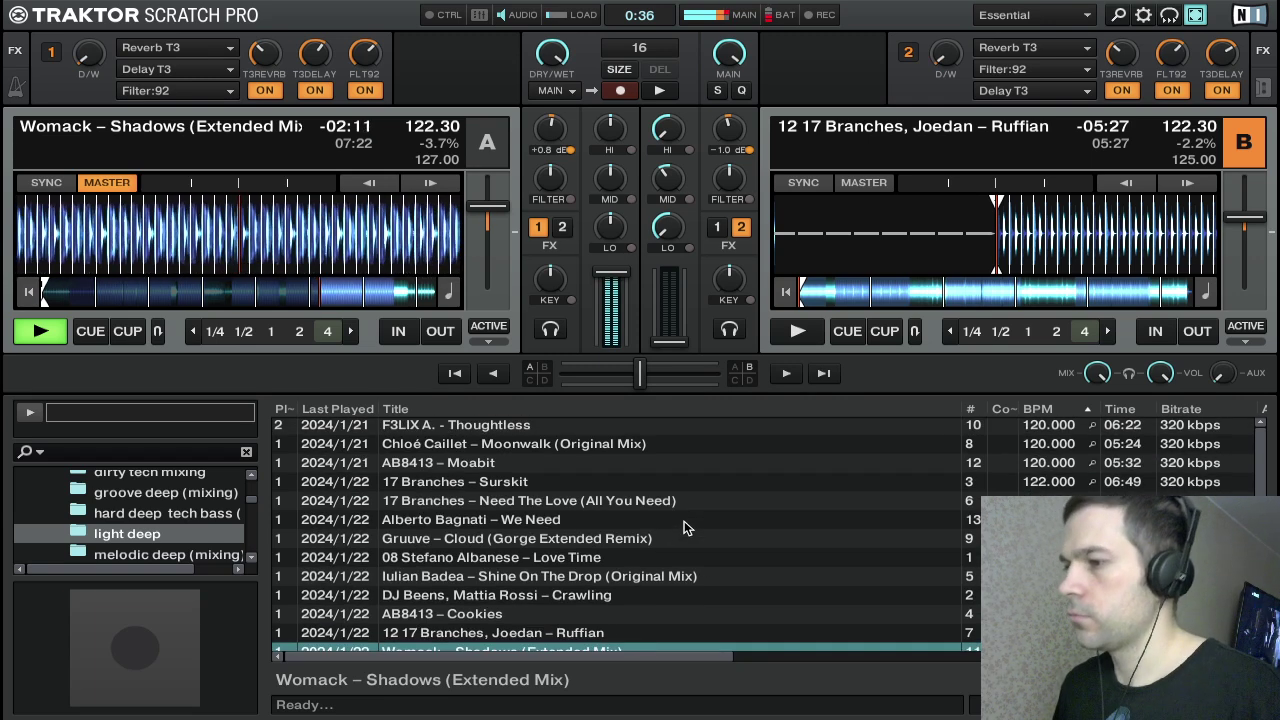
pyautogui.scroll(-1, 690, 528)
pyautogui.scroll(1, 690, 525)
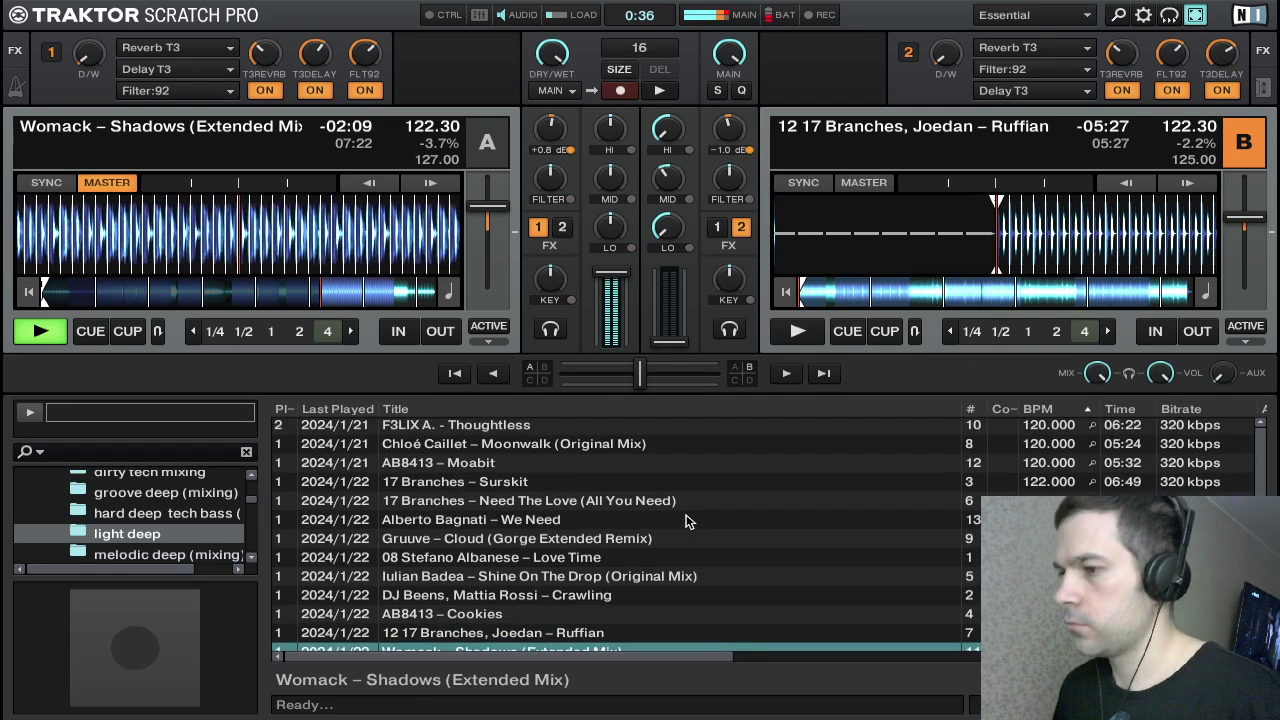
pyautogui.scroll(-1, 694, 526)
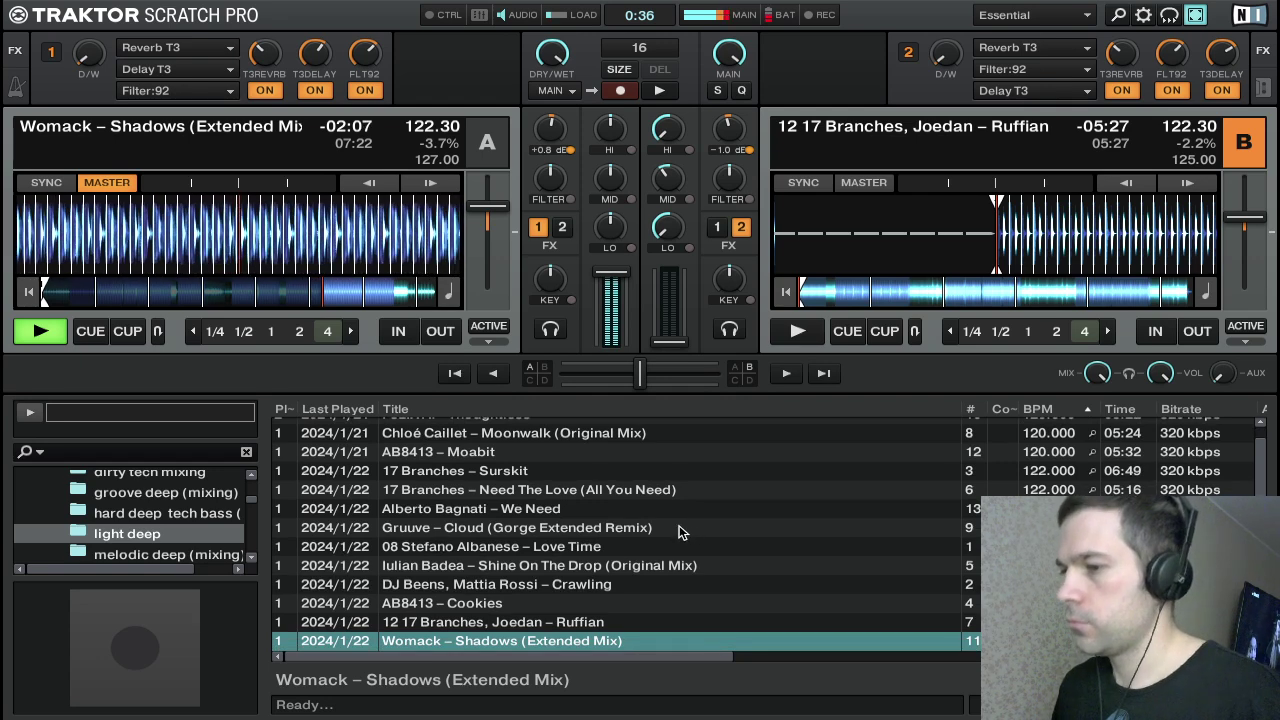
pyautogui.scroll(1, 690, 528)
pyautogui.scroll(-1, 690, 528)
pyautogui.scroll(1, 695, 532)
pyautogui.scroll(-1, 697, 531)
pyautogui.scroll(1, 697, 531)
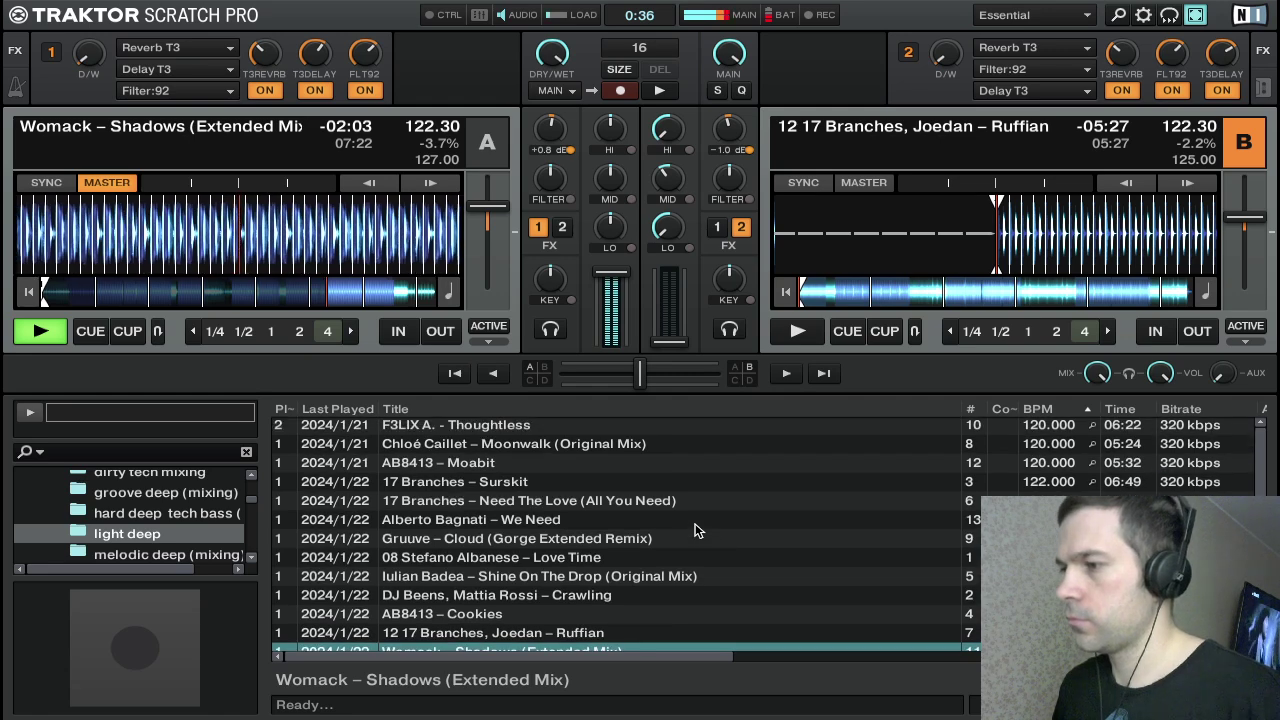
pyautogui.scroll(-1, 697, 531)
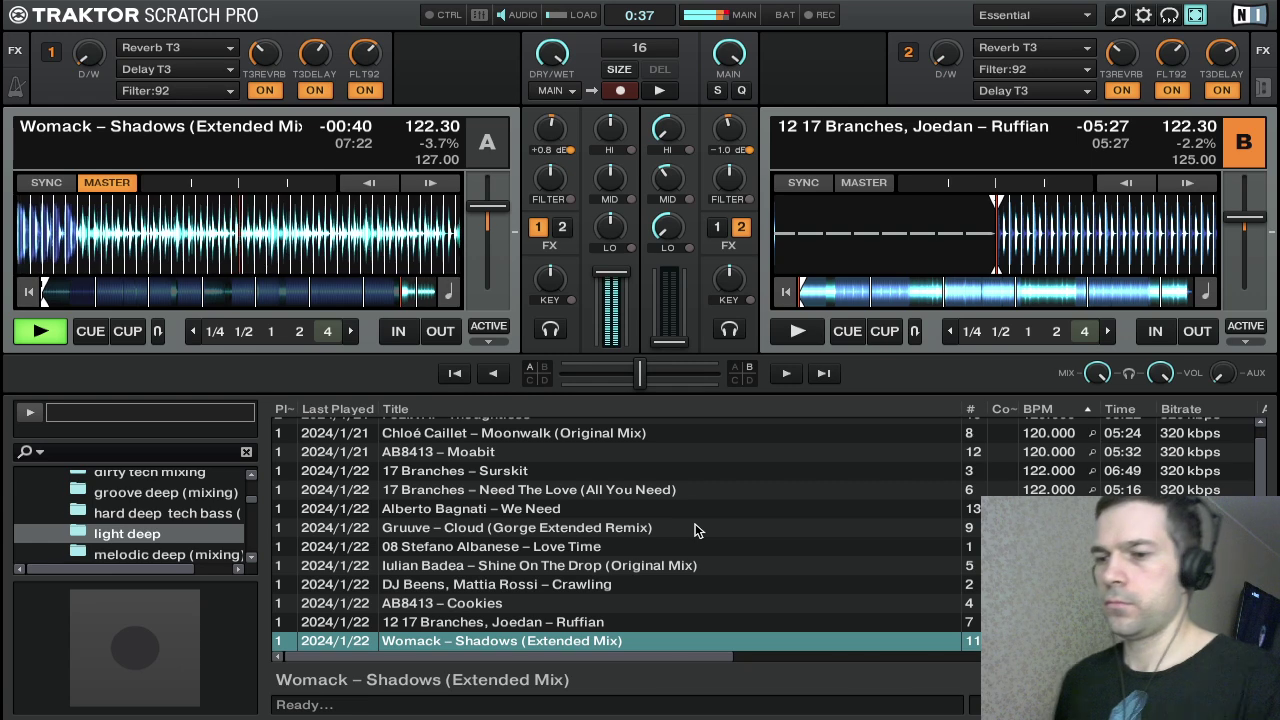
pyautogui.press('F1')
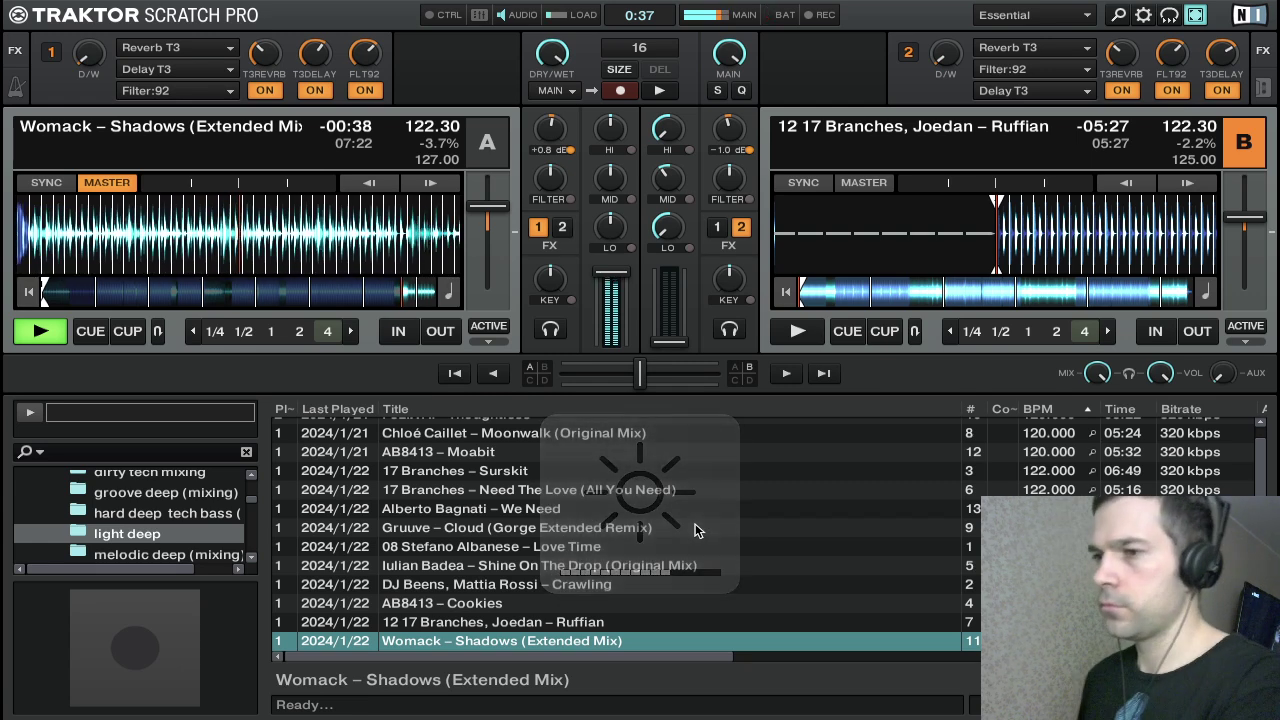